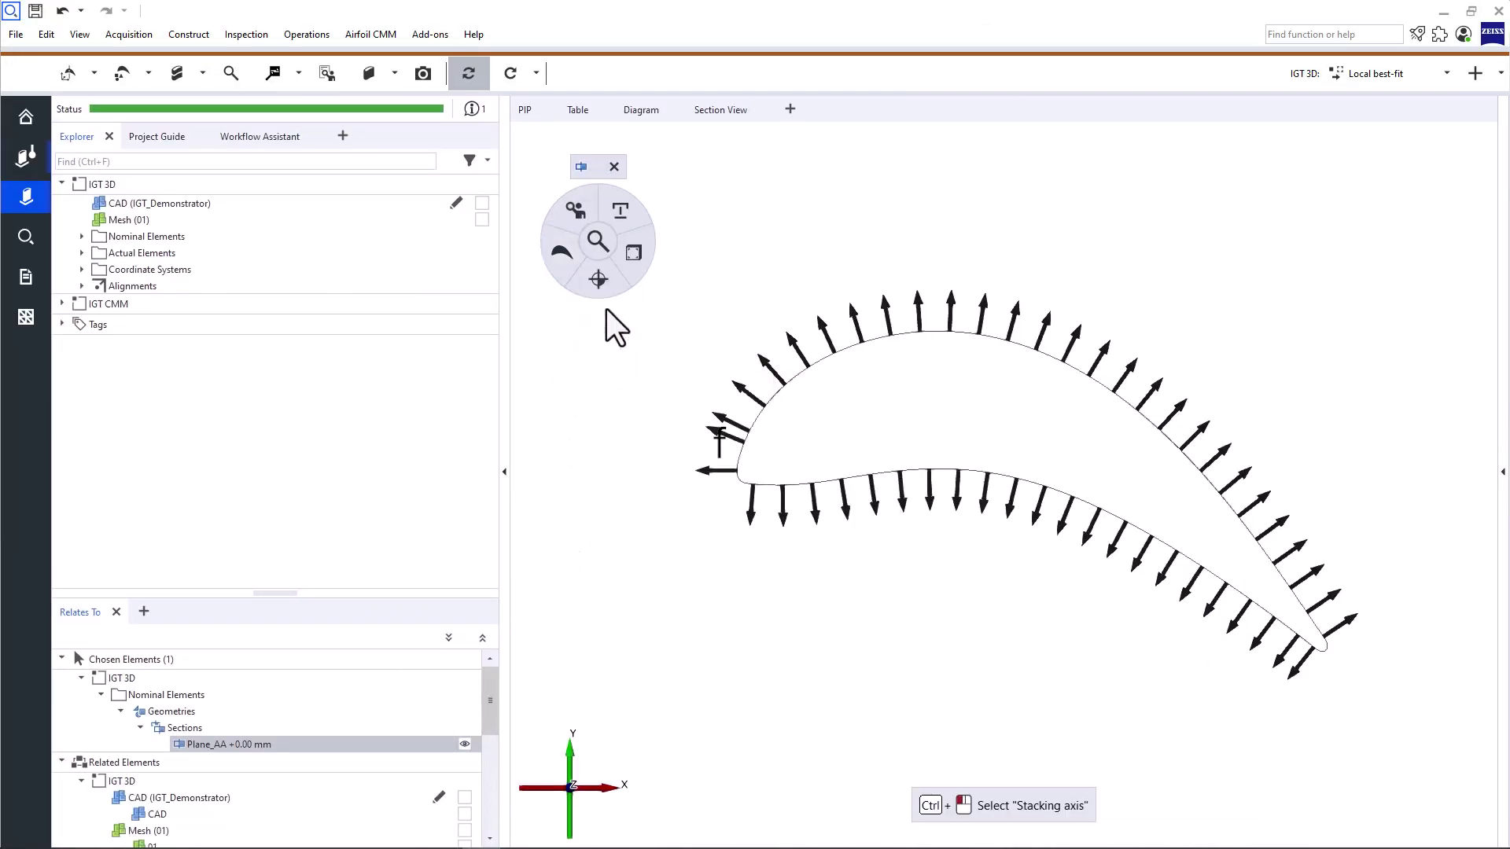
# Create a profile stacking point for the Plane_AA +0.00 mm section, using Component_CS - Z-axis as the stacking axis
pyautogui.click(791, 277)
pyautogui.write('compo')
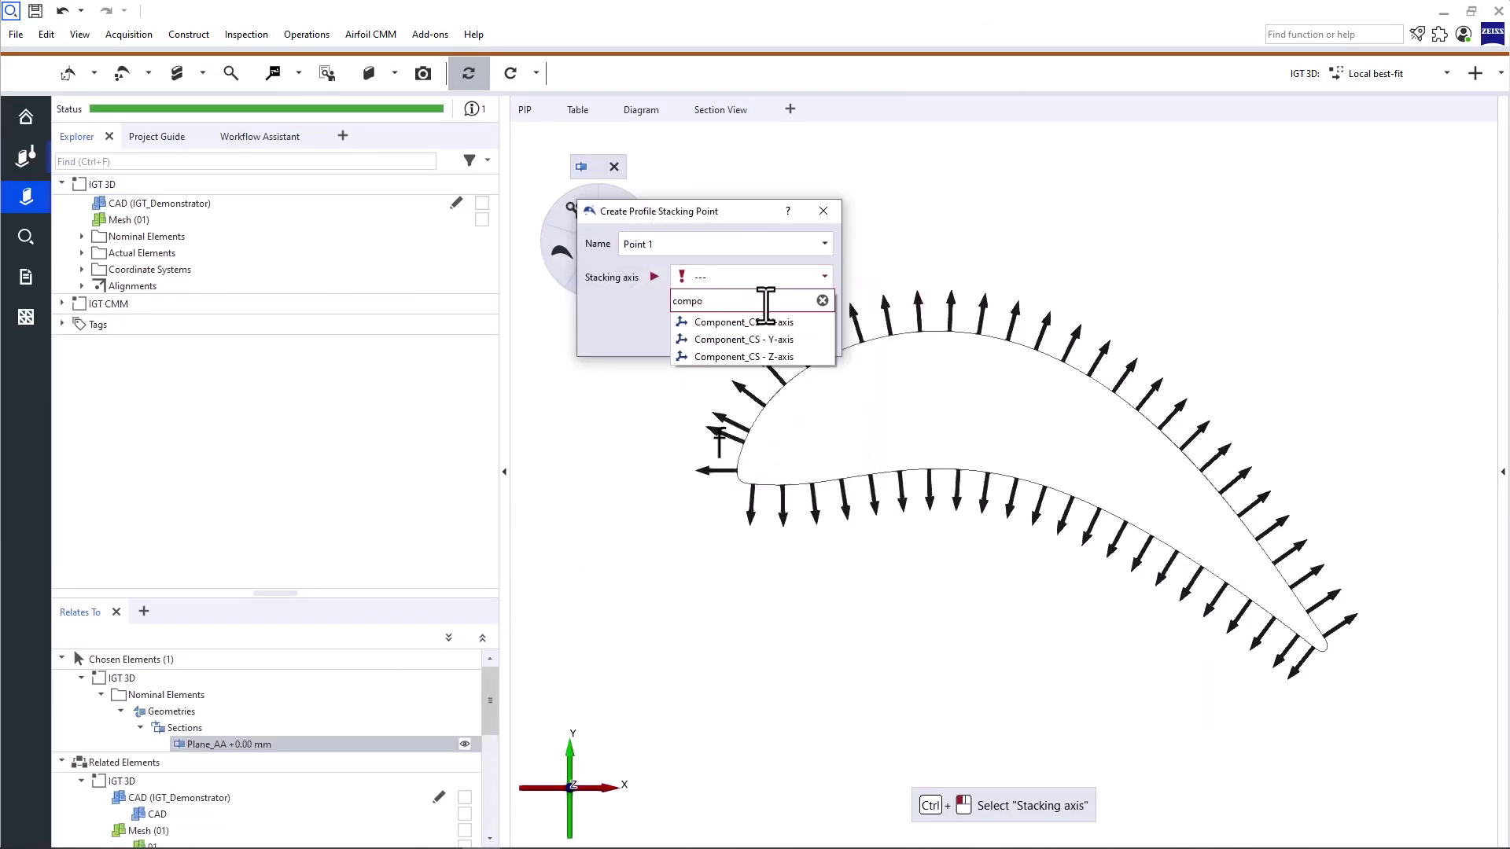
pyautogui.click(766, 356)
pyautogui.click(743, 332)
# Create the camber line of the Plane_AA +0.00 mm section
pyautogui.click(560, 256)
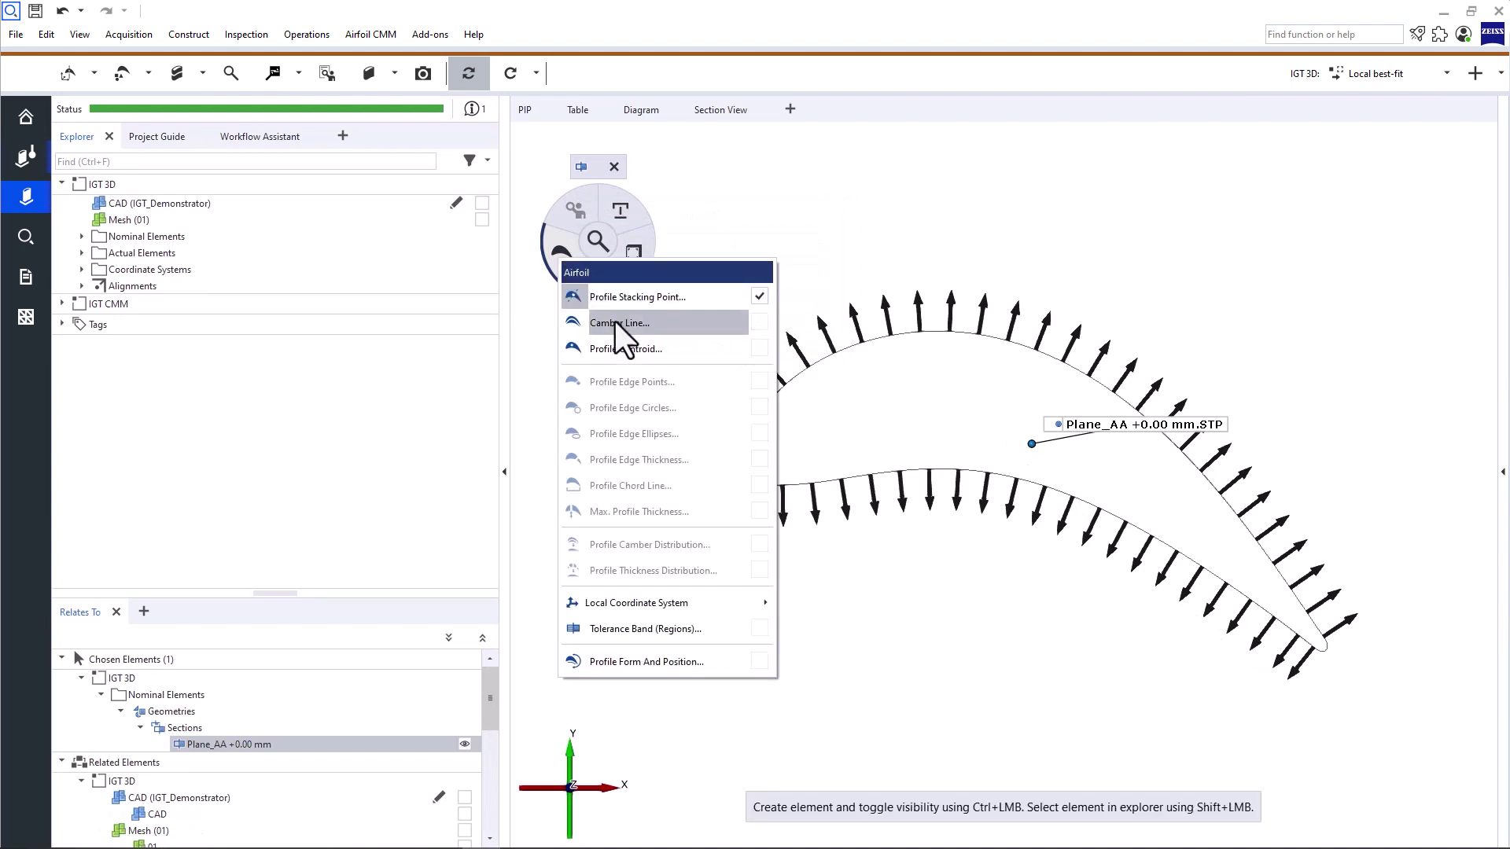
pyautogui.click(615, 322)
pyautogui.click(930, 363)
# Create profile edge points on the section for both the leading edge and the trailing edge
pyautogui.click(563, 253)
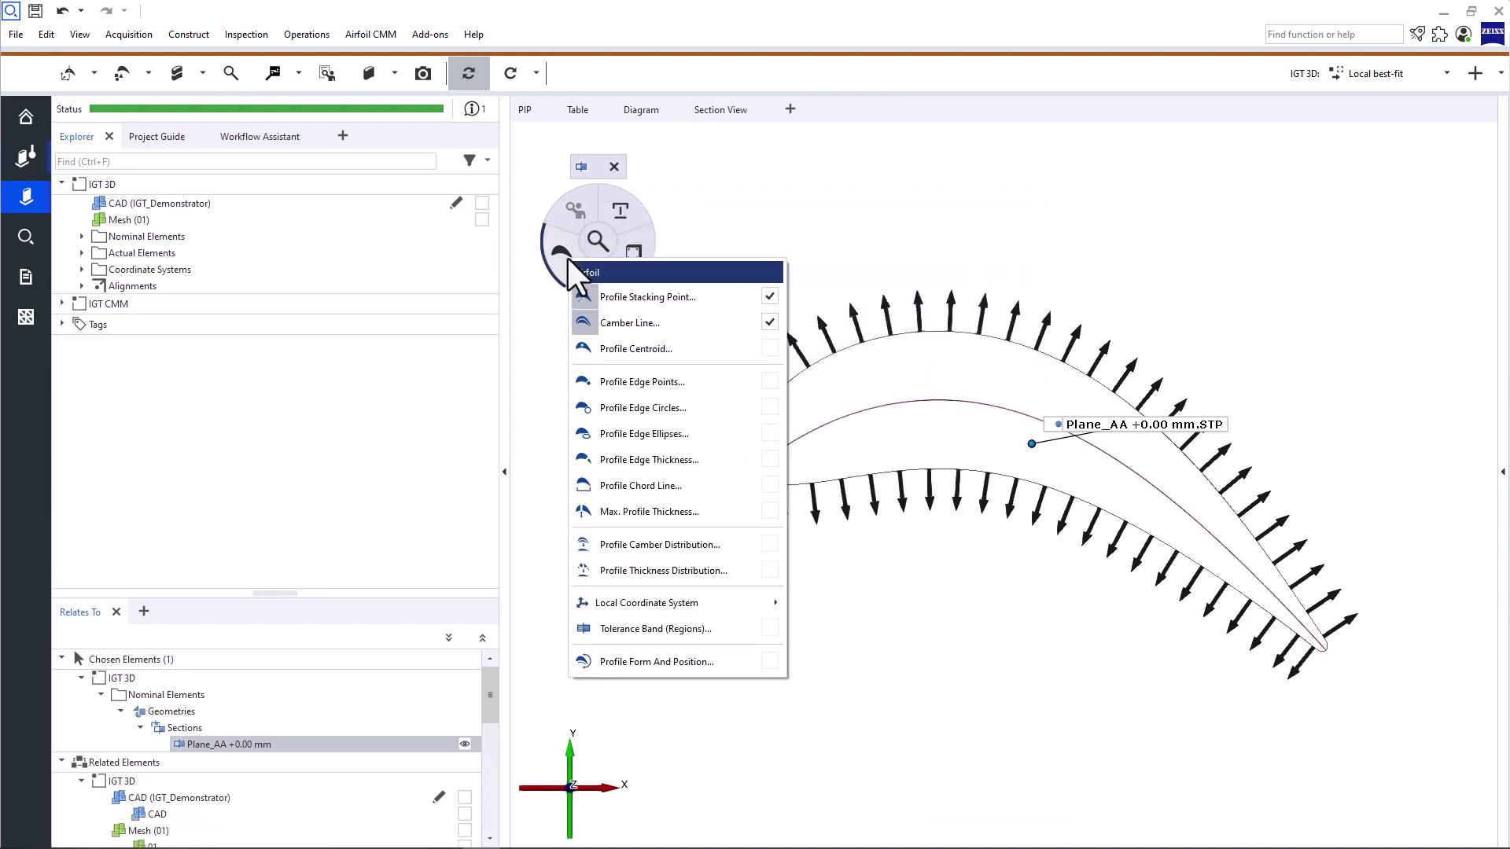
pyautogui.click(649, 372)
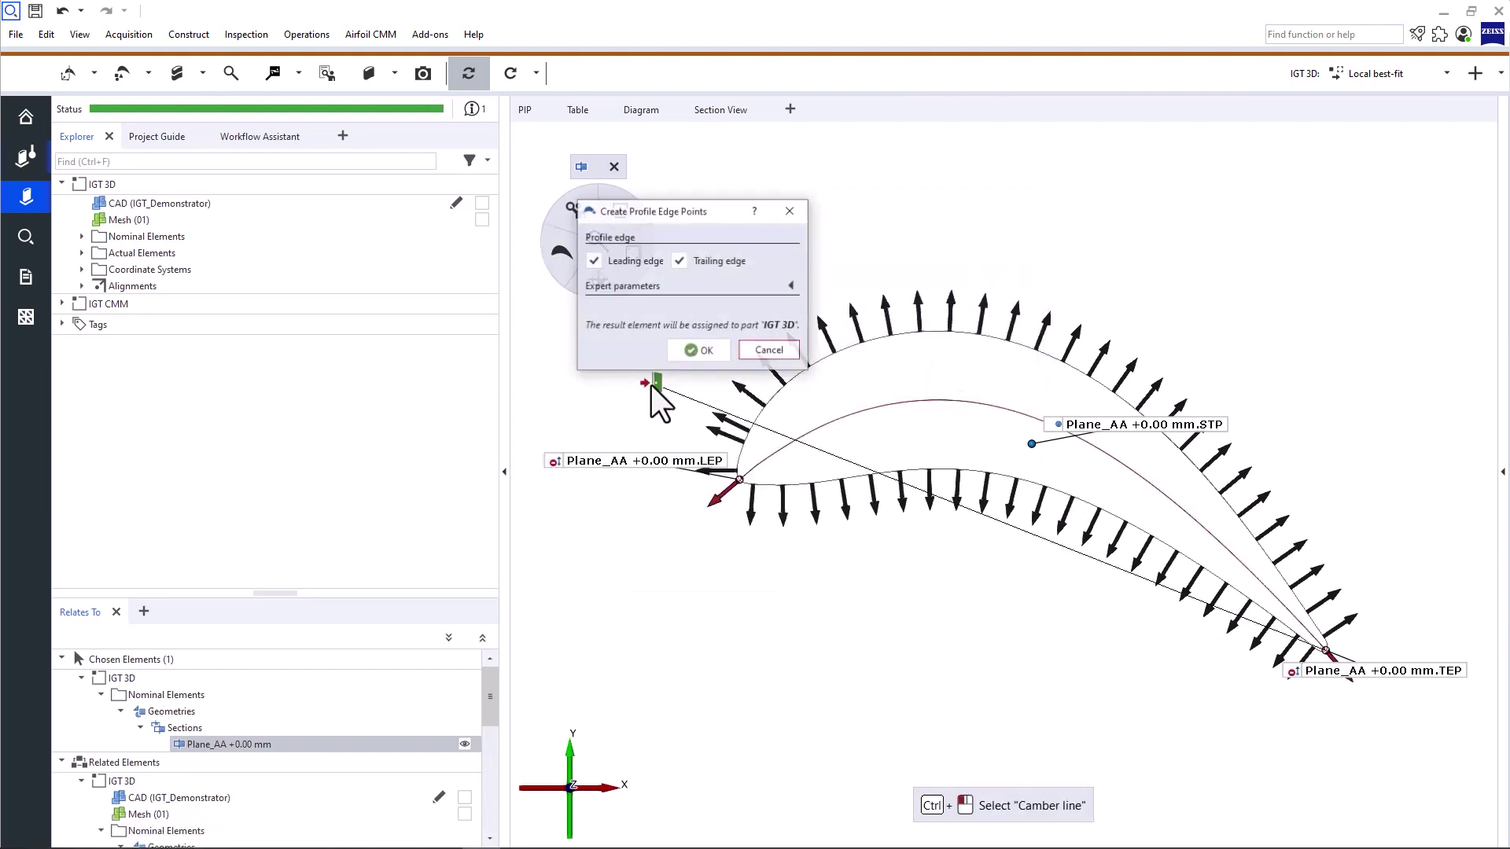
pyautogui.click(706, 354)
# Create a profile edge thickness for the trailing edge only, with a 5 mm offset along the camber line
pyautogui.click(574, 281)
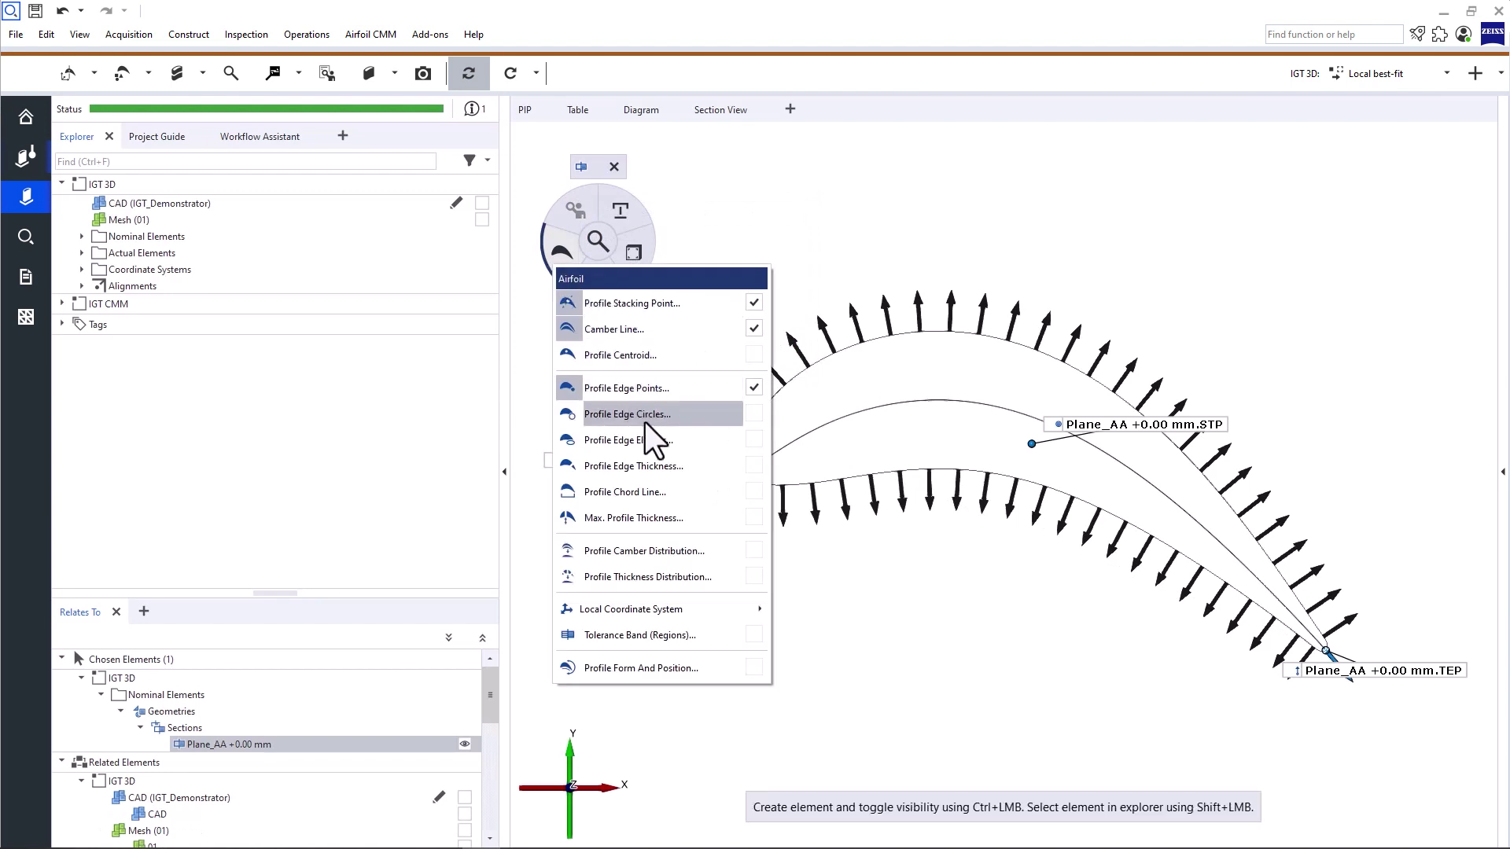
pyautogui.click(658, 469)
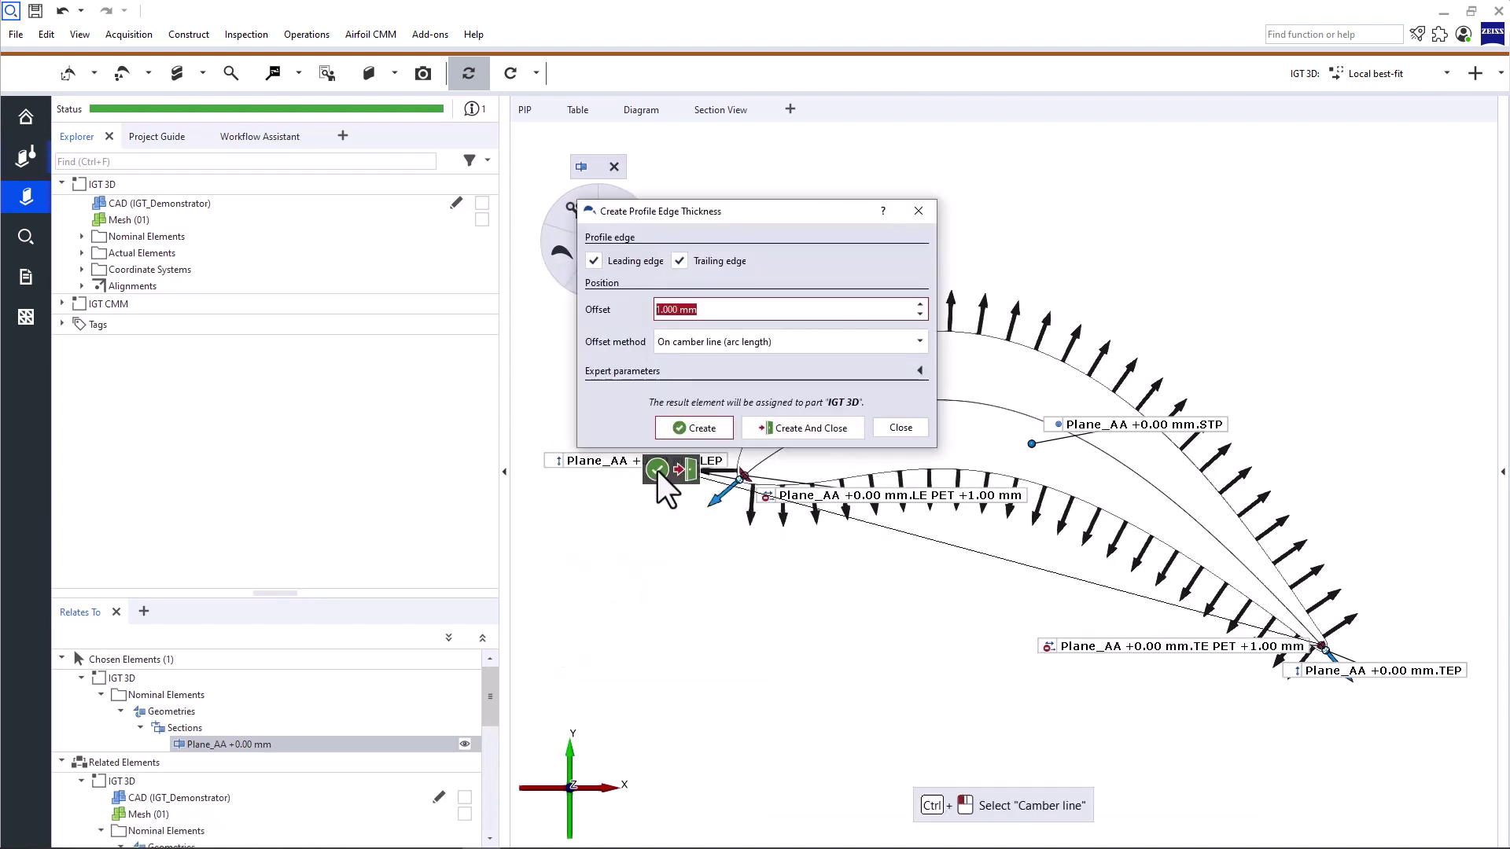
pyautogui.click(593, 260)
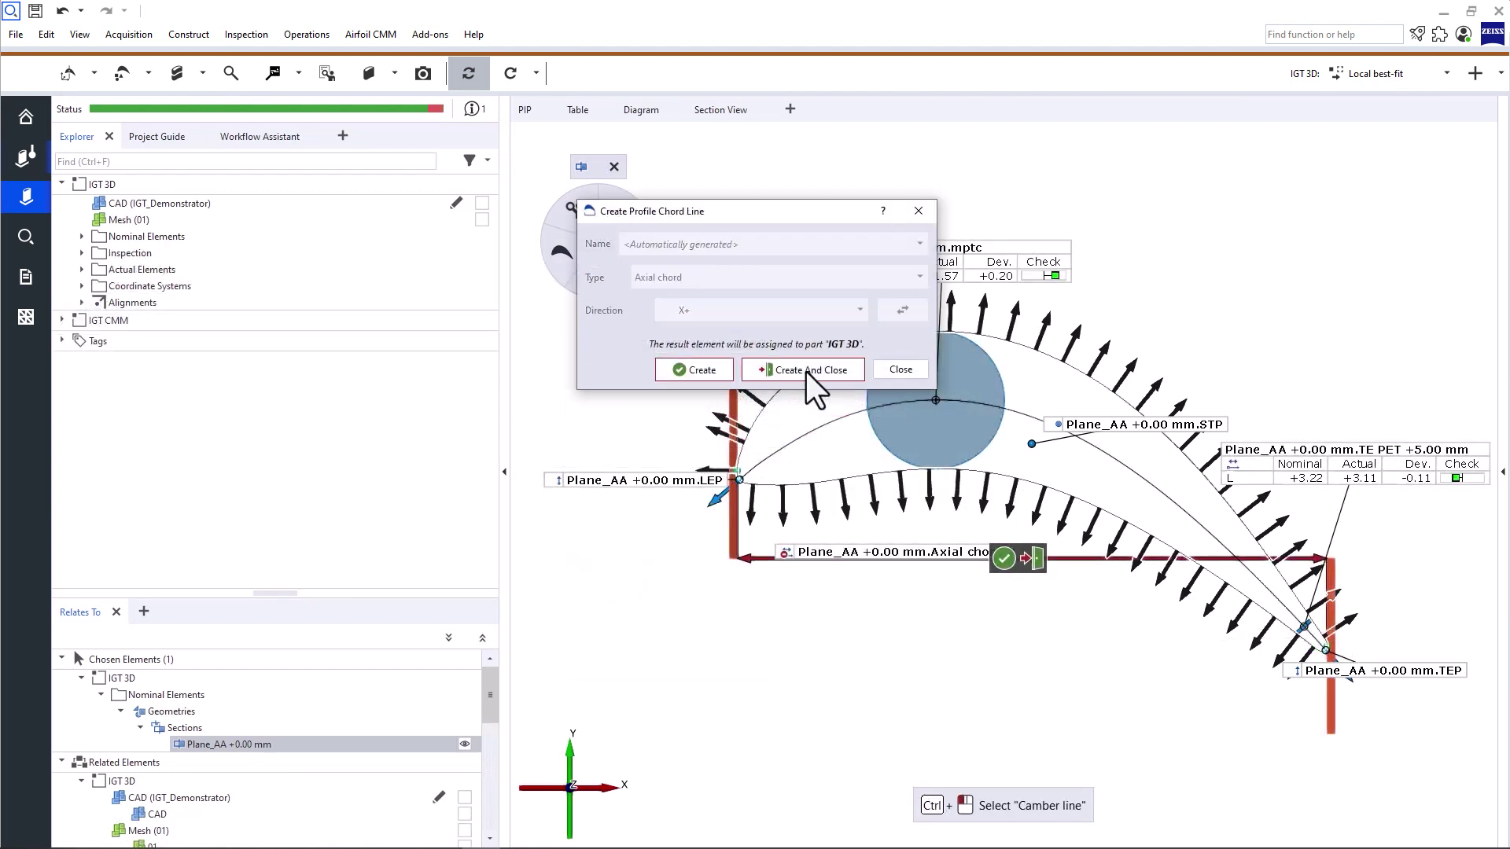
# Create the section's axial chord in the X+ direction and move its label below the chord line
pyautogui.click(805, 371)
pyautogui.moveTo(986, 558); pyautogui.dragTo(1028, 630)
# Add a Distance check to the axial chord, and move its label and dimension line further below the profile
pyautogui.click(645, 254)
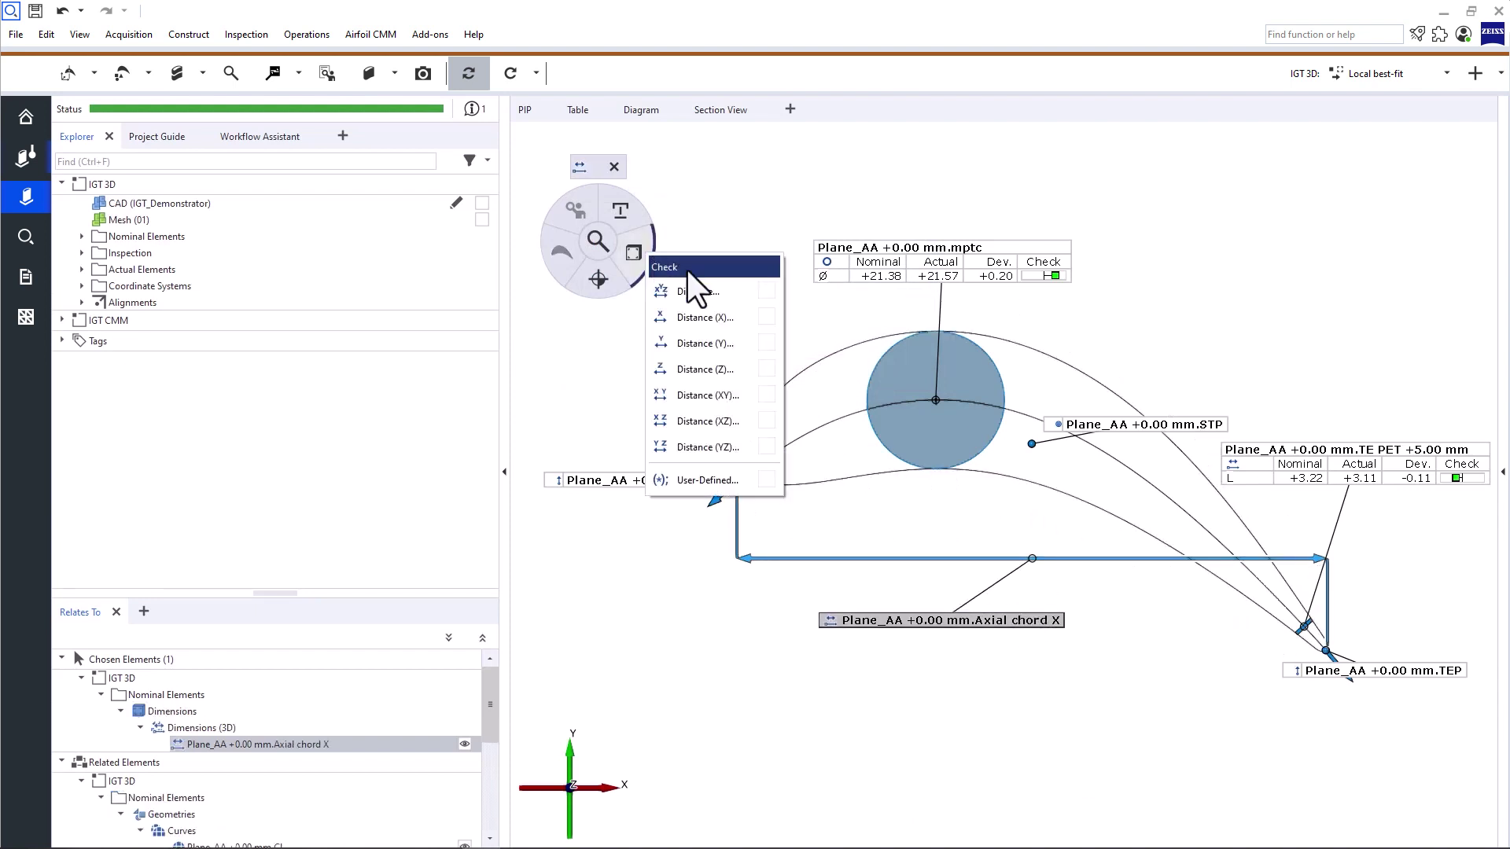
pyautogui.click(702, 294)
pyautogui.click(870, 478)
pyautogui.moveTo(962, 611); pyautogui.dragTo(1004, 660)
pyautogui.moveTo(1029, 561); pyautogui.dragTo(1041, 715)
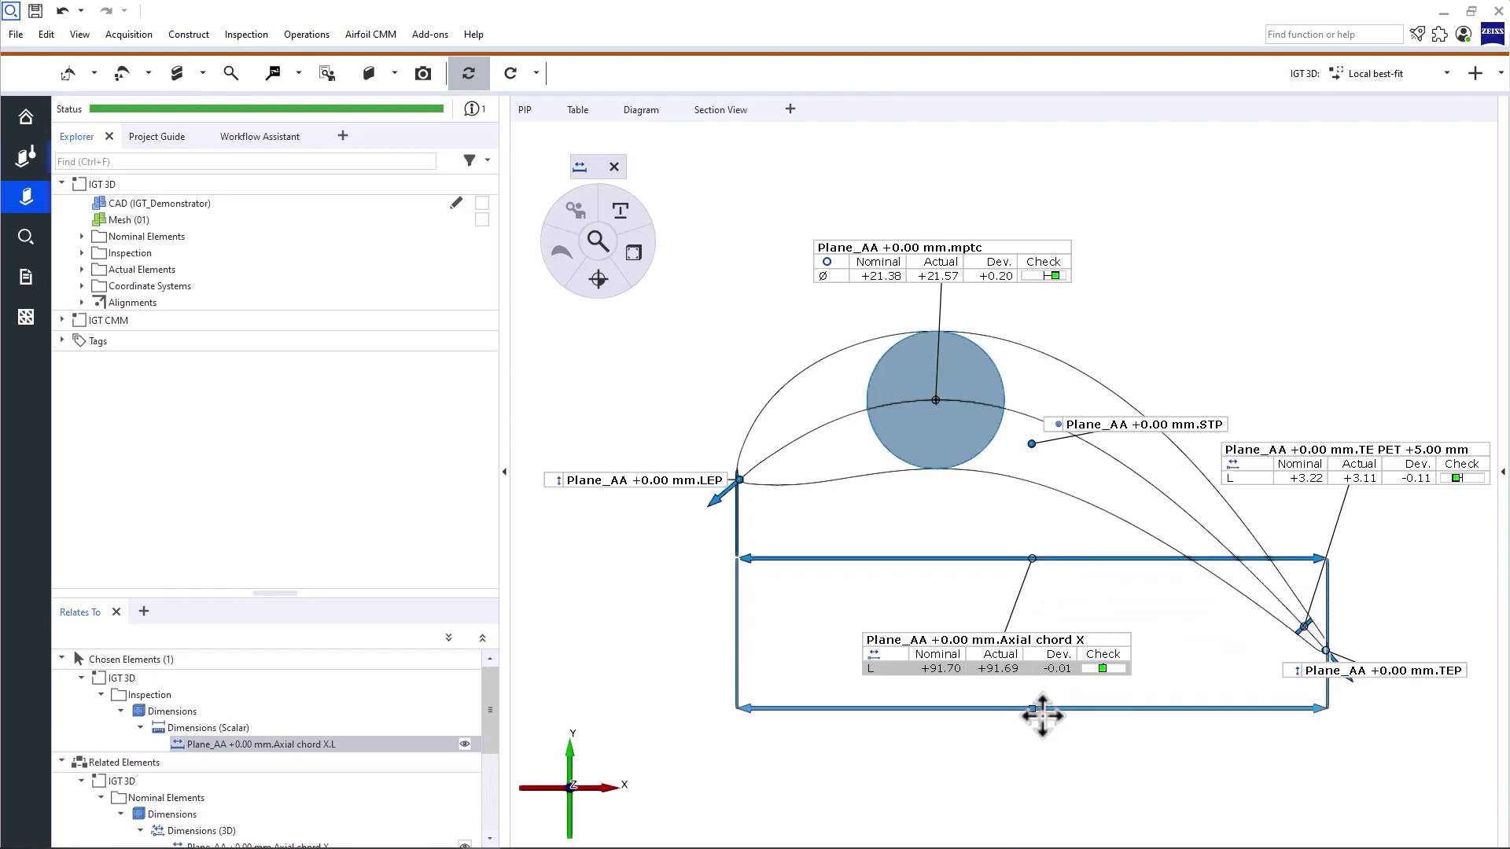
pyautogui.click(1034, 652)
pyautogui.press('h')
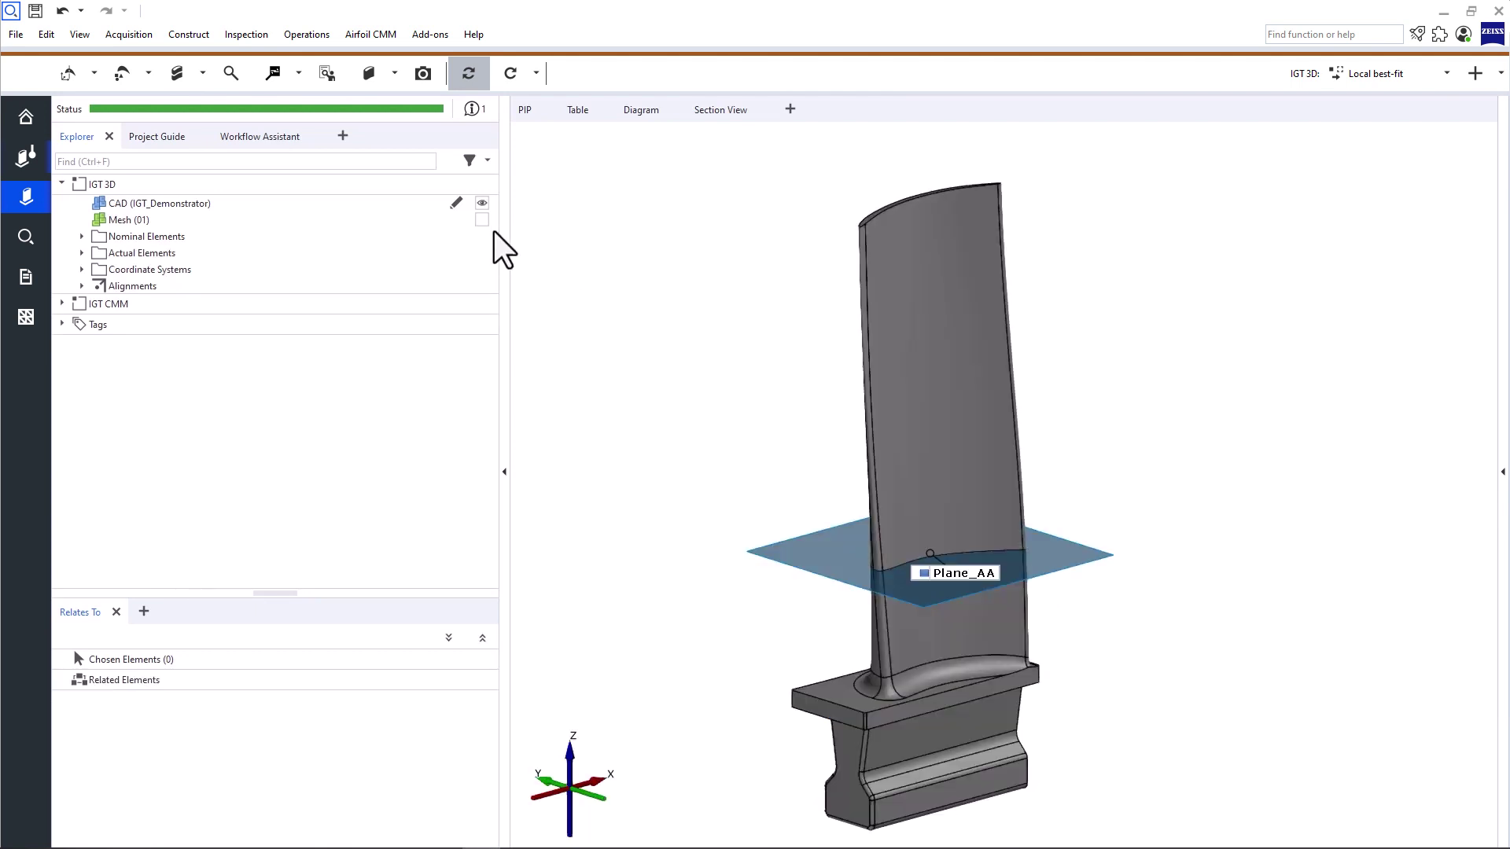
pyautogui.click(482, 220)
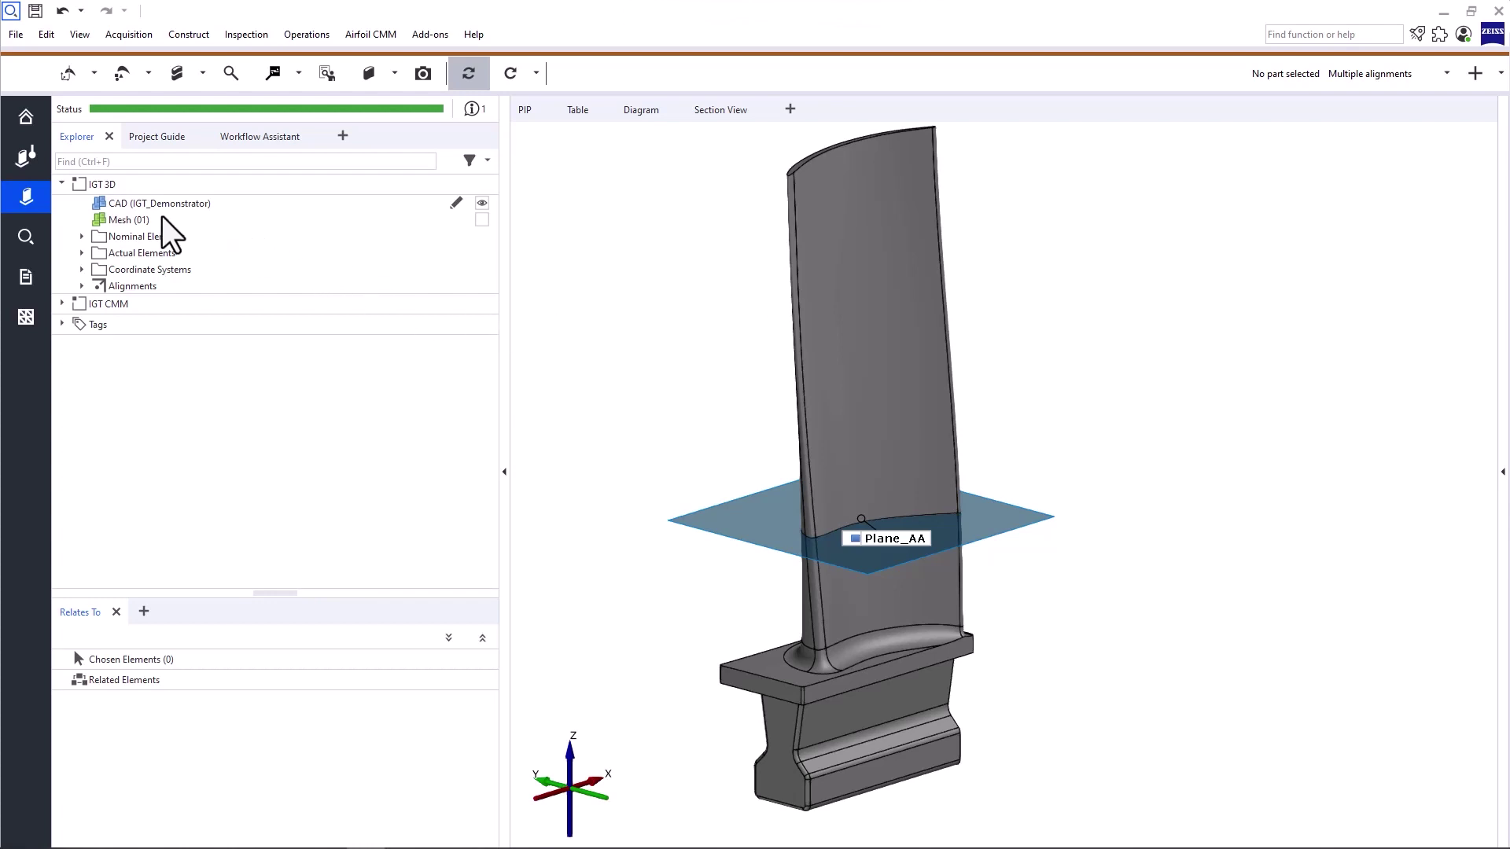
# Select the CAD (IGT_Demonstrator) and Mesh (01) elements in turn to examine the nominal and actual data
pyautogui.click(159, 208)
pyautogui.click(126, 221)
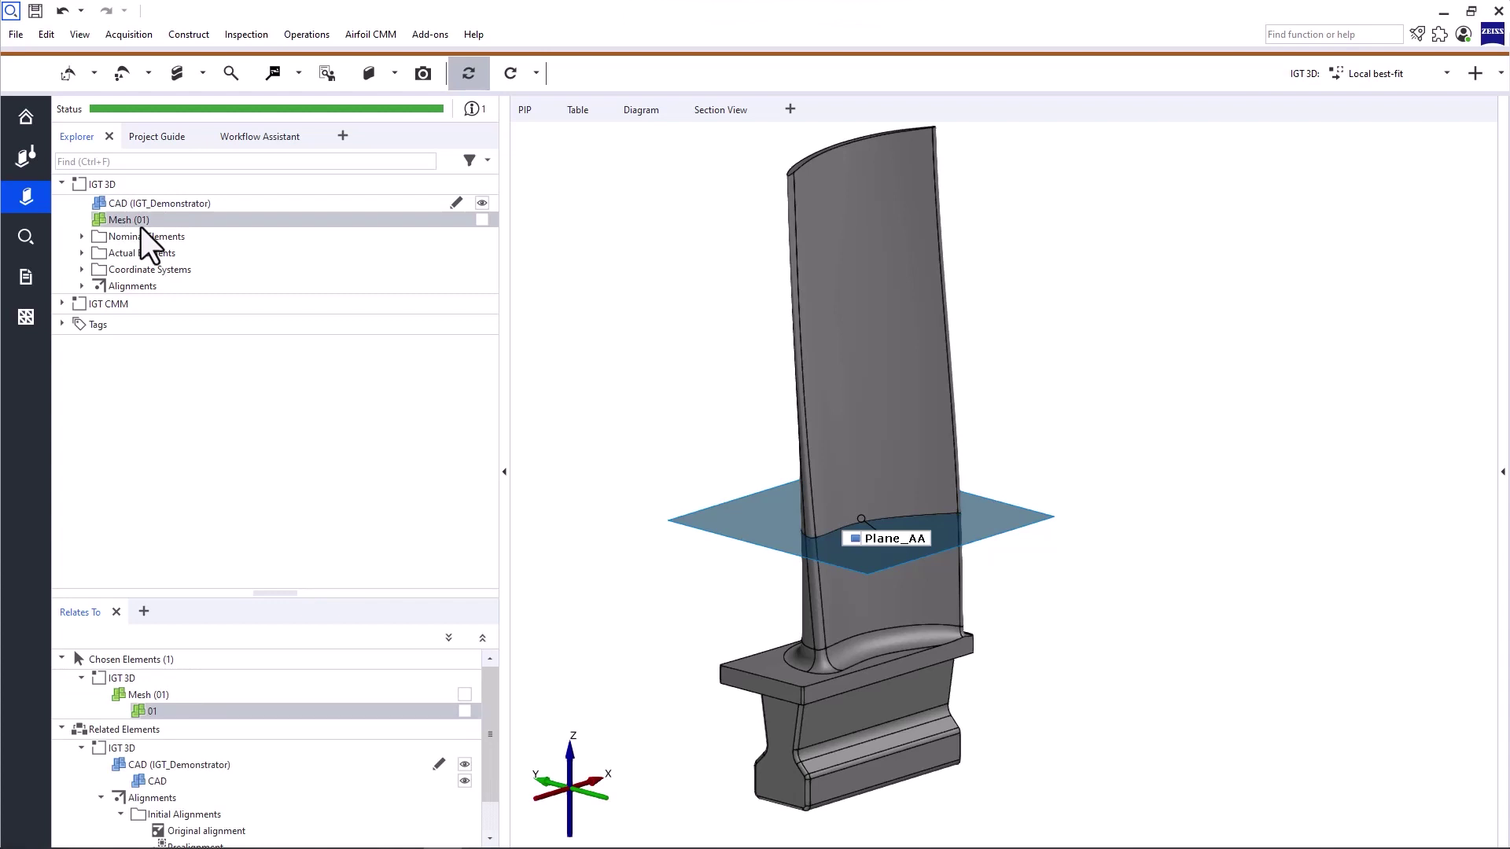
pyautogui.click(143, 208)
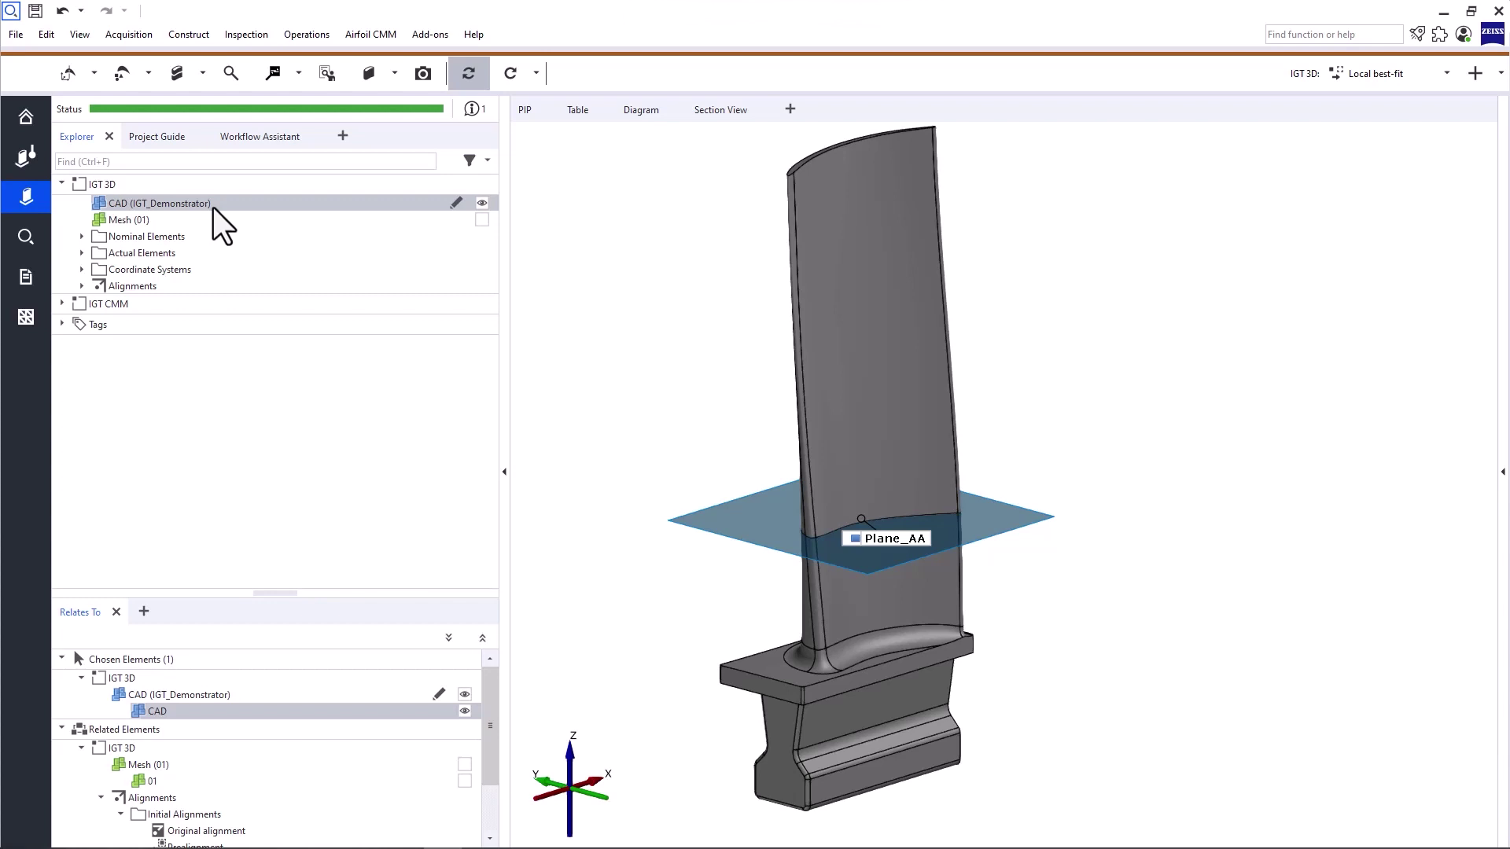
# Review the settings of the Local best-fit alignment without changing them, and locate the Prealignment among the initial alignments
pyautogui.click(82, 287)
pyautogui.click(102, 320)
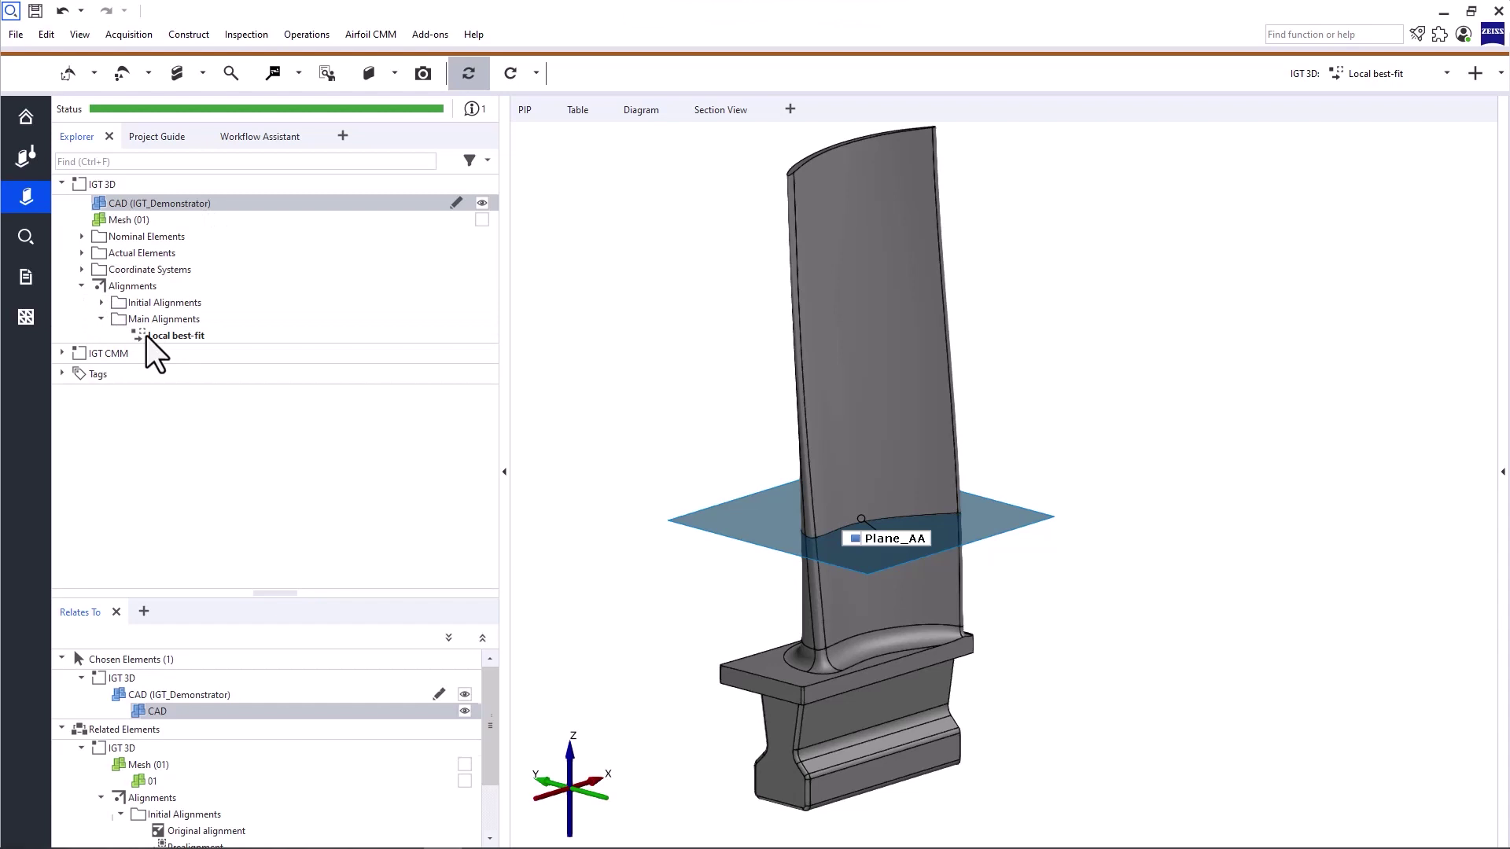
pyautogui.click(176, 336)
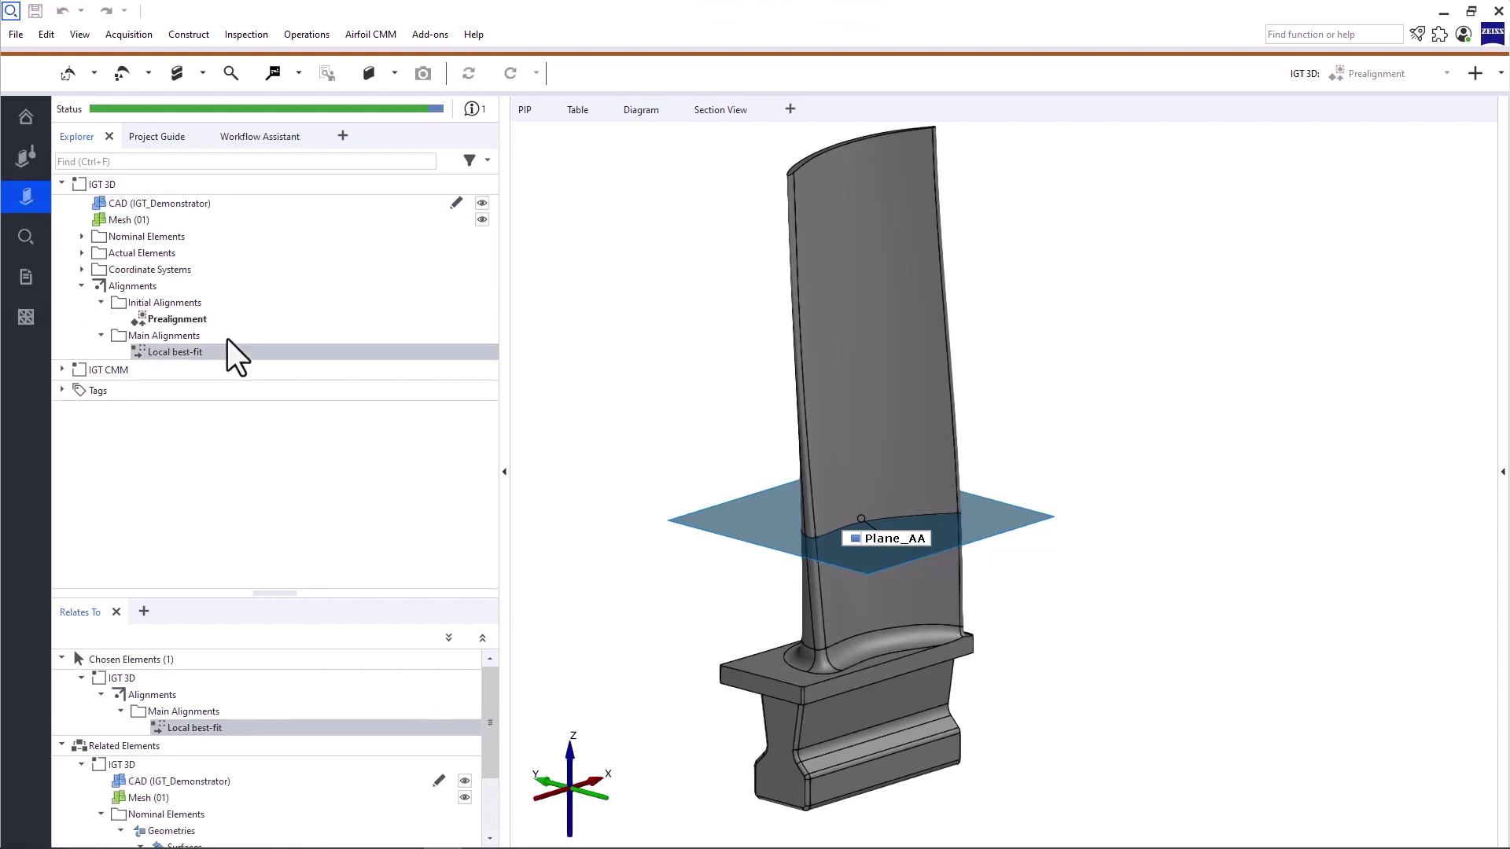
pyautogui.doubleClick(228, 339)
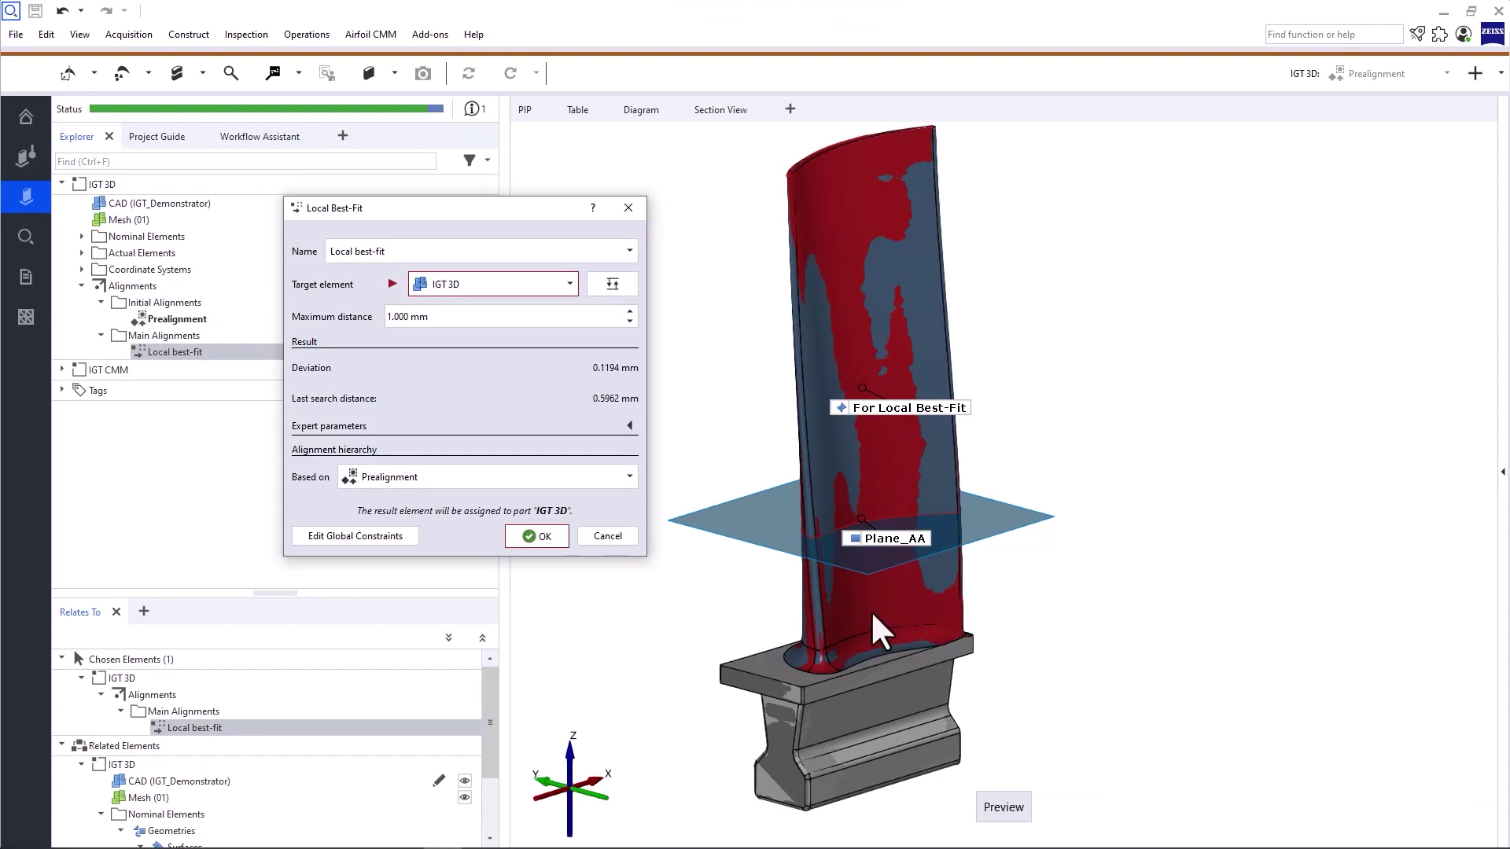
pyautogui.click(606, 535)
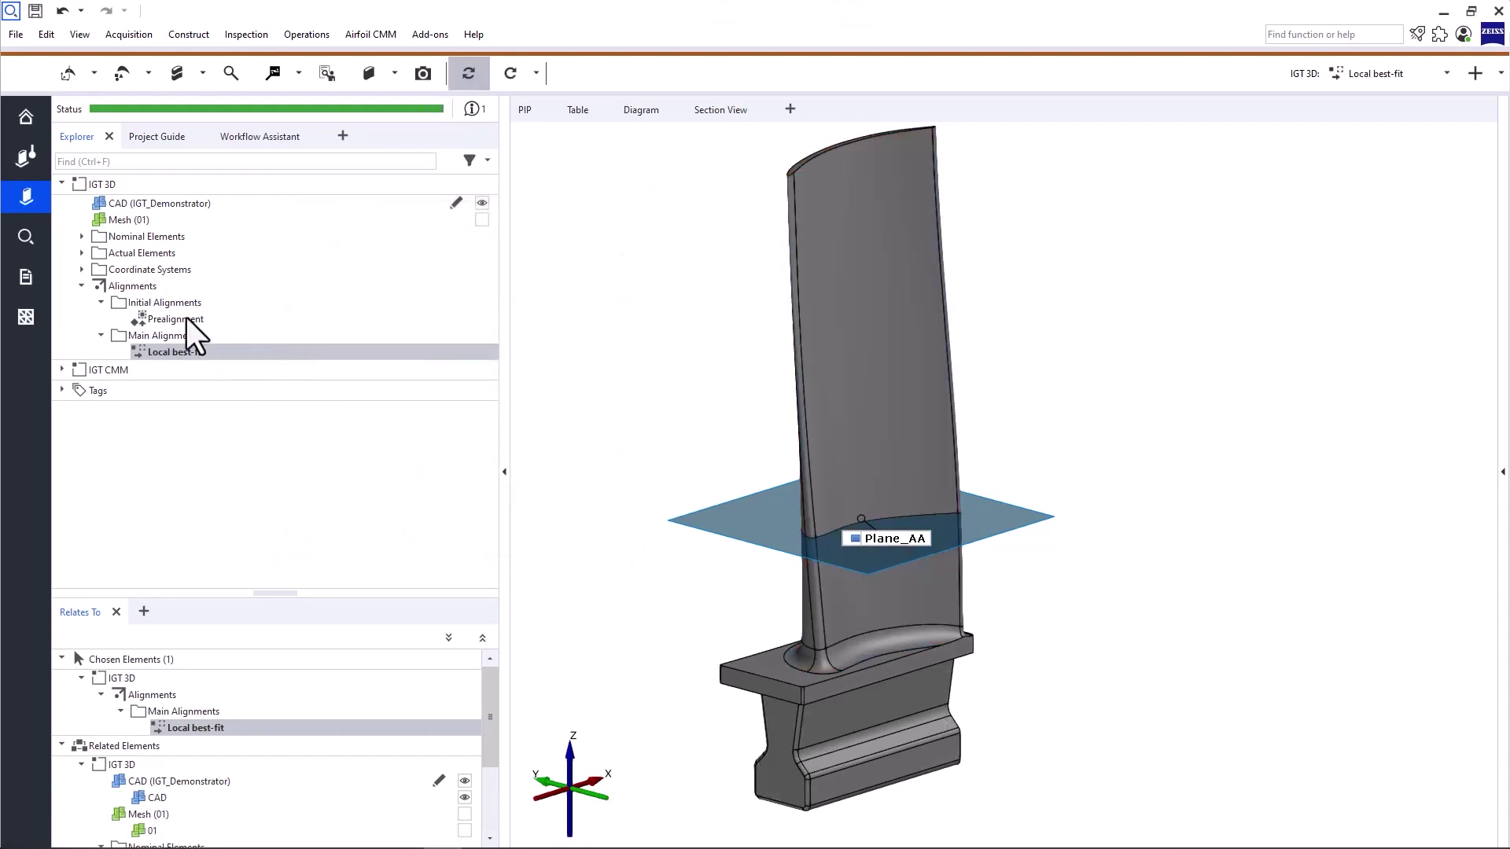
pyautogui.click(156, 304)
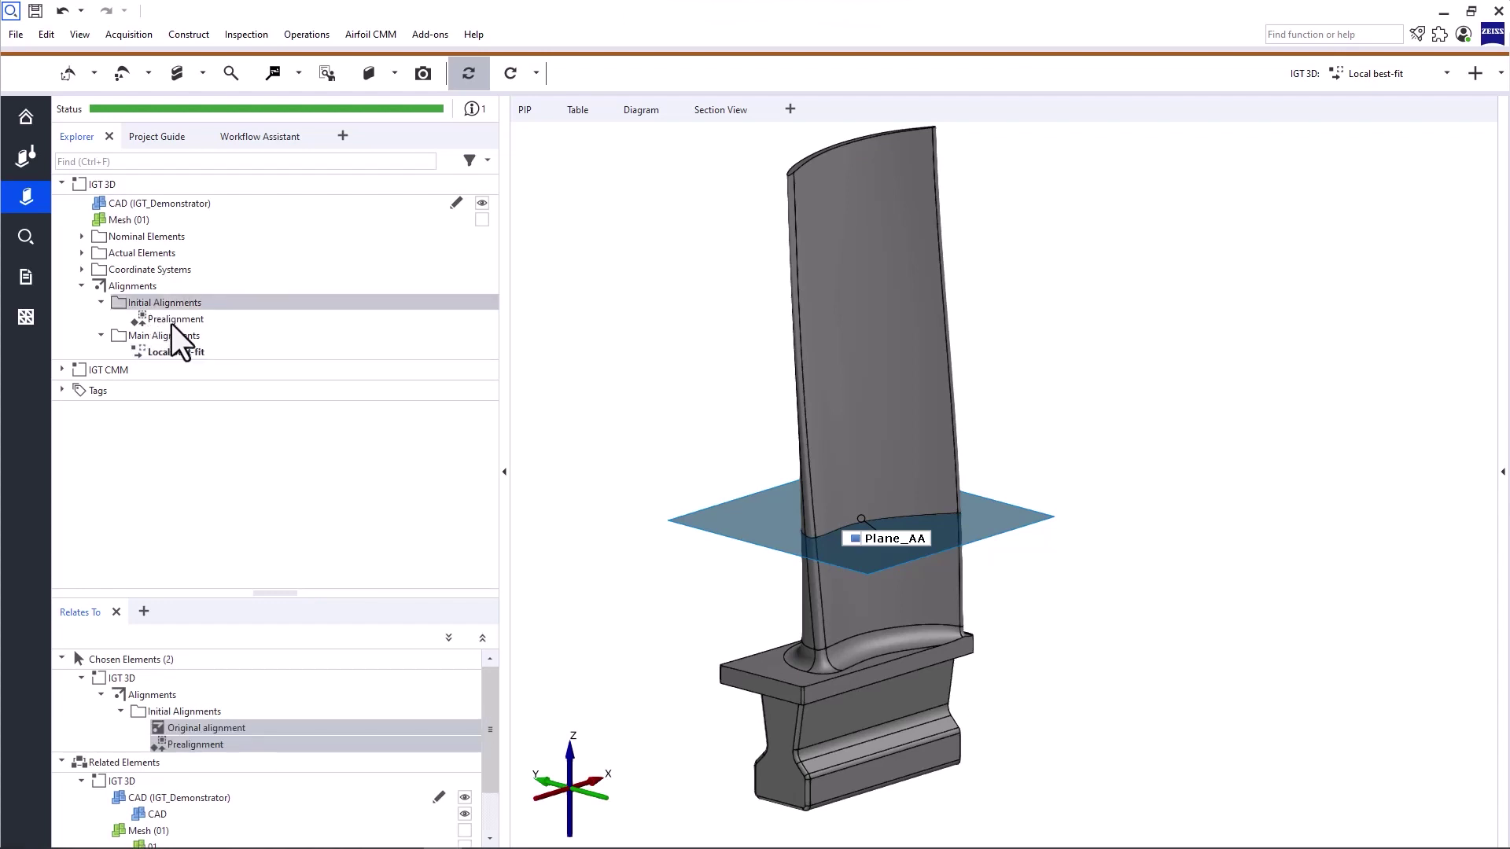
pyautogui.click(182, 320)
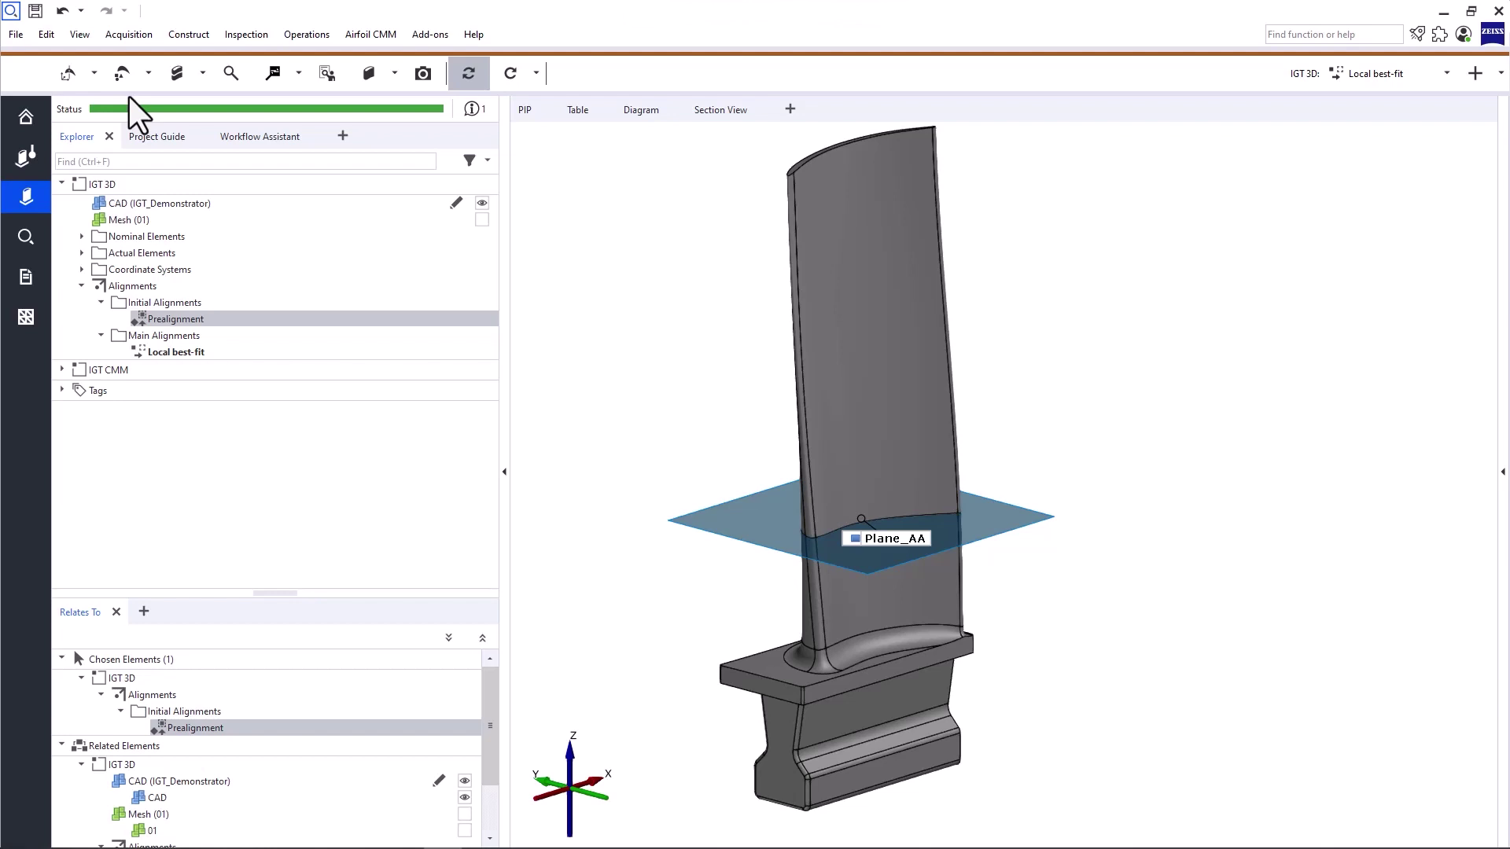
# Look at the CMM section preparation workspace, then open the Inspect tool in the part workspace
pyautogui.click(33, 147)
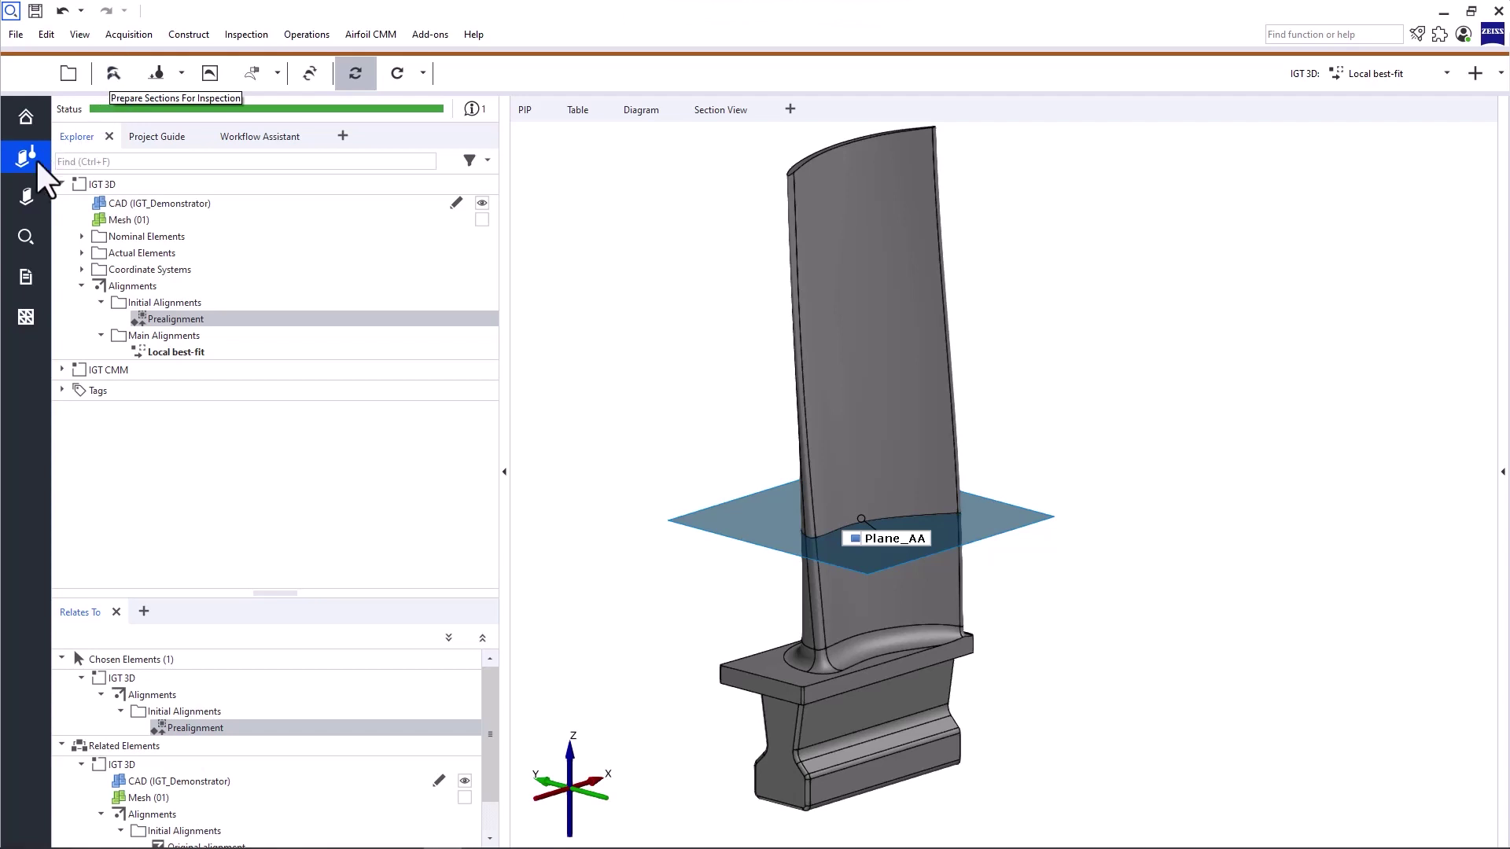
pyautogui.click(26, 196)
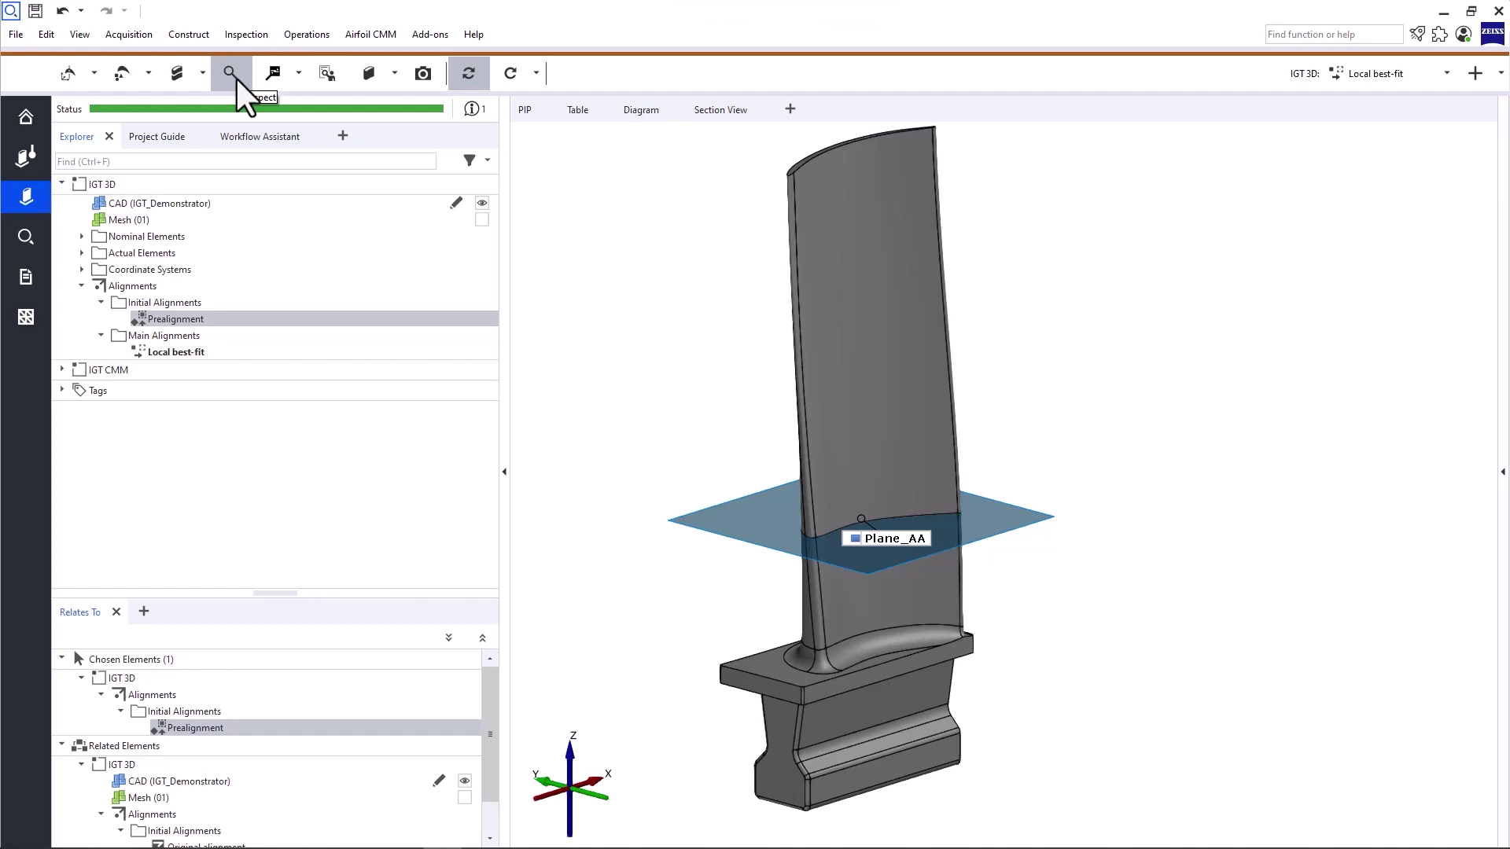
pyautogui.click(236, 78)
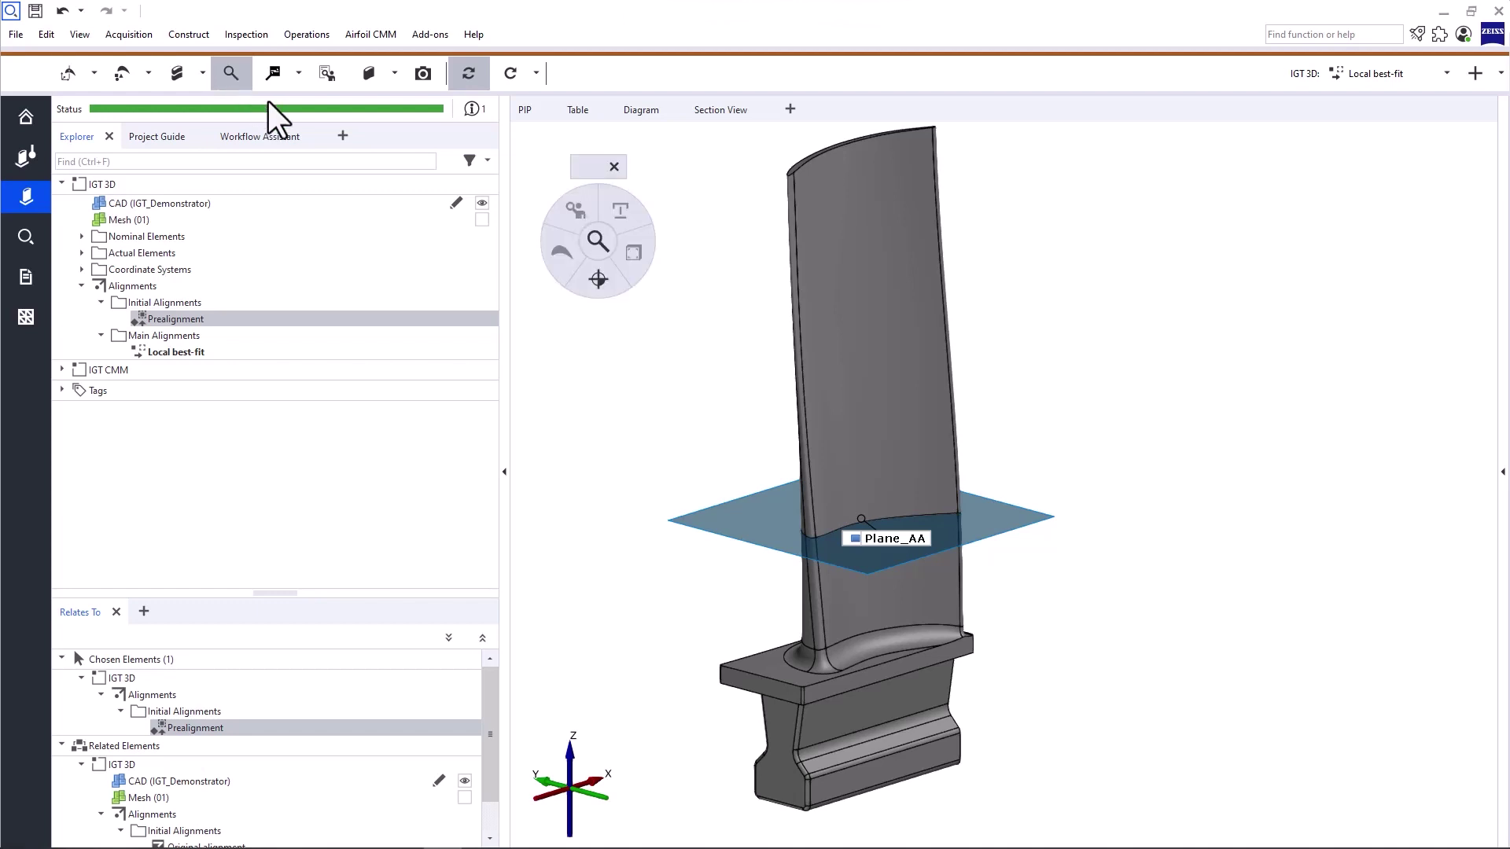
pyautogui.moveTo(594, 172)
pyautogui.mouseDown()
pyautogui.moveTo(701, 195)
pyautogui.moveTo(609, 205)
pyautogui.moveTo(612, 187)
pyautogui.mouseUp()
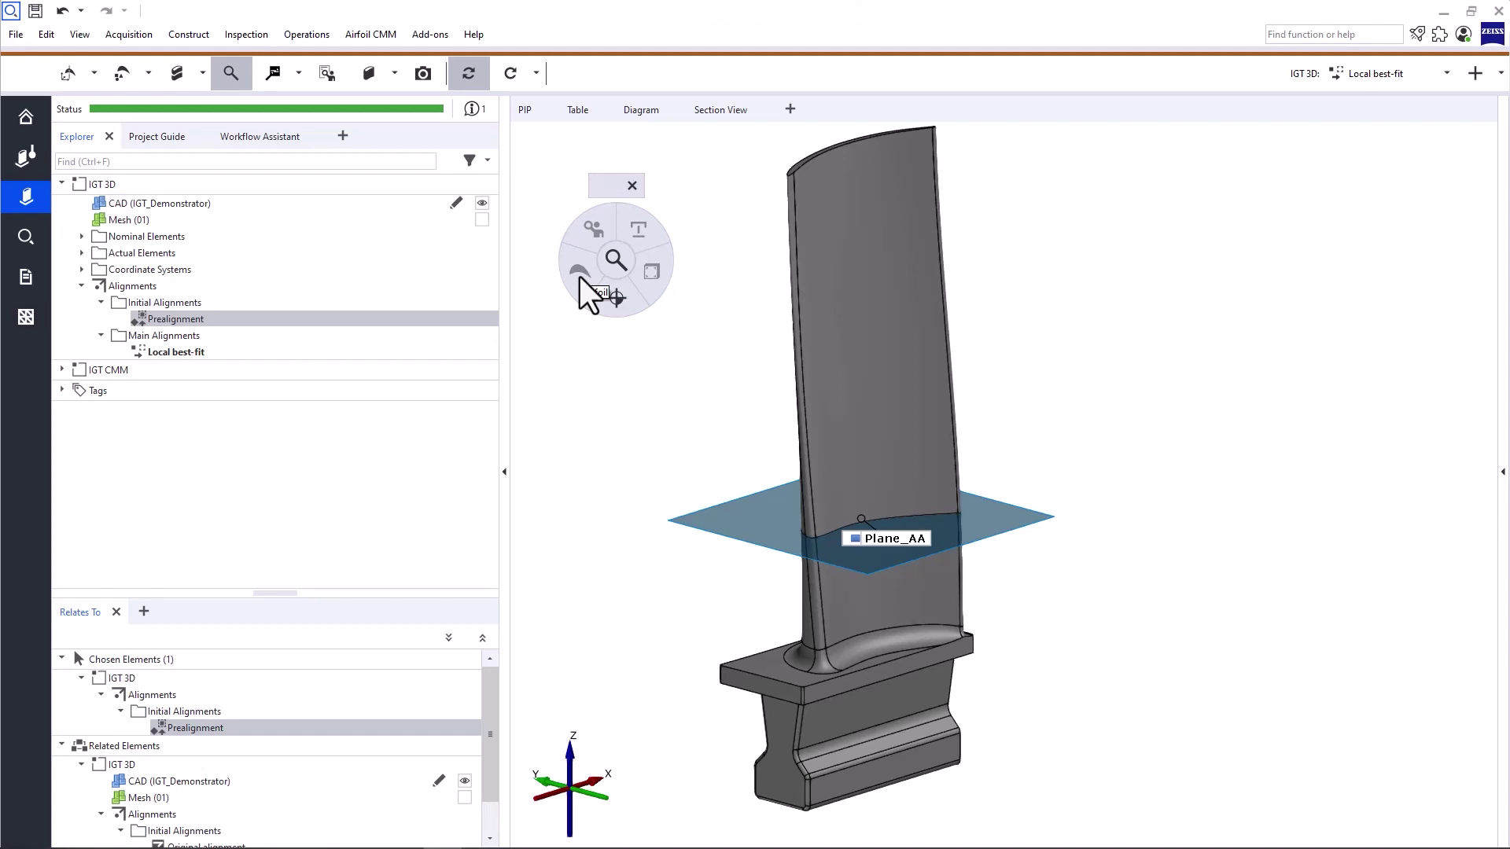
# Select the CAD body, Mesh (01) and the Plane_AA section curve in turn to compare their available inspection functions
pyautogui.click(887, 289)
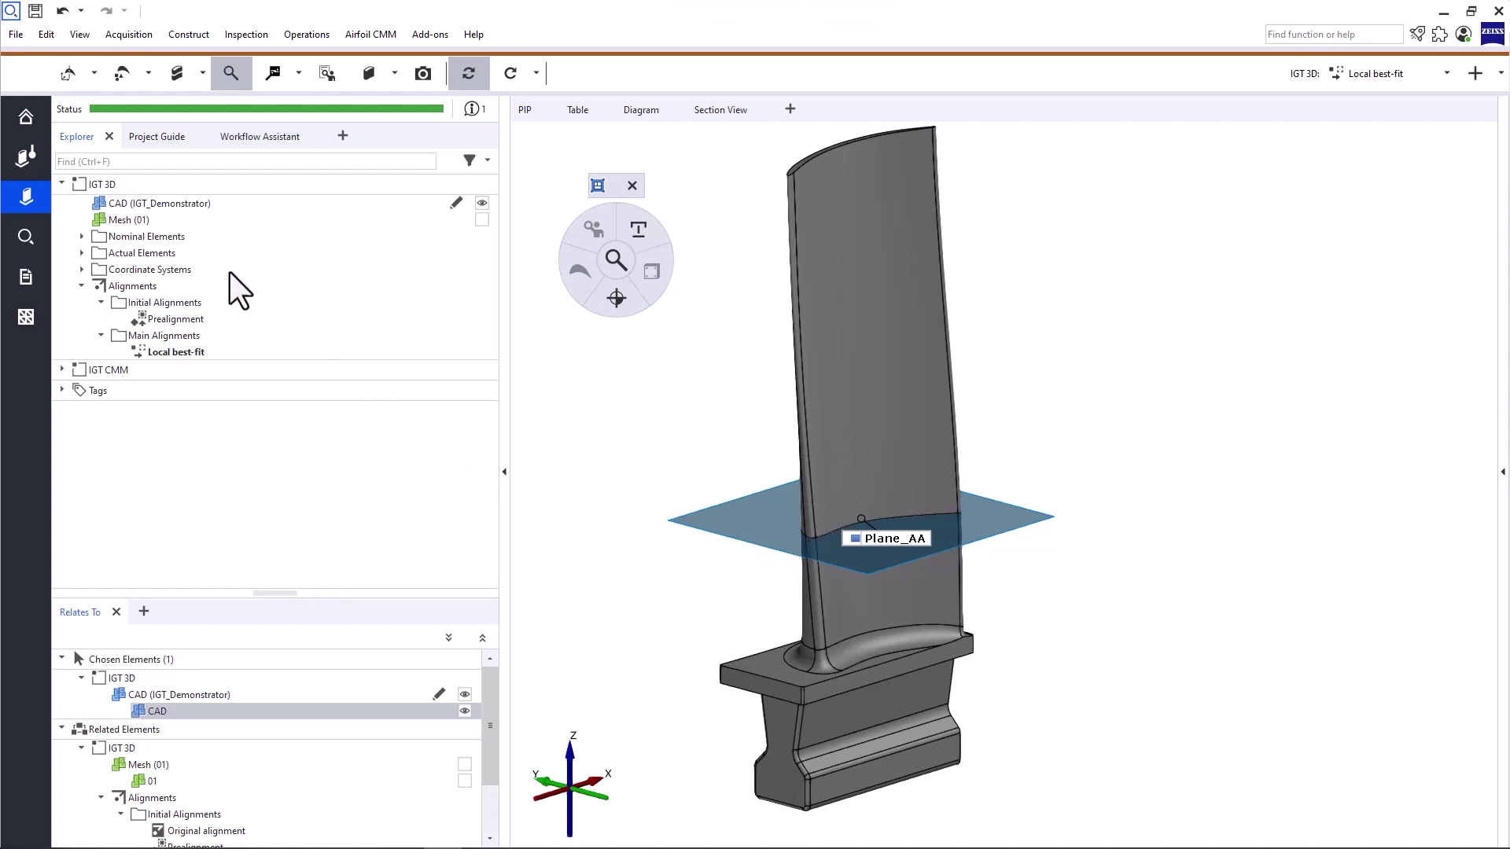
pyautogui.click(137, 219)
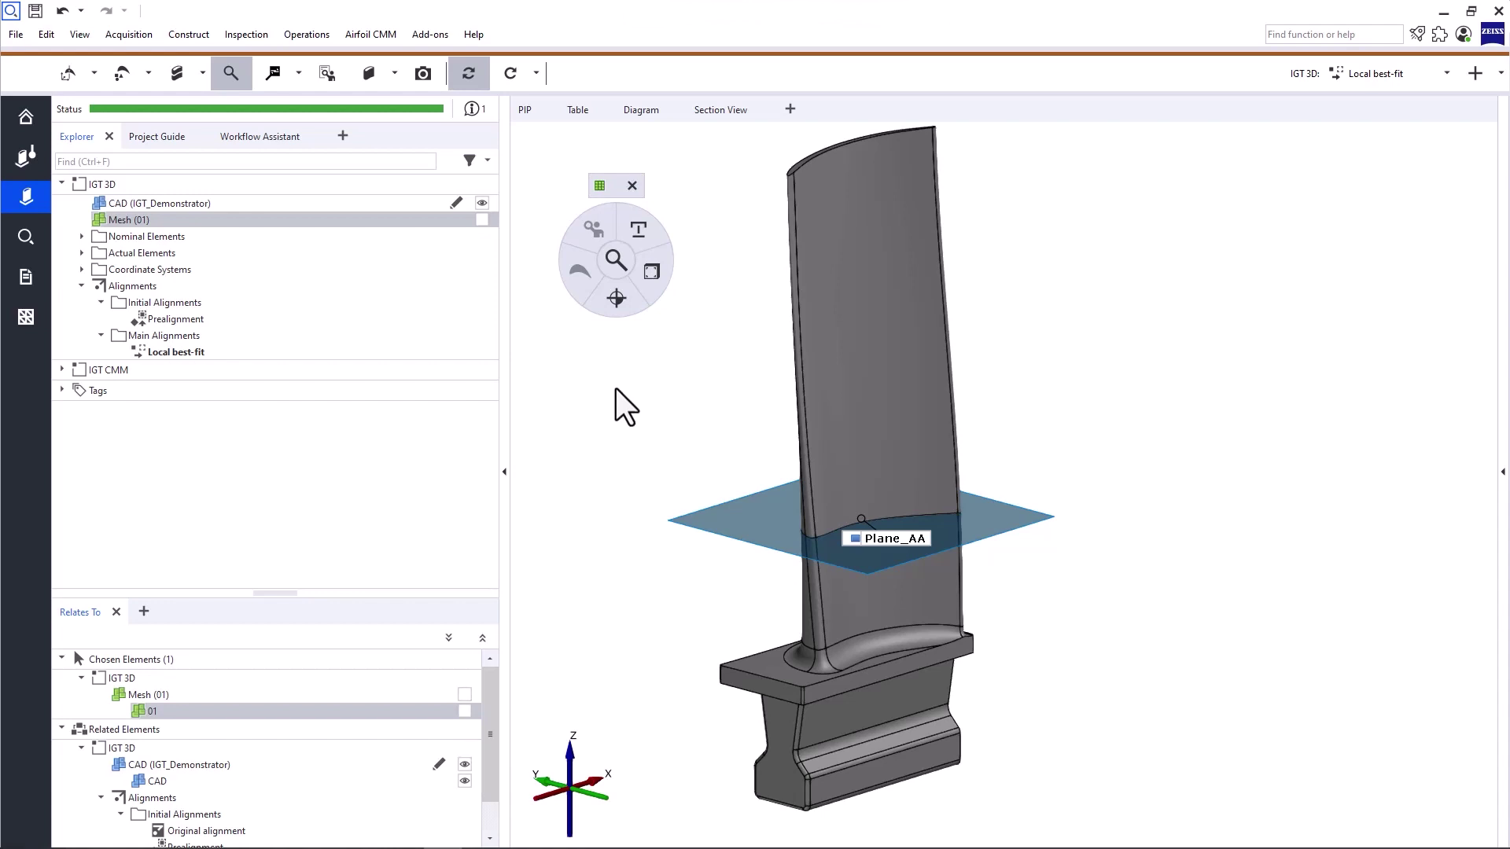
pyautogui.click(819, 531)
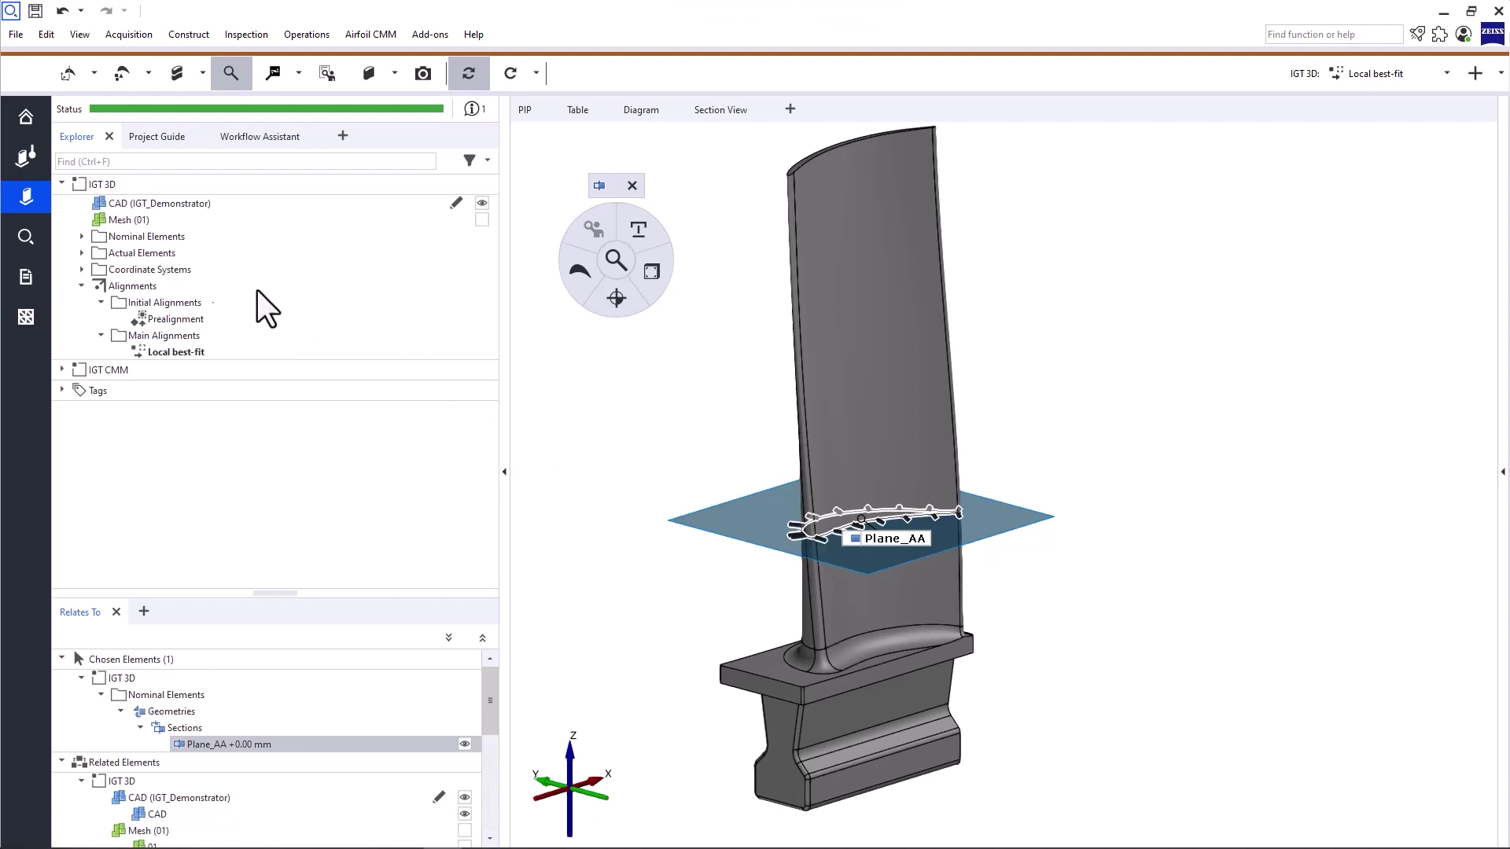
# Locate the Plane_AA +0.00 mm section among the nominal sections and display it alone in the 3D view
pyautogui.click(81, 237)
pyautogui.click(100, 253)
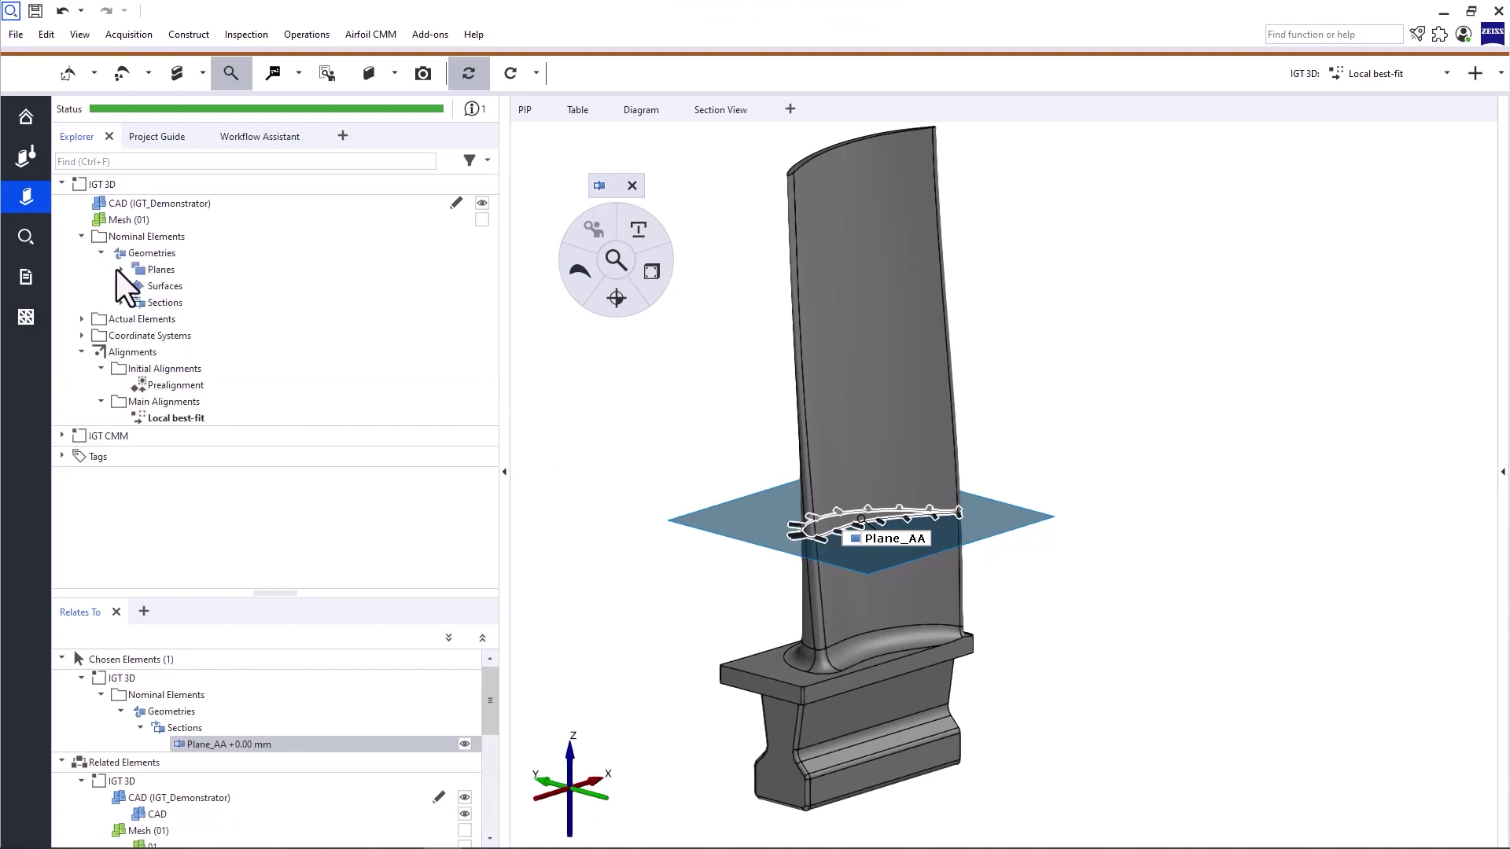
pyautogui.click(121, 302)
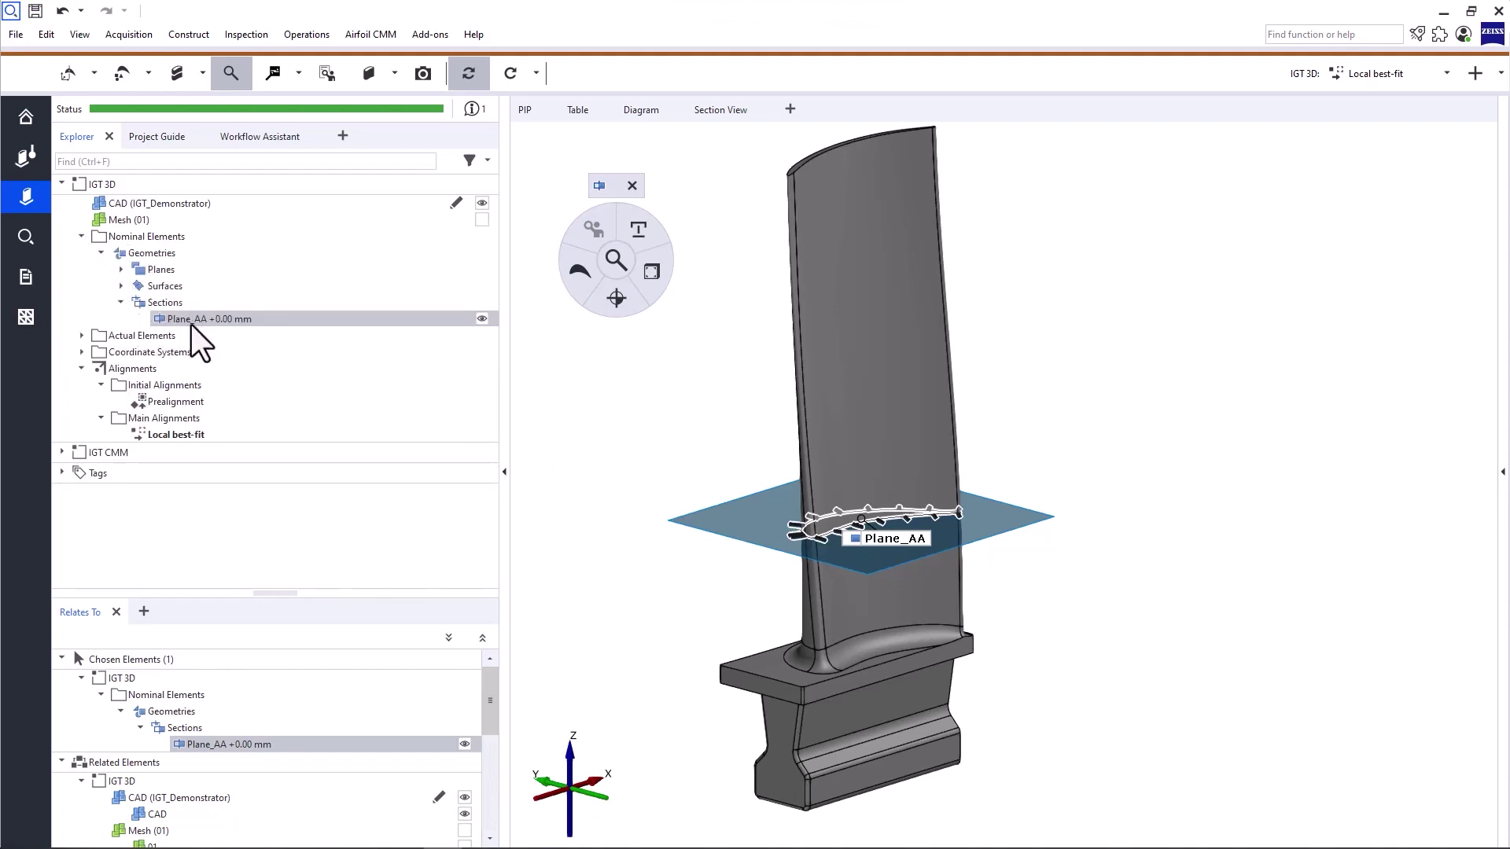
pyautogui.moveTo(193, 322); pyautogui.dragTo(805, 351)
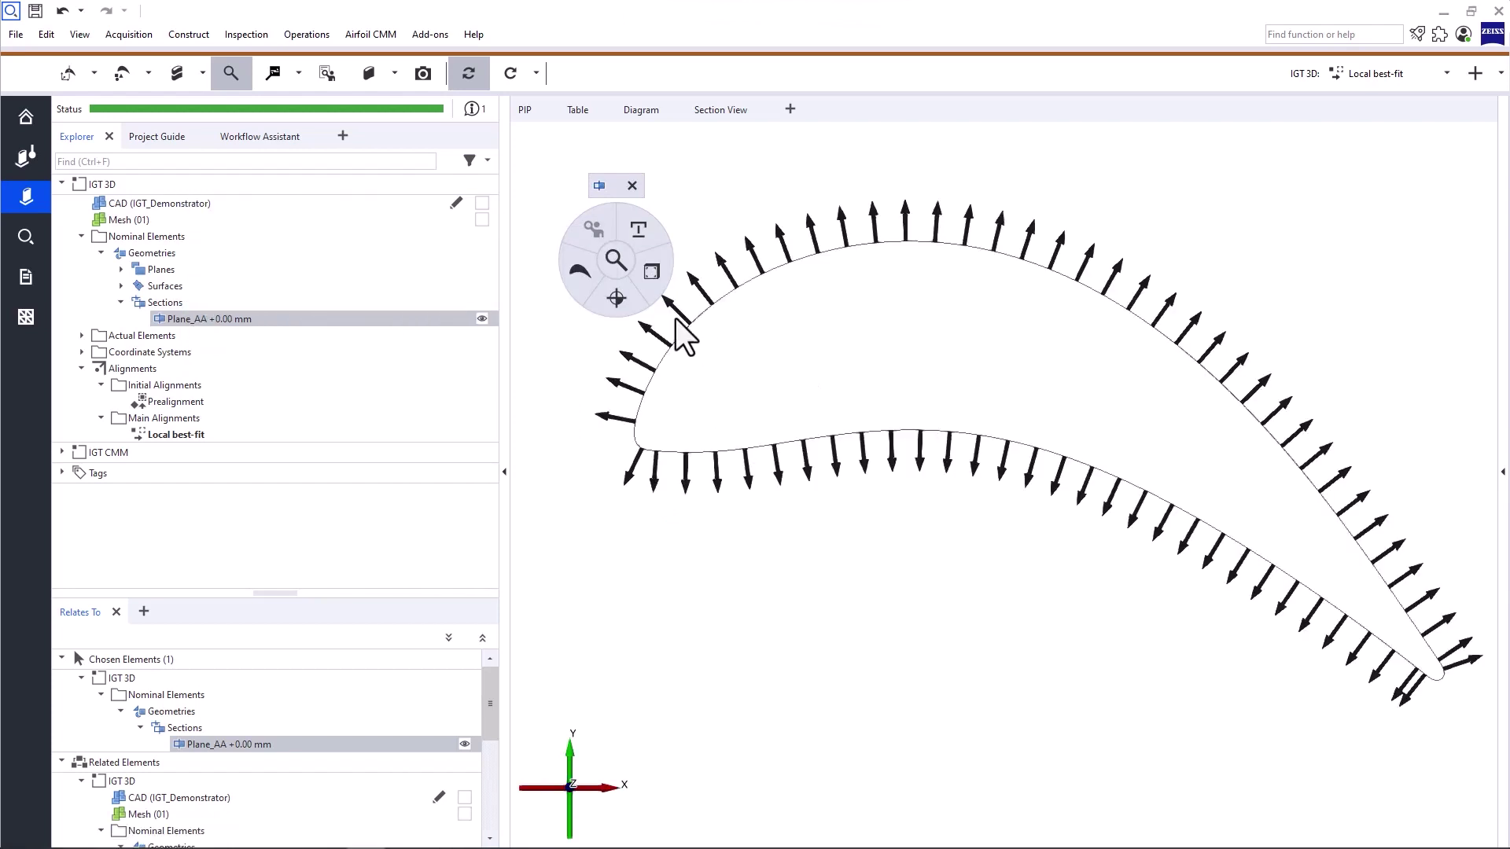
# Create a profile stacking point on the Plane_AA section using the Component_CS Z-axis as its stacking axis
pyautogui.click(588, 276)
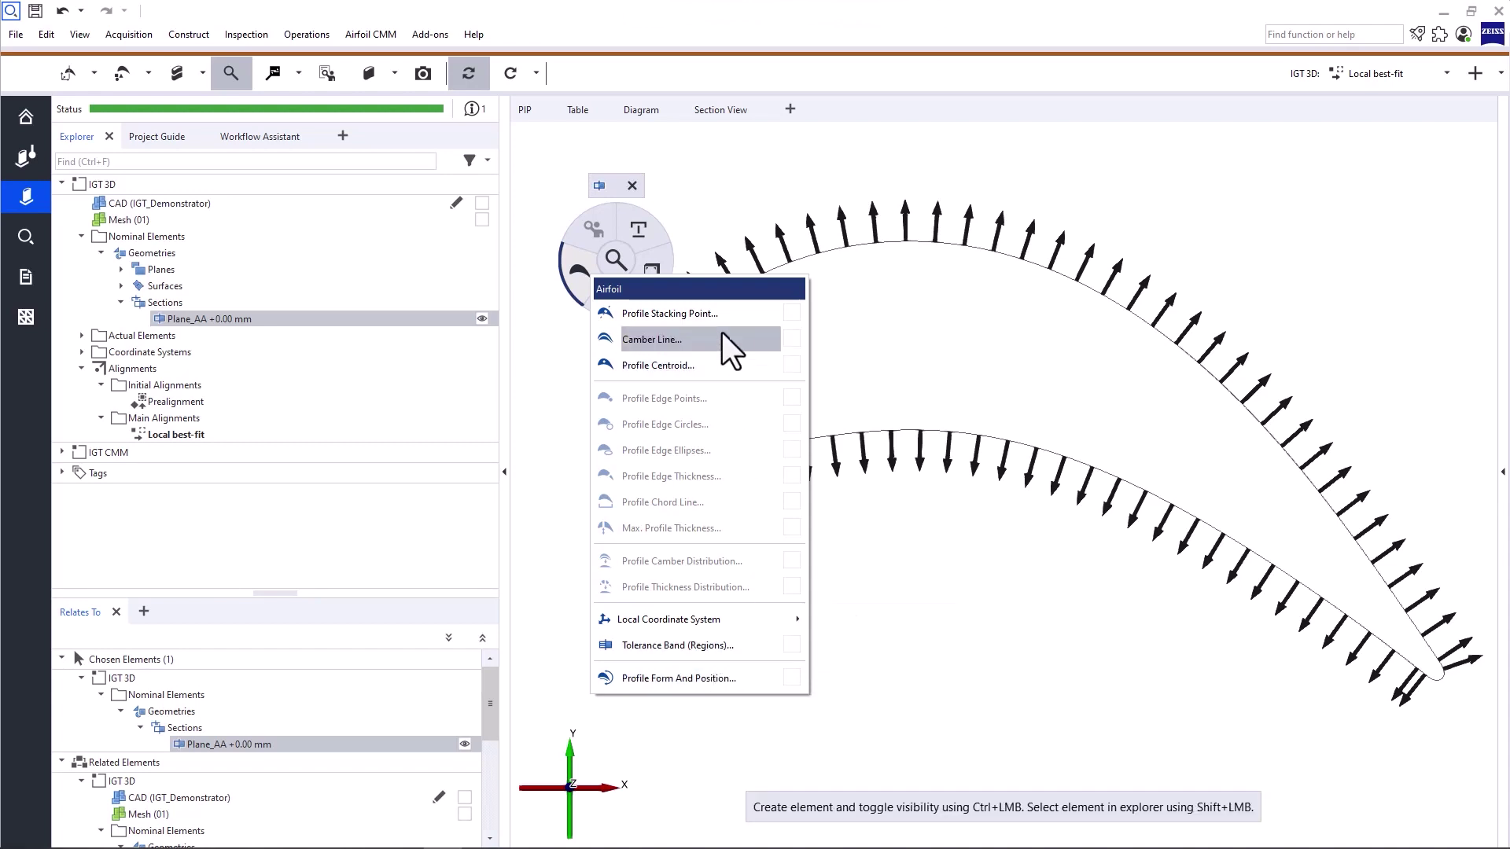
pyautogui.click(697, 313)
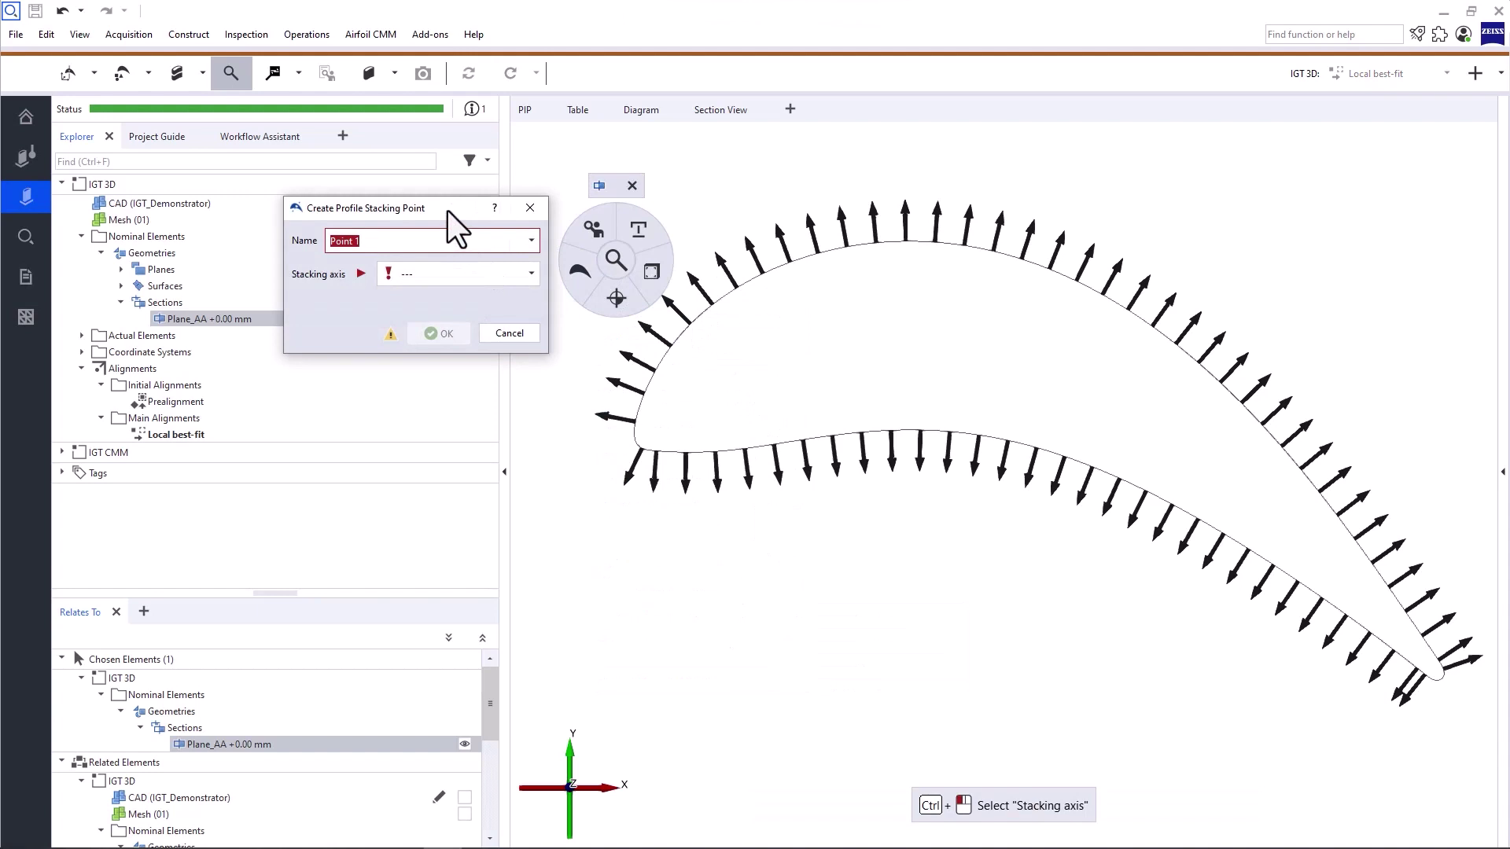
pyautogui.moveTo(446, 210); pyautogui.dragTo(923, 516)
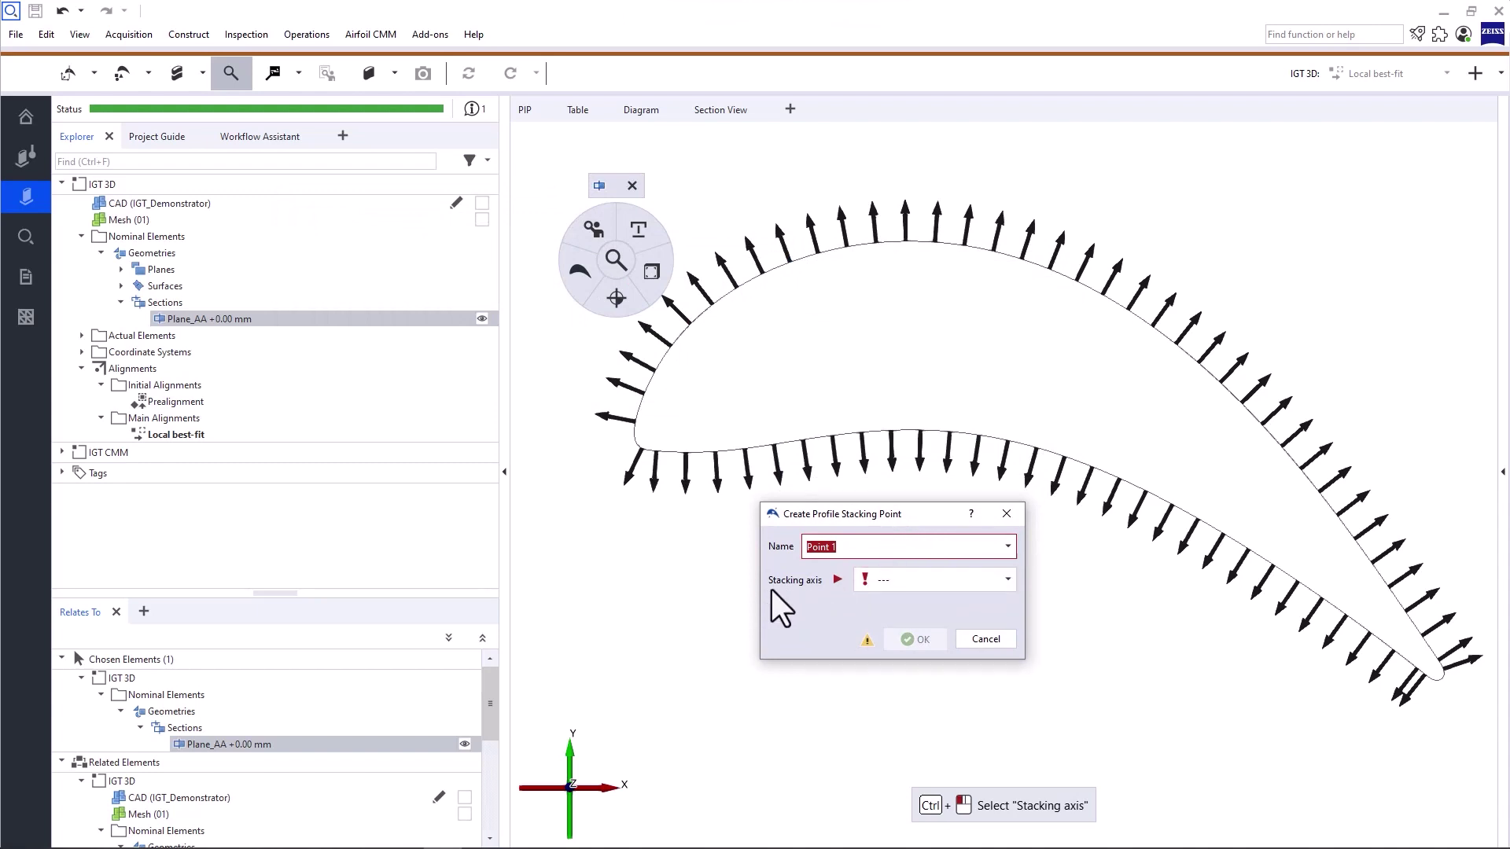
pyautogui.click(940, 605)
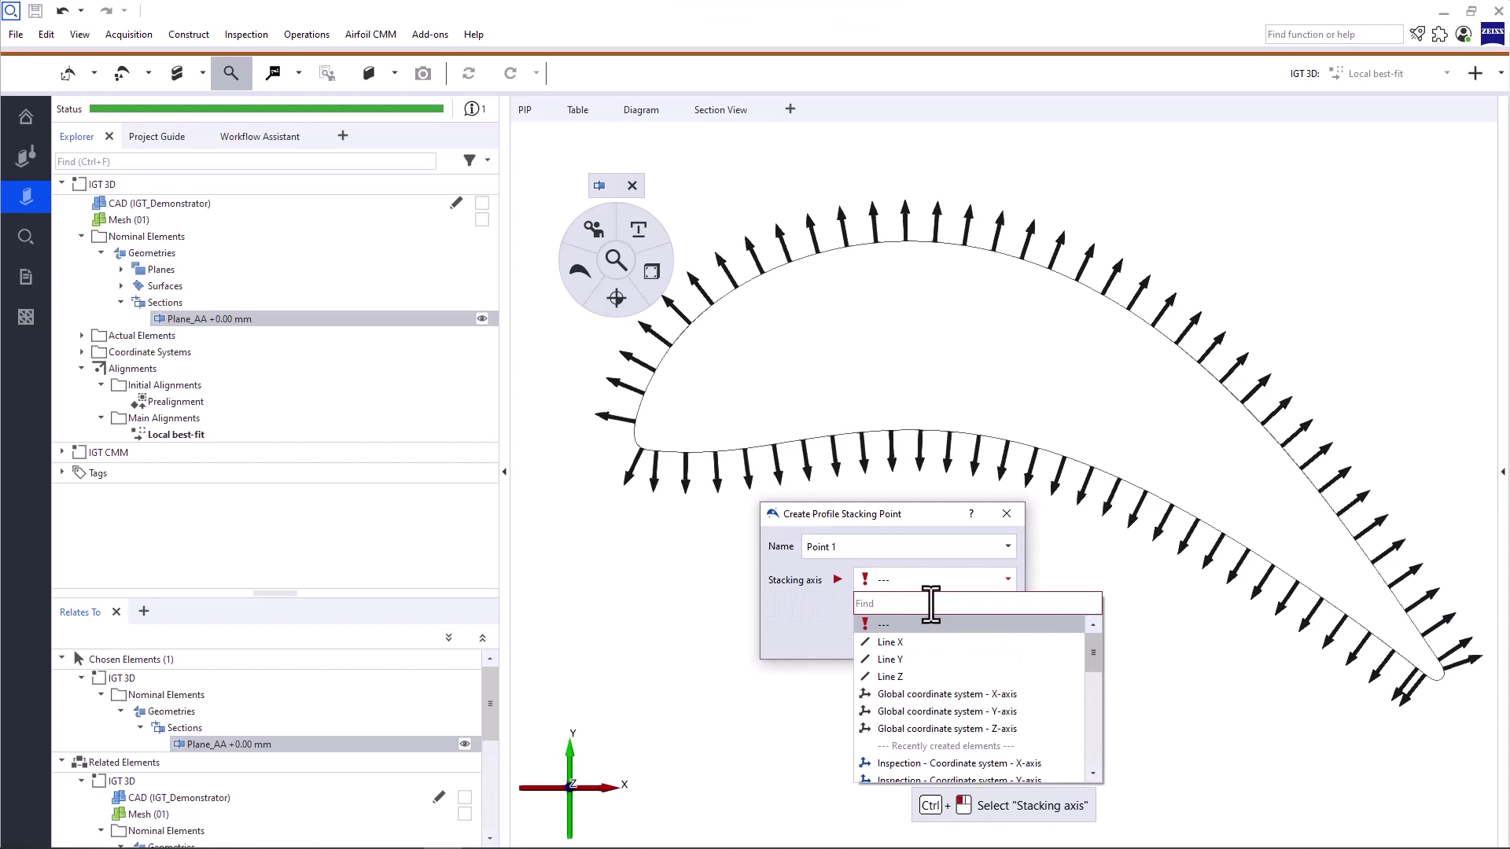
pyautogui.write('compo')
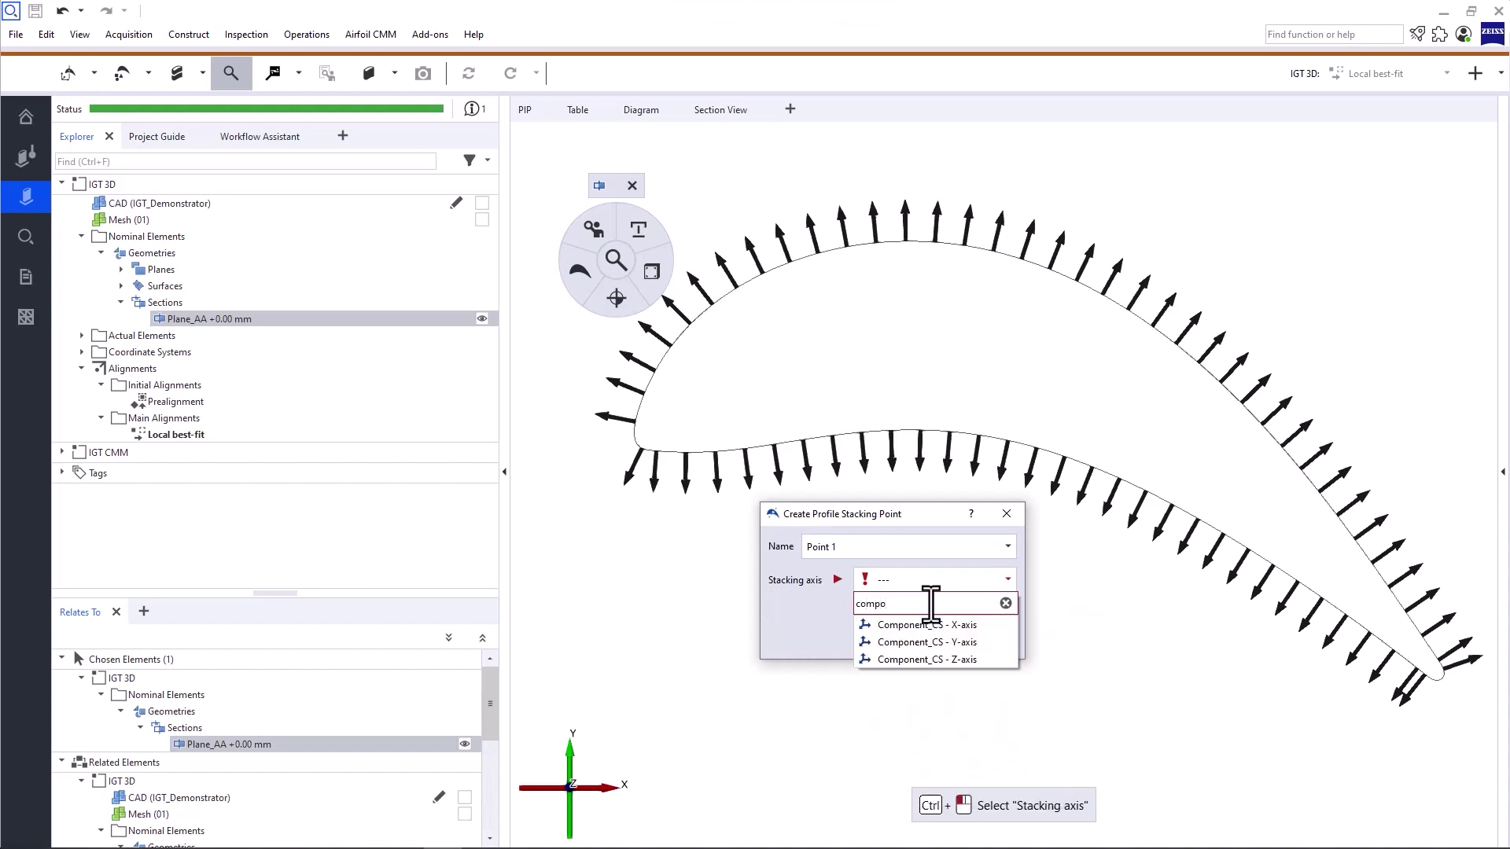
pyautogui.click(974, 662)
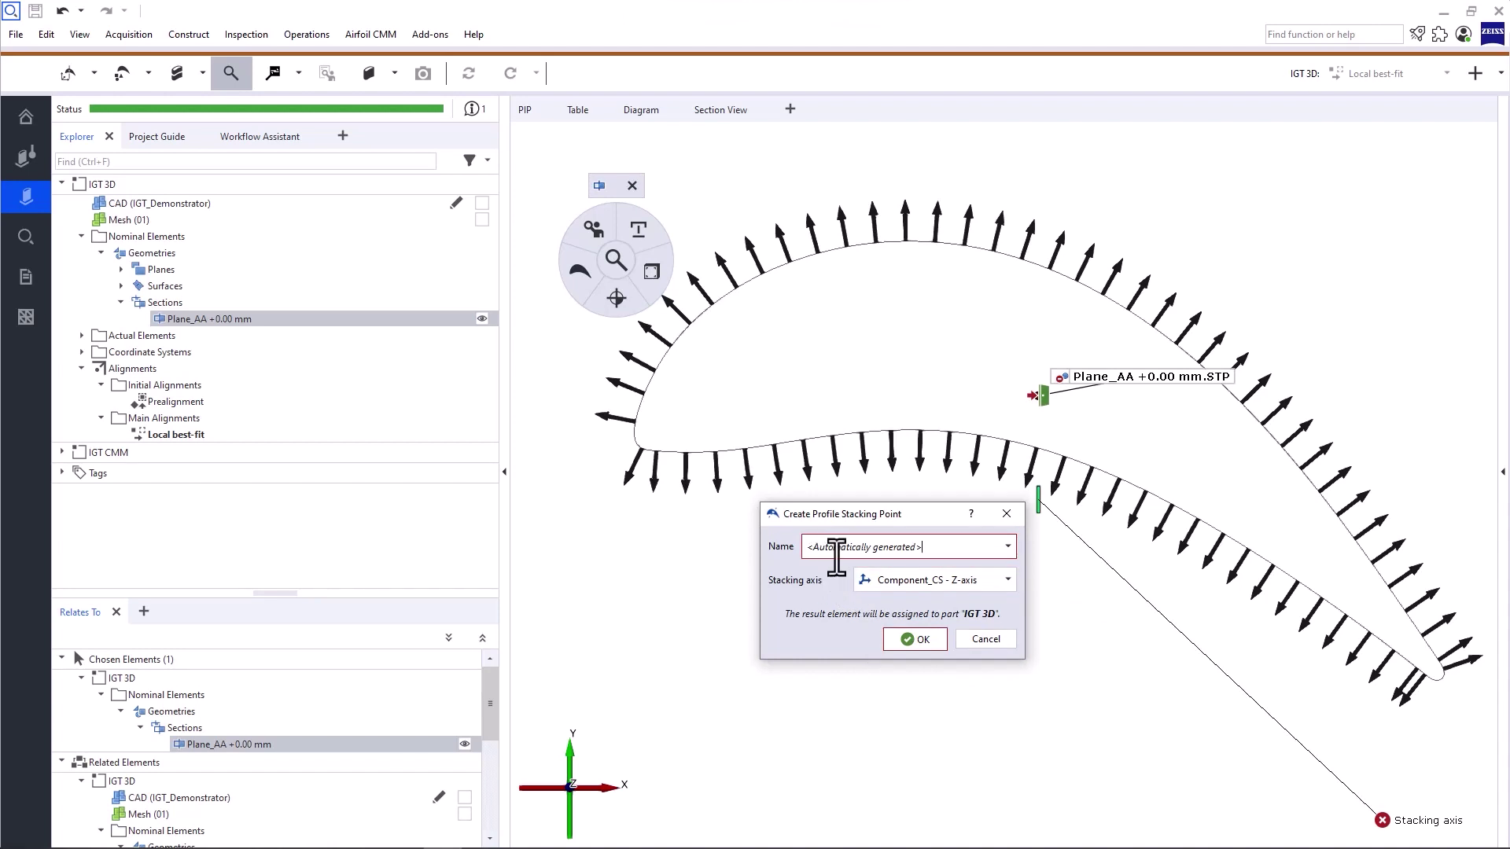
pyautogui.click(918, 637)
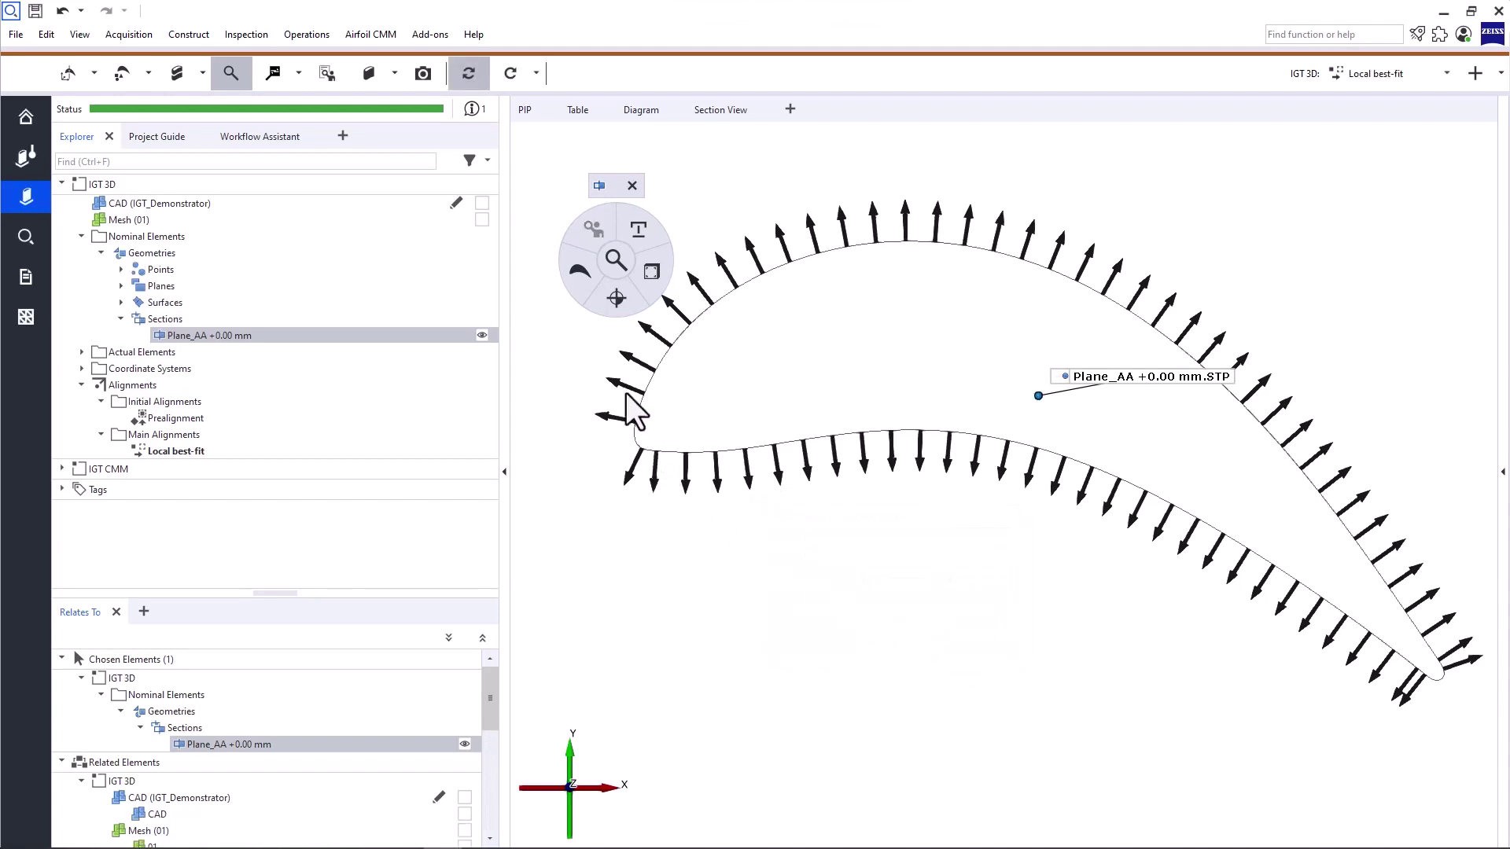
# Hide the section's profile stacking point in the 3D view and show it again
pyautogui.click(577, 286)
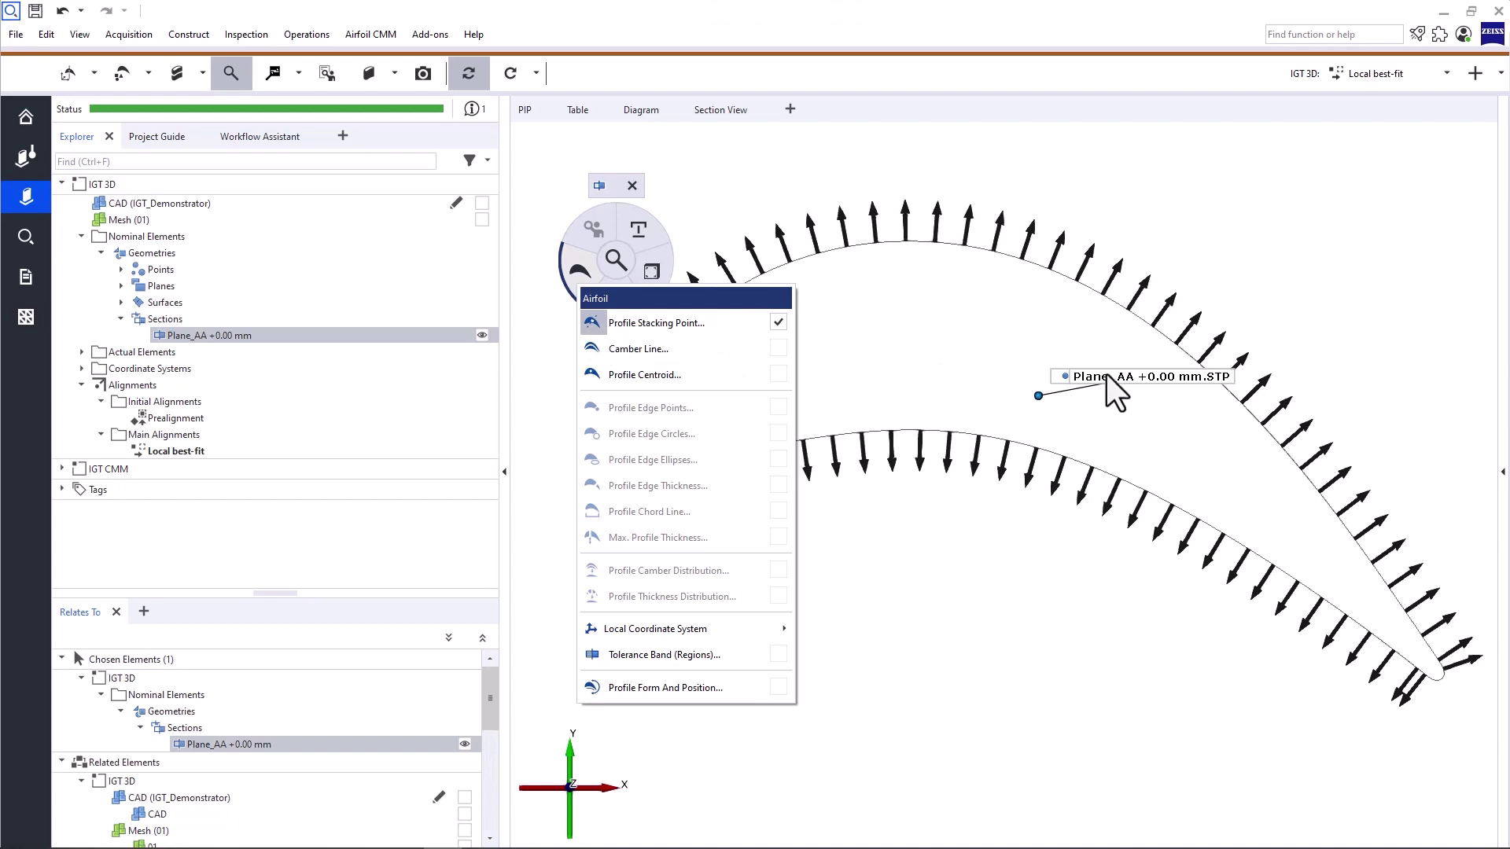
pyautogui.click(779, 323)
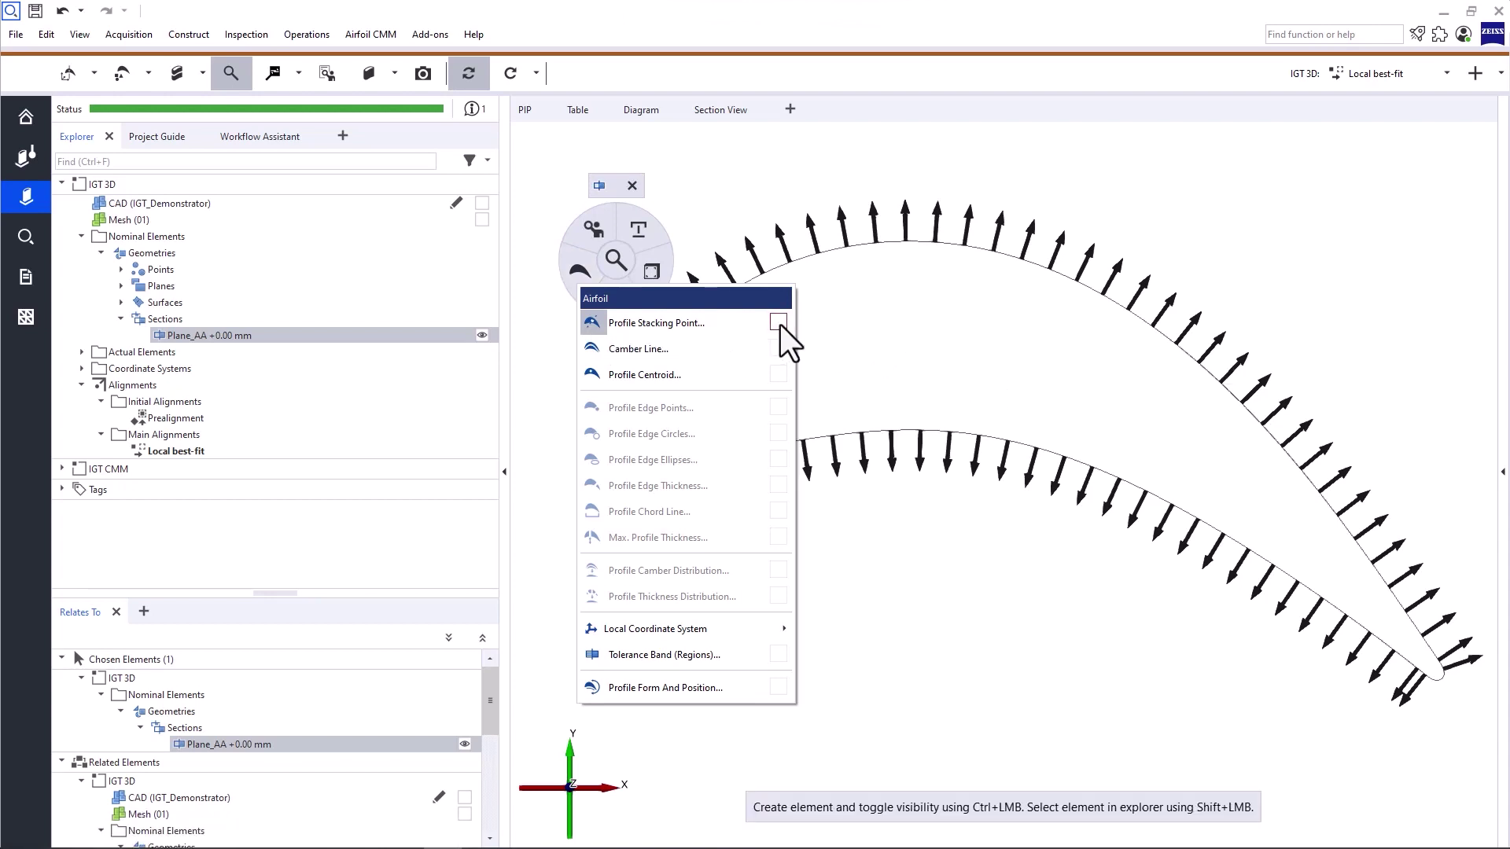
pyautogui.click(778, 323)
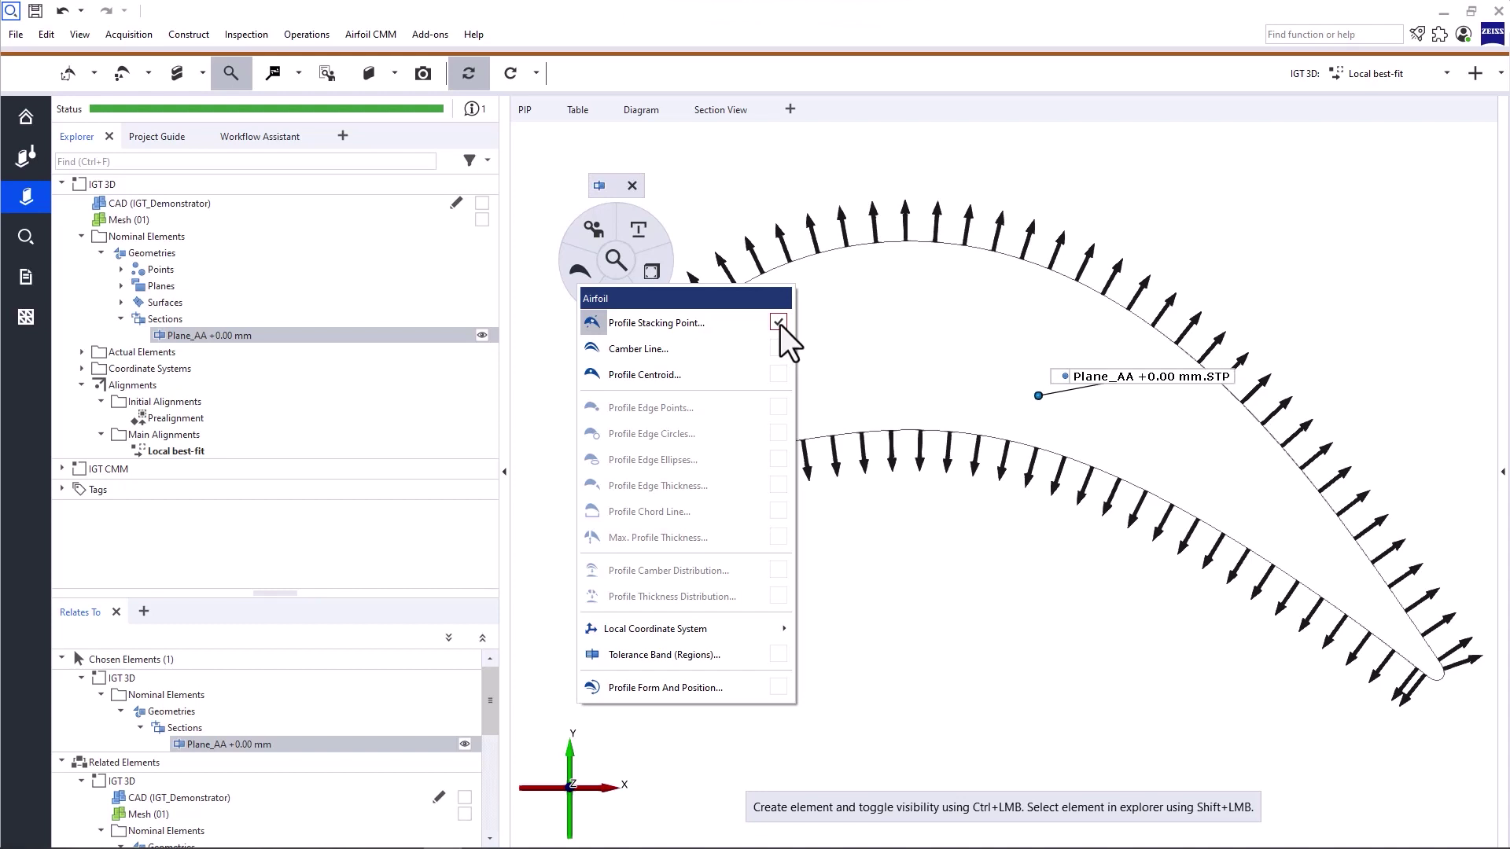
# Start a camber line for the section, try the inflow direction with Z+ and X+, and leave the inflow direction undefined
pyautogui.click(690, 351)
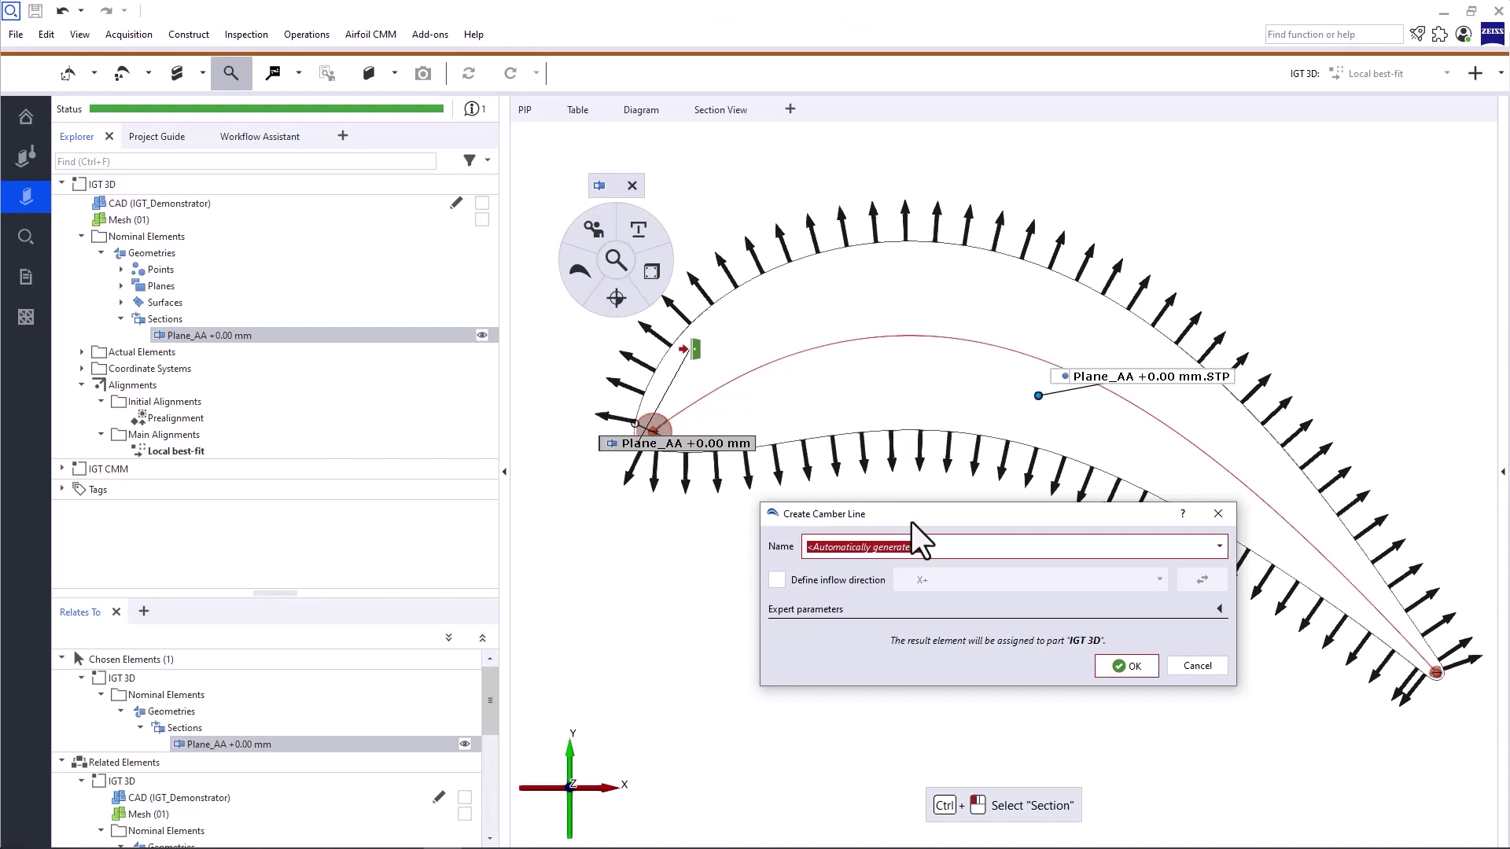
pyautogui.moveTo(912, 522); pyautogui.dragTo(862, 492)
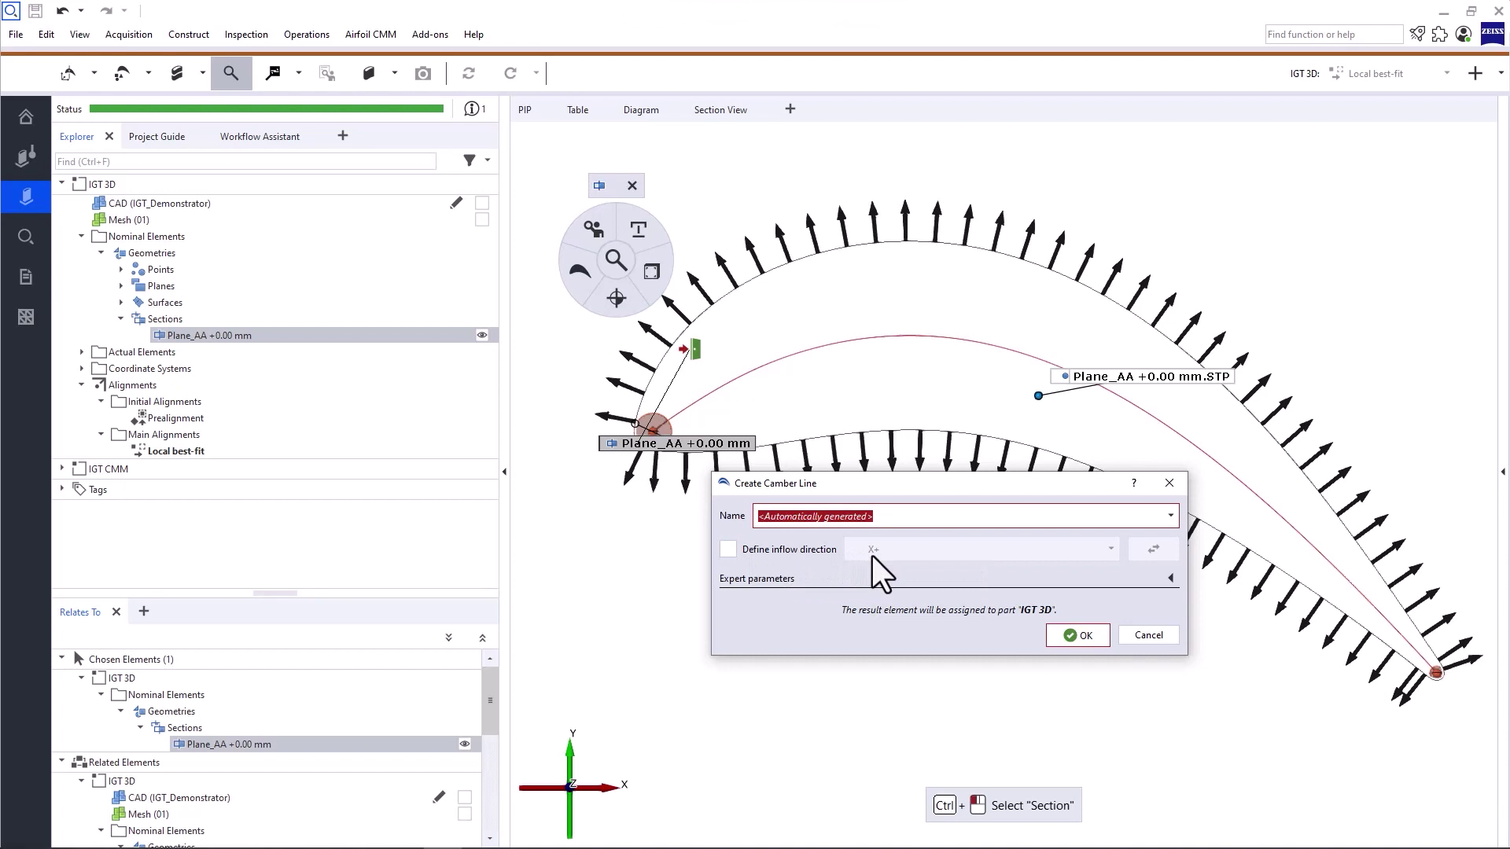
pyautogui.click(728, 550)
pyautogui.click(912, 550)
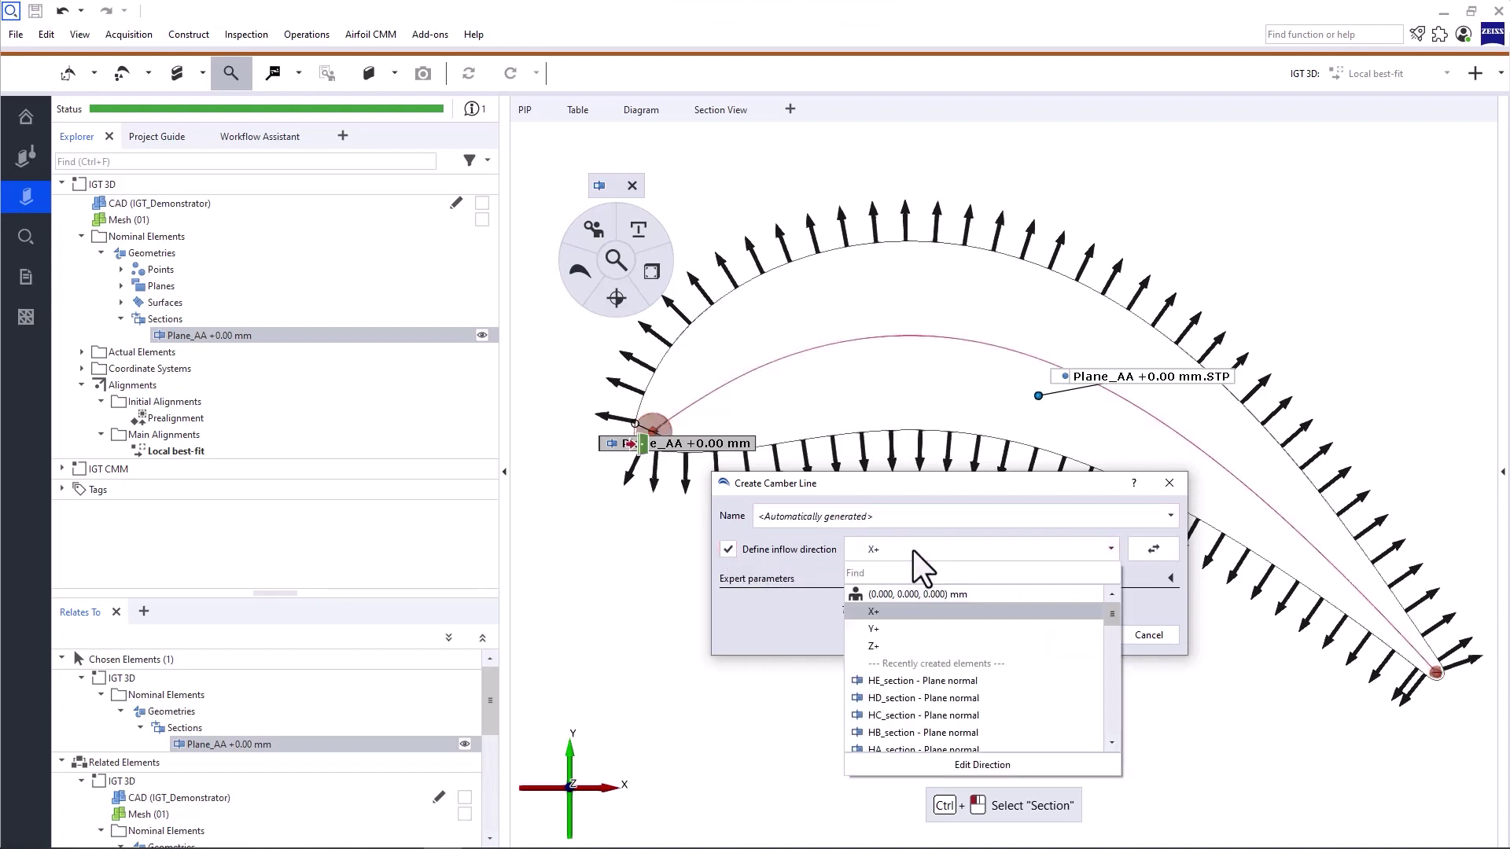
pyautogui.click(906, 645)
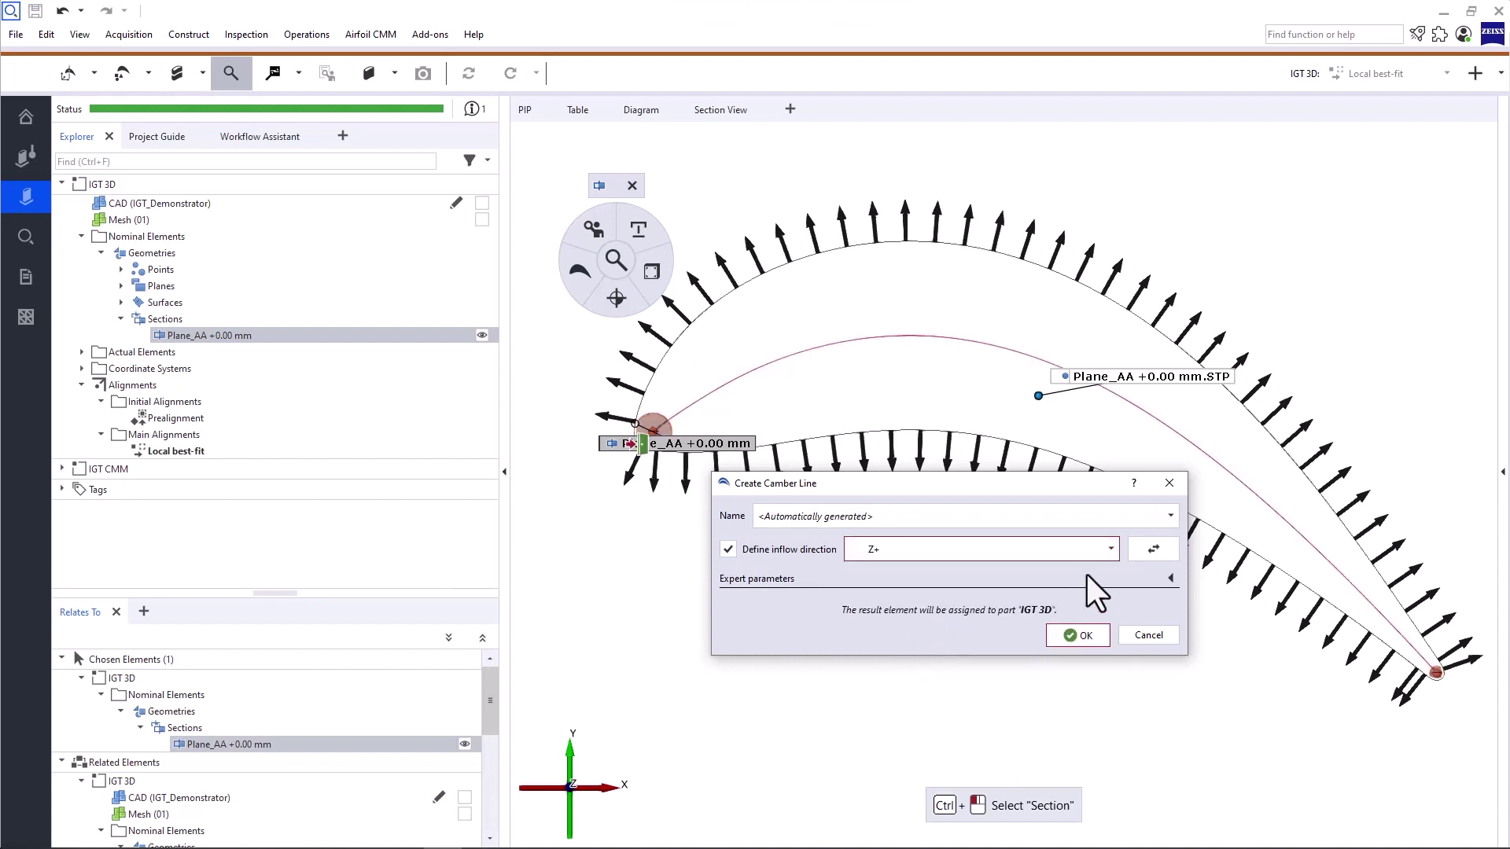
pyautogui.click(1153, 549)
pyautogui.click(1164, 550)
pyautogui.click(897, 549)
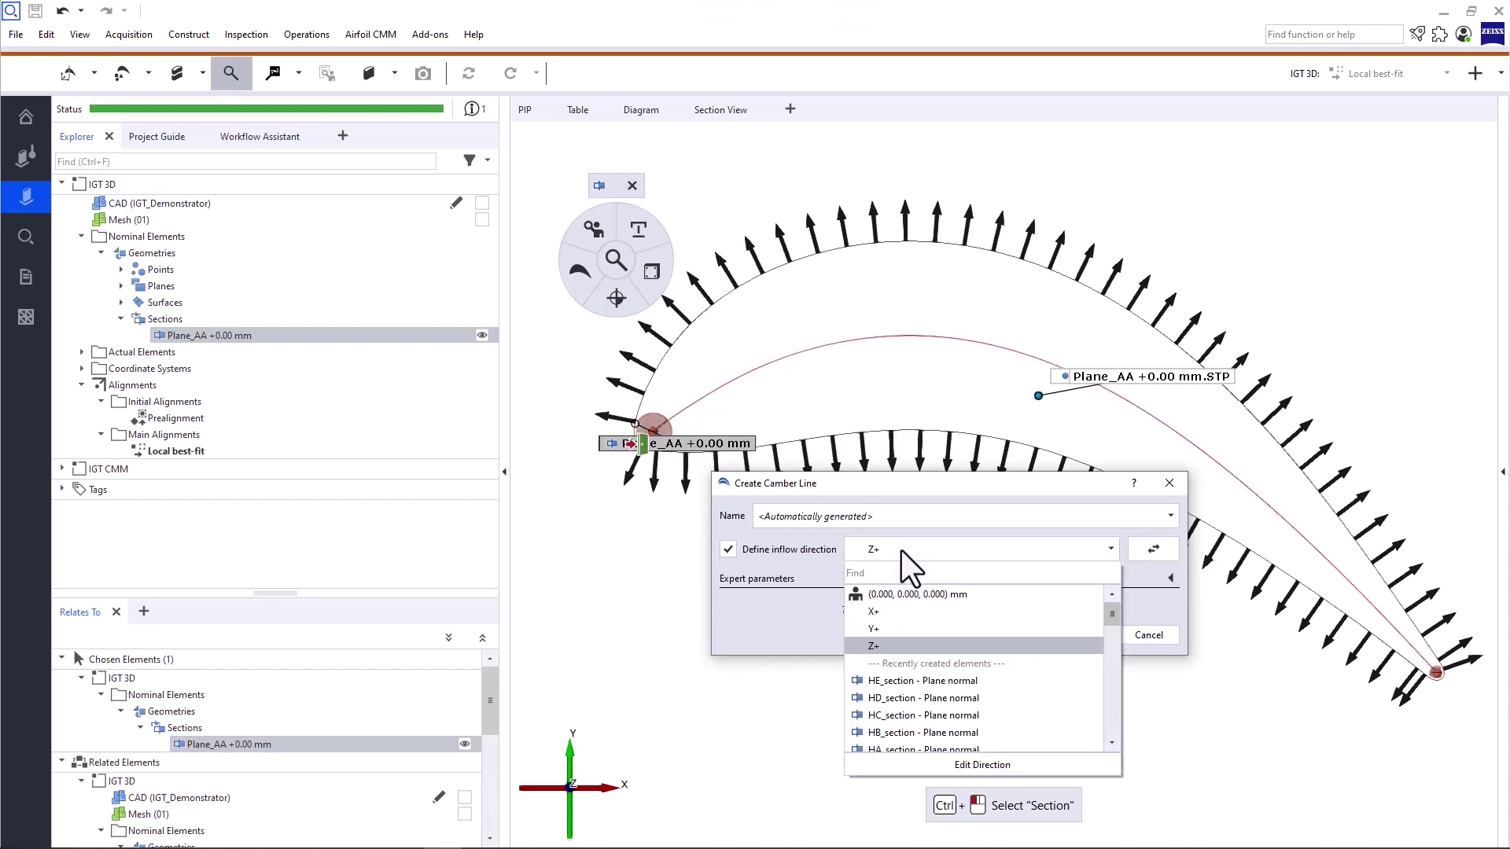
pyautogui.click(903, 610)
pyautogui.click(756, 549)
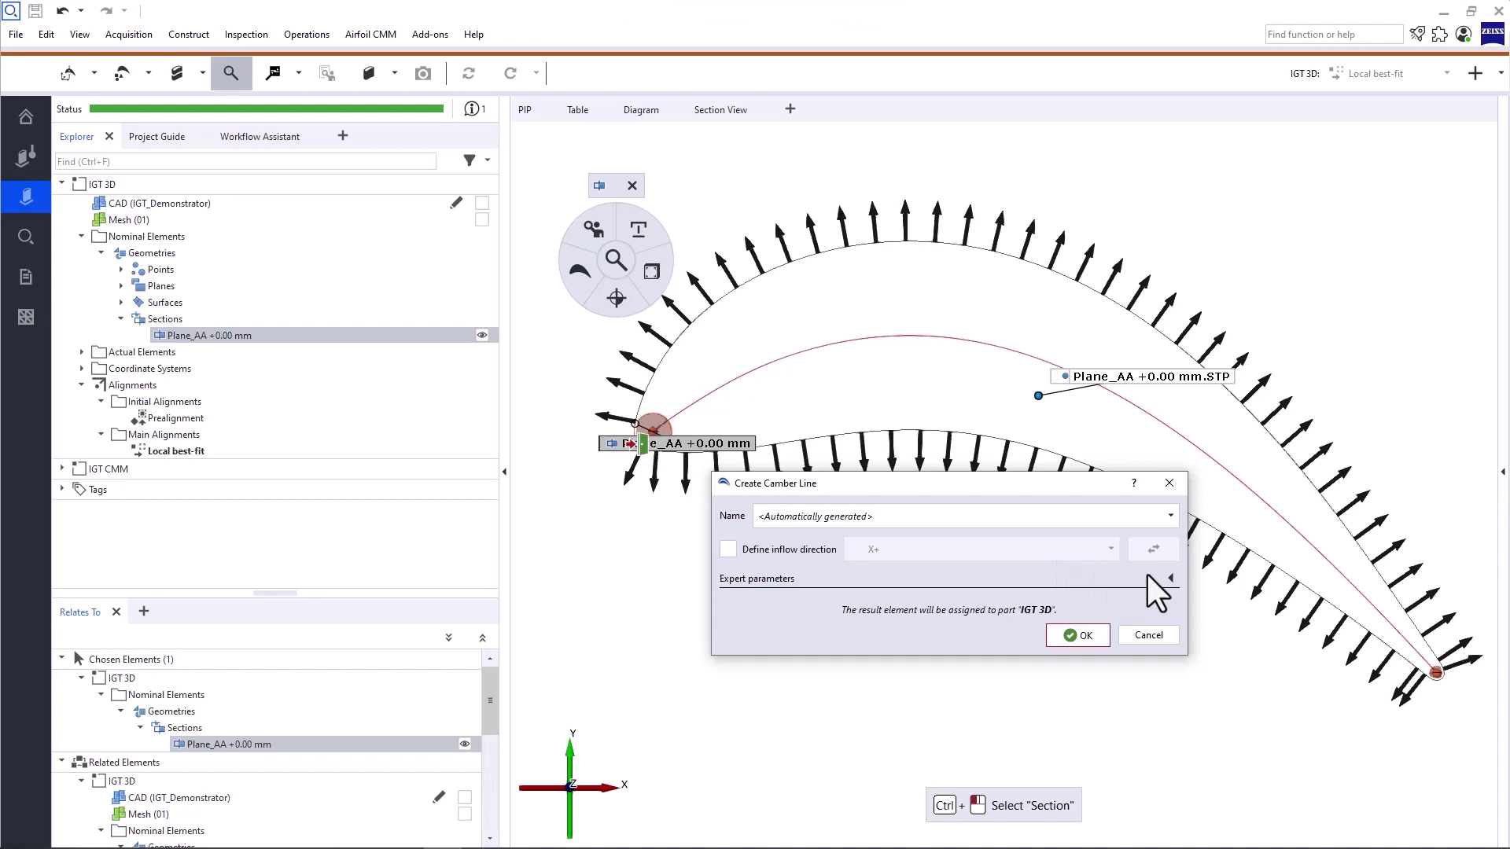
# Create the camber line with the Profile mean line method and the Referenced construction measuring principle from the expert parameters
pyautogui.click(1169, 578)
pyautogui.moveTo(1032, 491); pyautogui.dragTo(764, 191)
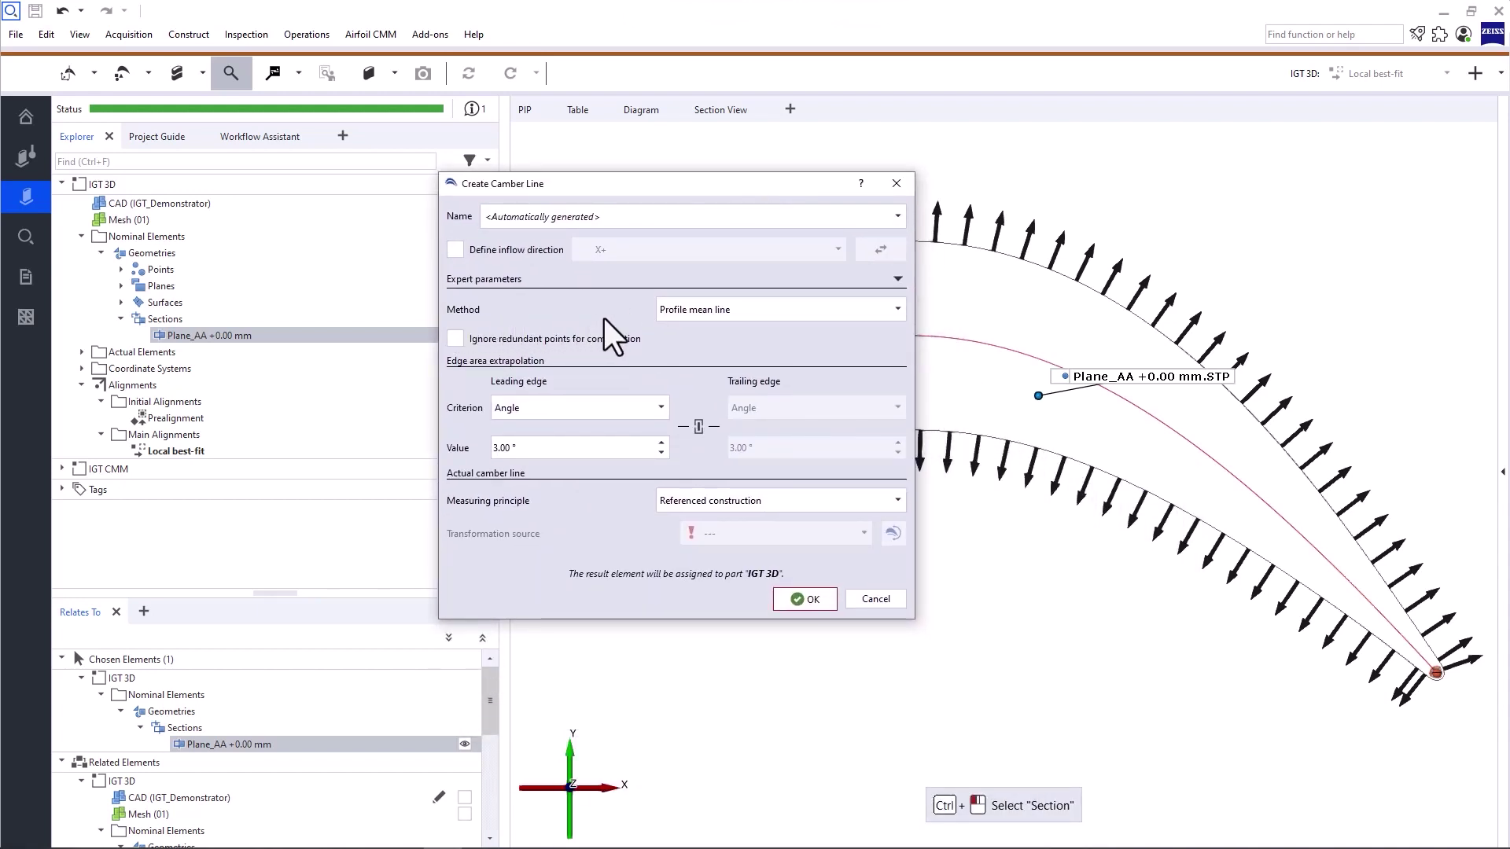
pyautogui.click(747, 314)
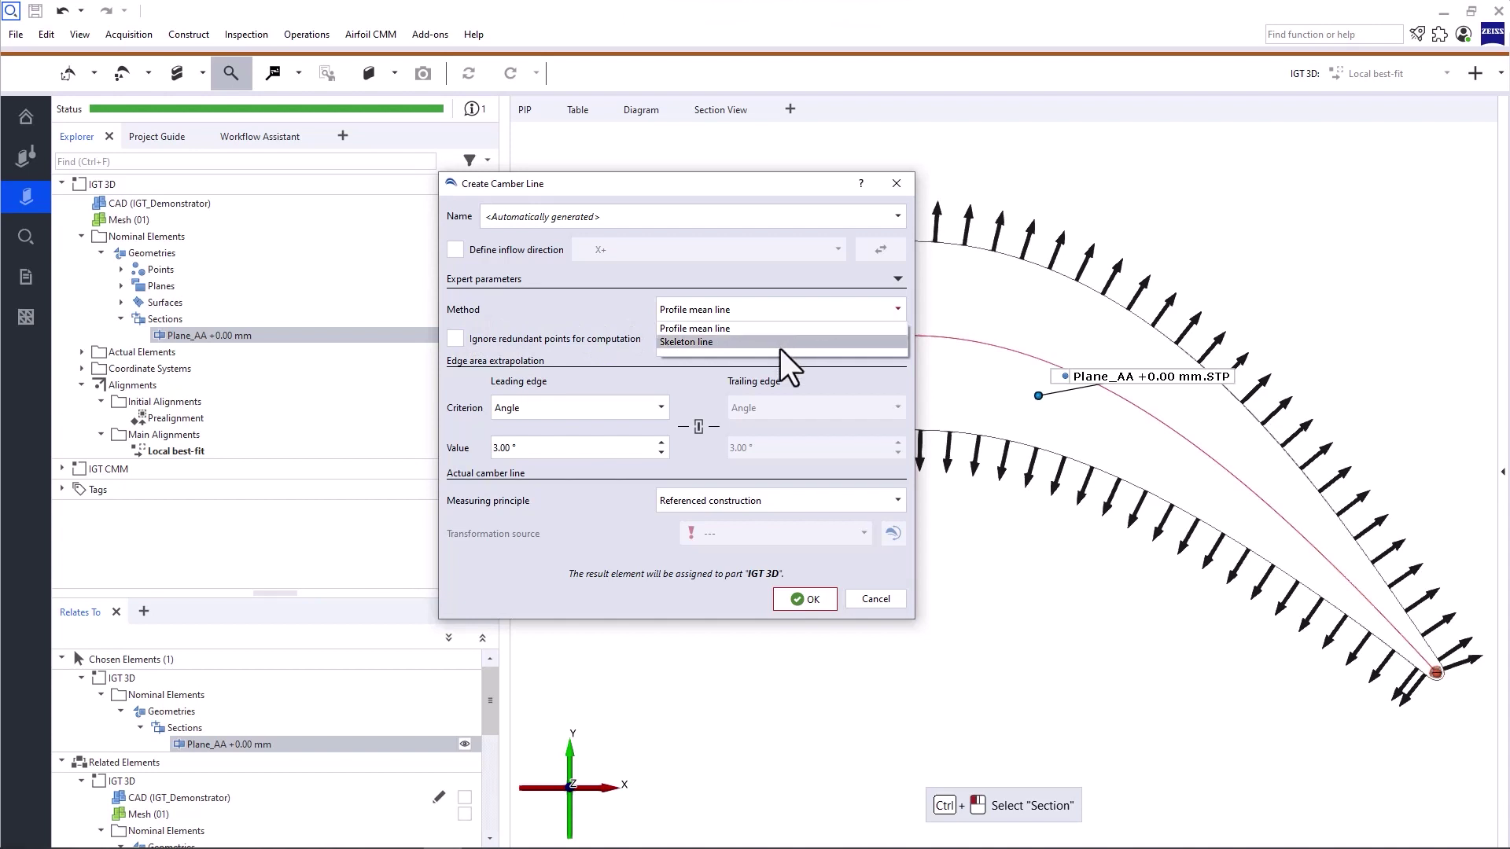
pyautogui.click(778, 330)
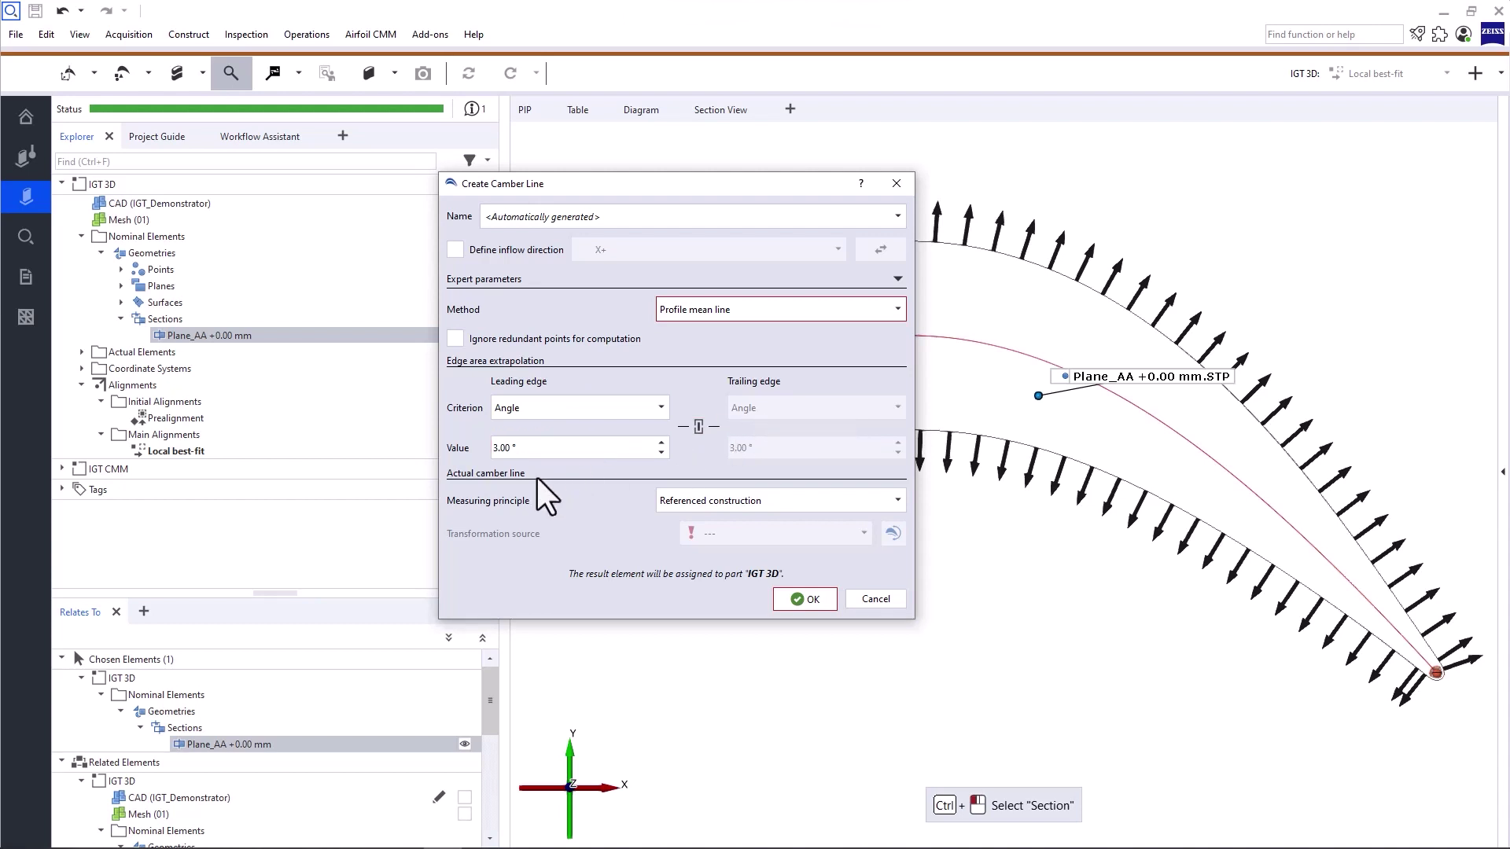
pyautogui.click(808, 504)
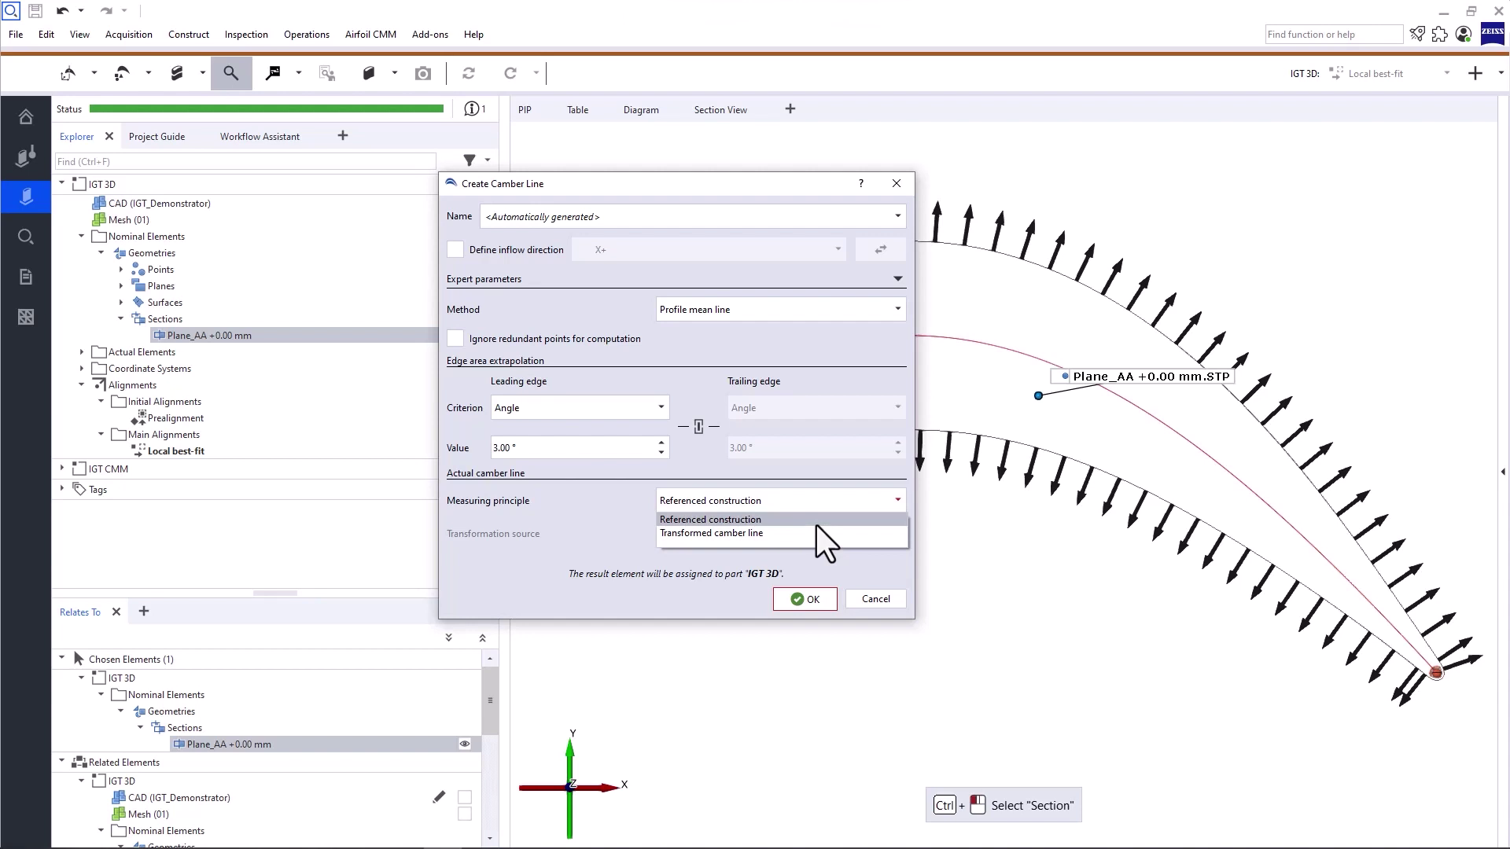
pyautogui.click(816, 522)
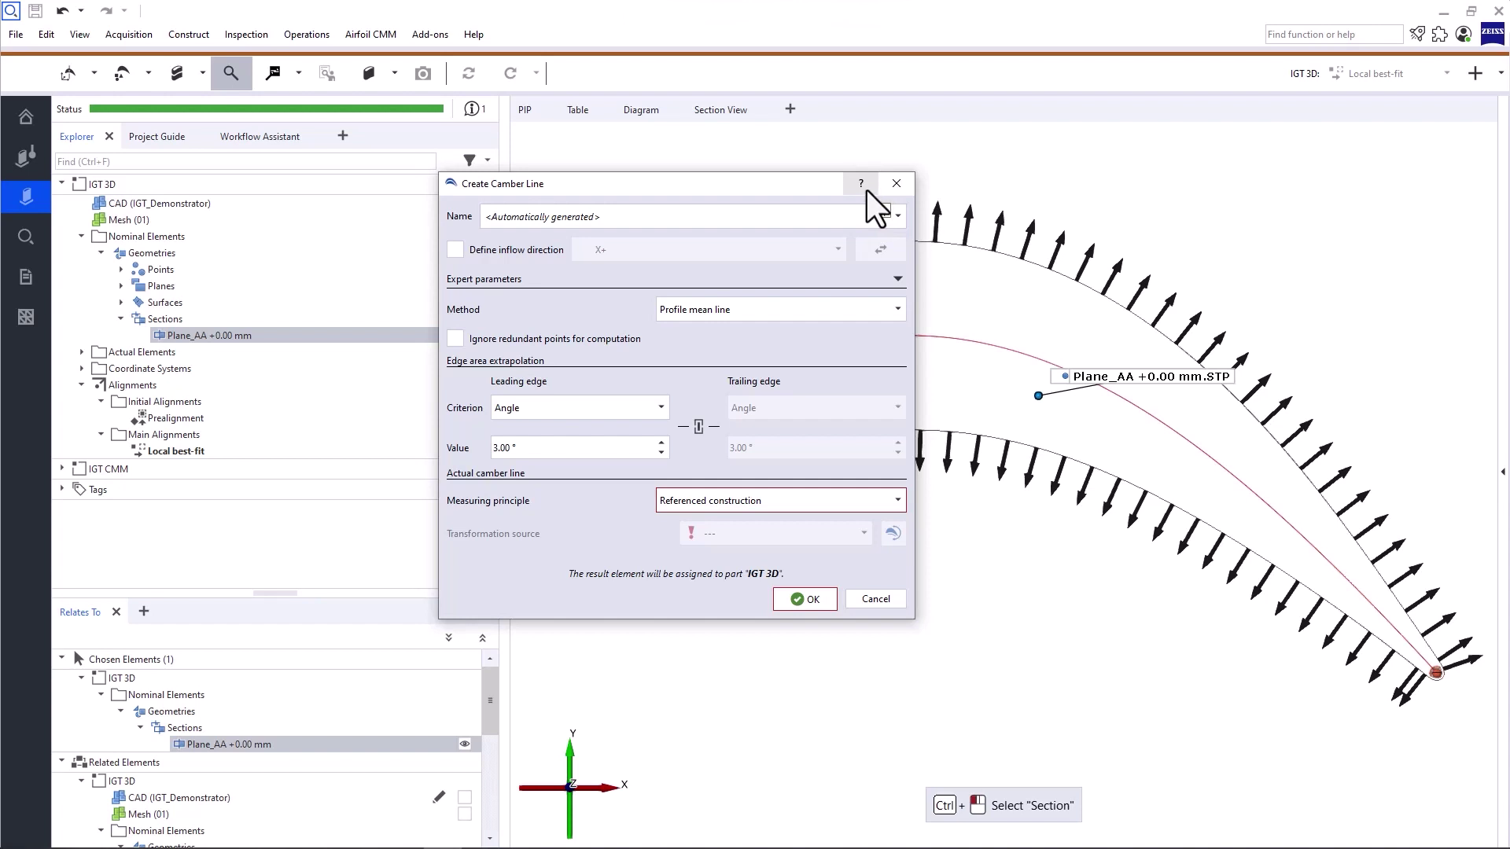
pyautogui.click(810, 598)
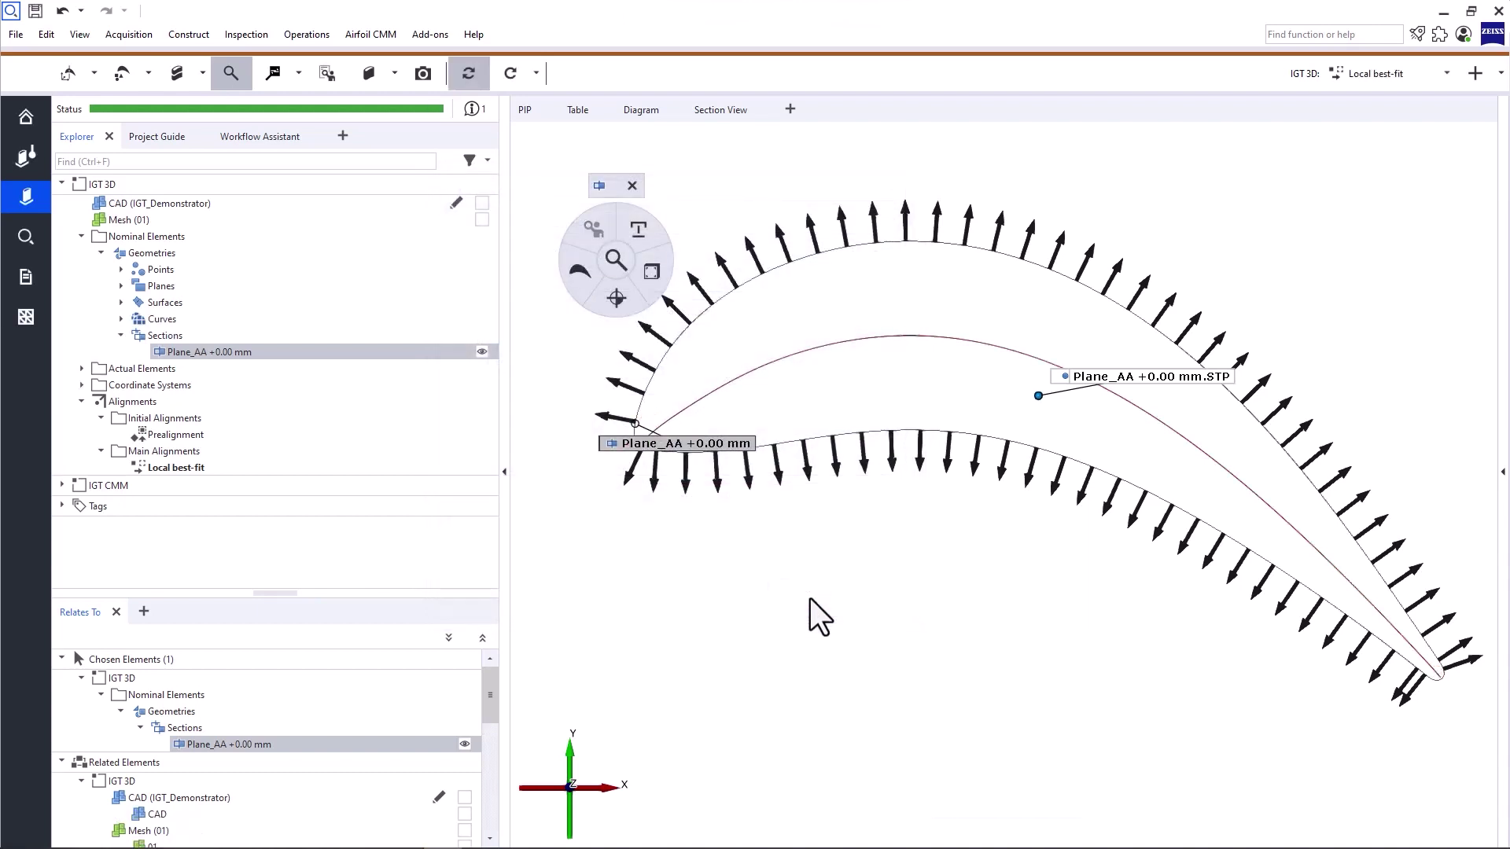
# Create profile edge points on the Plane_AA section for both the leading edge and the trailing edge
pyautogui.click(584, 283)
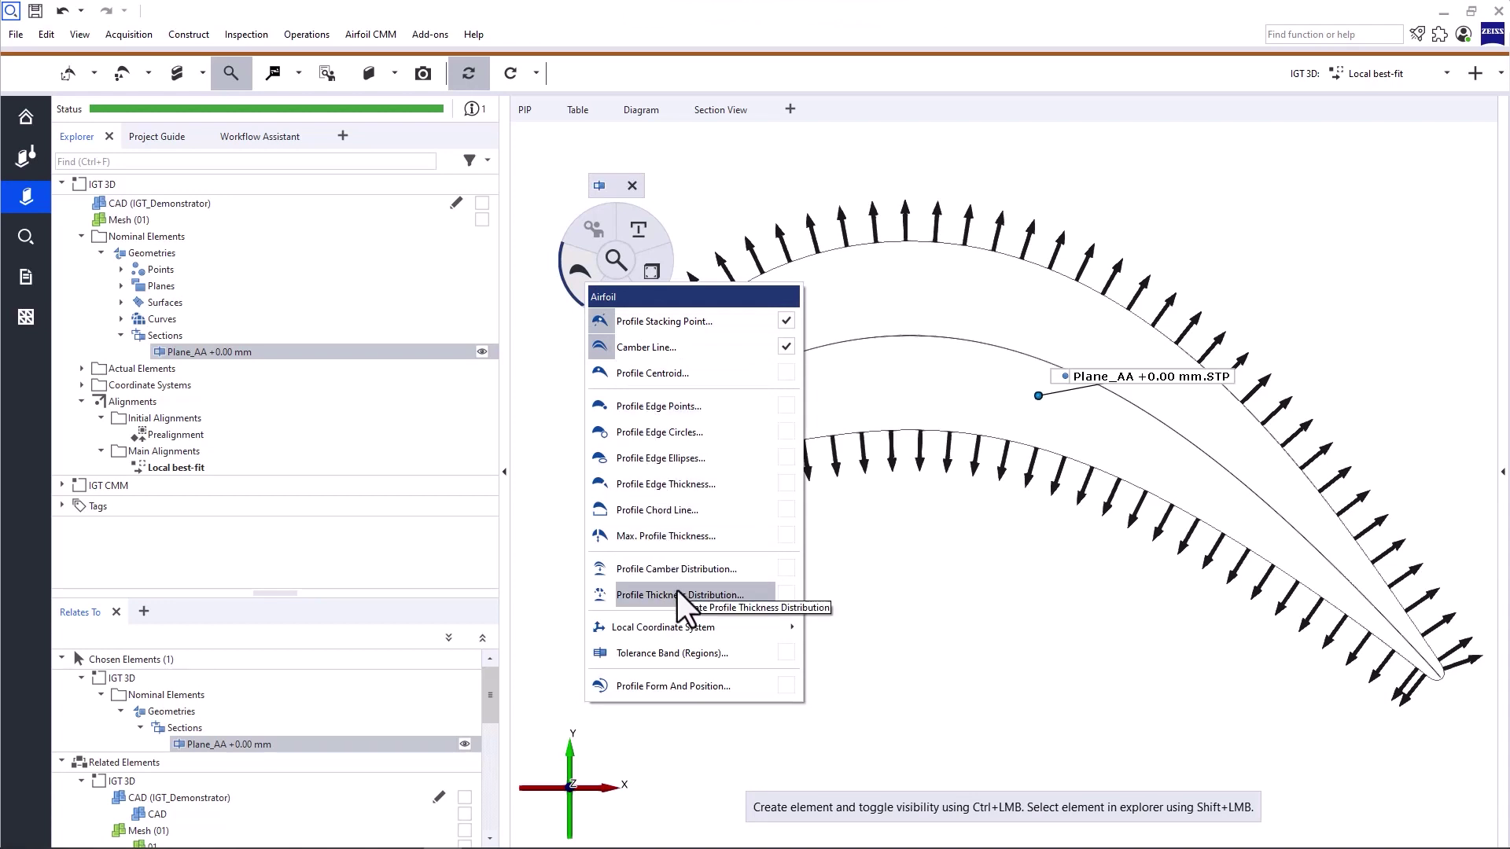
pyautogui.click(714, 411)
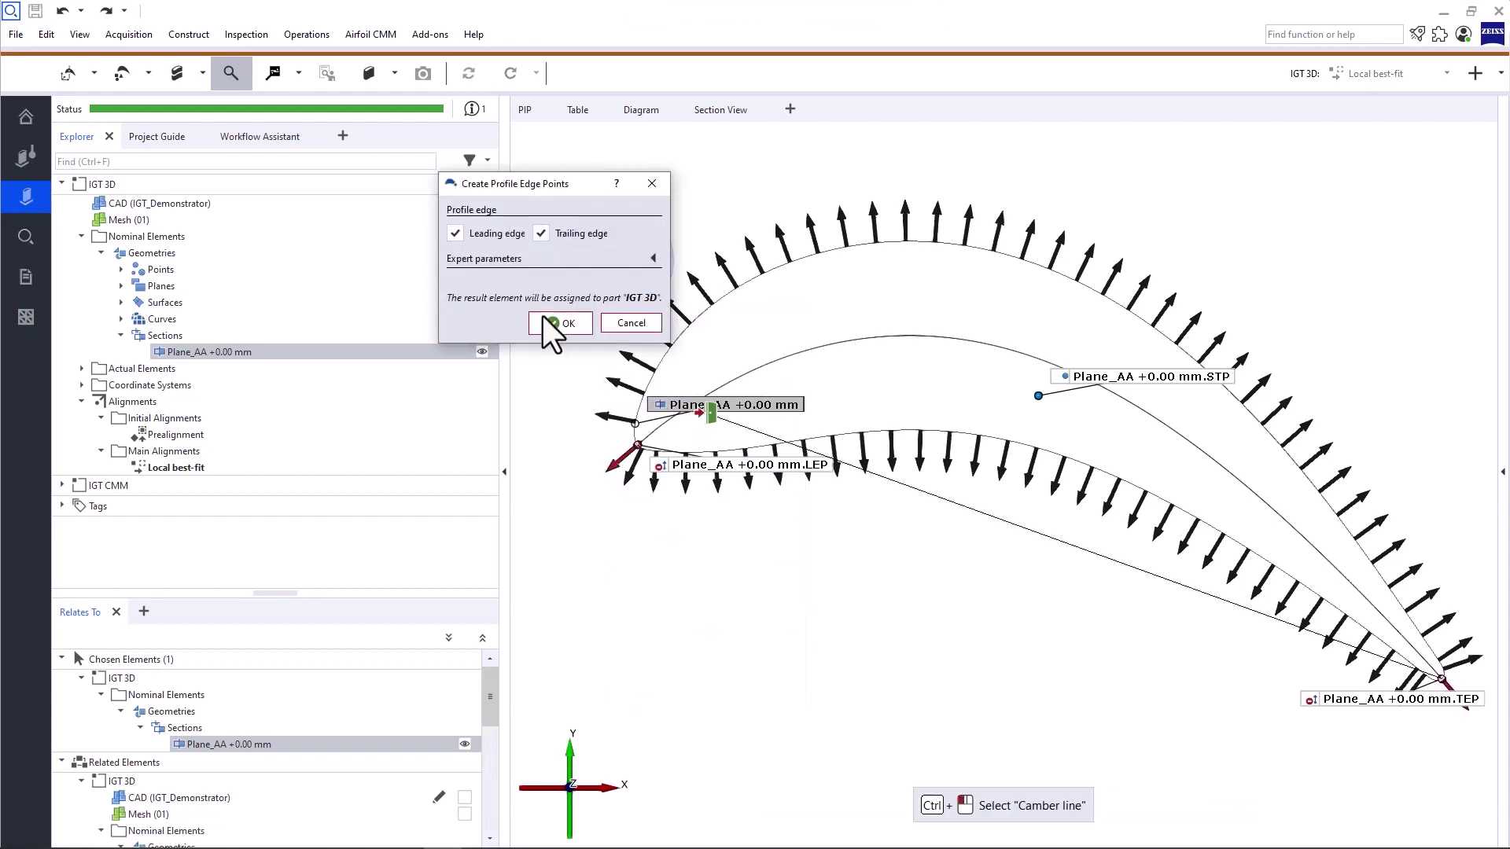
pyautogui.click(455, 235)
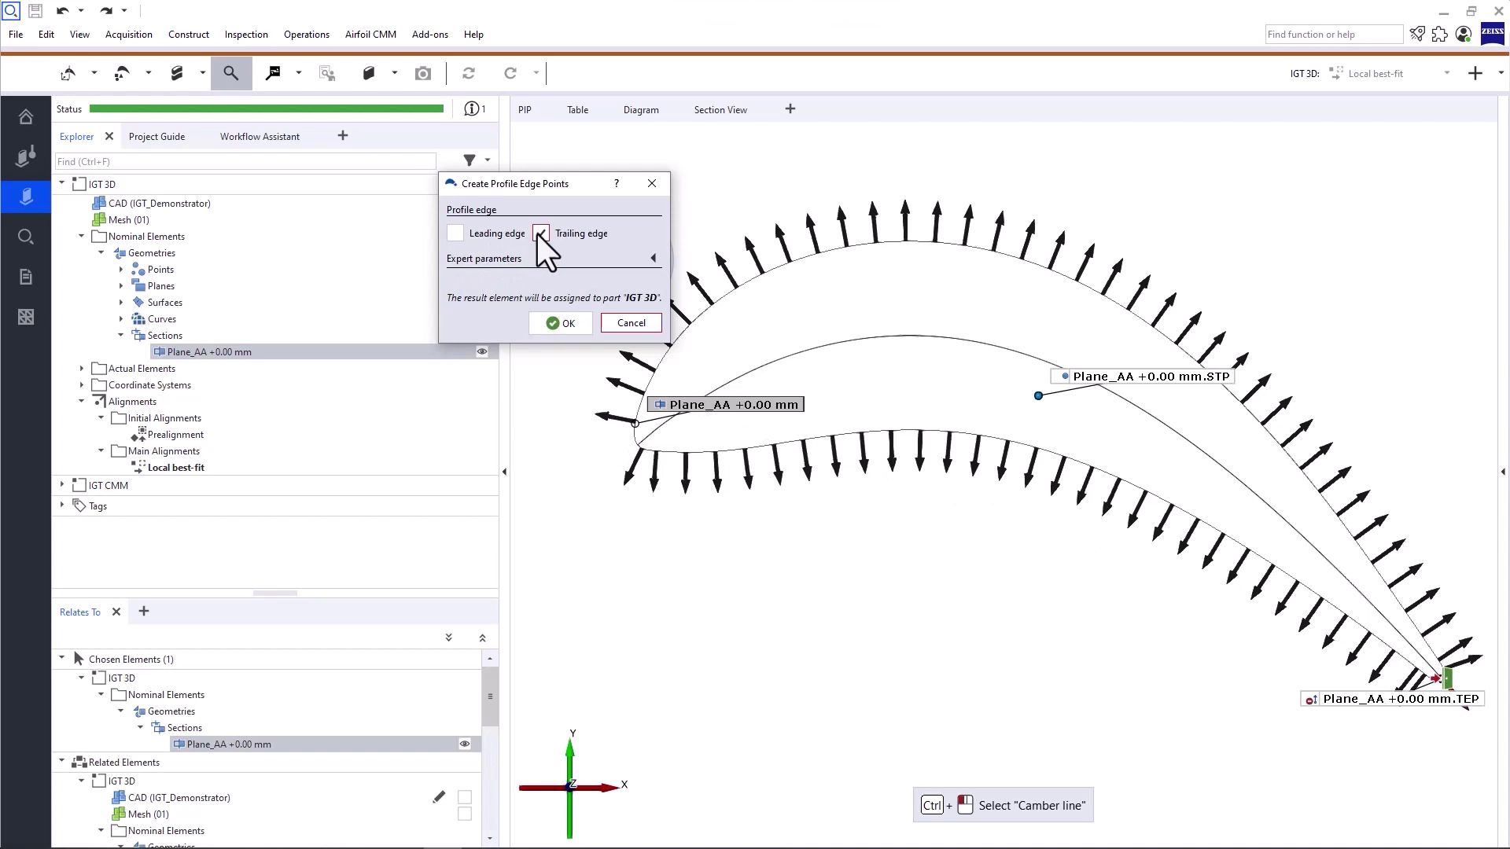
pyautogui.click(453, 236)
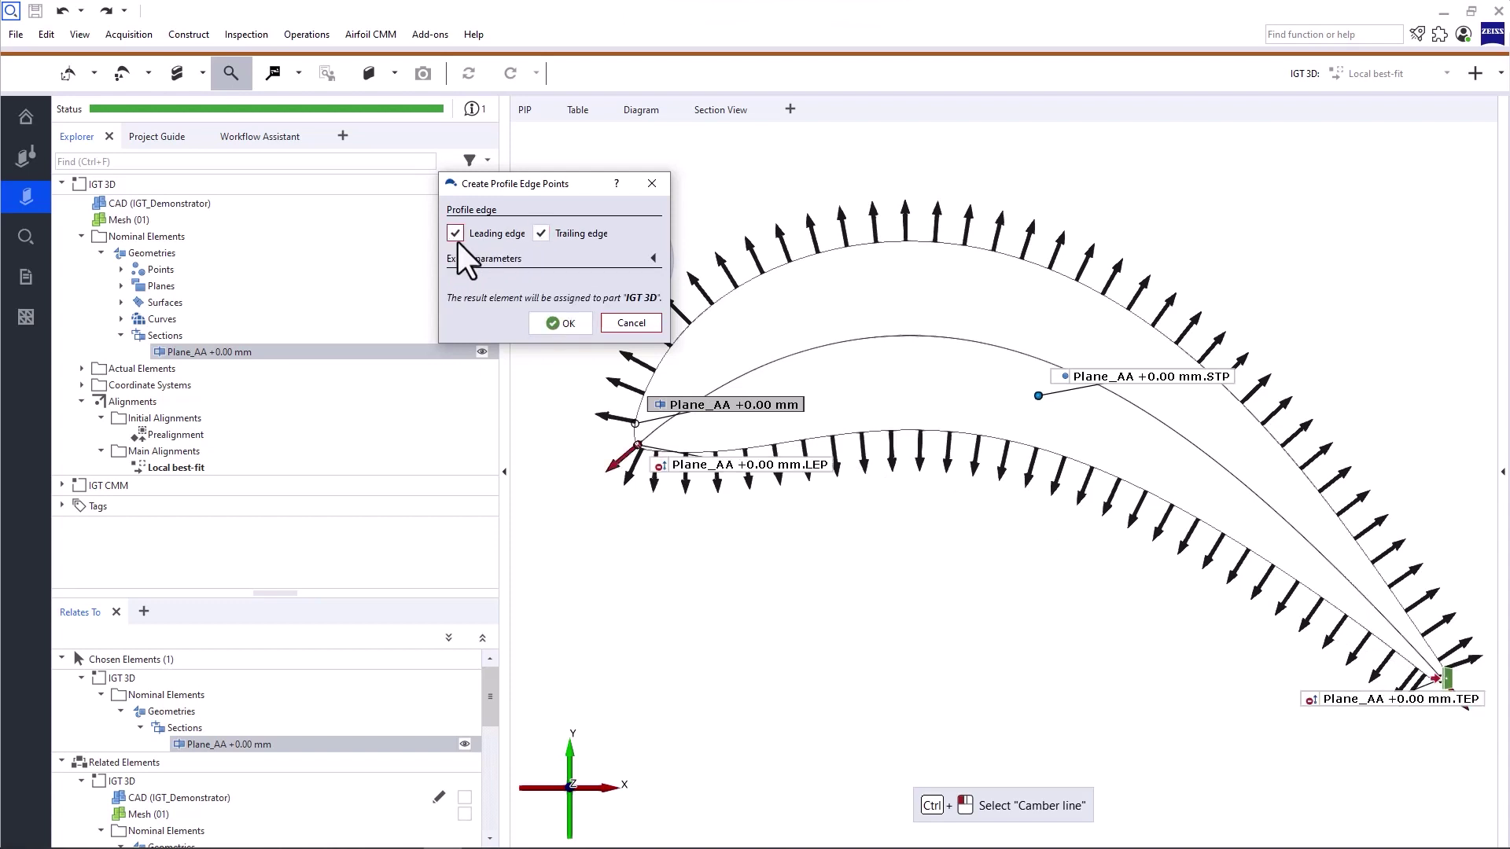
pyautogui.click(552, 323)
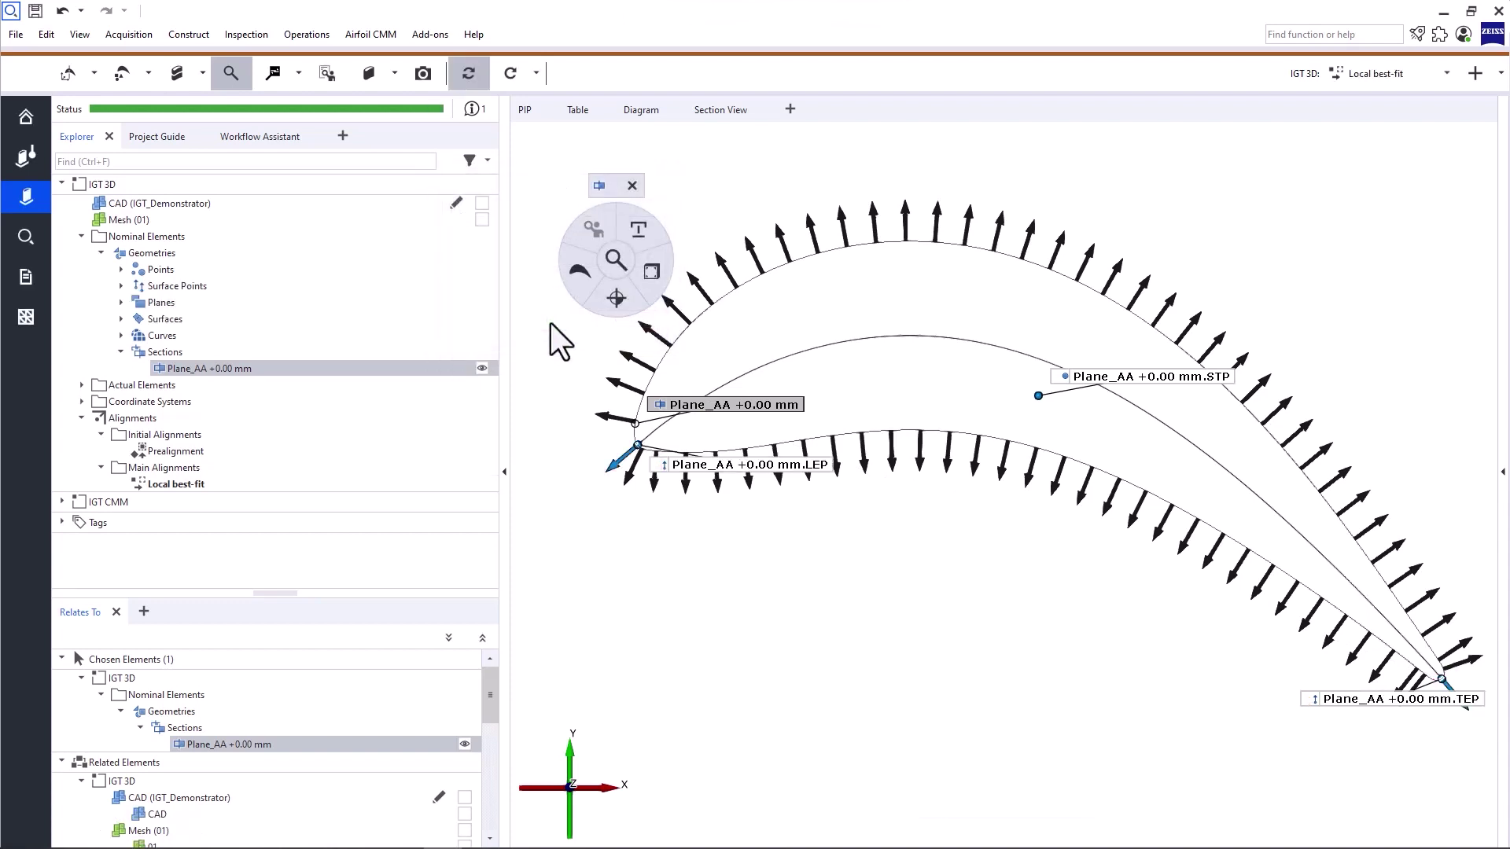
# Move the TEP label above the trailing edge and the LEP label below the leading edge, selecting each point to identify it
pyautogui.click(682, 465)
pyautogui.click(1346, 699)
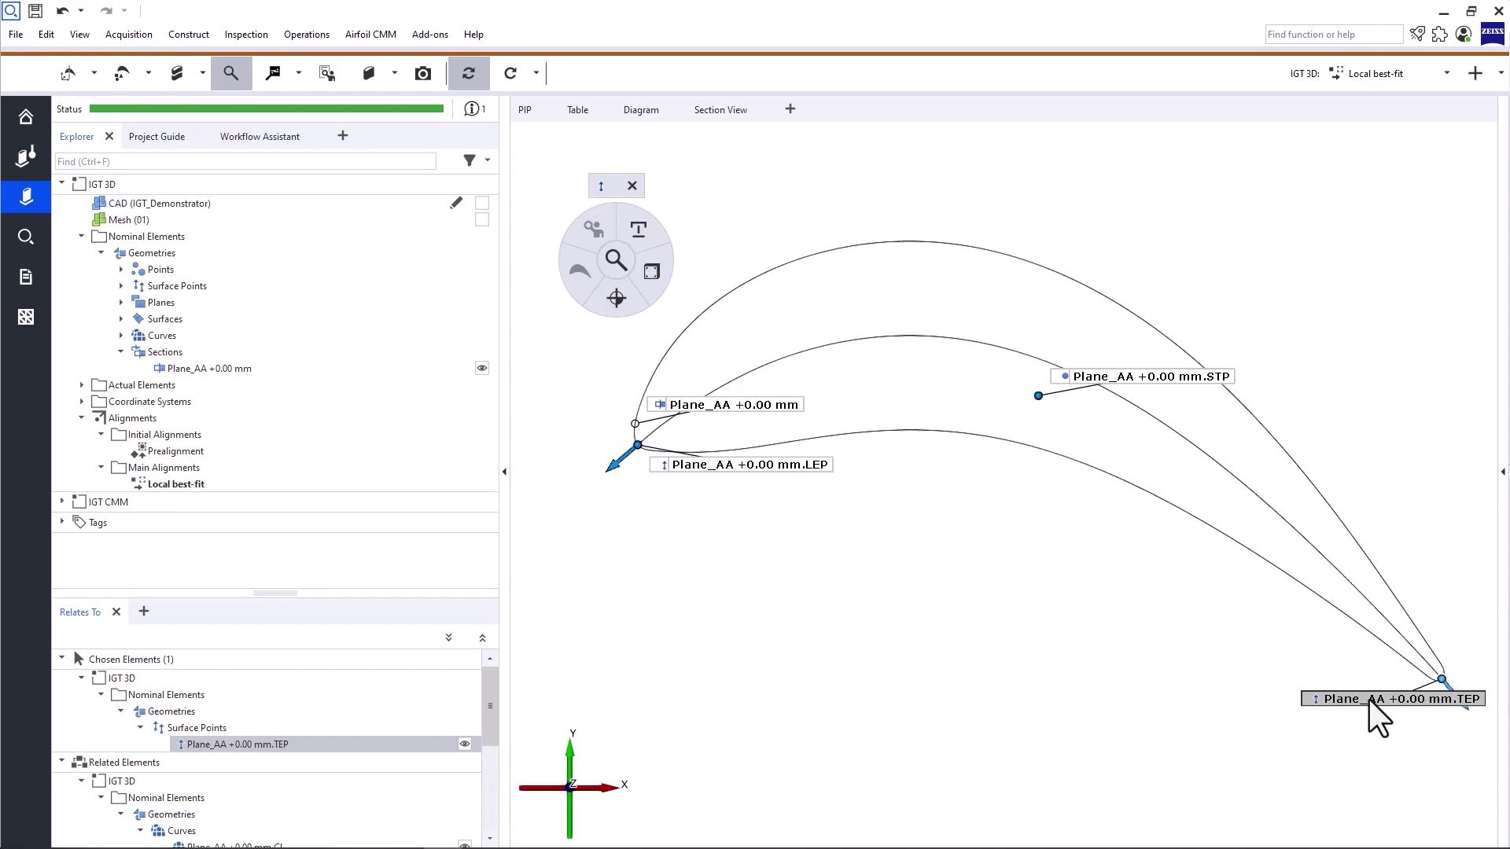
pyautogui.moveTo(1448, 699); pyautogui.dragTo(1452, 463)
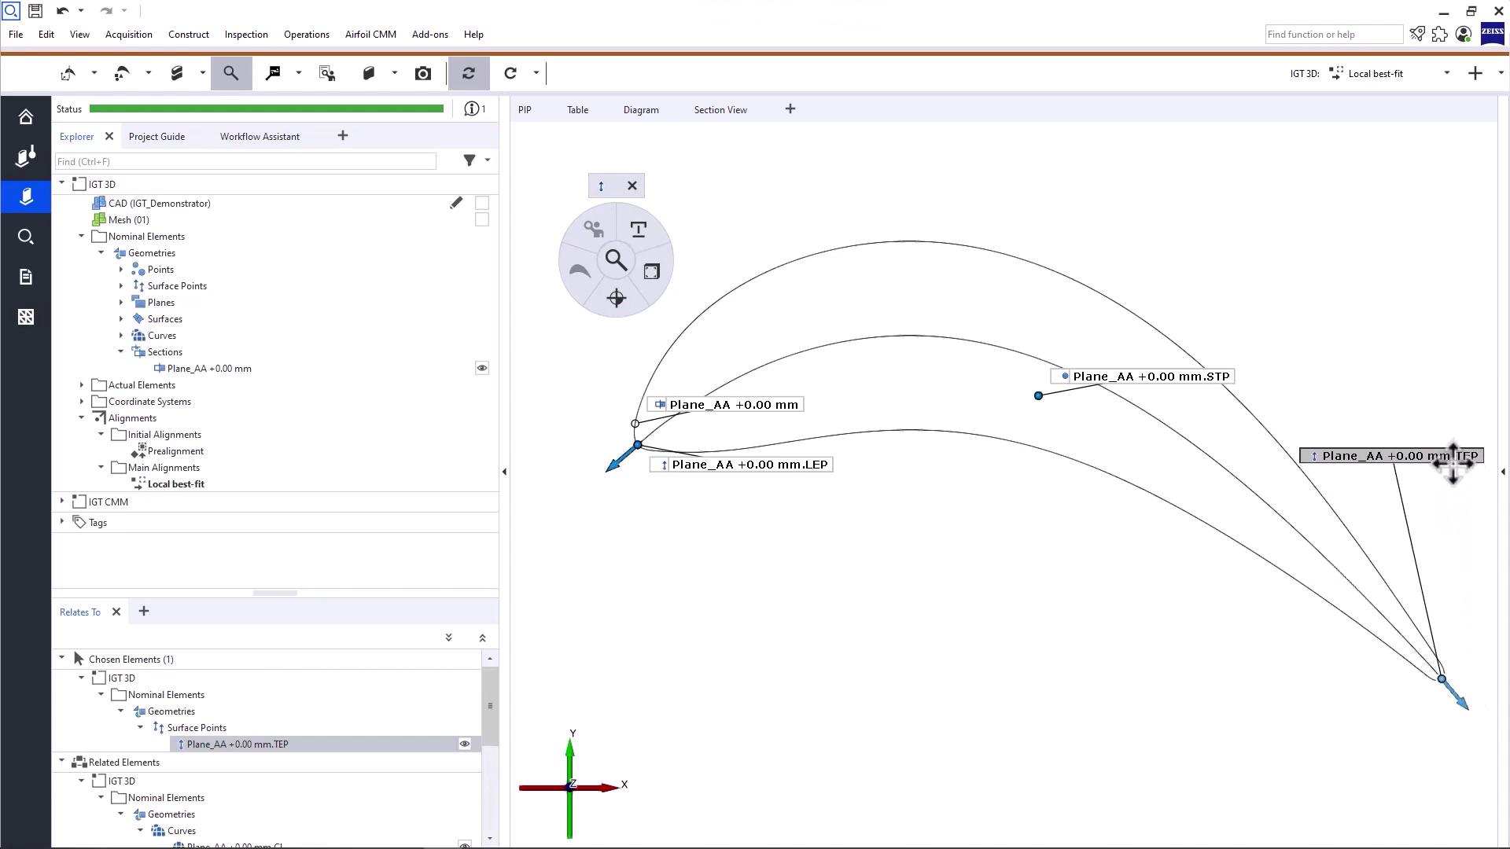
pyautogui.moveTo(791, 469); pyautogui.dragTo(672, 512)
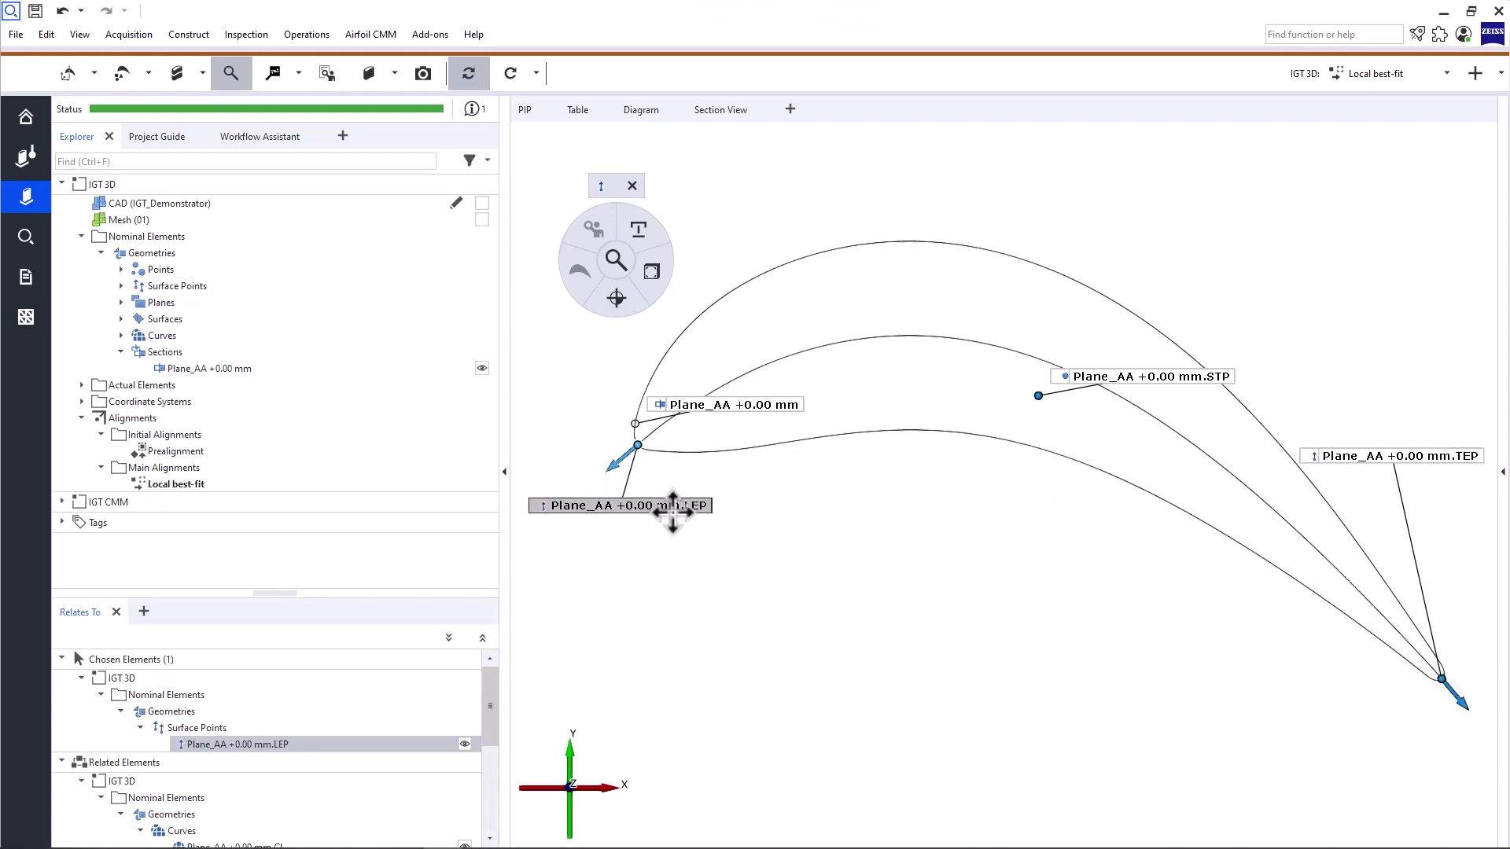
pyautogui.click(791, 352)
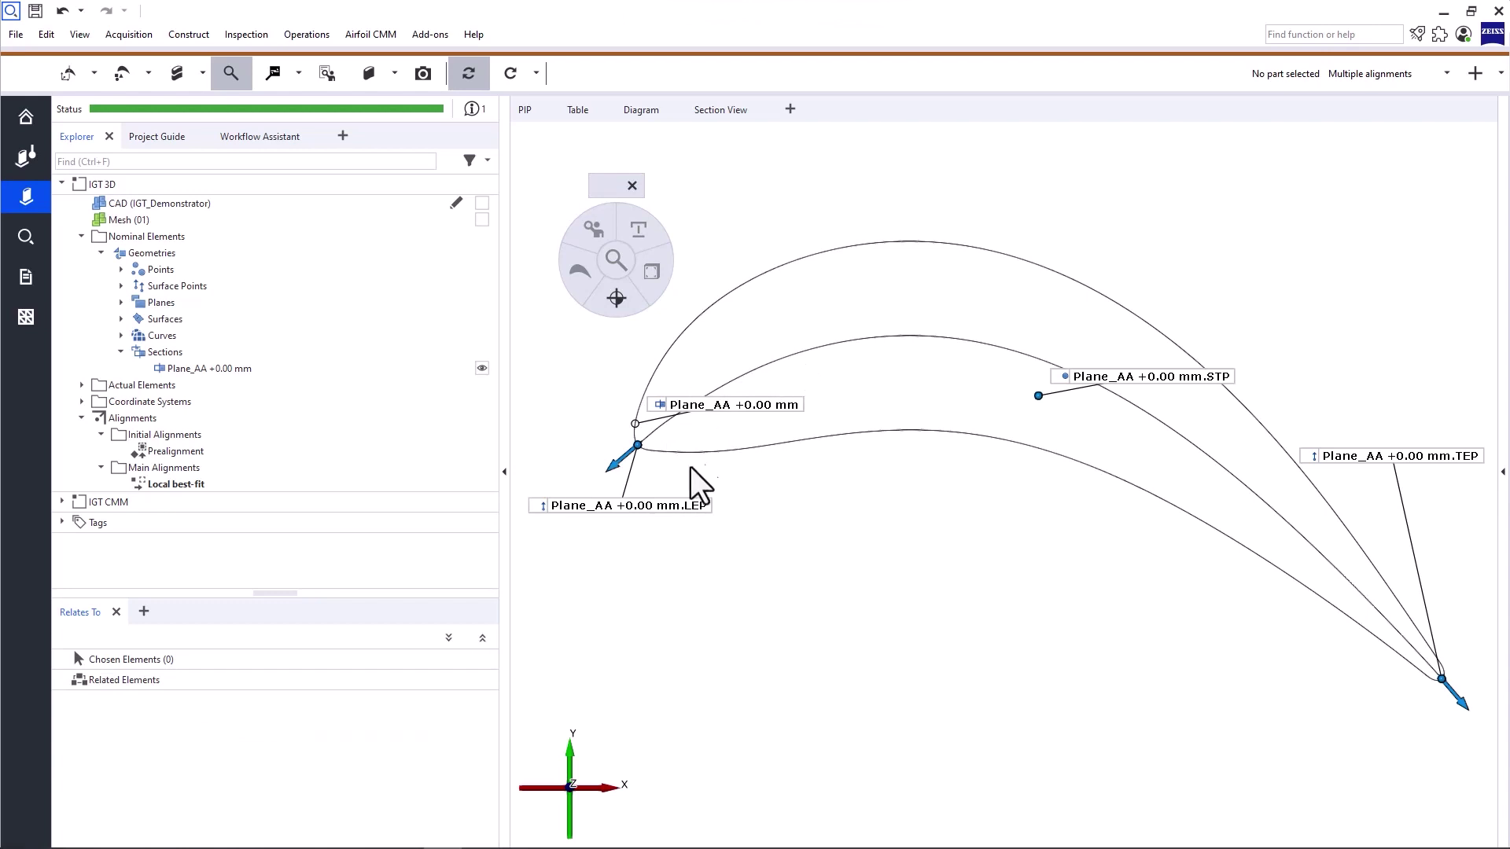
pyautogui.click(673, 505)
pyautogui.click(1359, 466)
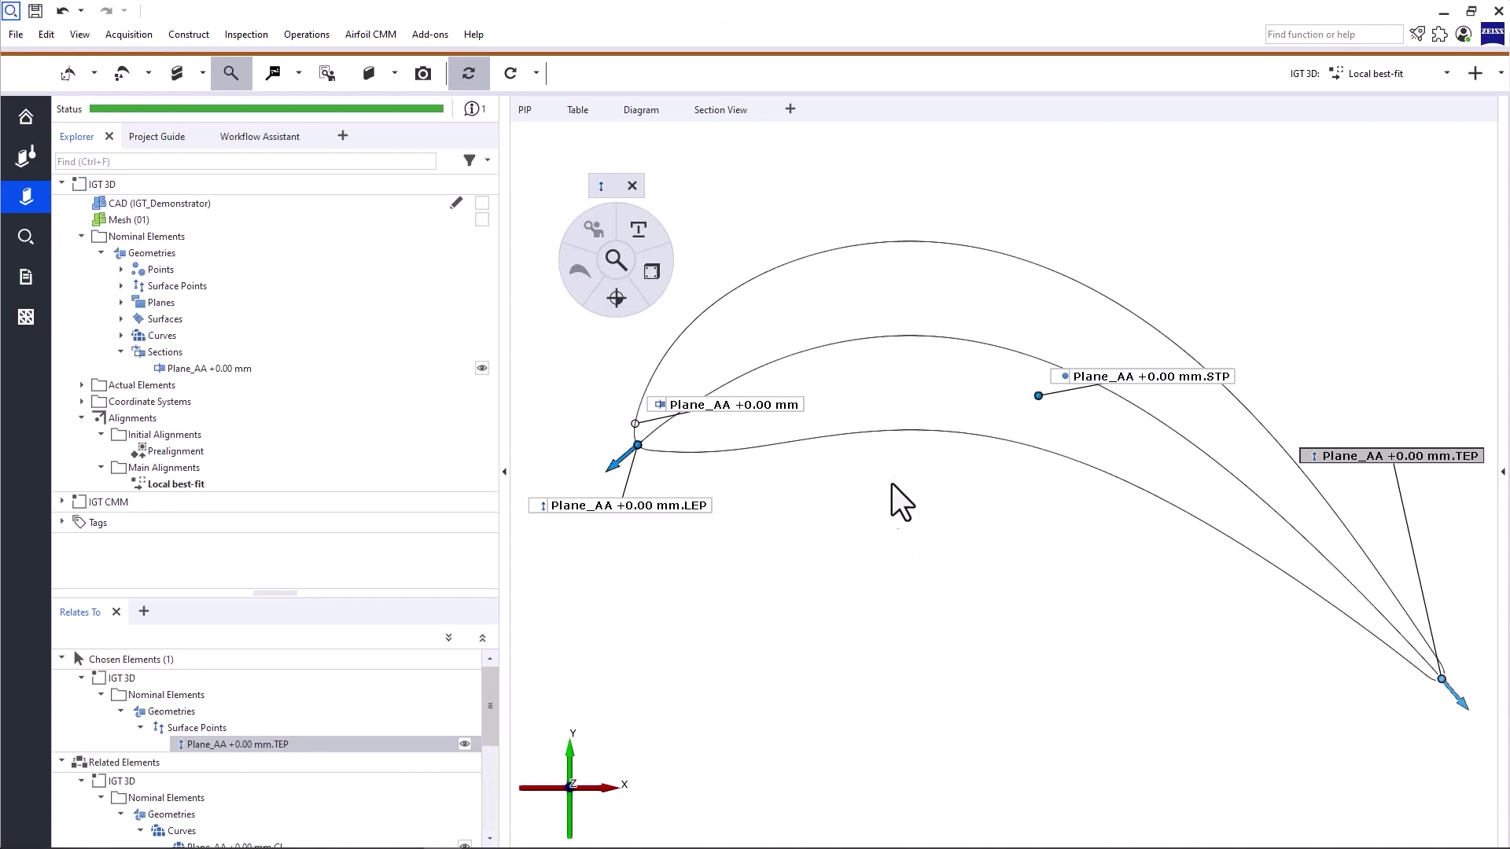
# Create a profile edge thickness on the section for the trailing edge only, with a 5 mm offset on the camber line (arc length)
pyautogui.click(871, 432)
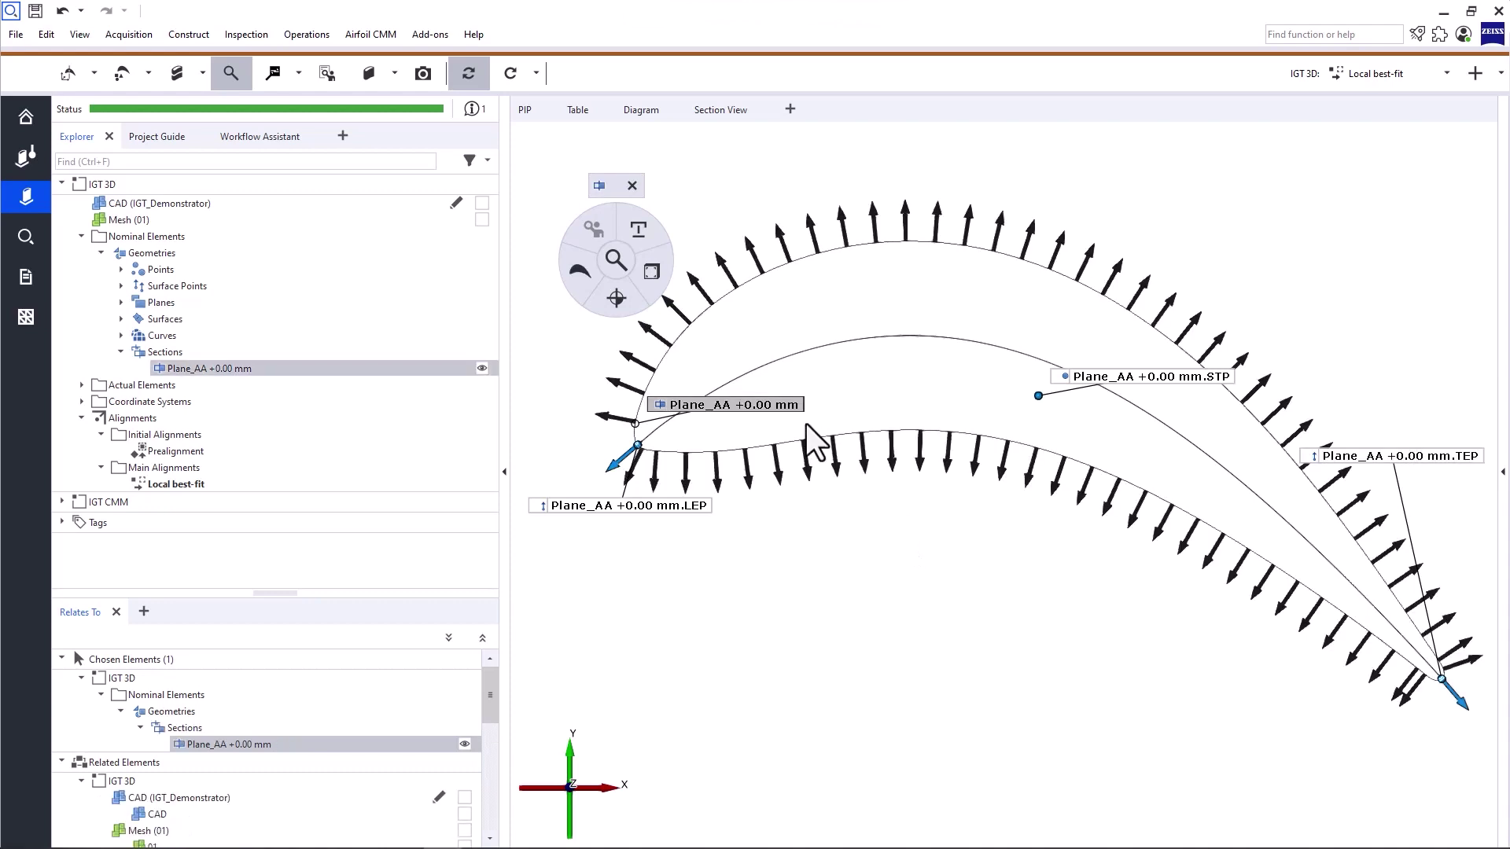
pyautogui.click(584, 286)
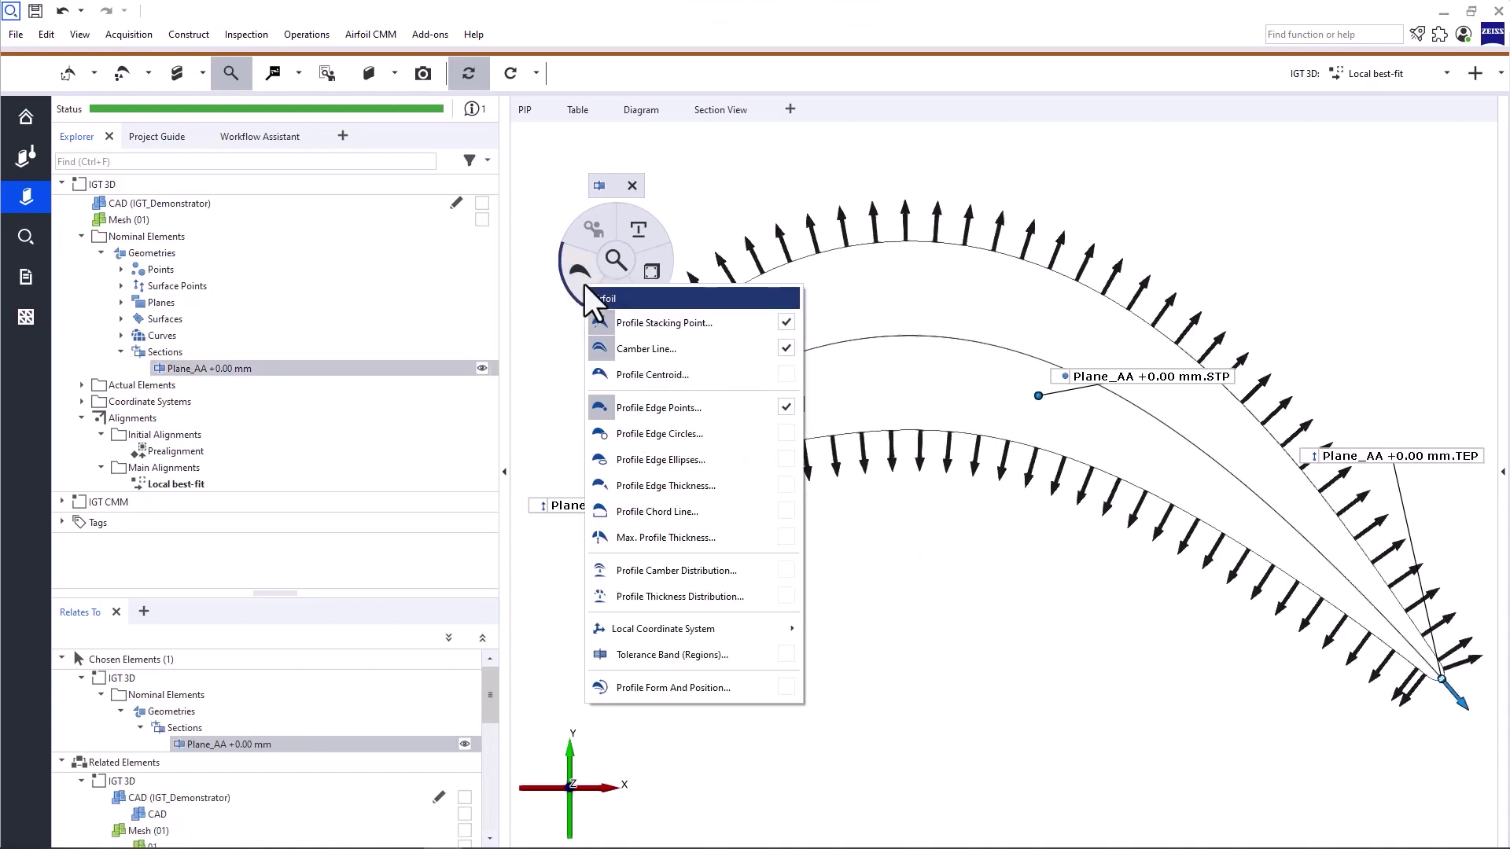
pyautogui.click(710, 489)
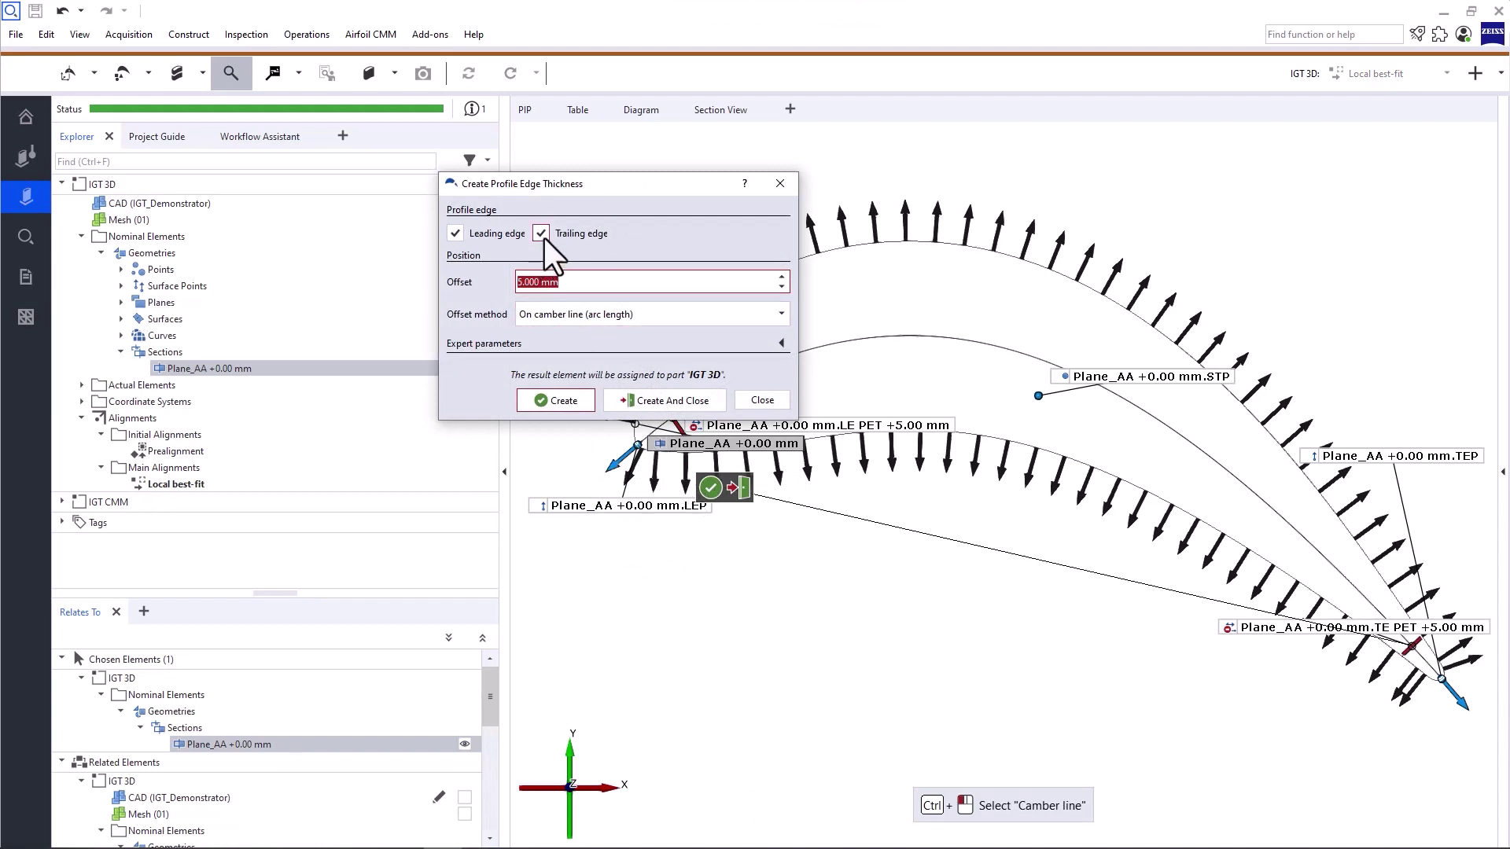
pyautogui.click(459, 238)
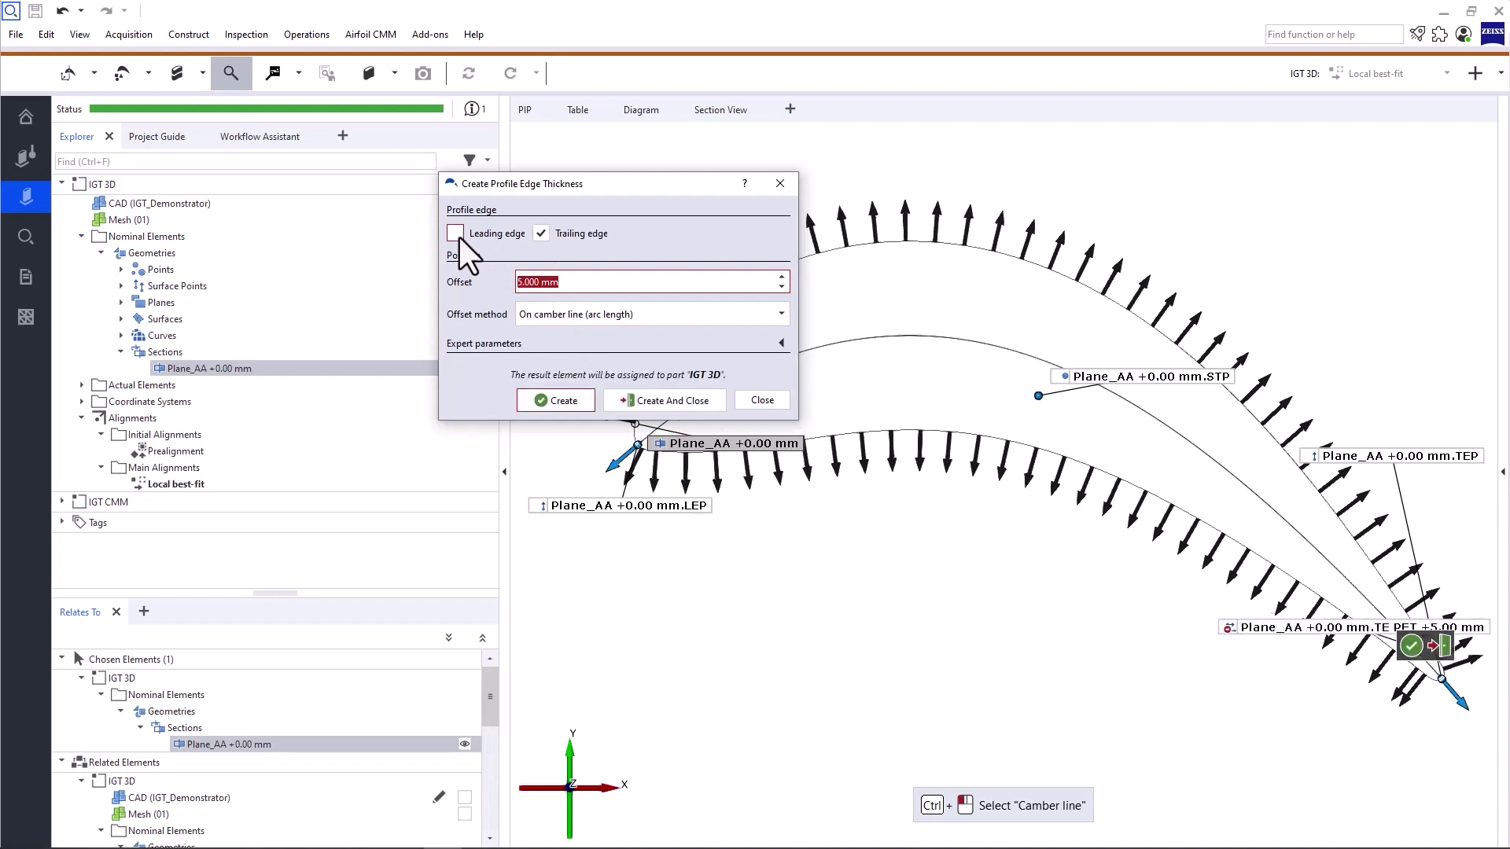
pyautogui.click(519, 282)
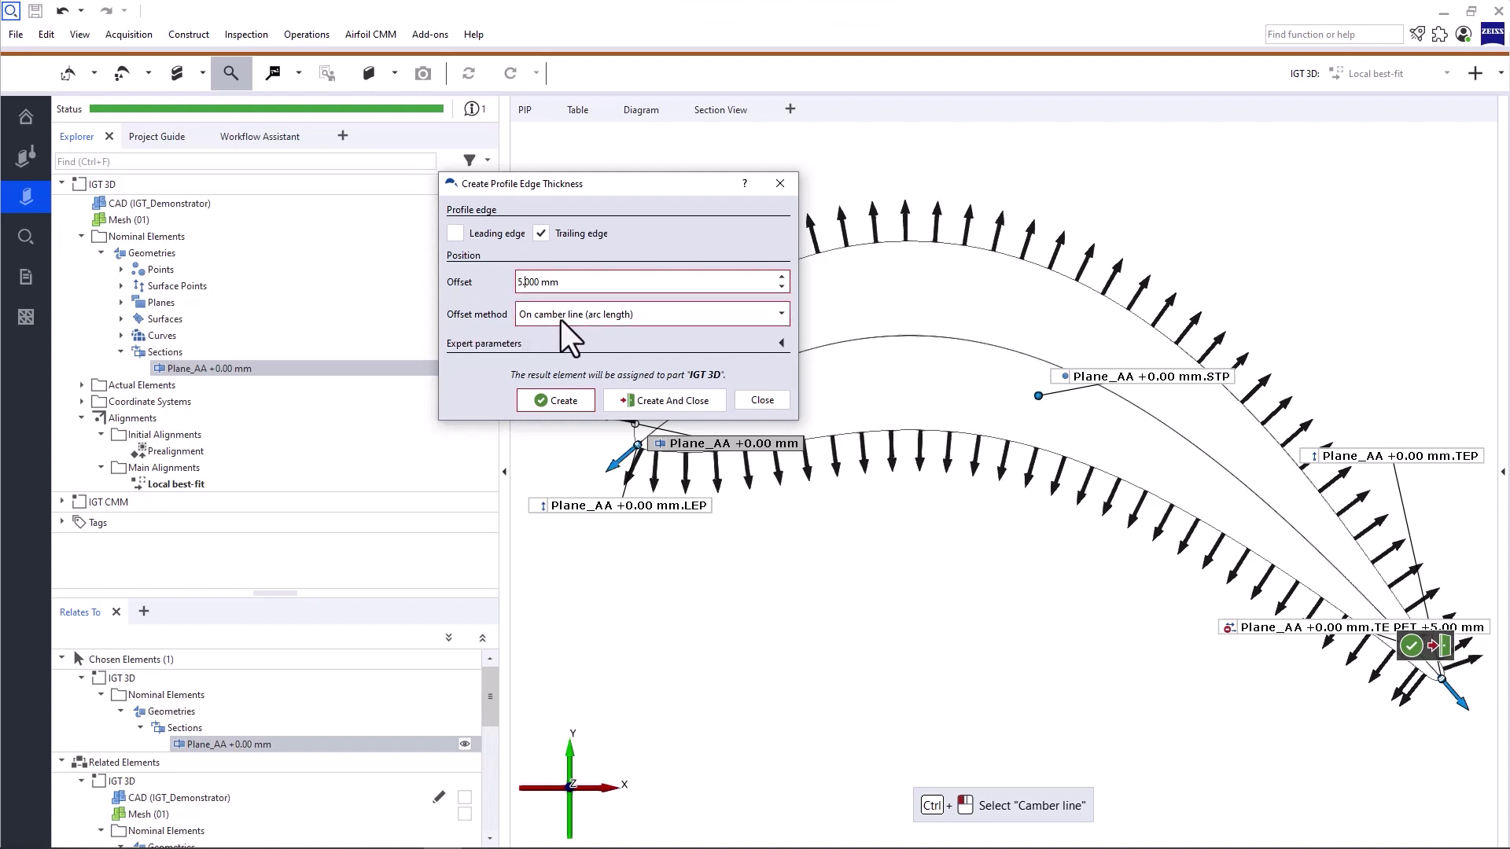
pyautogui.click(673, 316)
pyautogui.click(665, 335)
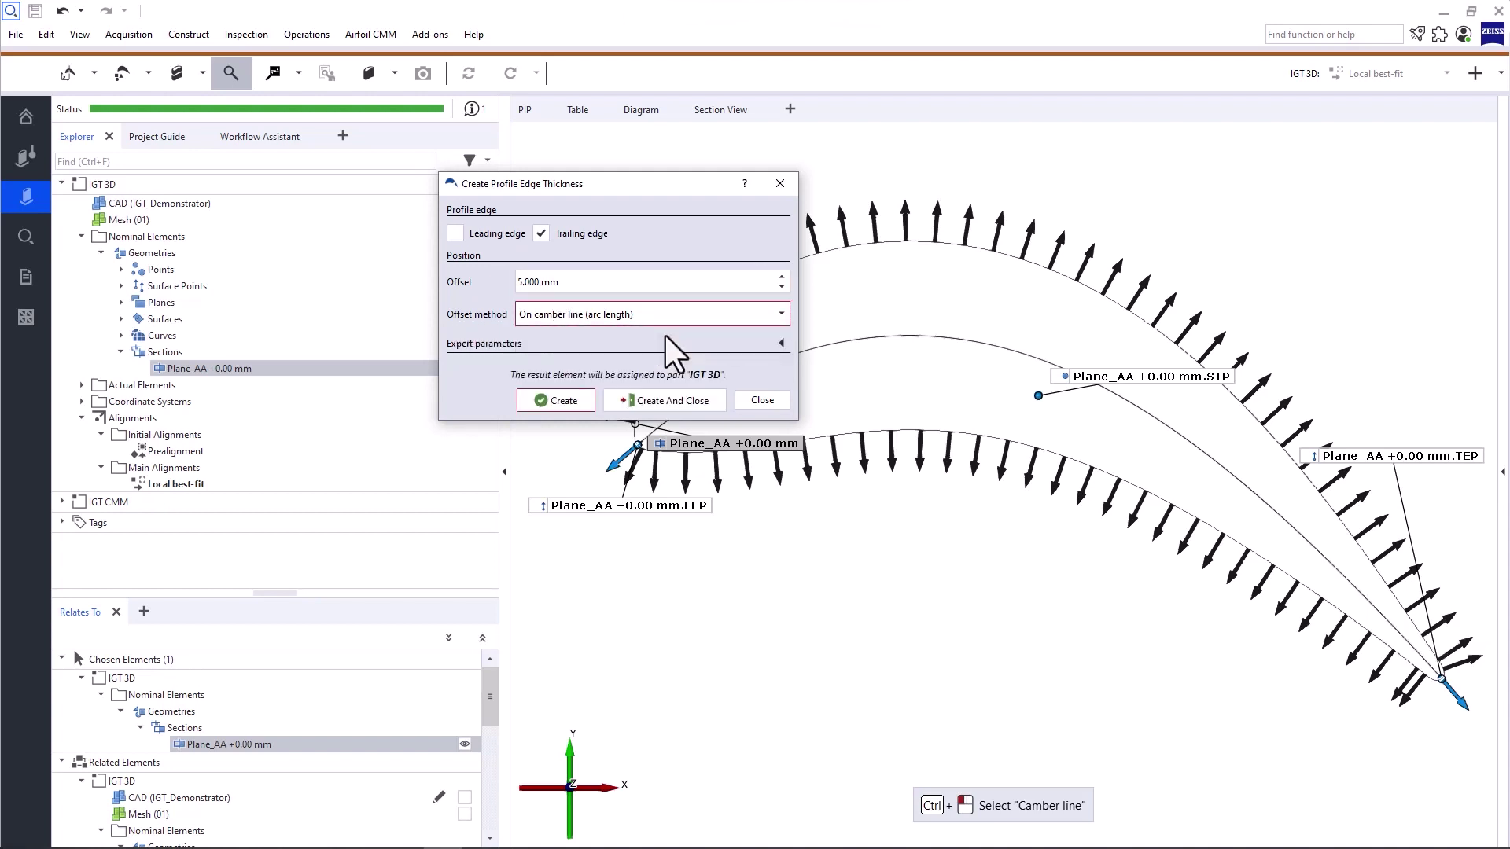
pyautogui.click(677, 318)
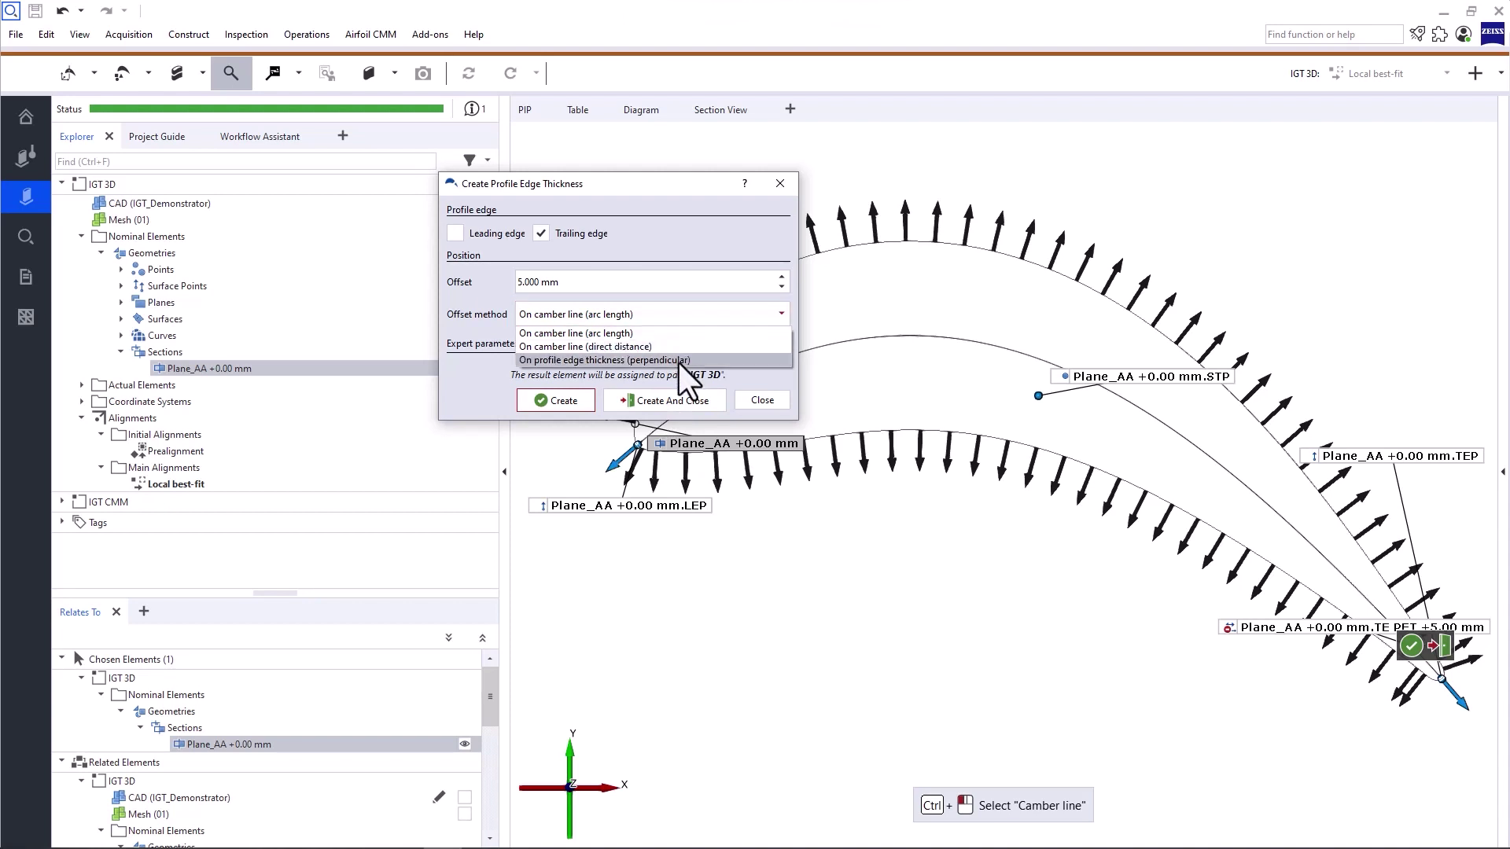
pyautogui.click(678, 316)
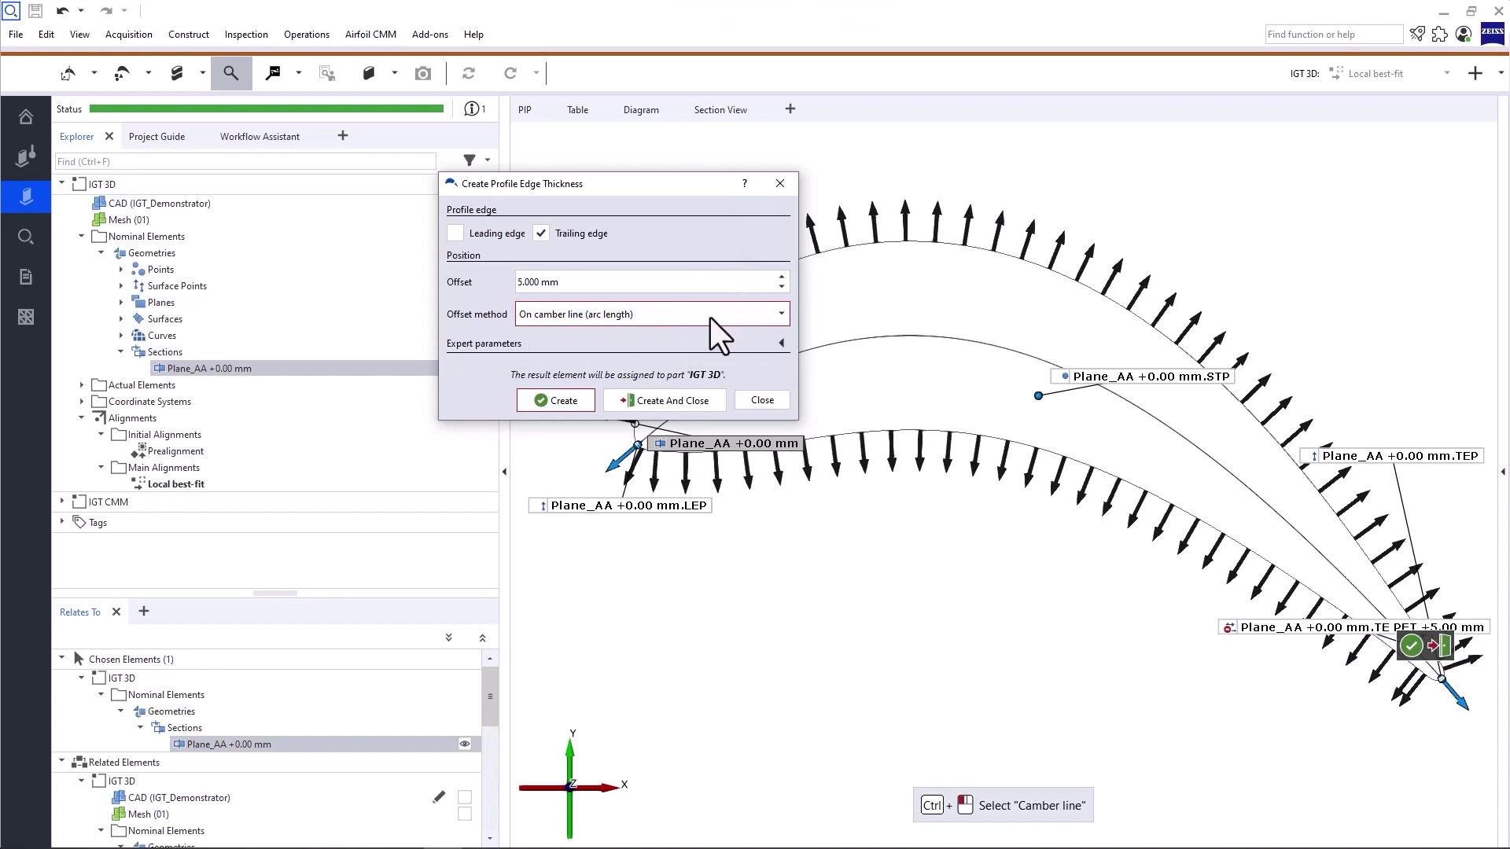
pyautogui.click(697, 400)
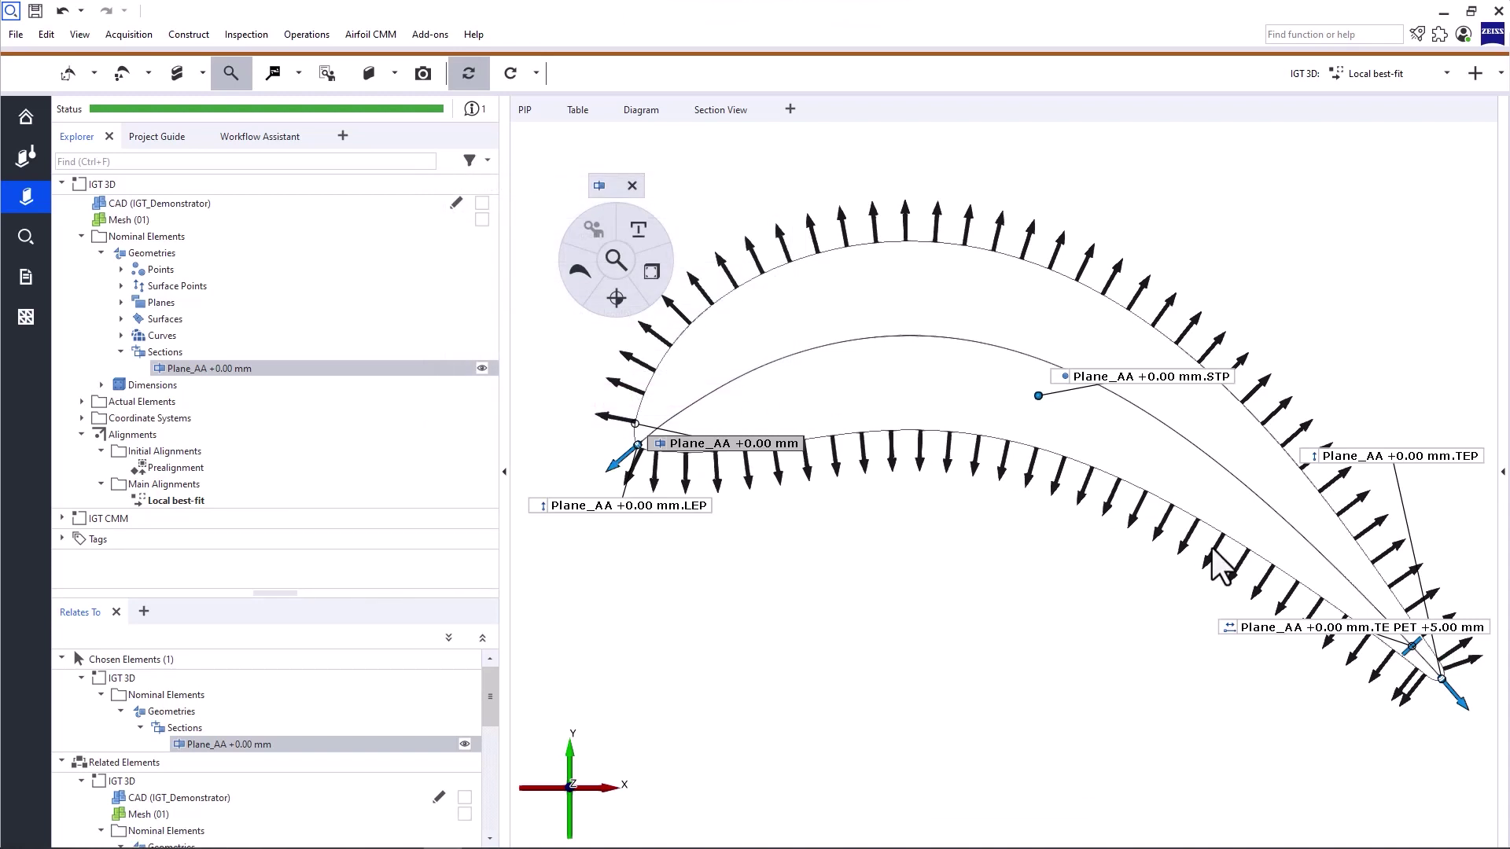
# Move the trailing edge thickness label below the profile and check its distance against nominal with a ±0.2 mm tolerance
pyautogui.moveTo(1335, 645); pyautogui.dragTo(1164, 653)
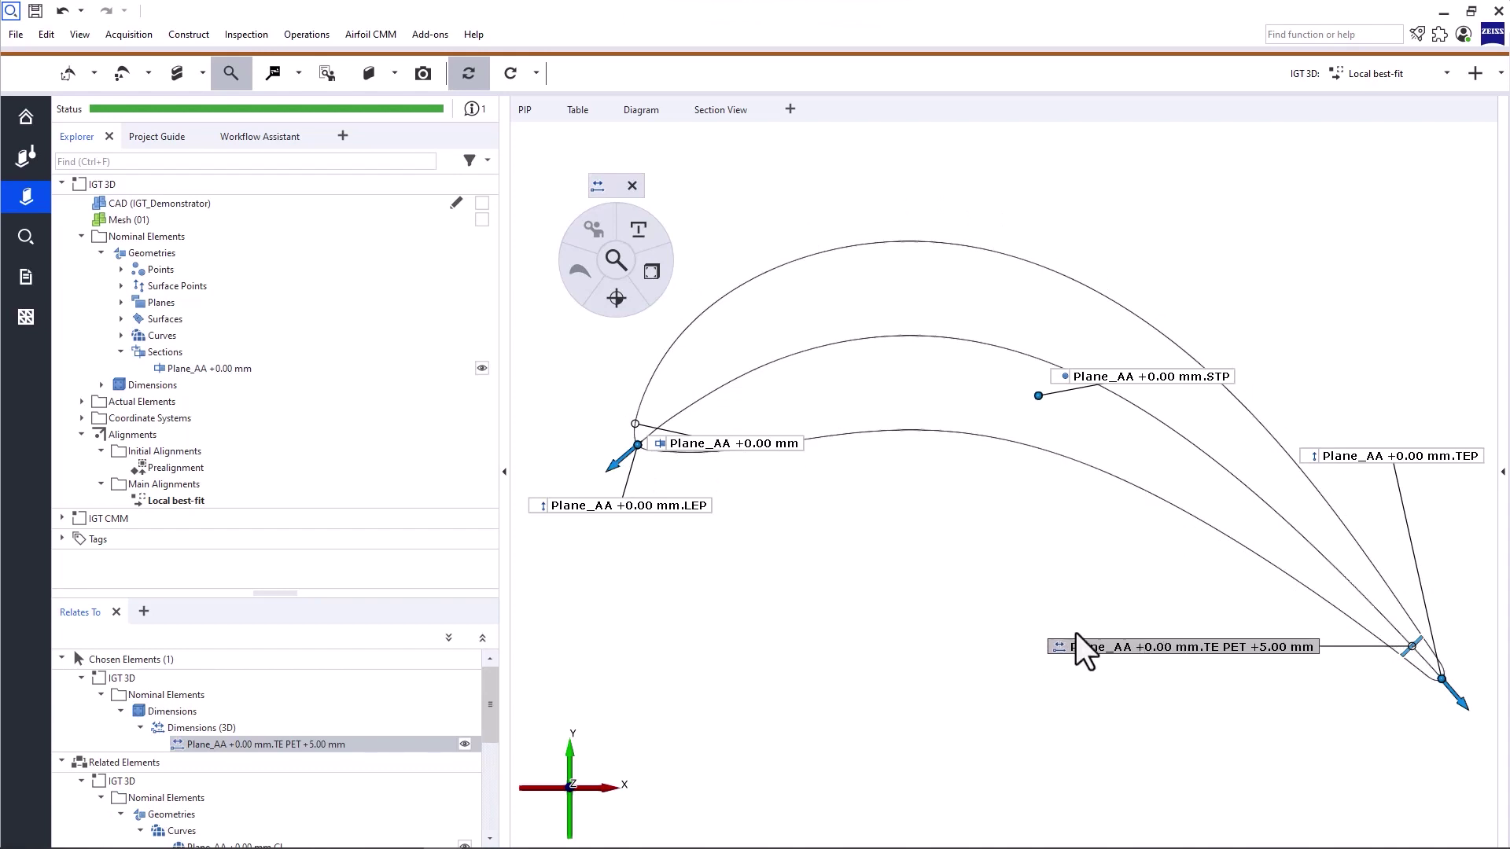
pyautogui.click(649, 281)
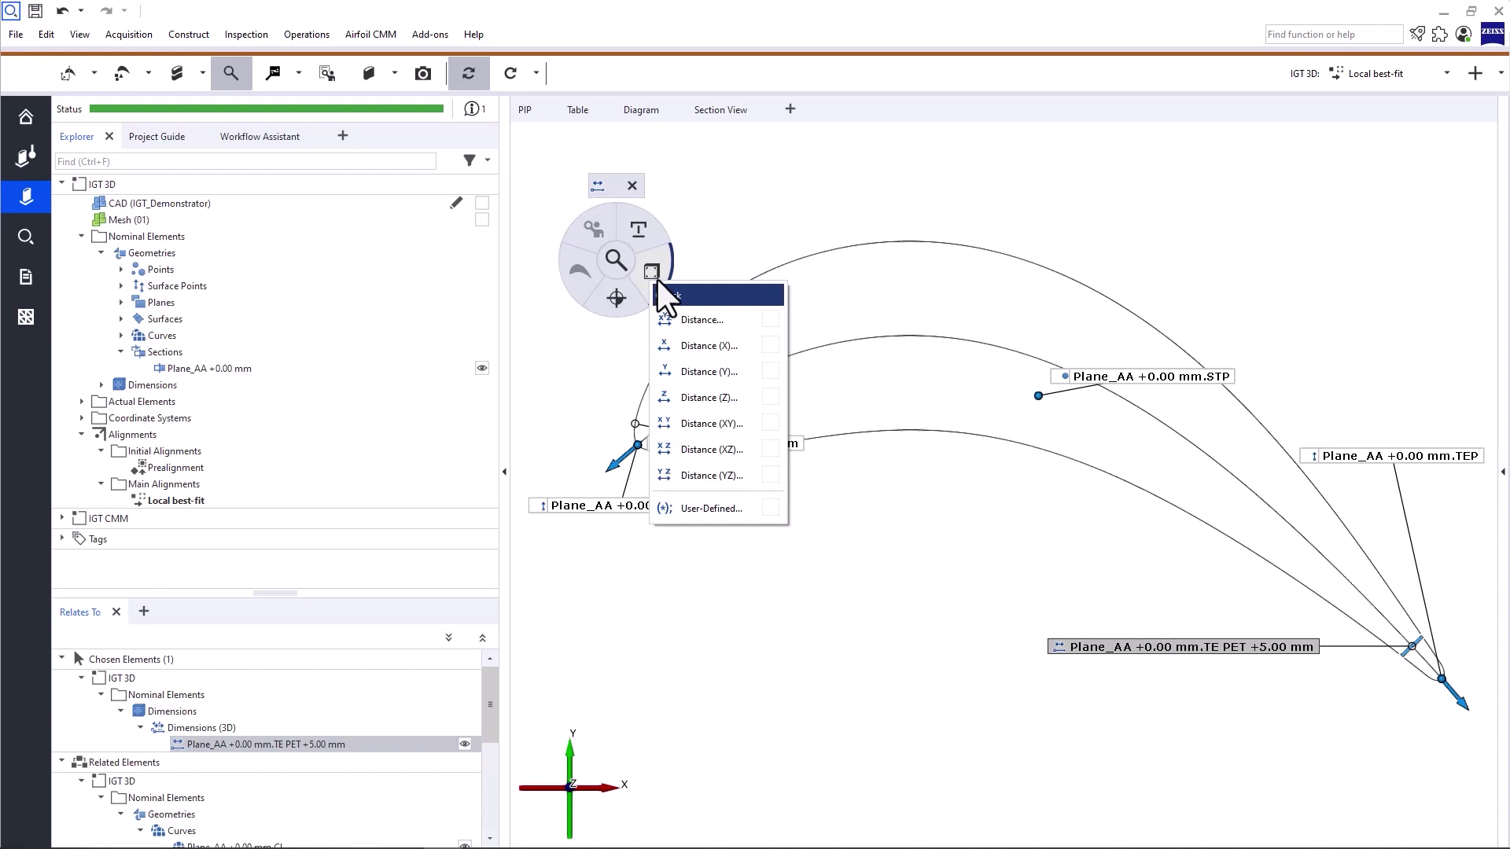
pyautogui.click(706, 318)
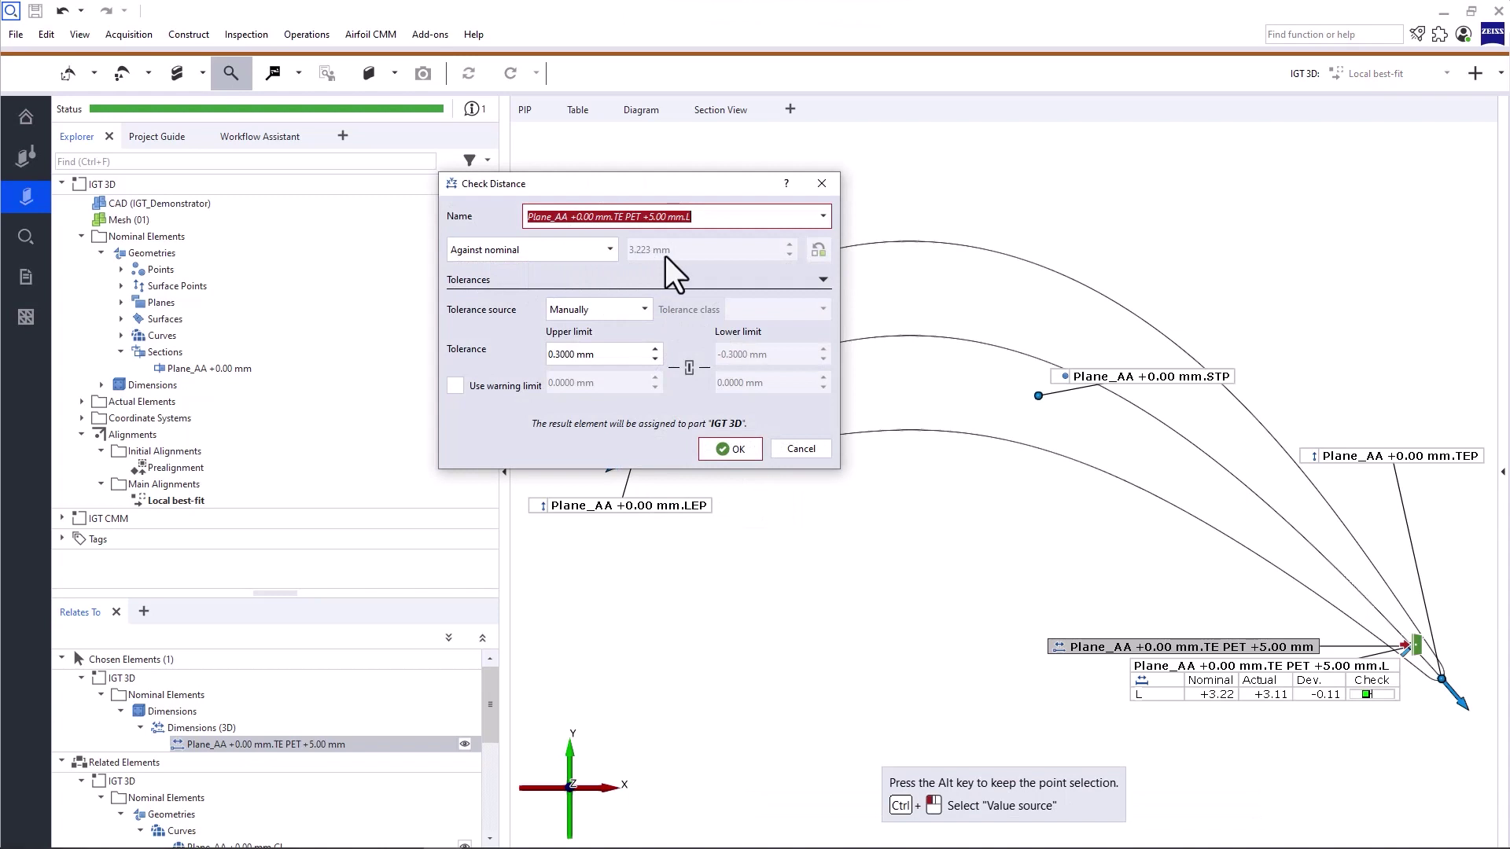
pyautogui.click(559, 354)
pyautogui.press('BackSpace')
pyautogui.write('2')
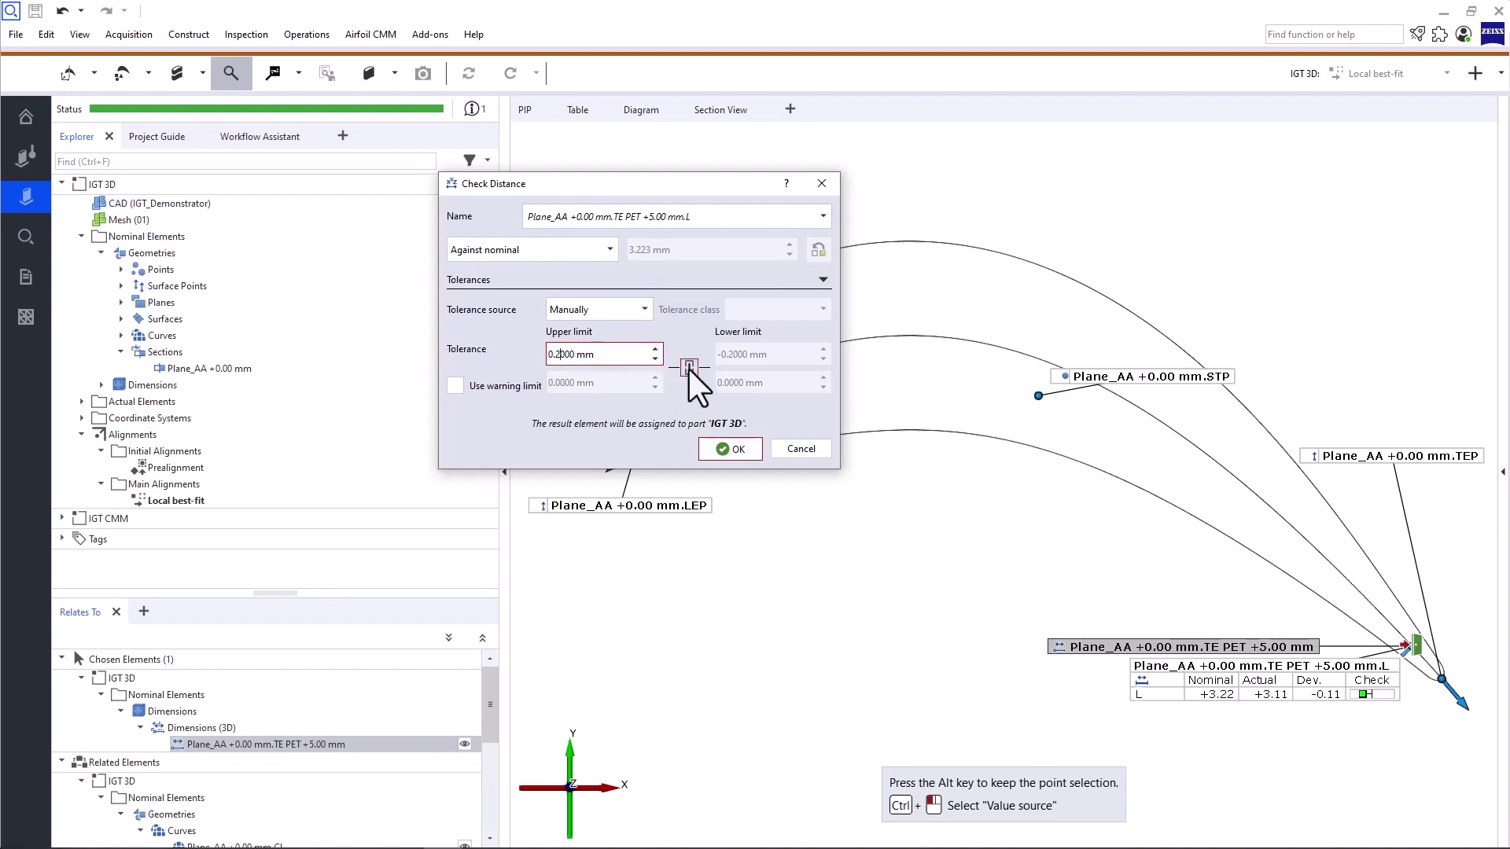
pyautogui.click(729, 450)
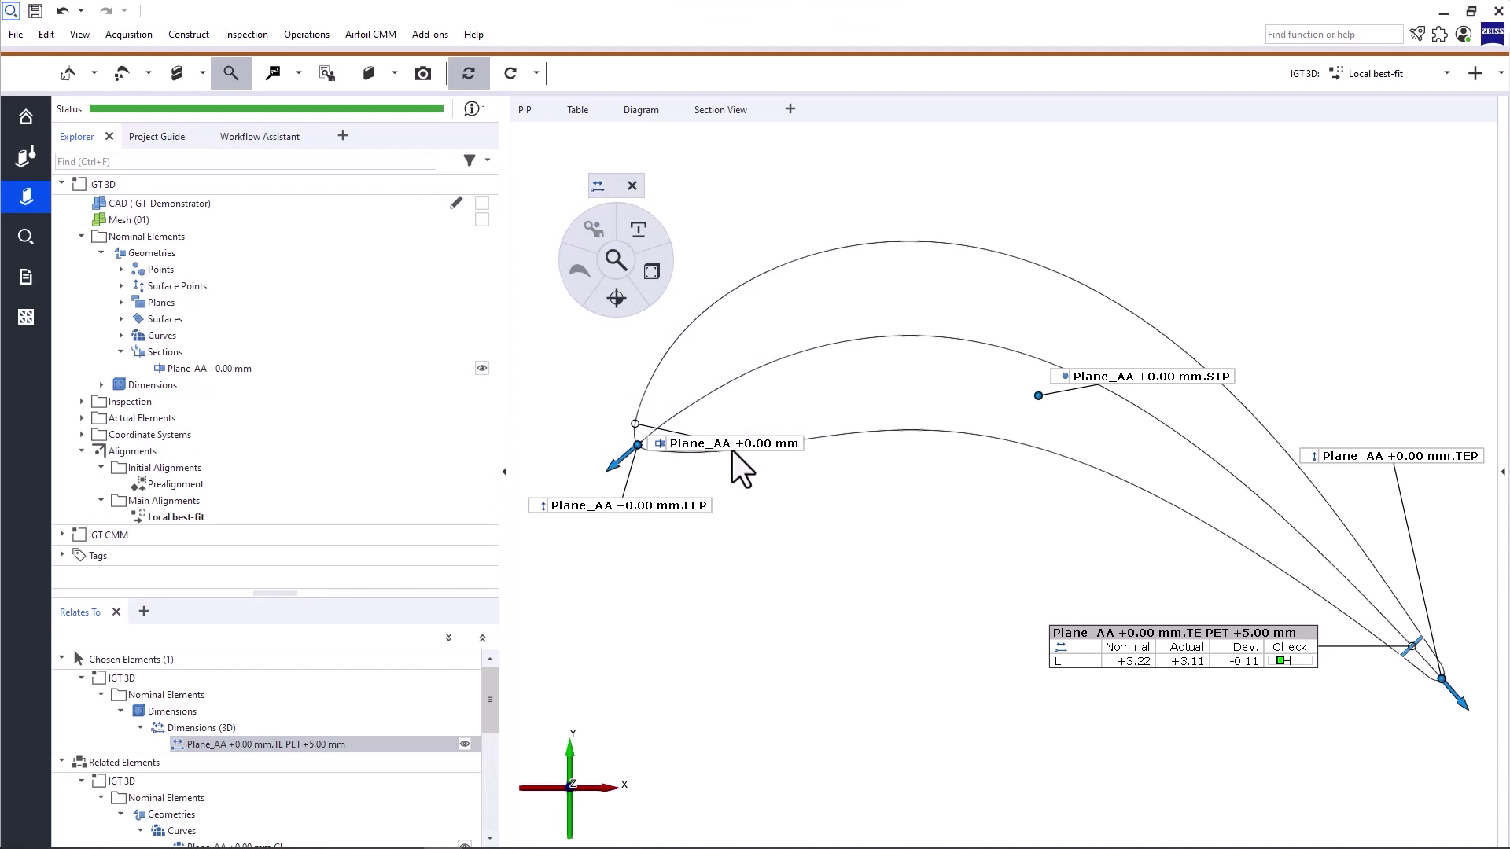
# Create the maximum profile thickness of the Plane_AA section as type Circle
pyautogui.click(745, 287)
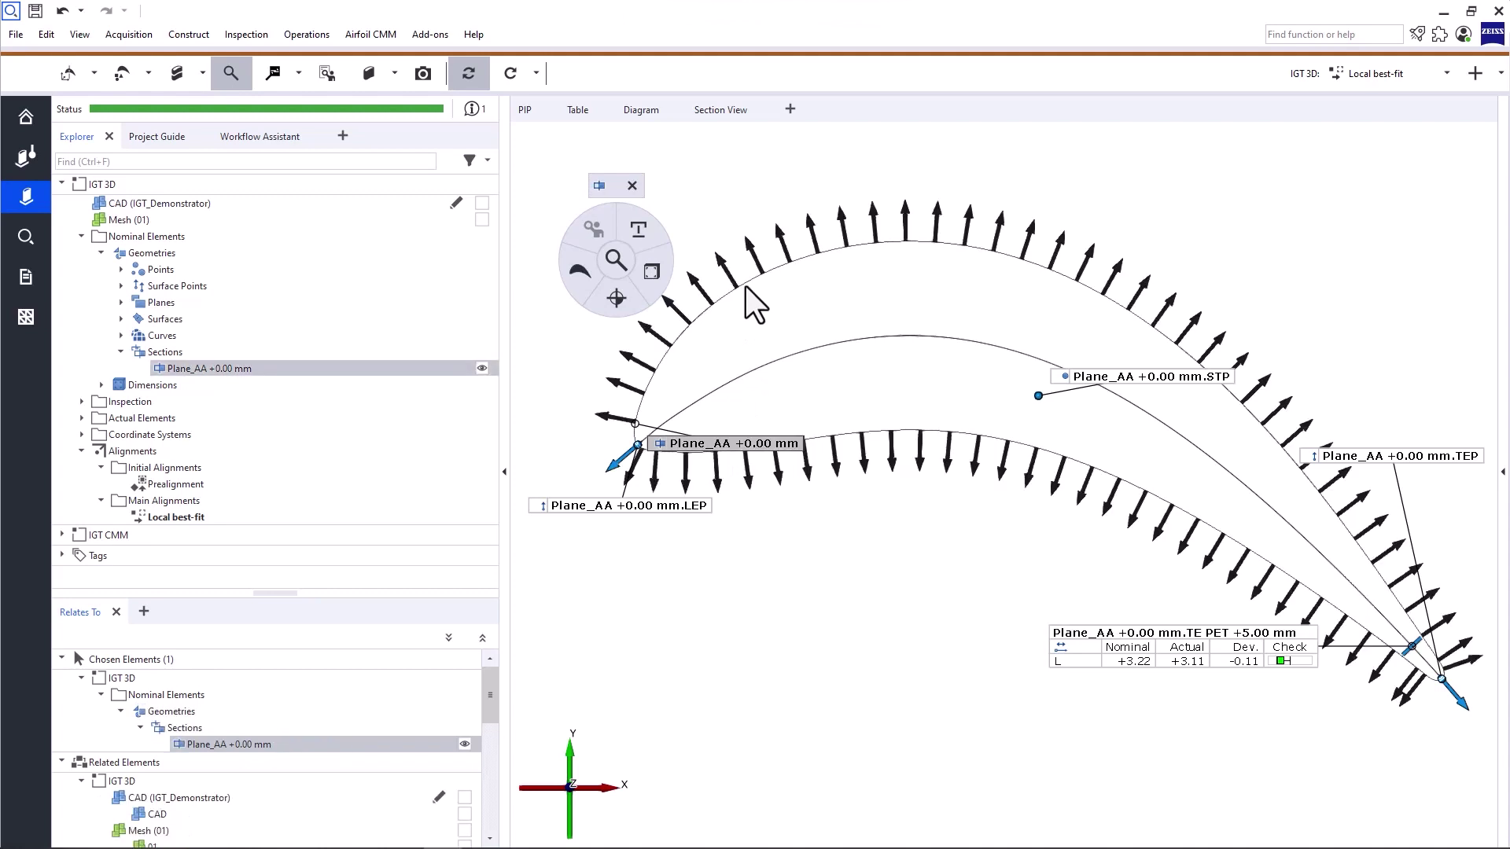
pyautogui.click(569, 285)
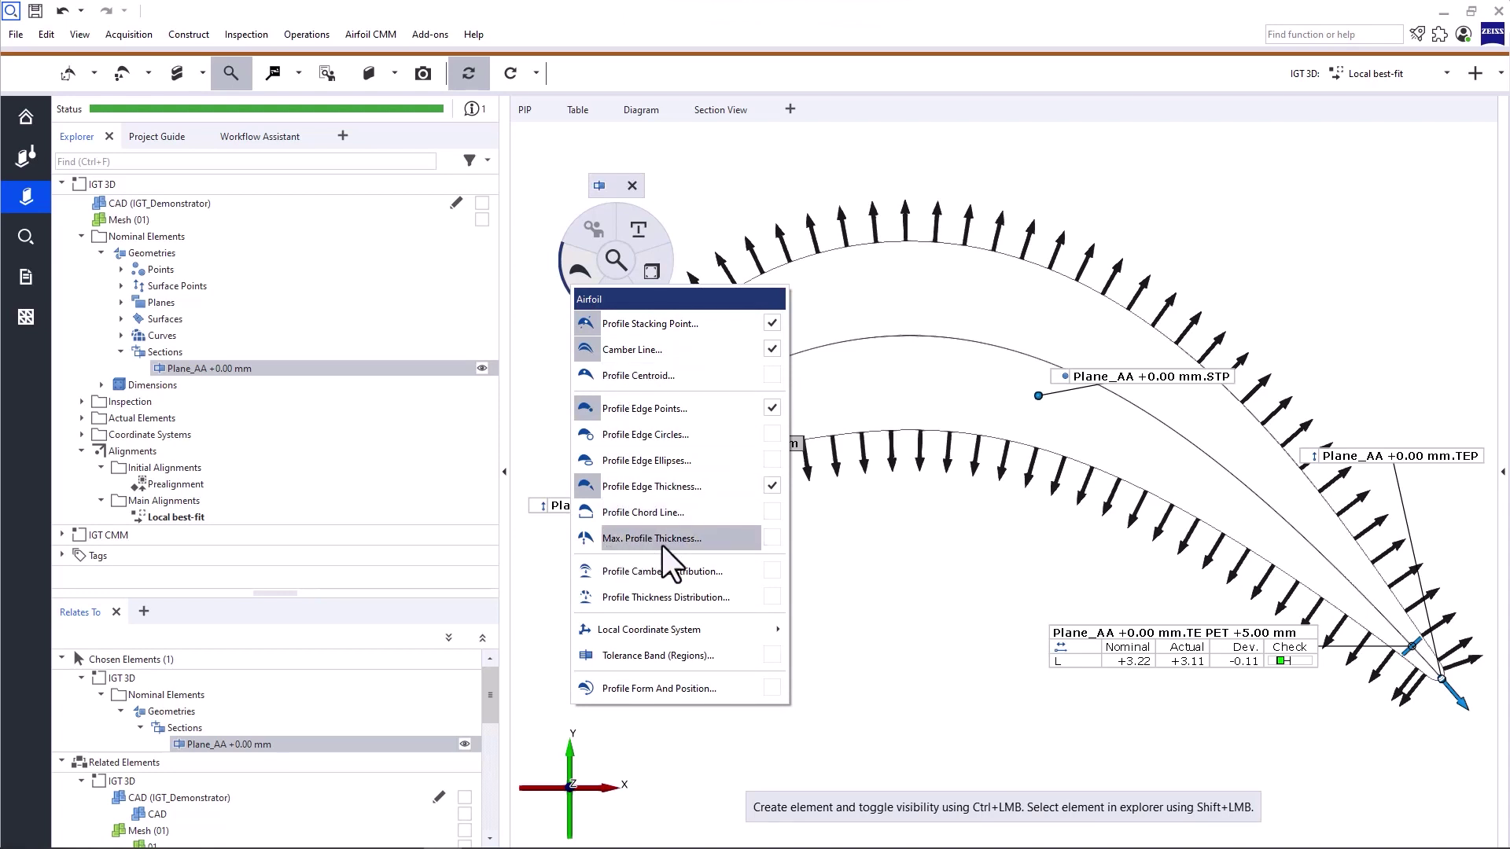
pyautogui.click(700, 547)
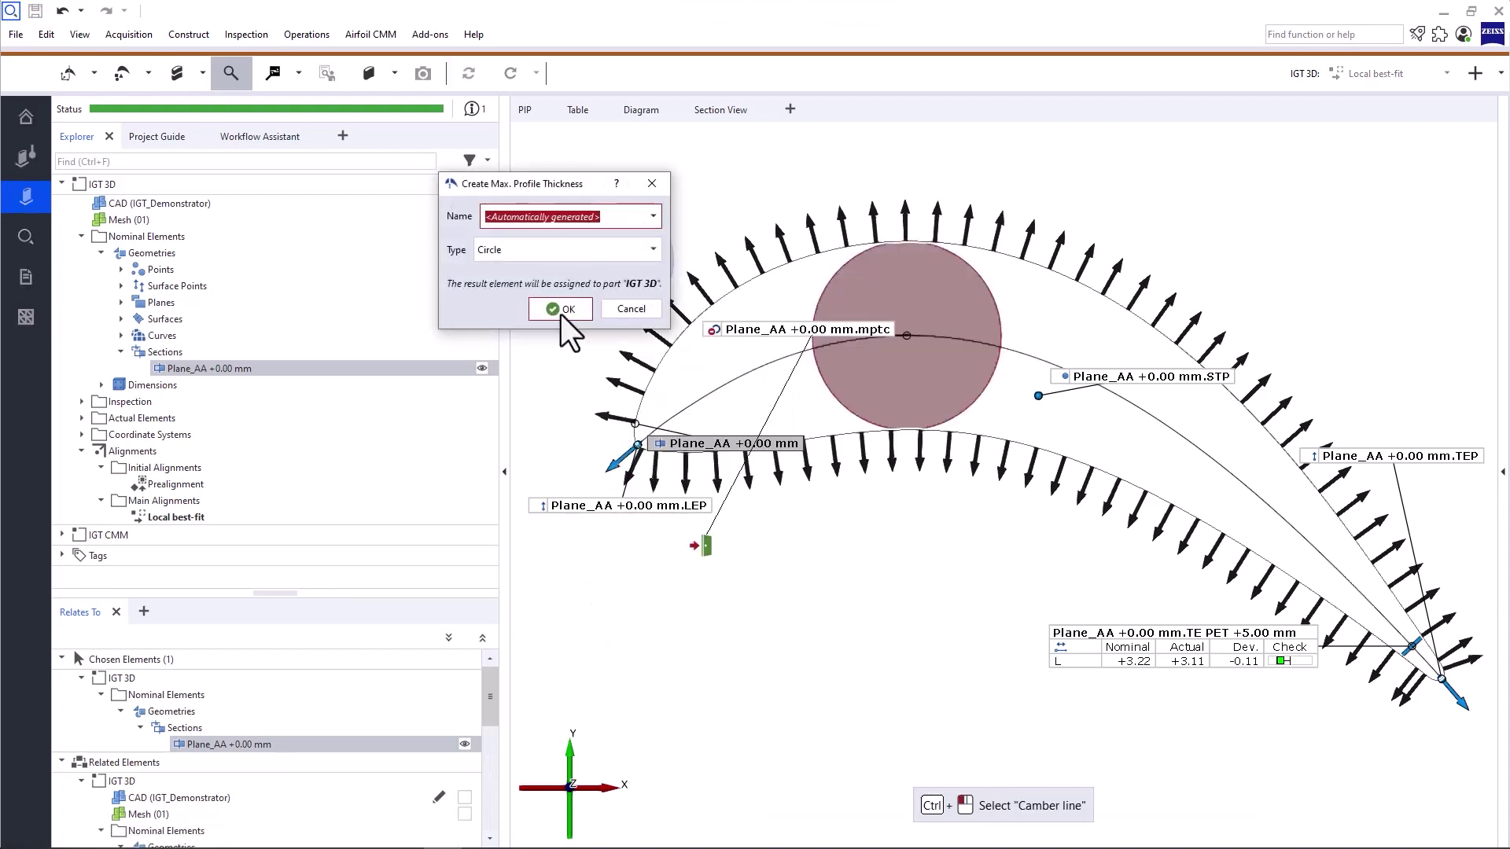
pyautogui.click(527, 253)
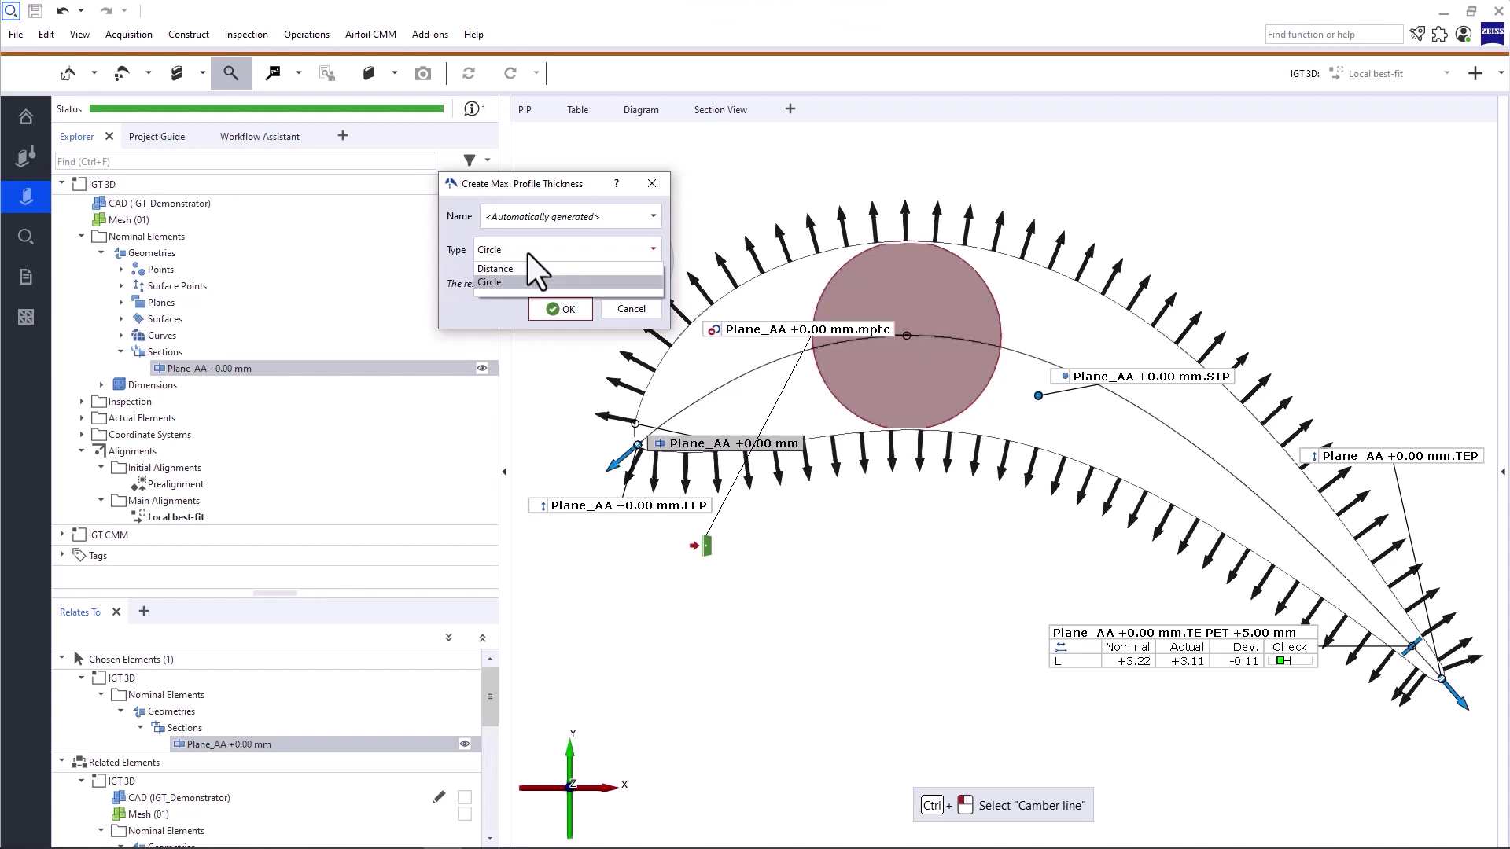
pyautogui.click(559, 285)
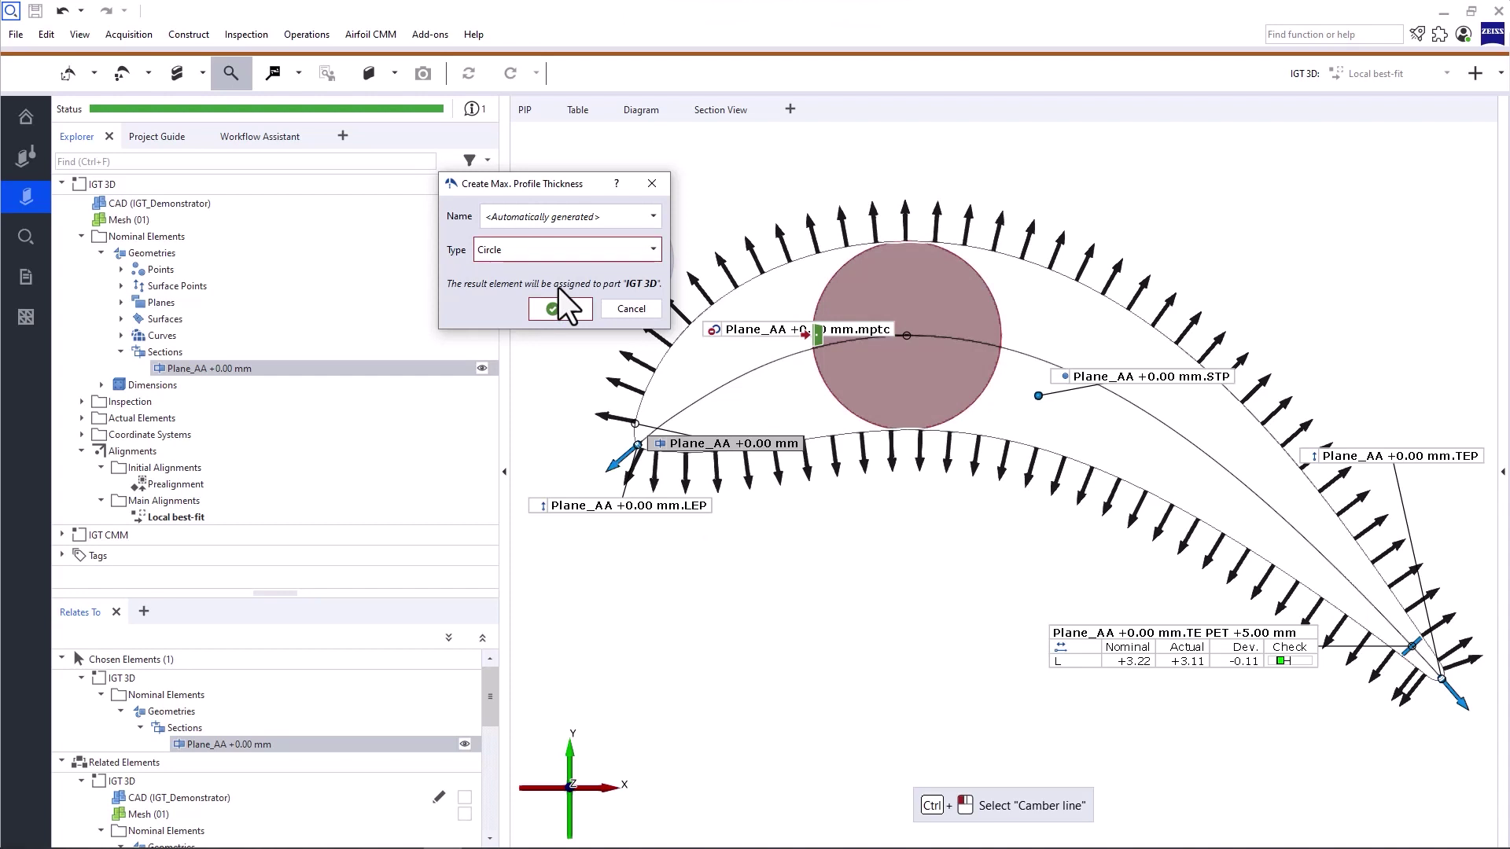
pyautogui.click(568, 310)
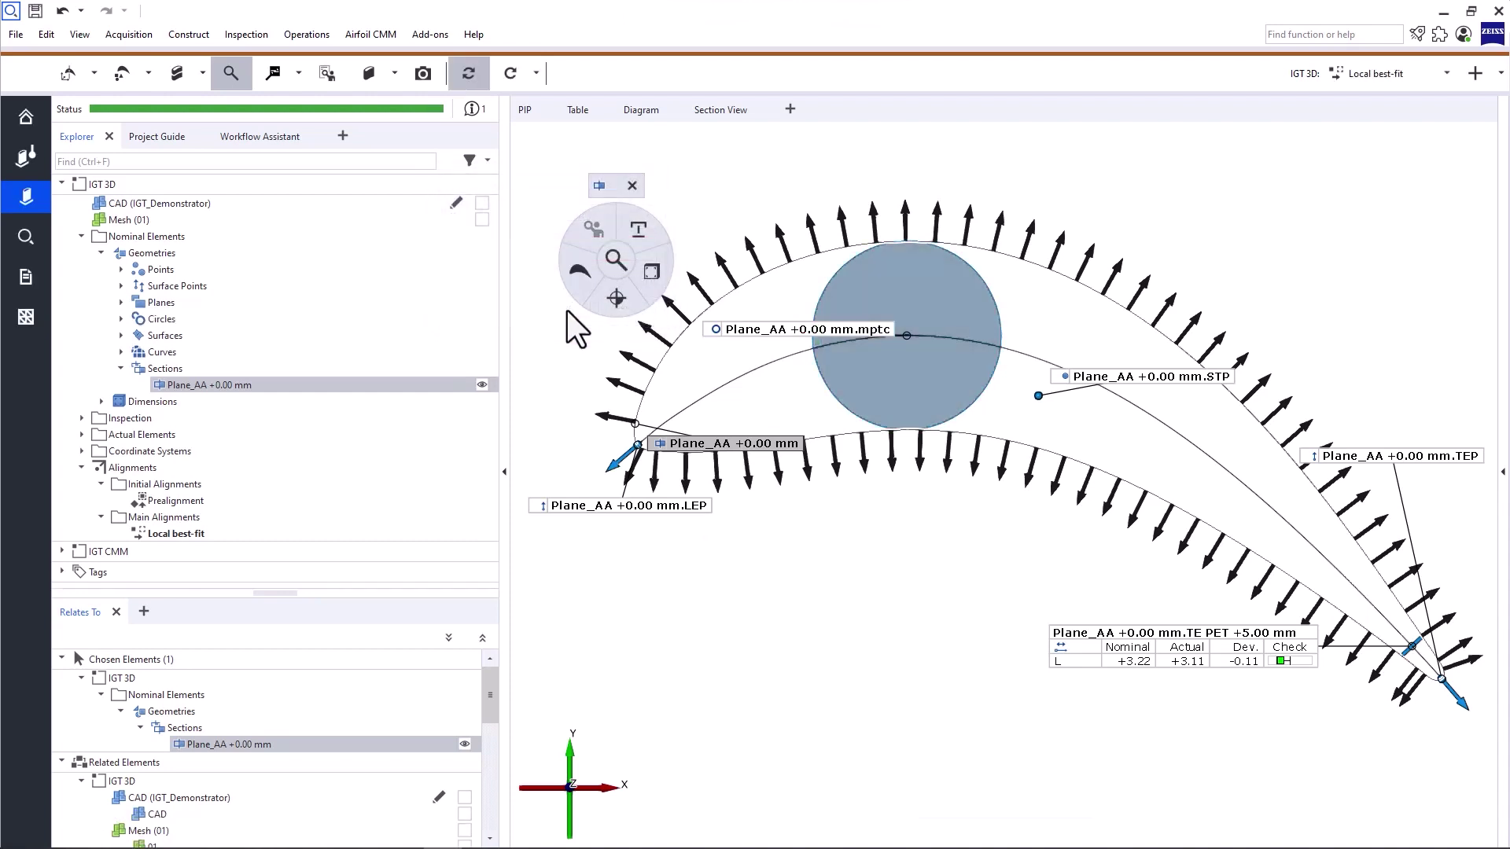
# Move the maximum thickness circle's label above the profile and check its diameter against nominal with a ±0.3 mm tolerance
pyautogui.moveTo(766, 333); pyautogui.dragTo(892, 202)
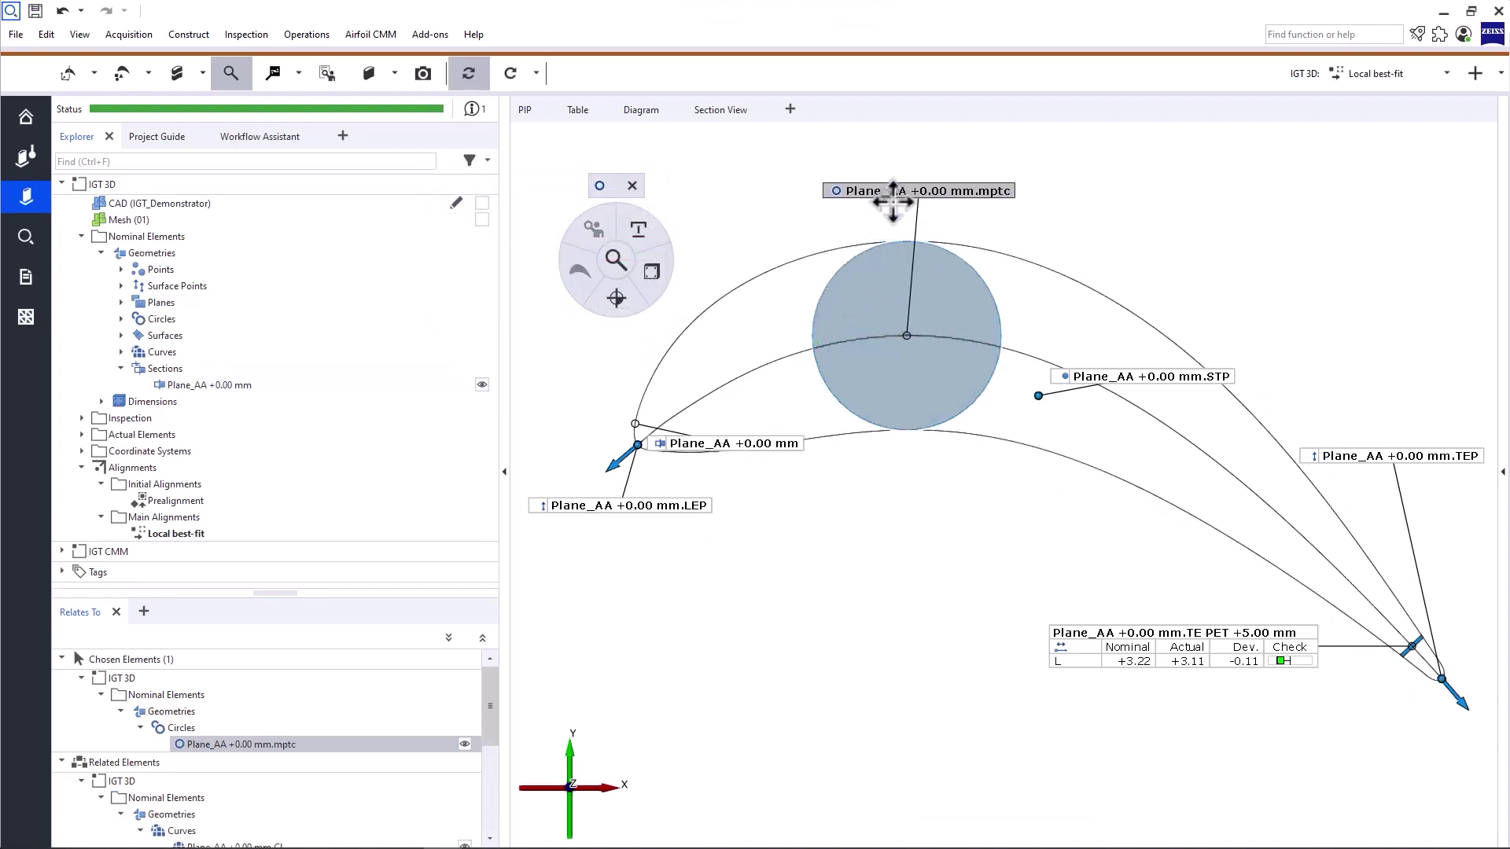
pyautogui.click(658, 270)
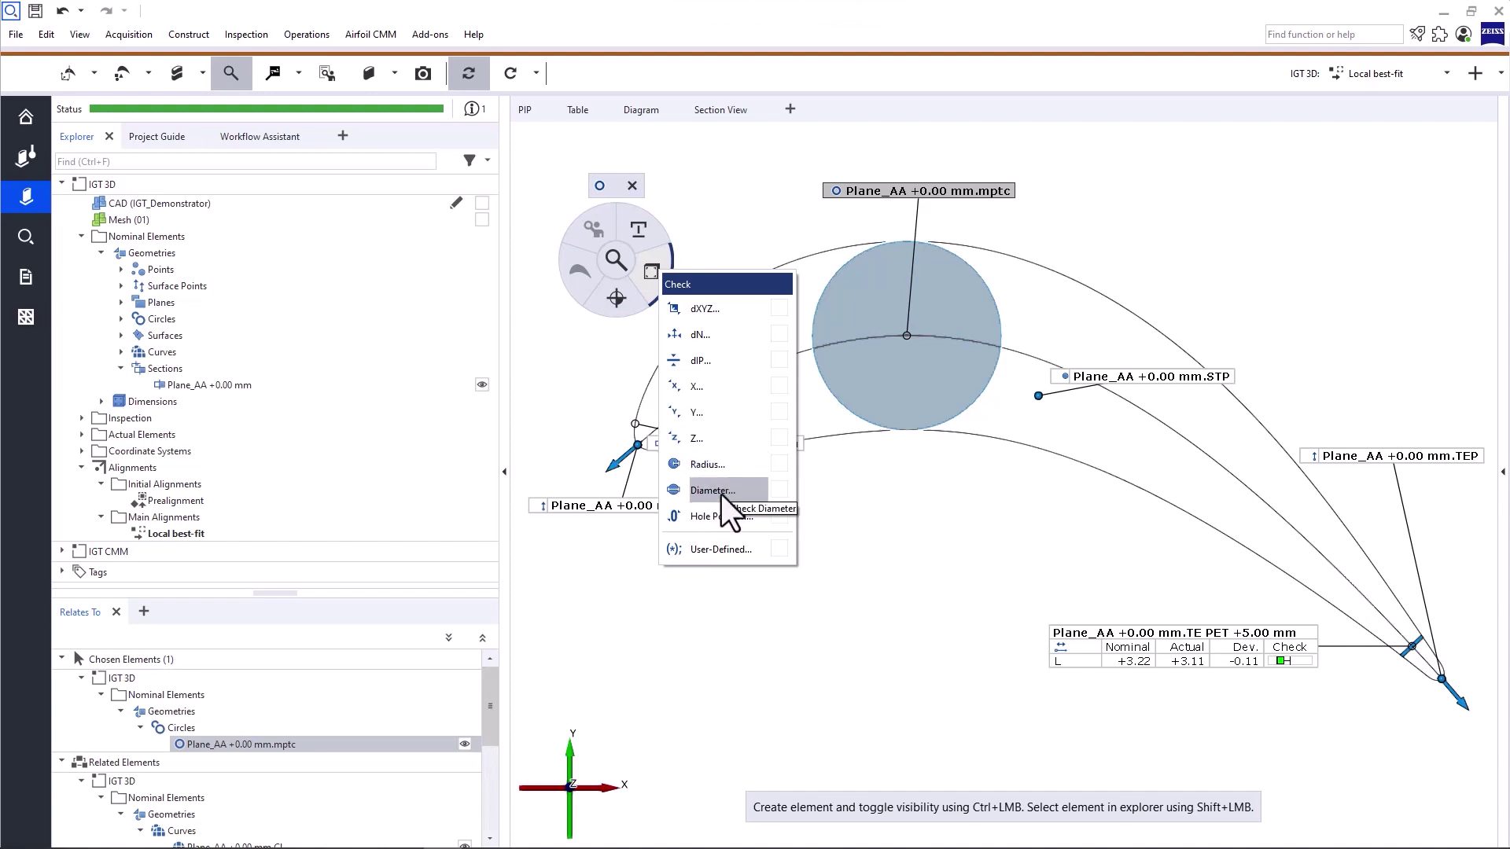
pyautogui.click(720, 491)
pyautogui.moveTo(714, 193); pyautogui.dragTo(569, 186)
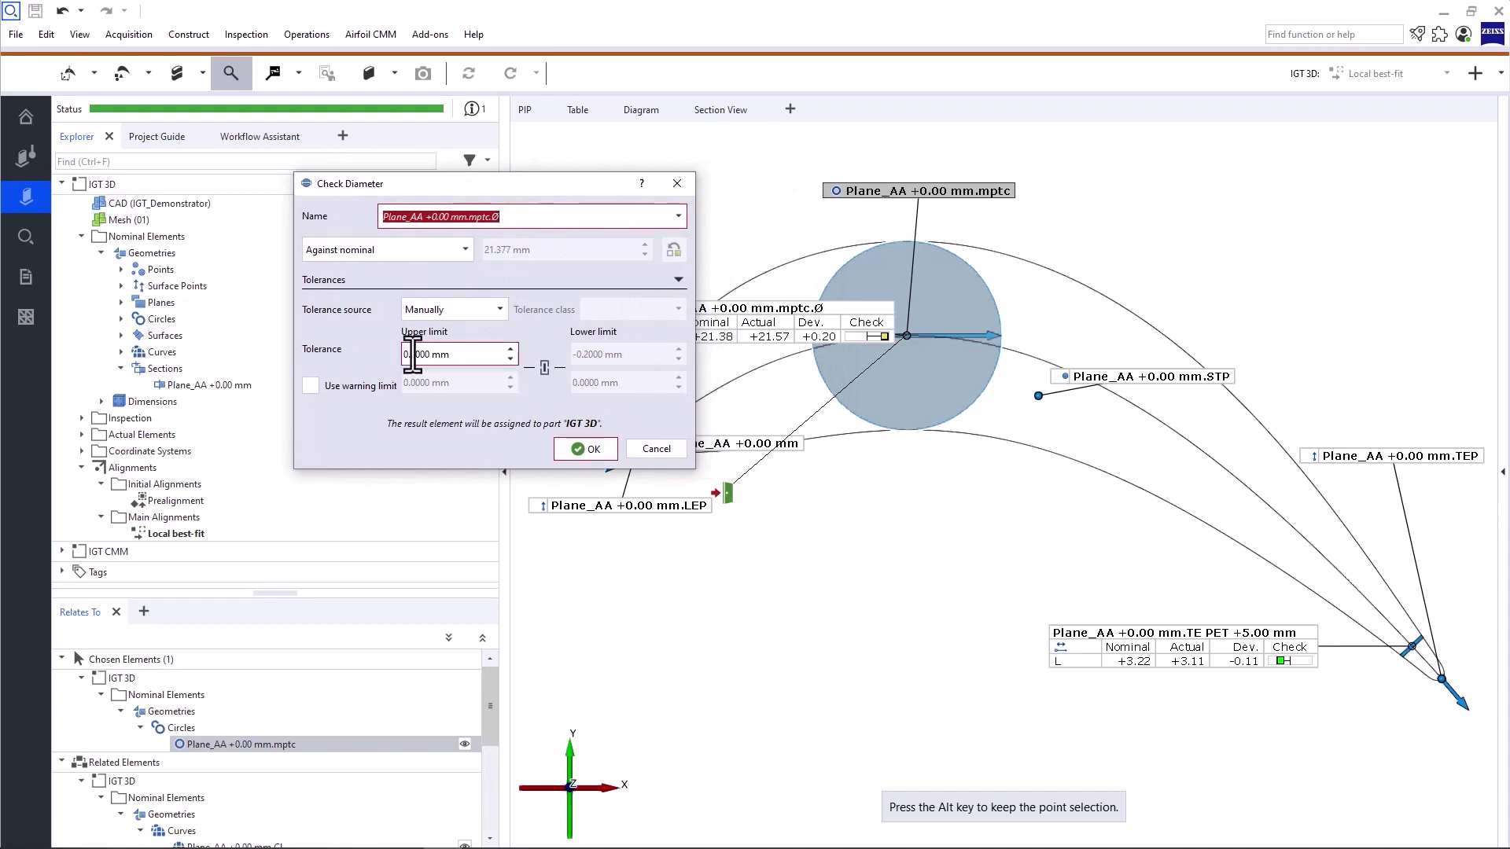
pyautogui.click(442, 355)
pyautogui.press('BackSpace')
pyautogui.write('3')
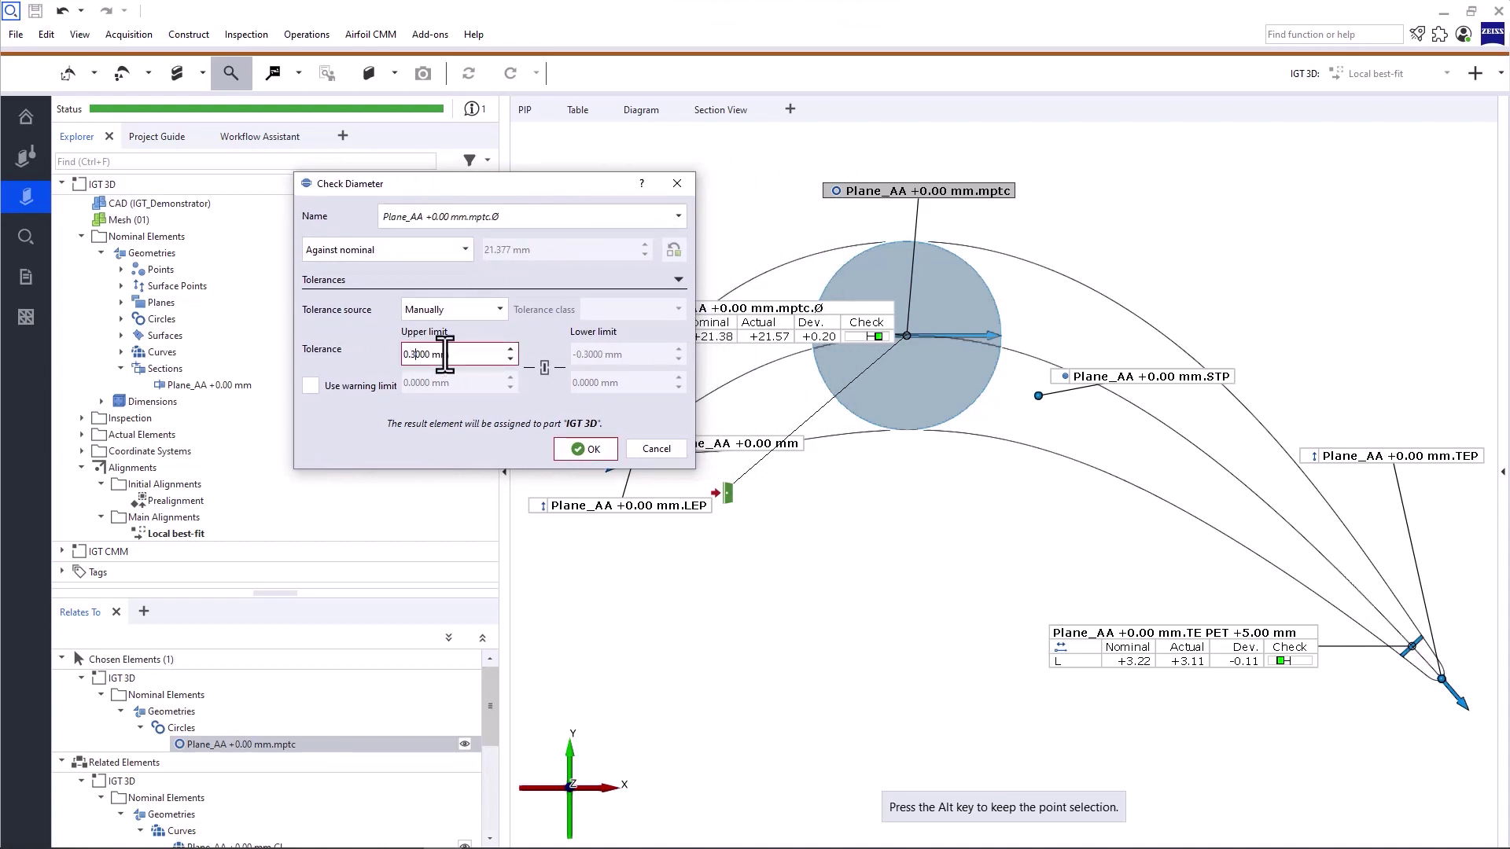
pyautogui.click(582, 450)
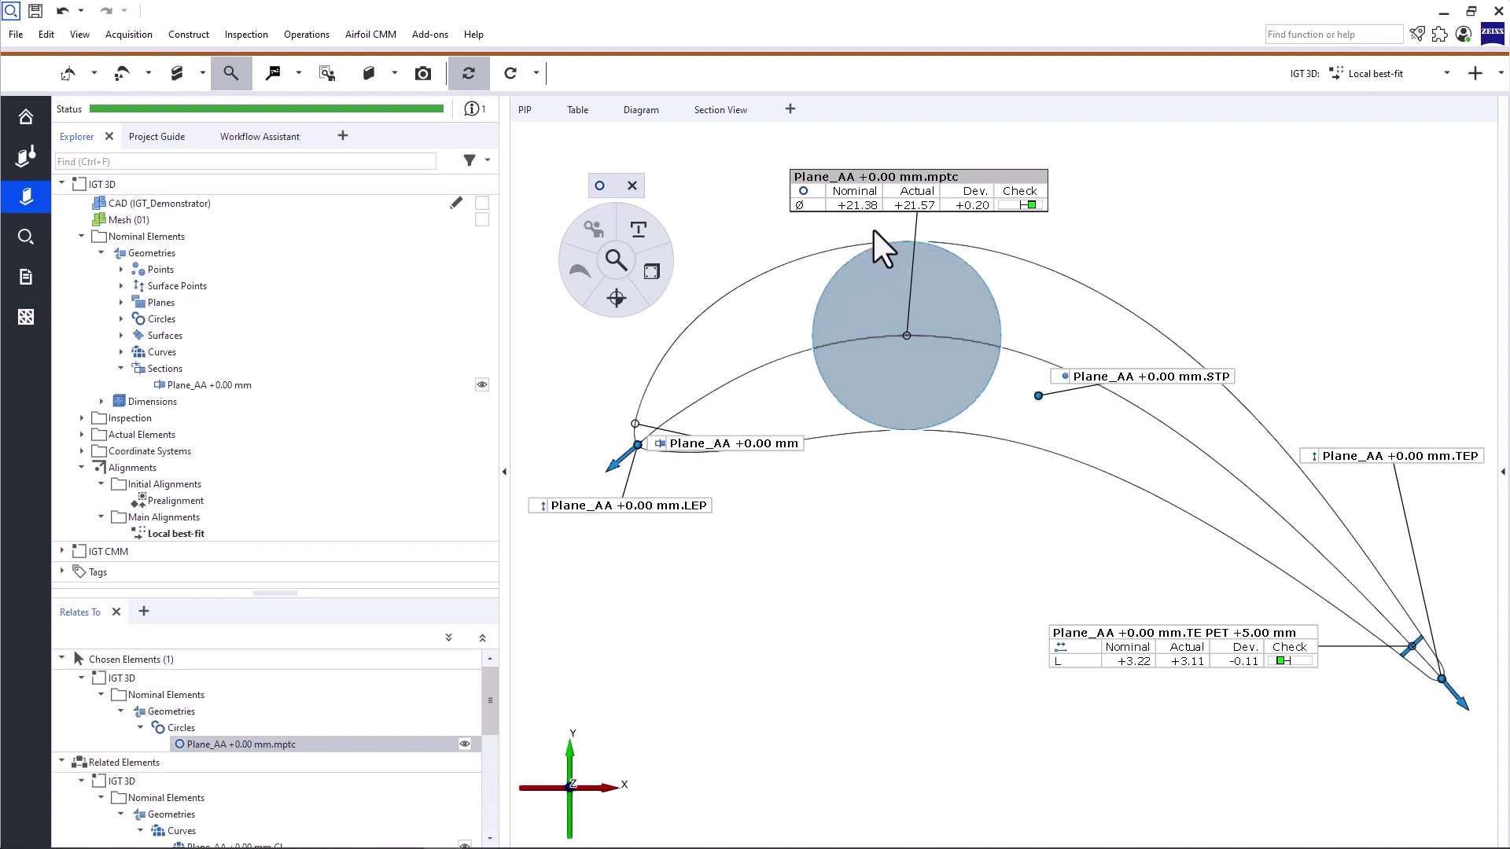
pyautogui.click(870, 208)
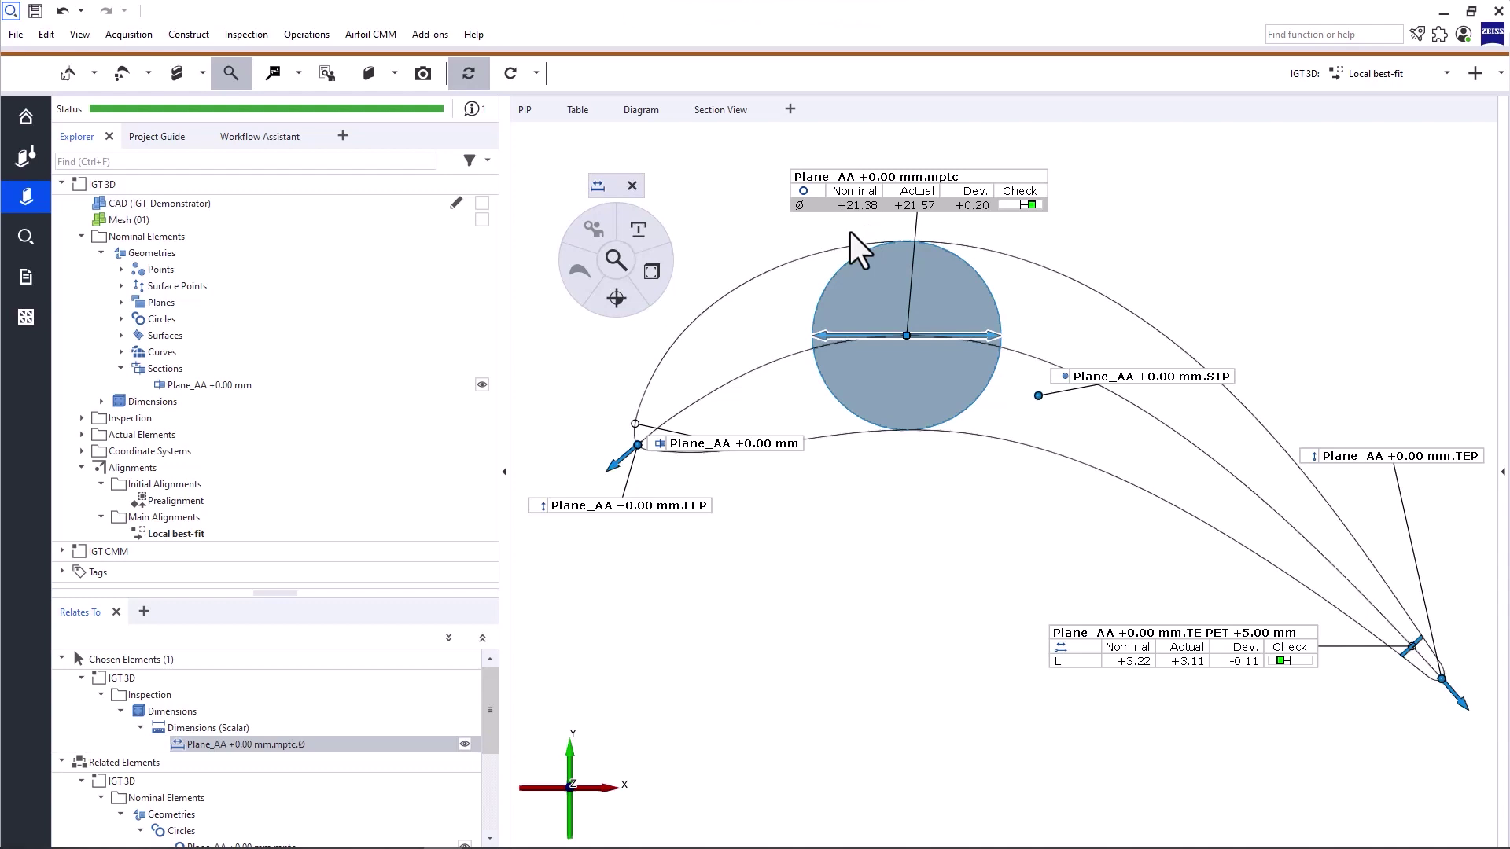
# Start a profile thickness distribution for the Plane_AA section
pyautogui.click(835, 250)
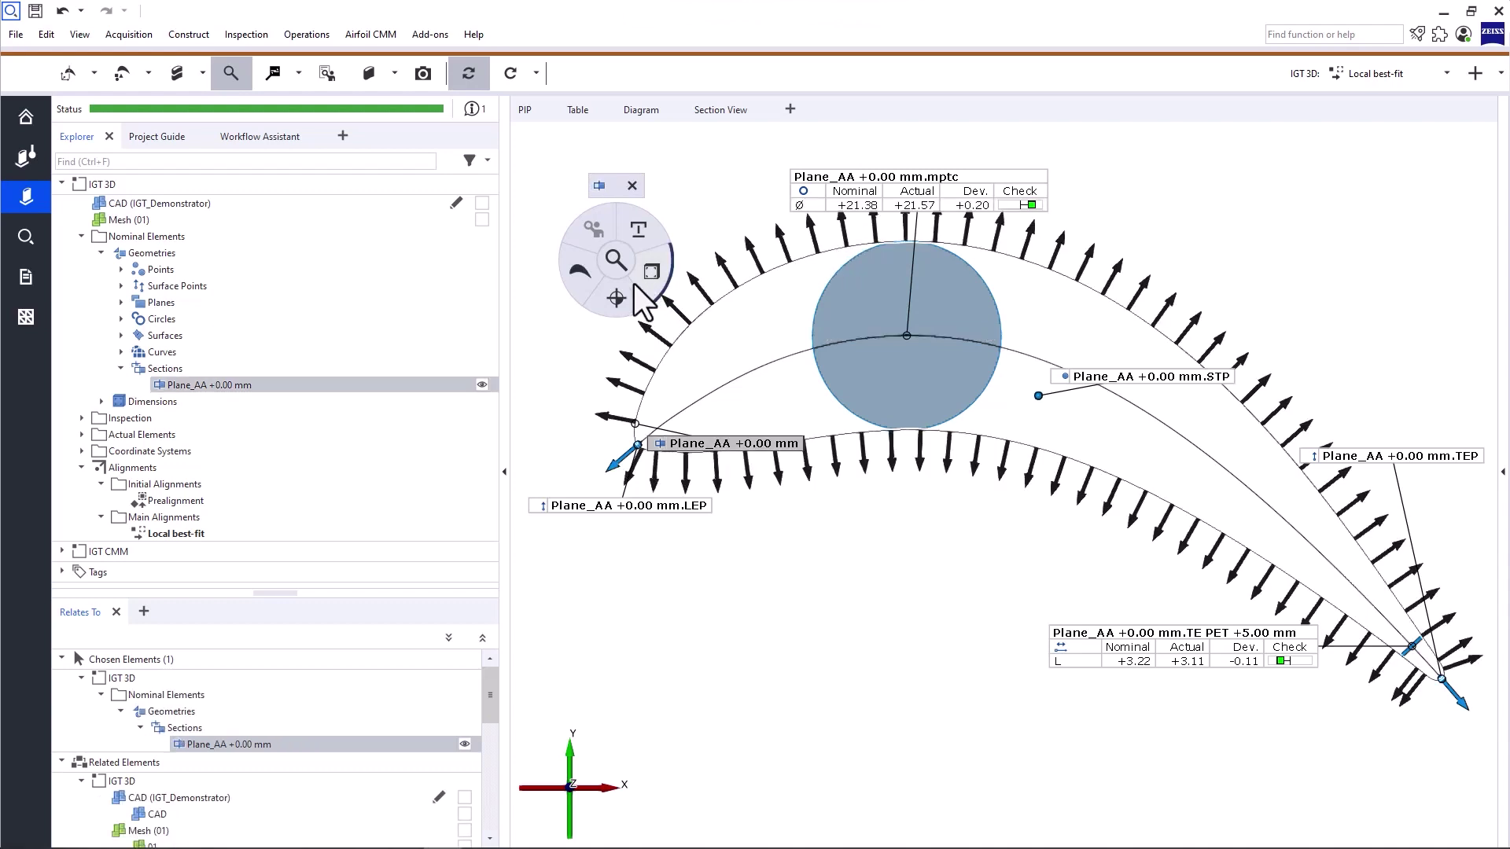
pyautogui.click(588, 281)
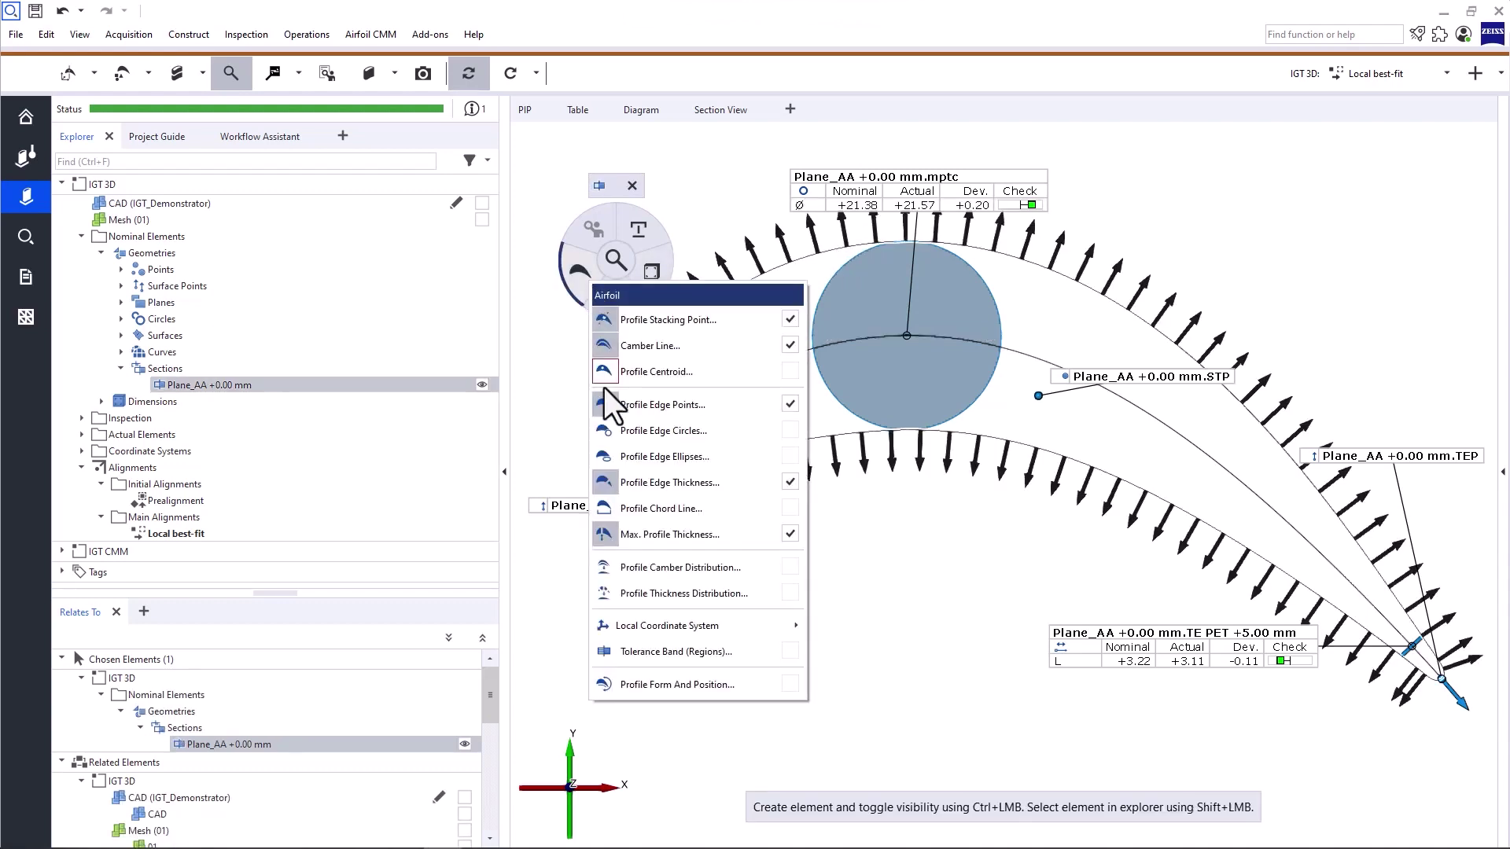
pyautogui.click(756, 593)
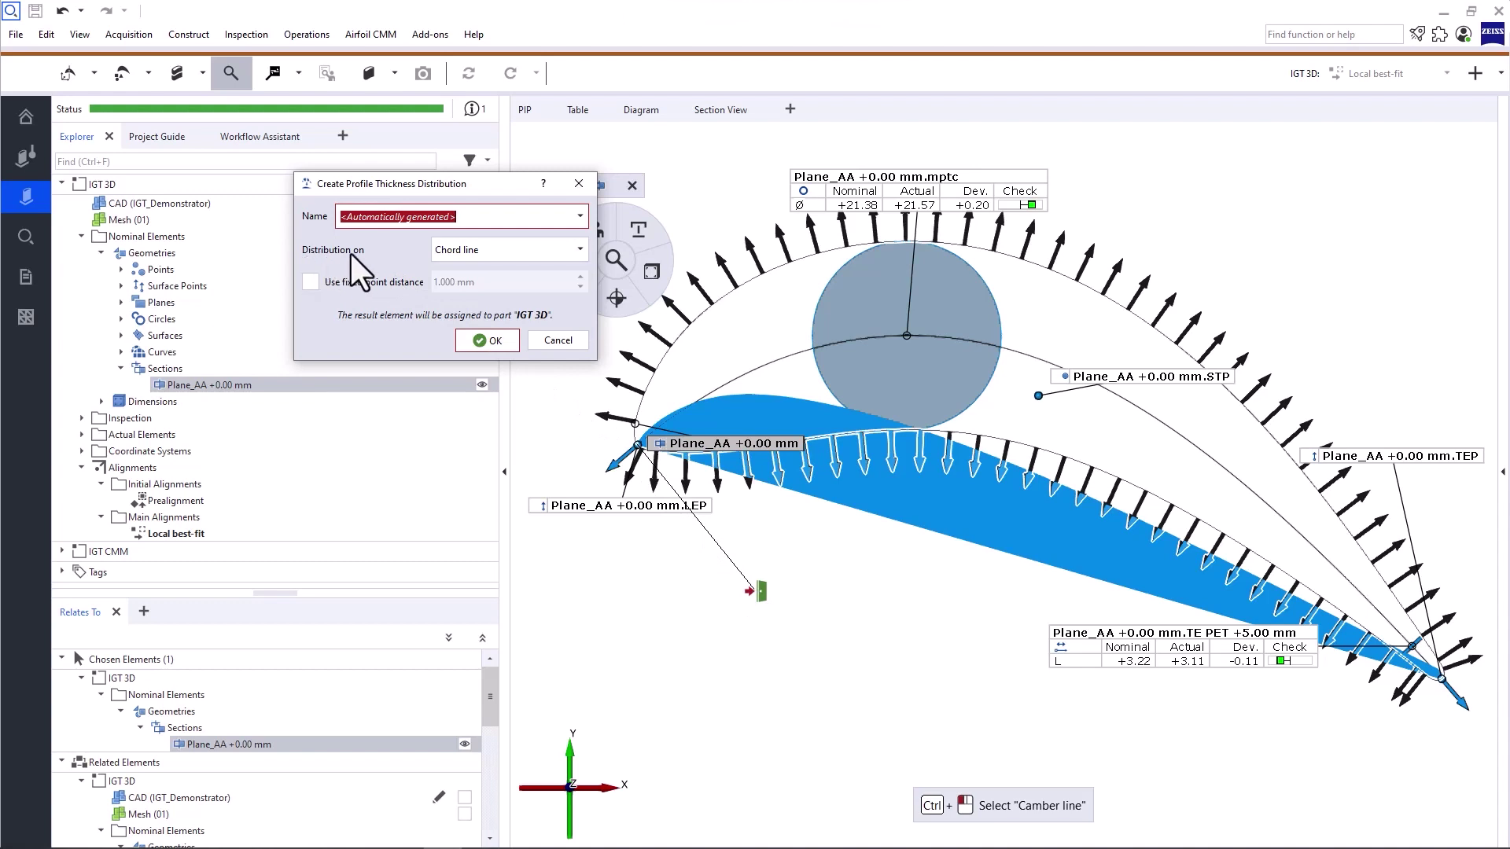
# Try the thickness distribution on the camber line and return it to the chord line
pyautogui.click(481, 249)
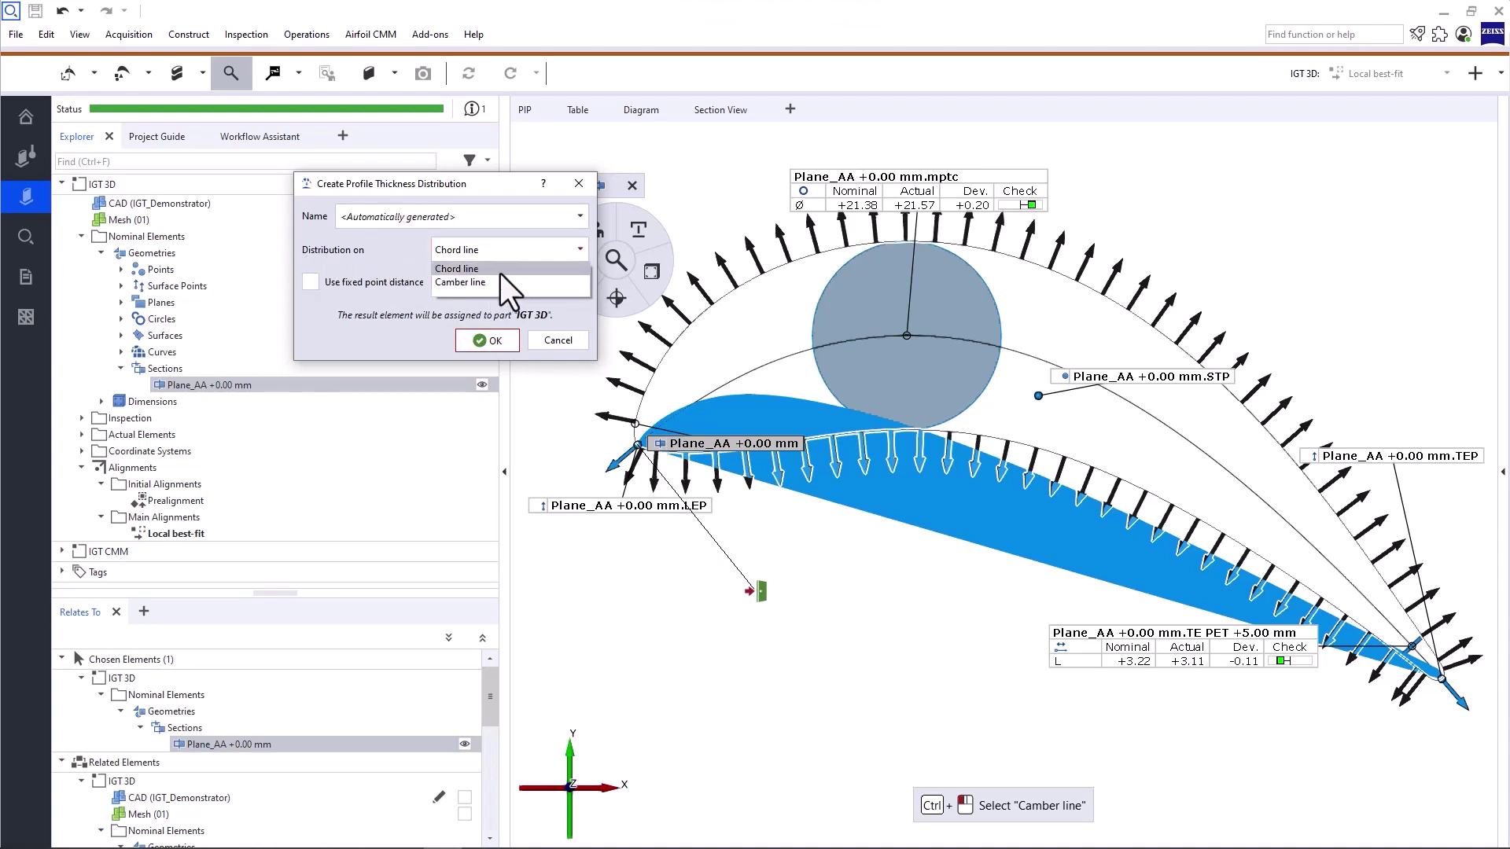
pyautogui.click(501, 280)
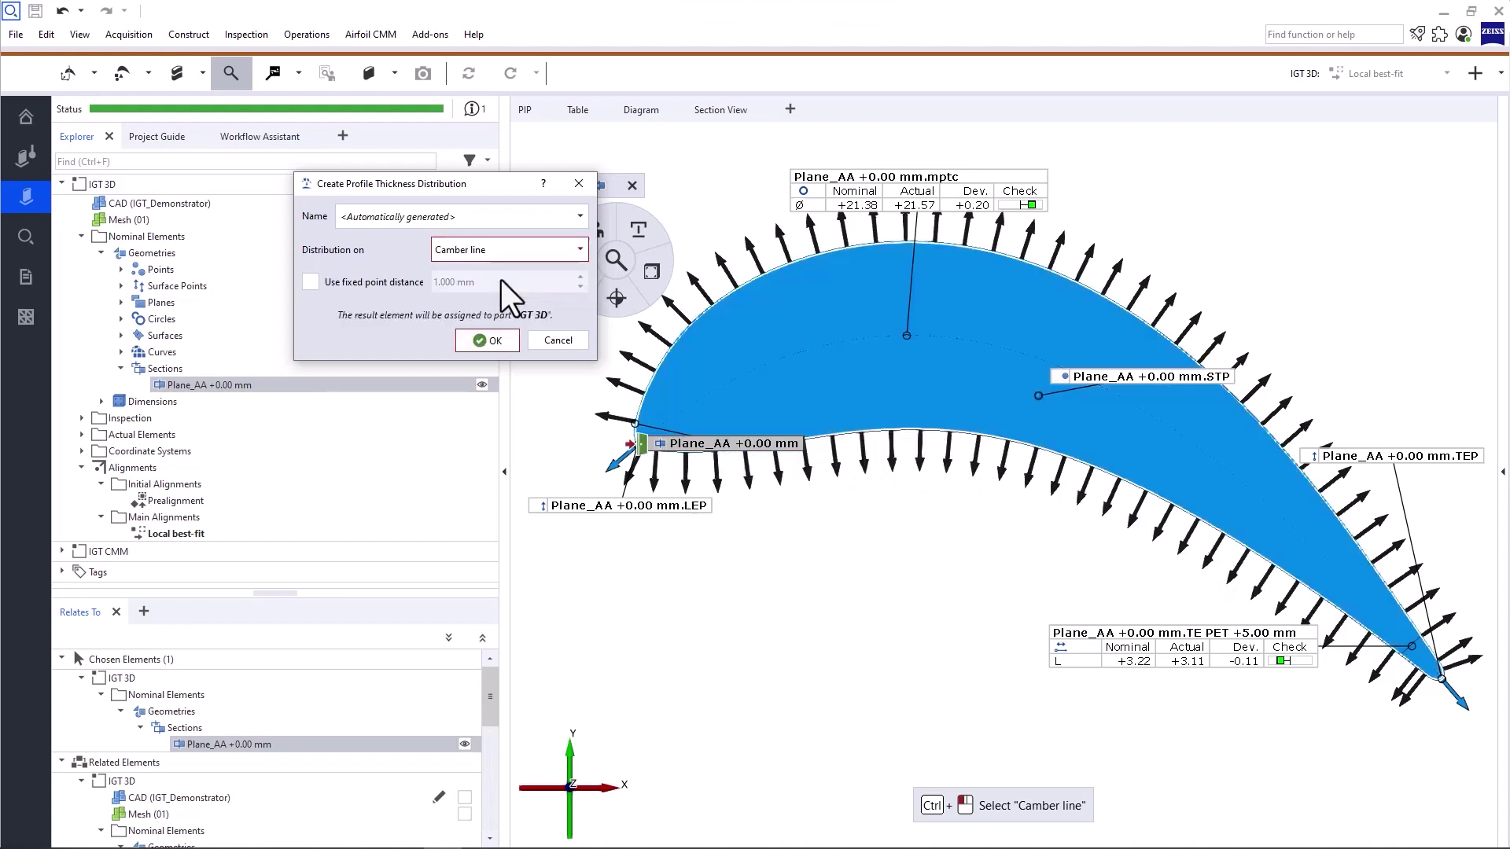
pyautogui.click(520, 256)
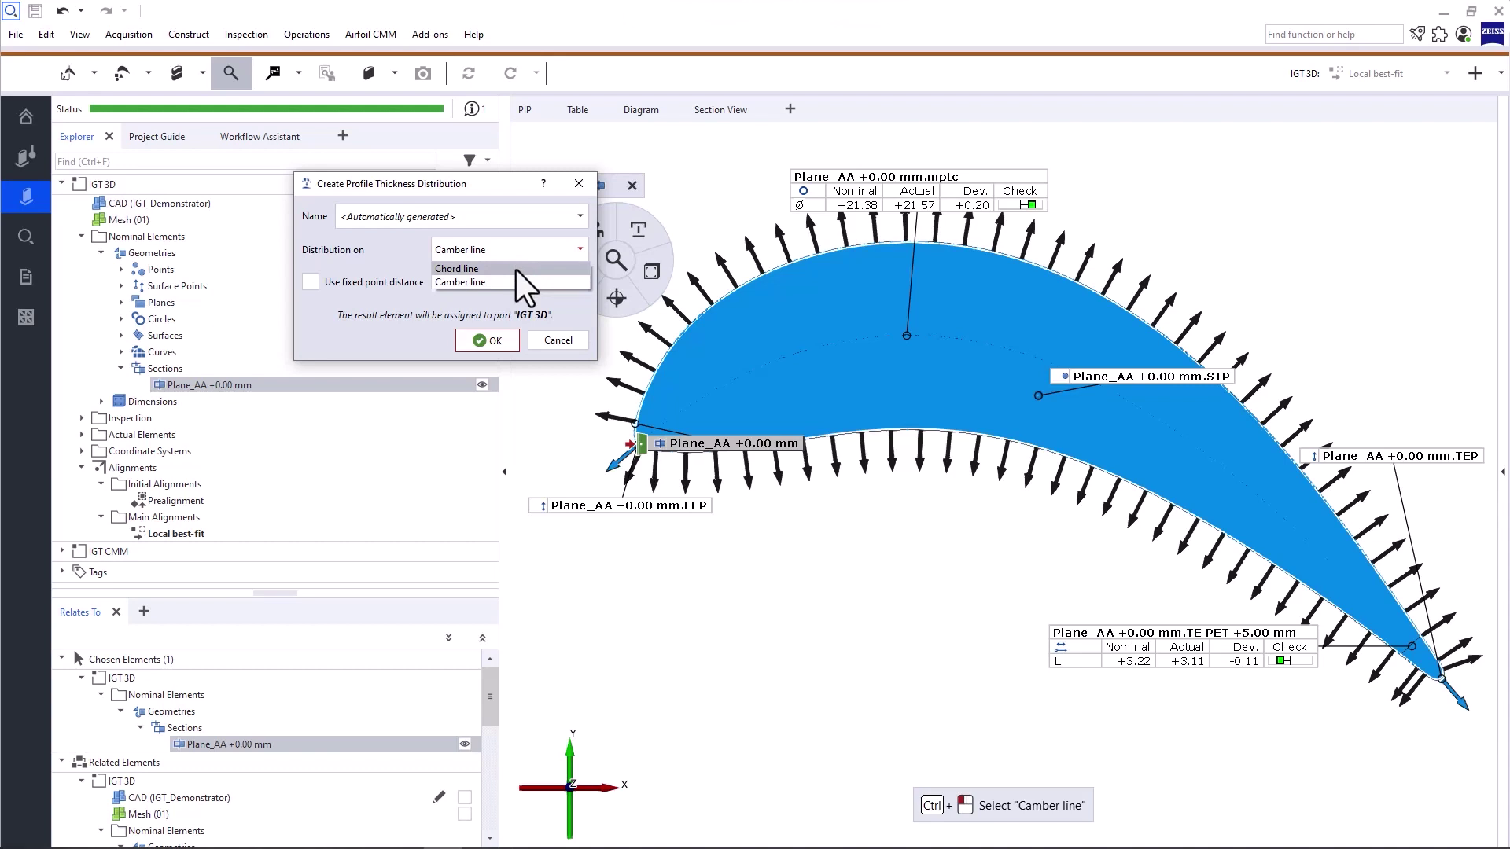
pyautogui.click(516, 269)
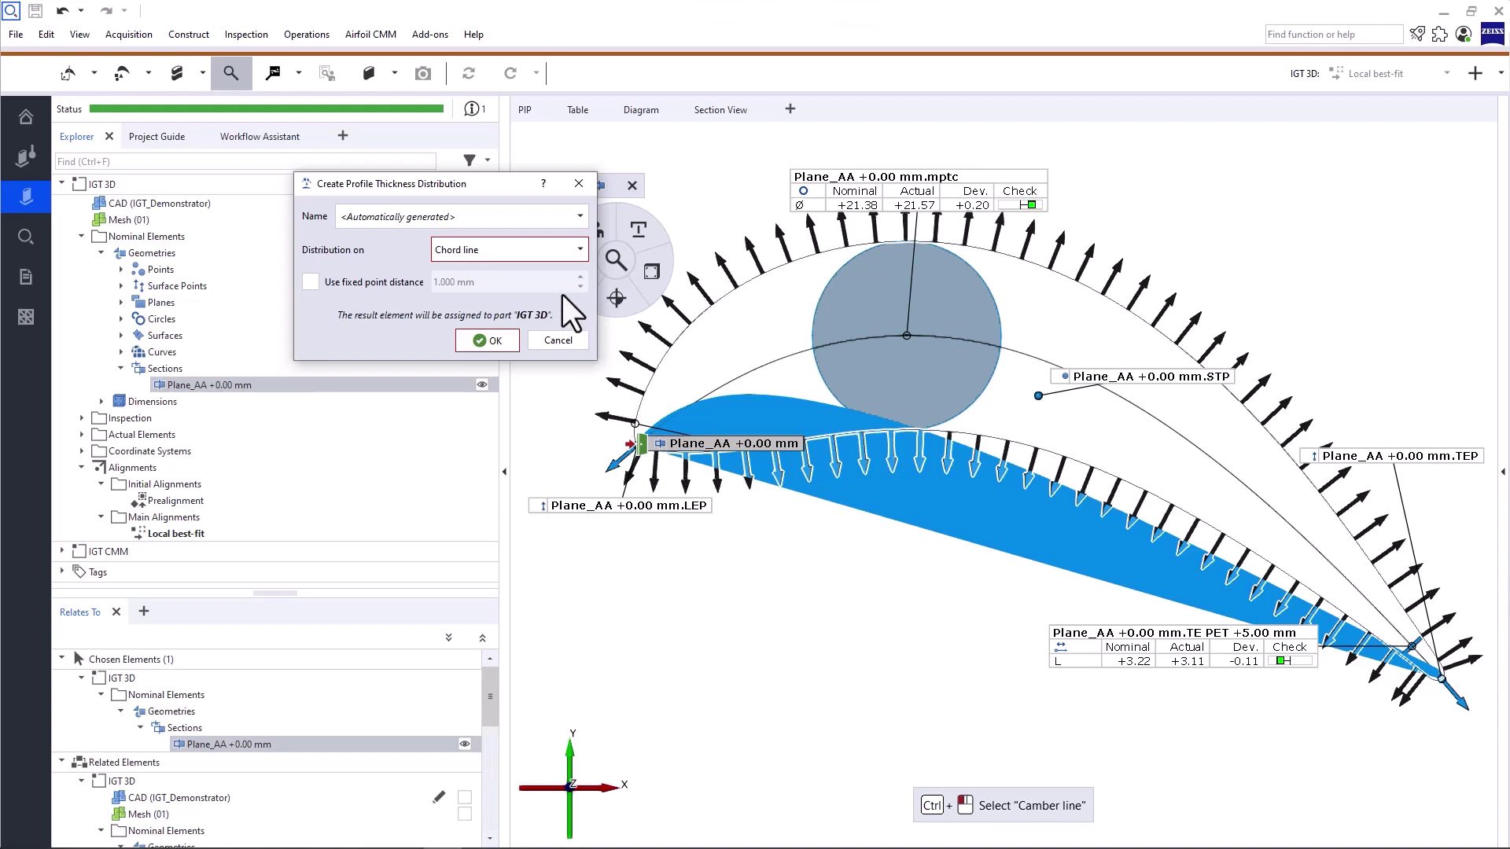
# Base the thickness distribution on the camber line and use a fixed point distance of 1.000 mm
pyautogui.click(563, 249)
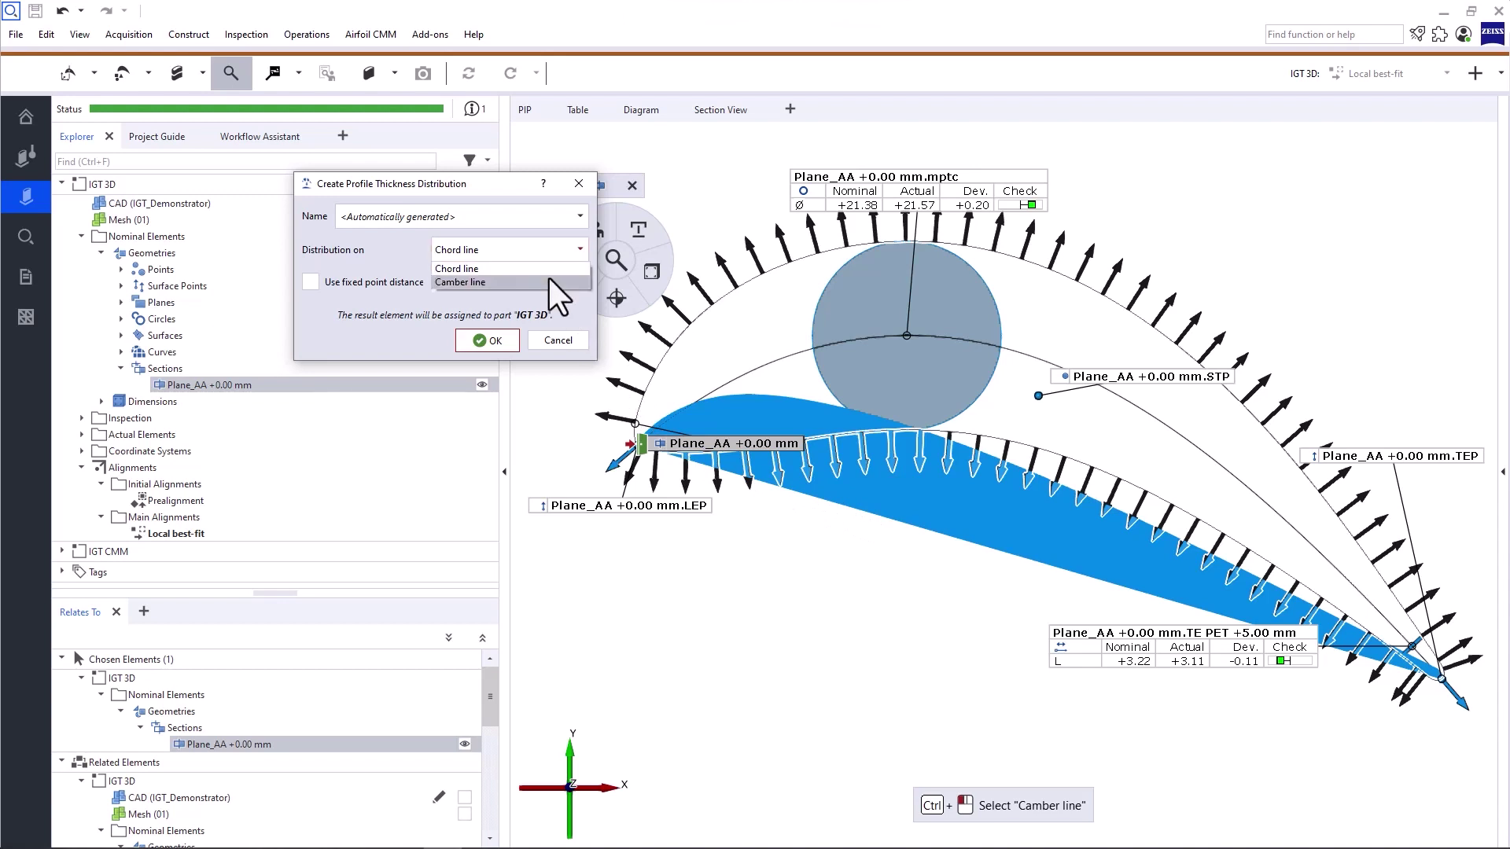
pyautogui.click(549, 281)
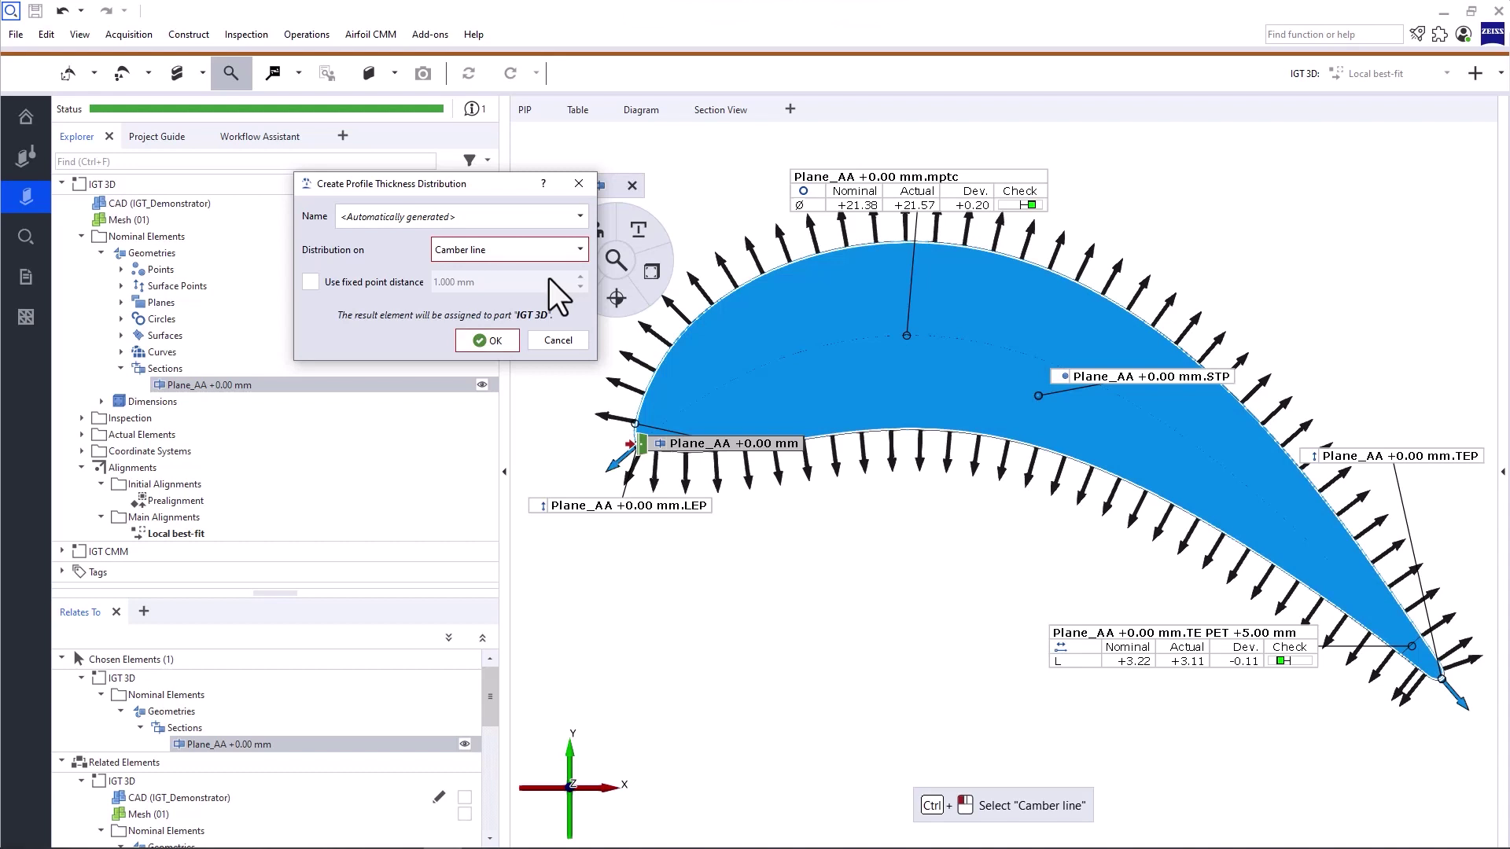
pyautogui.click(314, 285)
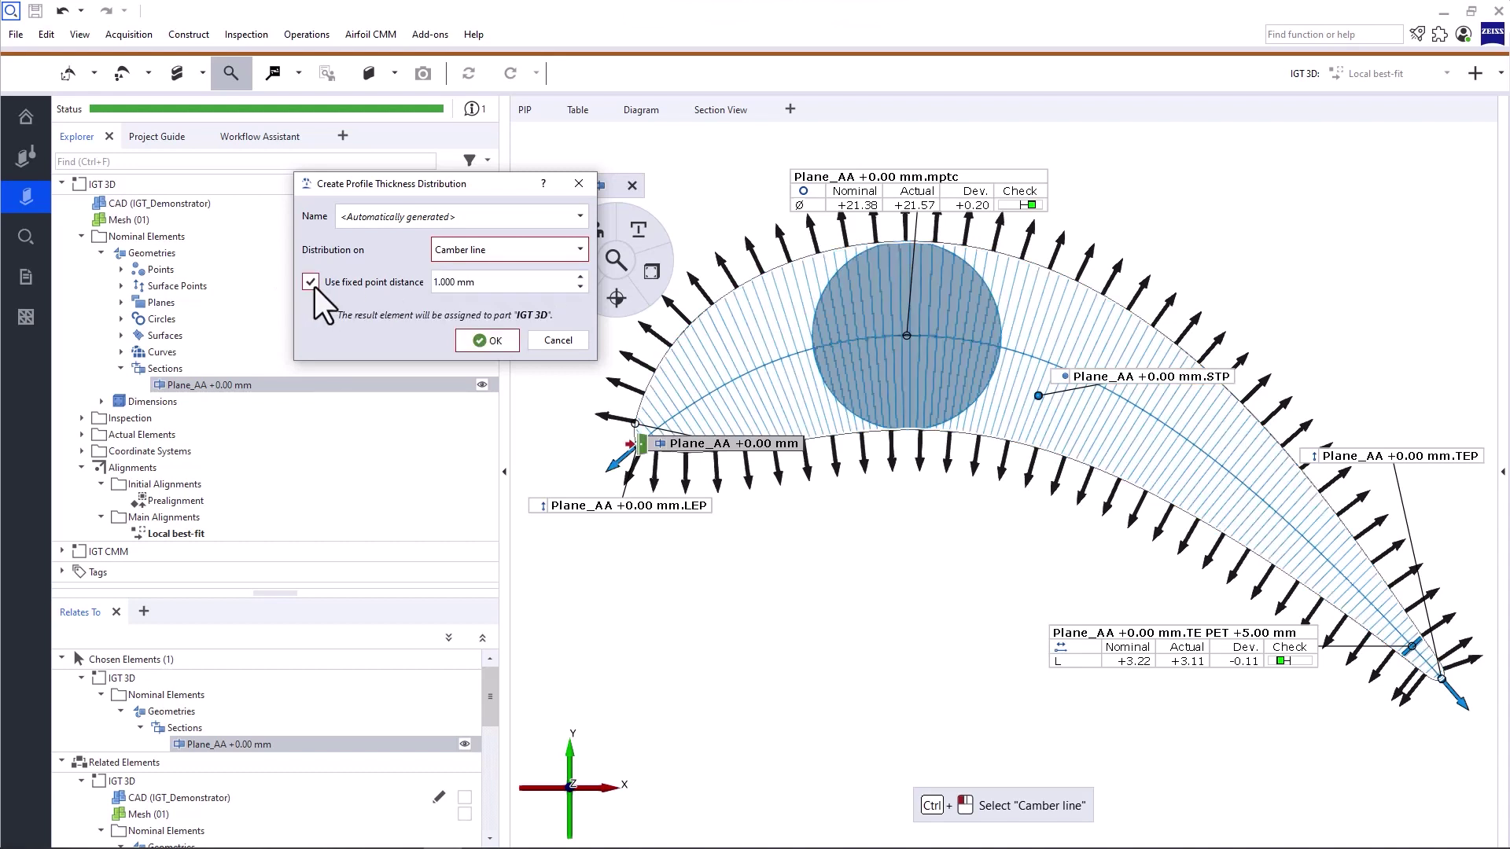
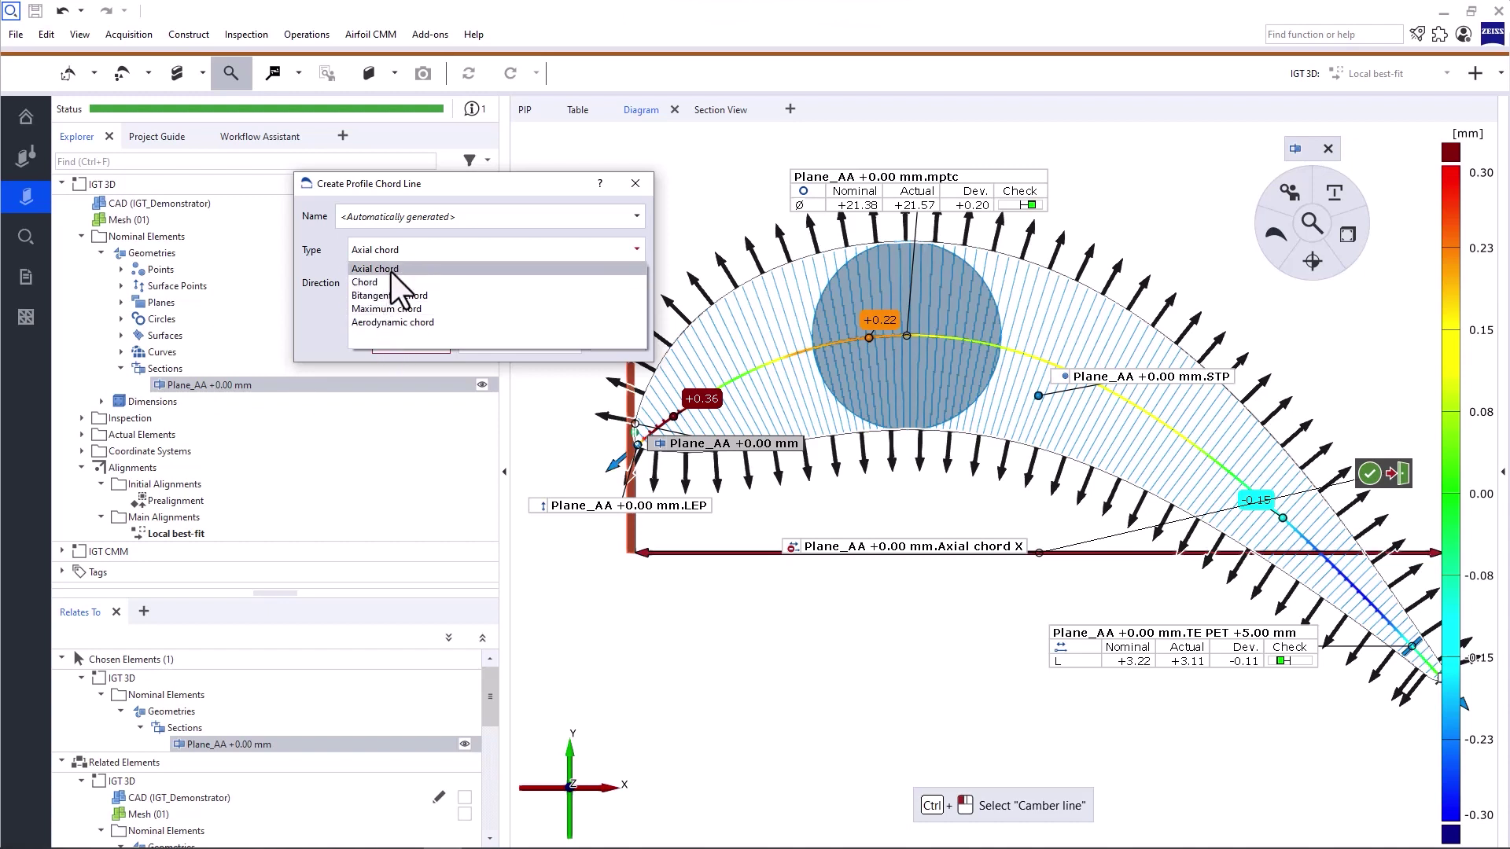
# Set the profile chord line's type to Axial chord and its direction to the X-axis of Component_CS
pyautogui.click(390, 270)
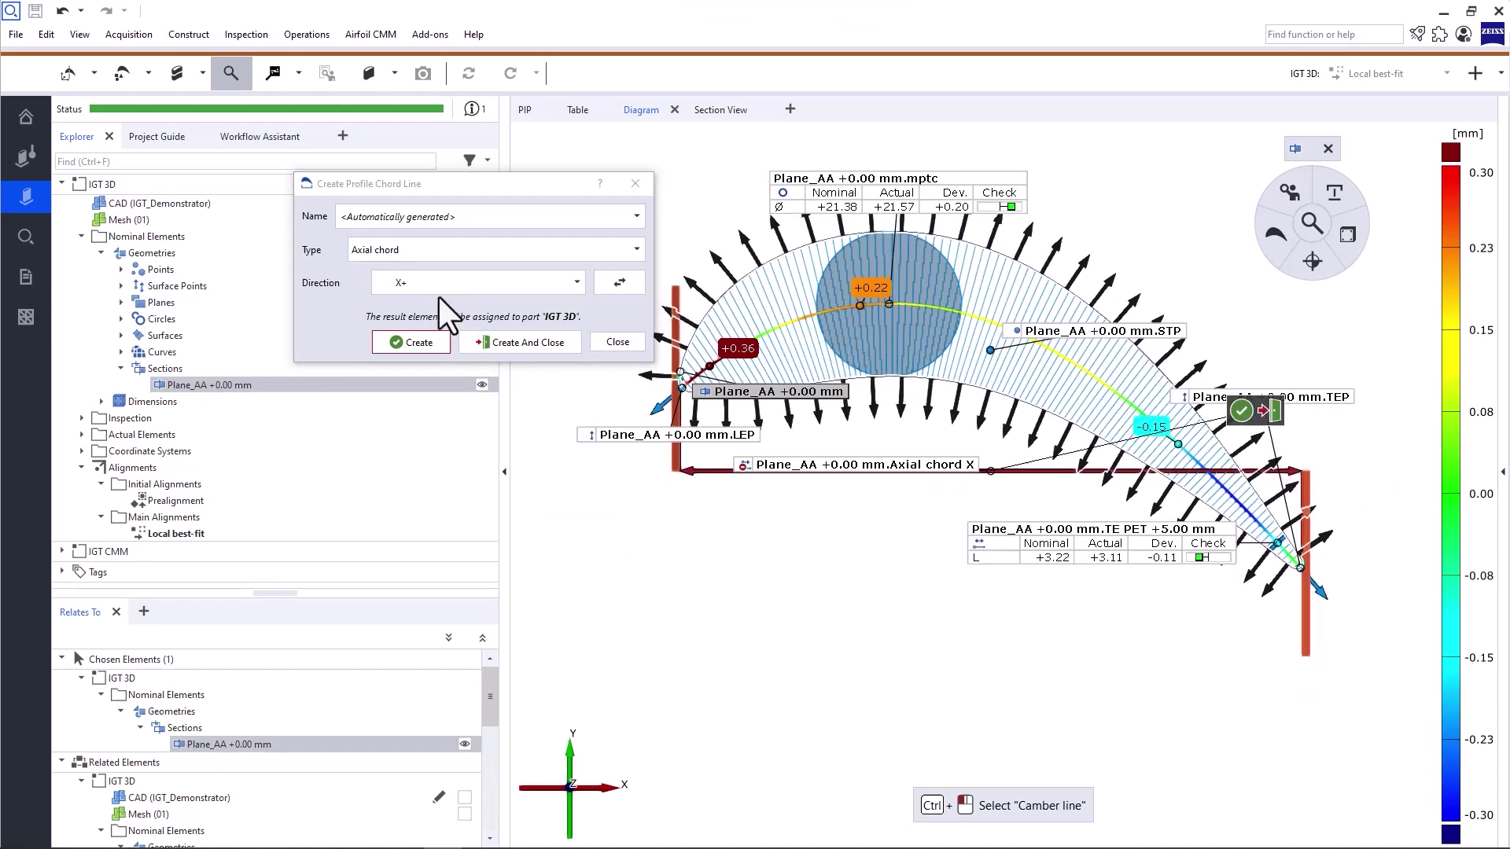
pyautogui.click(492, 290)
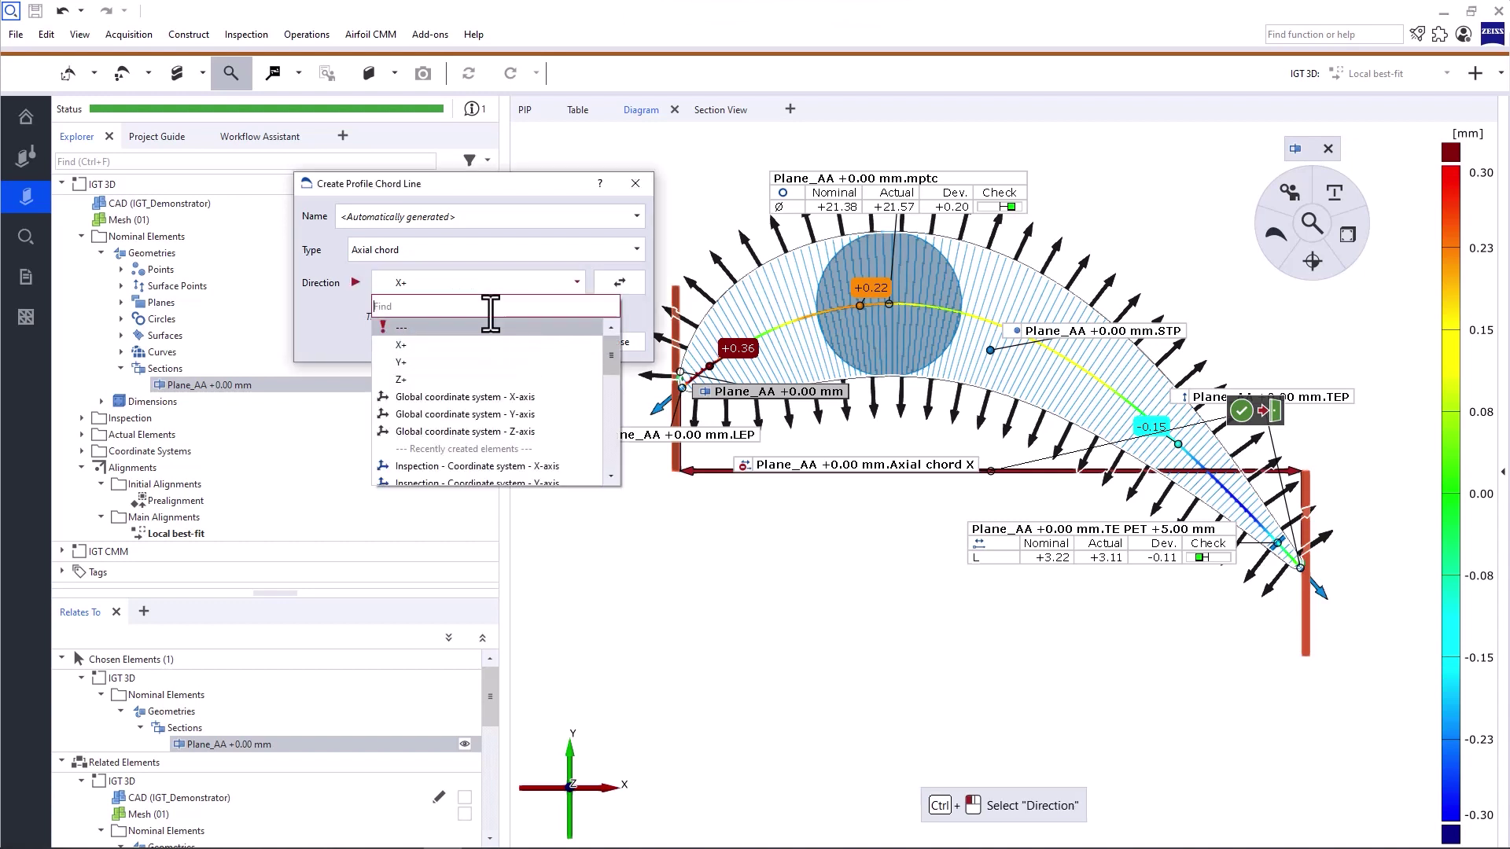
pyautogui.write('componen')
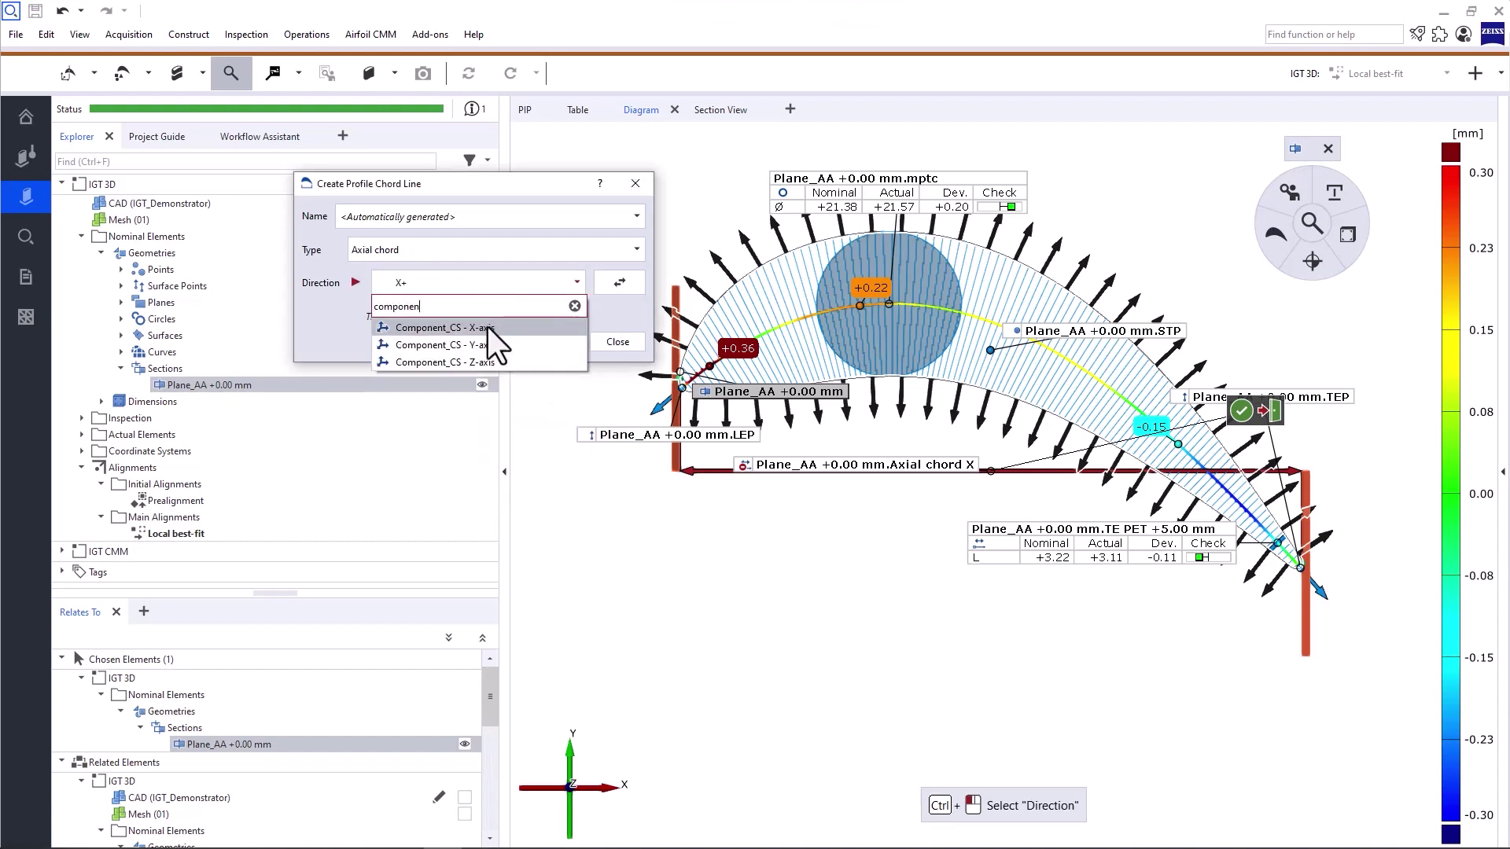
pyautogui.click(488, 327)
# Try the Y-axis of Component_CS as the axial chord's direction
pyautogui.click(503, 290)
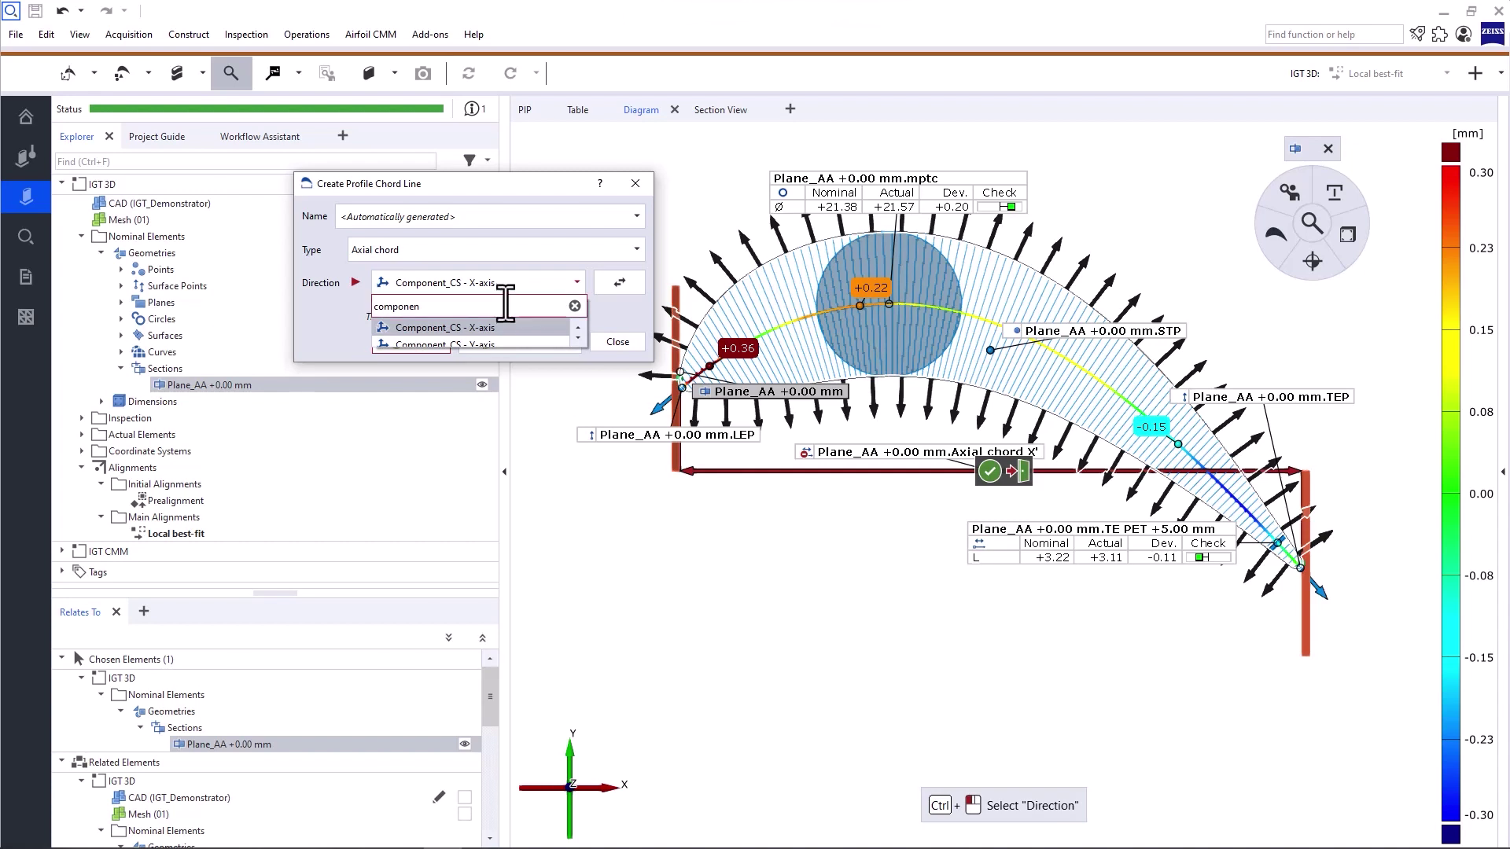
pyautogui.scroll(-1, 508, 324)
pyautogui.click(503, 327)
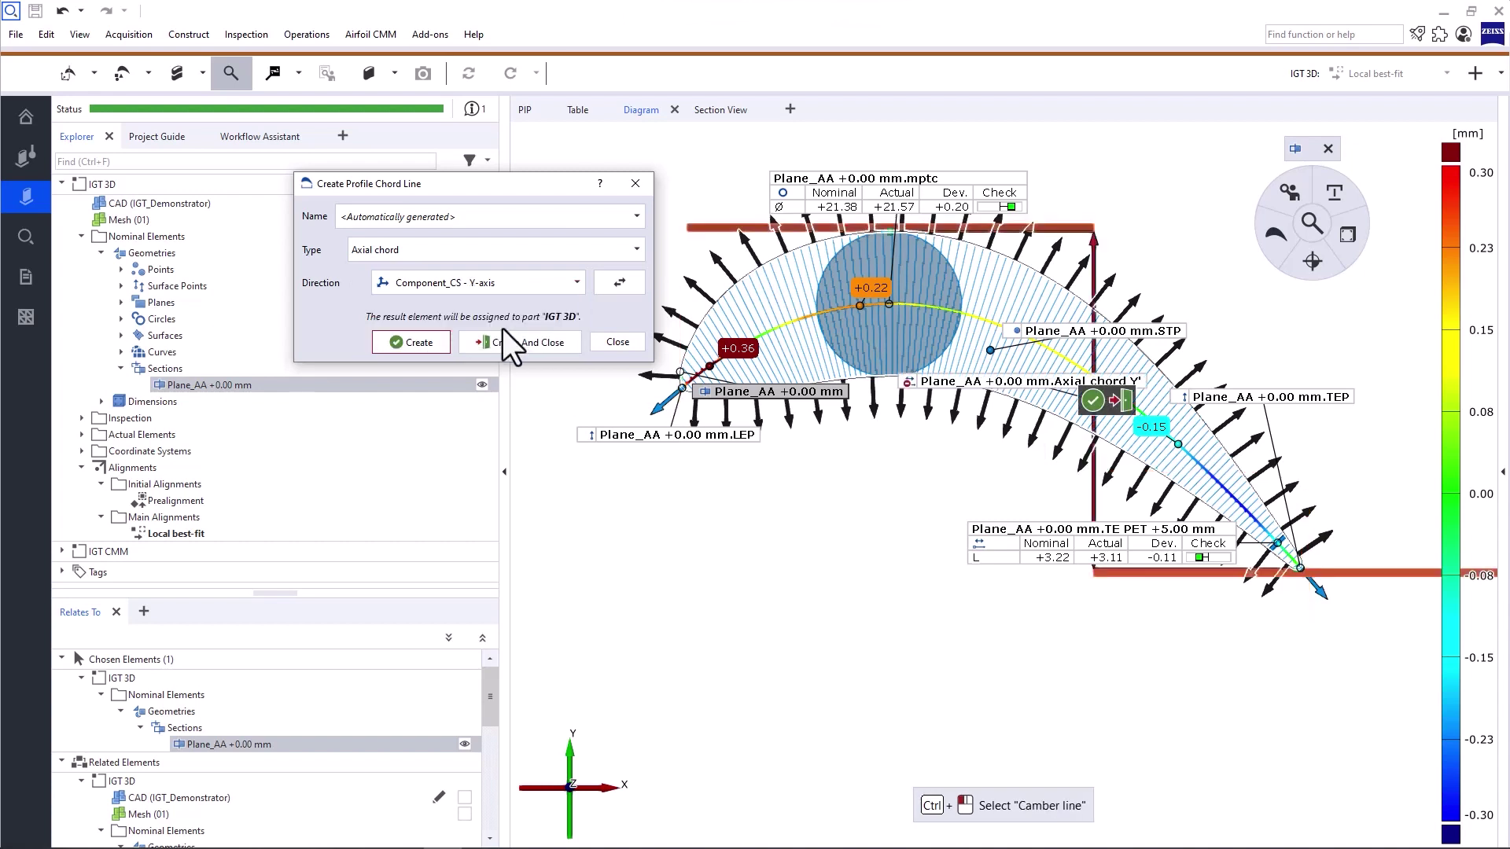
# Create the section's axial chord along the Component_CS X-axis and finish the chord line creation
pyautogui.click(515, 289)
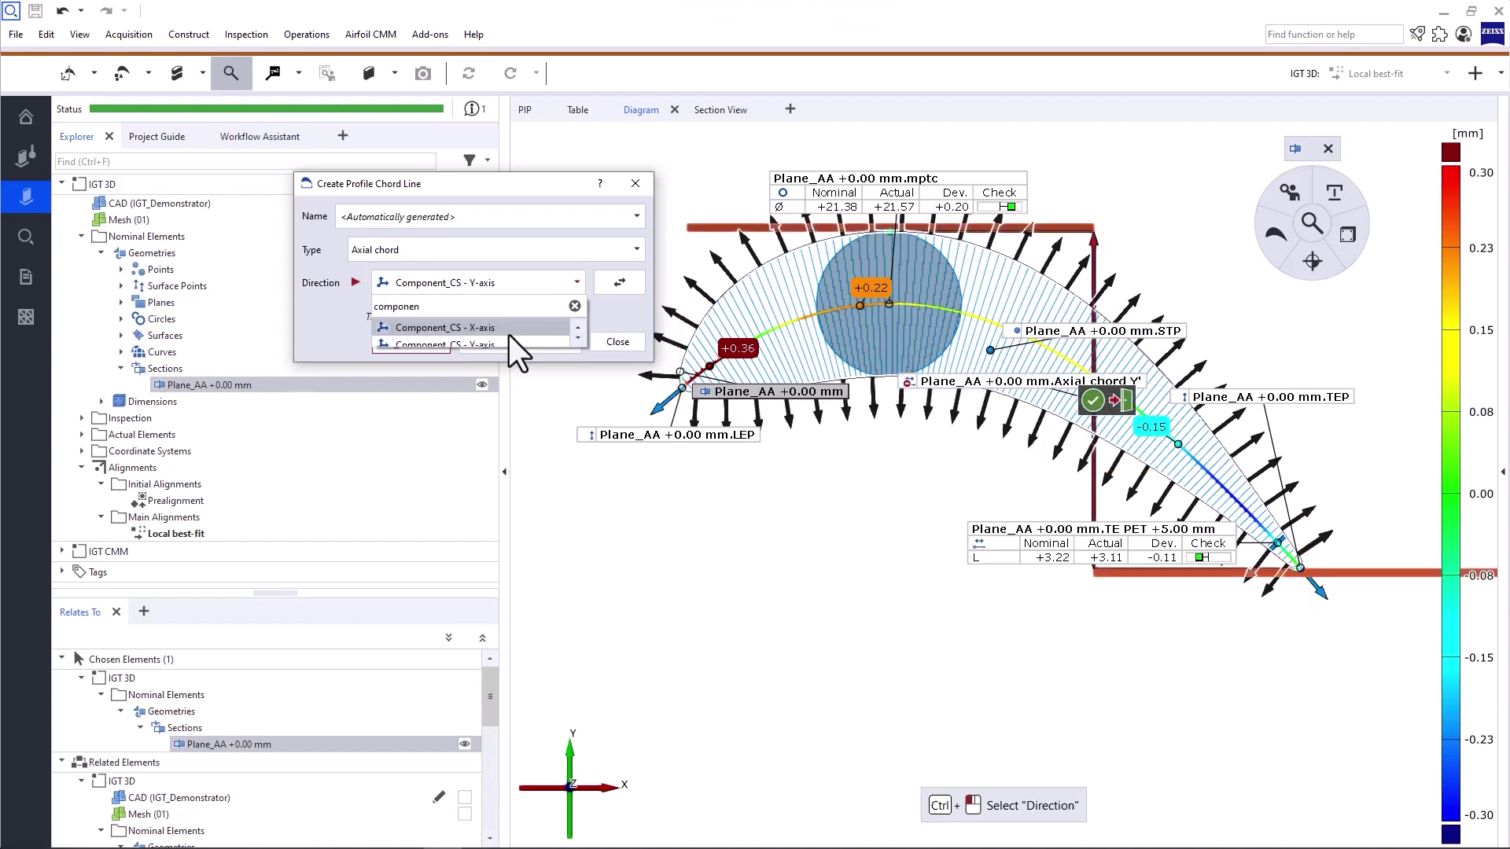
pyautogui.click(507, 327)
pyautogui.moveTo(541, 193); pyautogui.dragTo(499, 198)
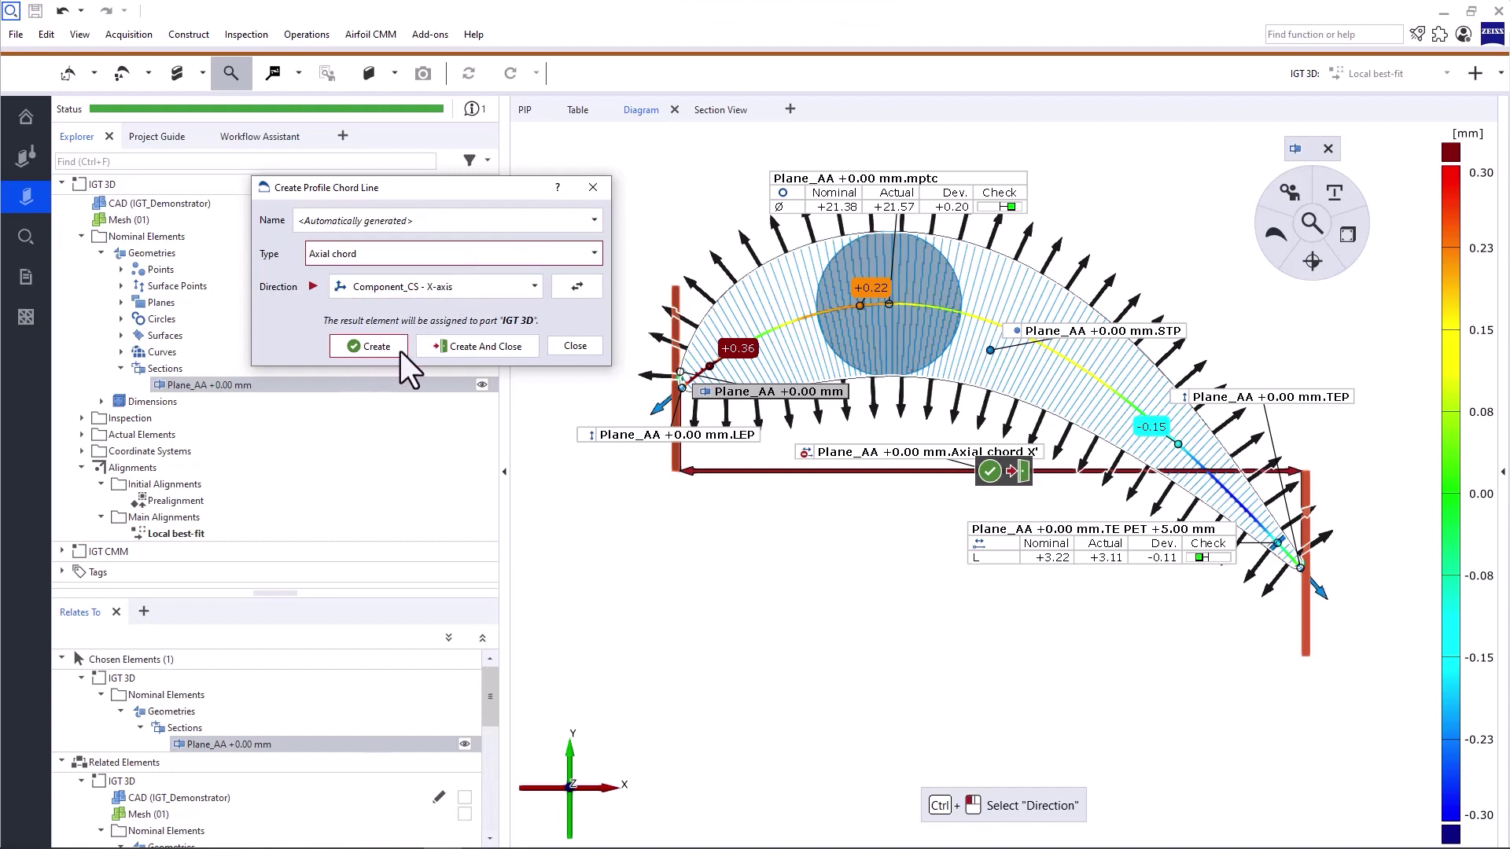
pyautogui.click(480, 351)
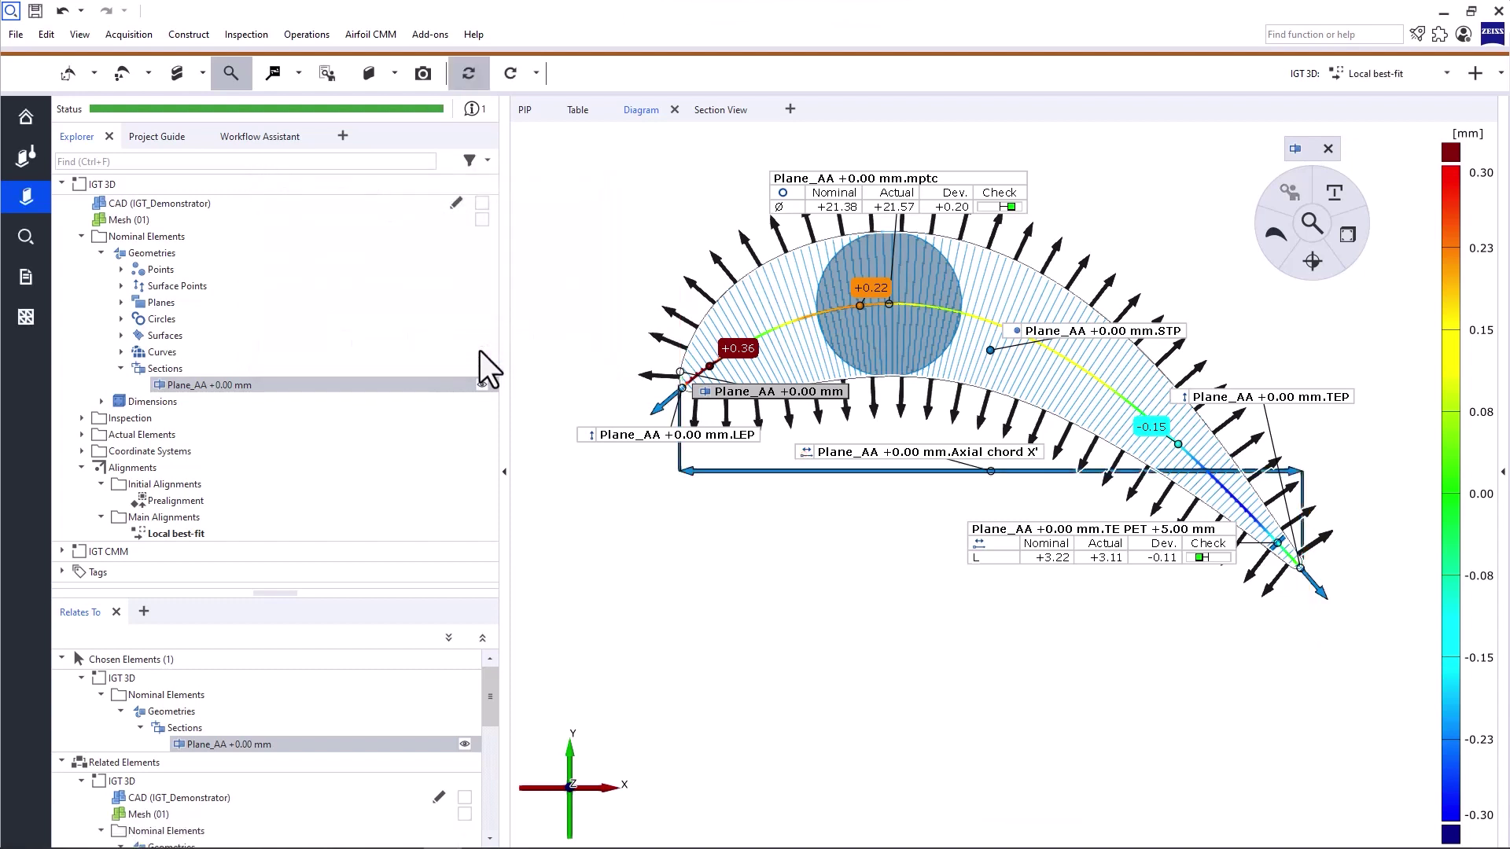
# Check the axial chord's distance against nominal with a ±0.3 mm tolerance and move its label below the profile
pyautogui.click(871, 454)
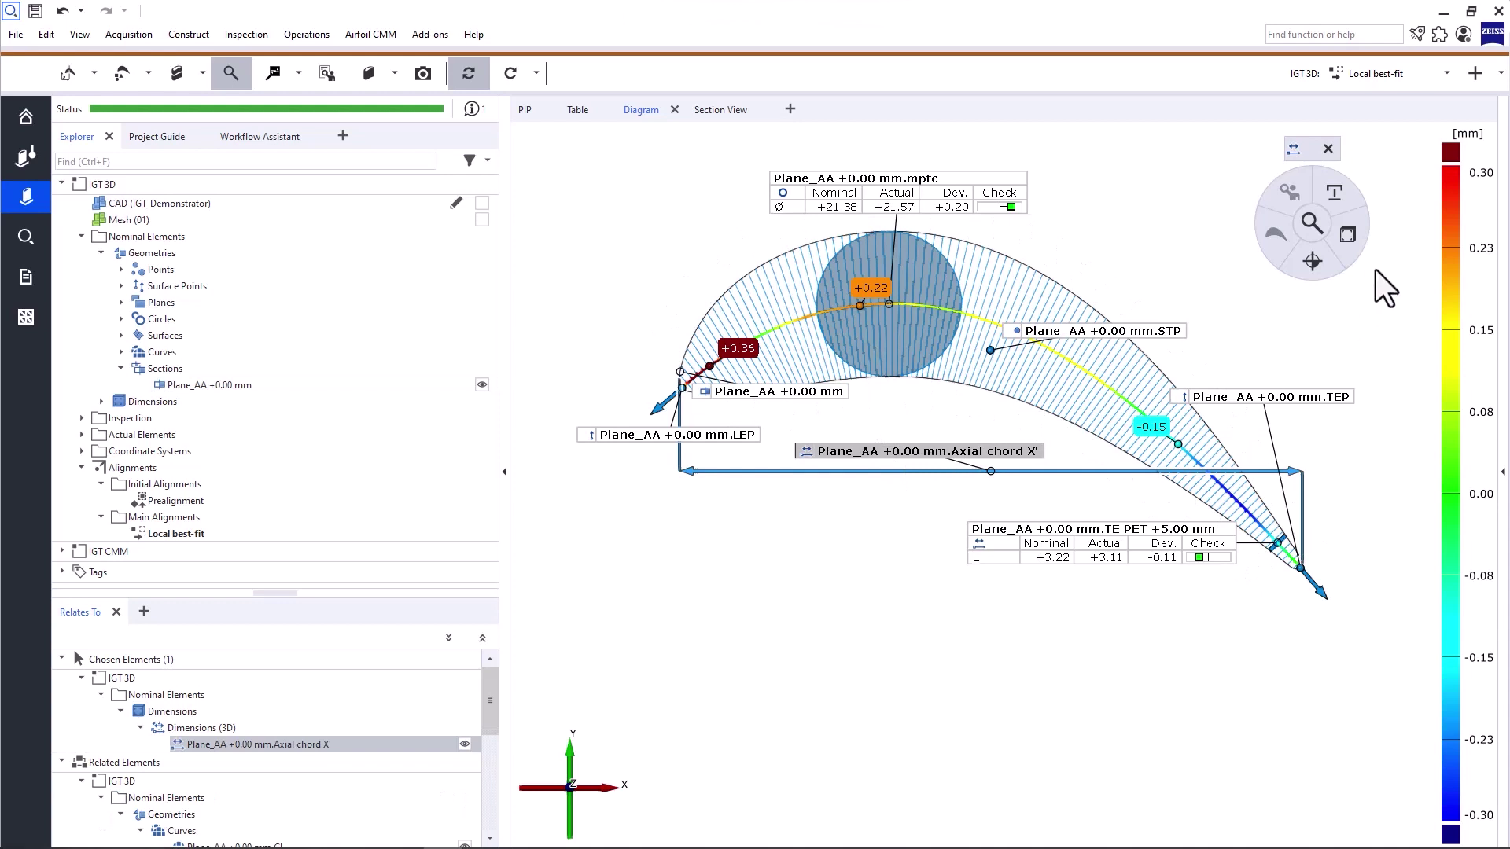
pyautogui.moveTo(1356, 239)
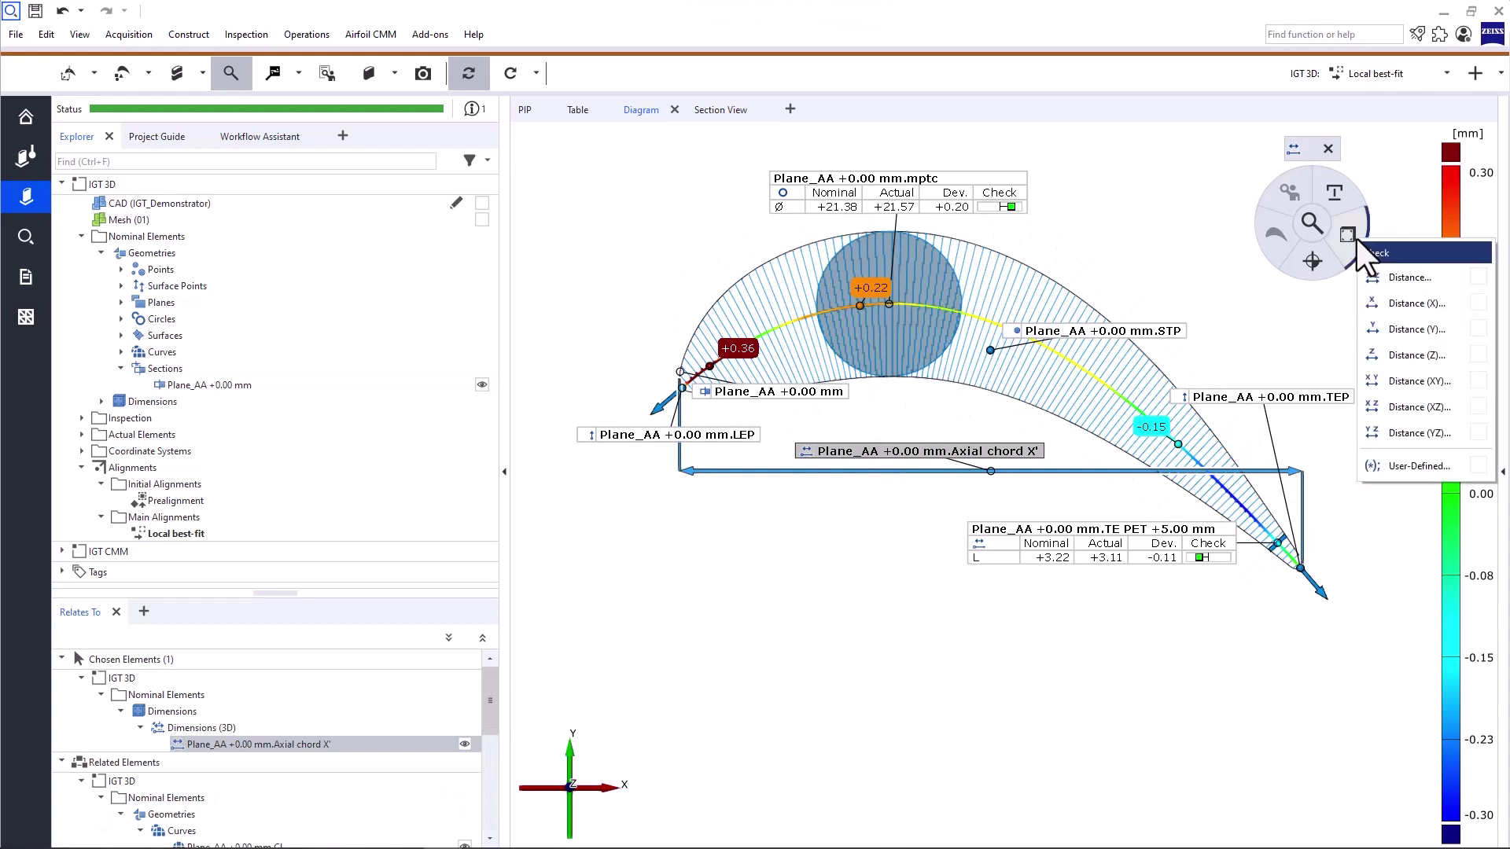
pyautogui.click(1399, 278)
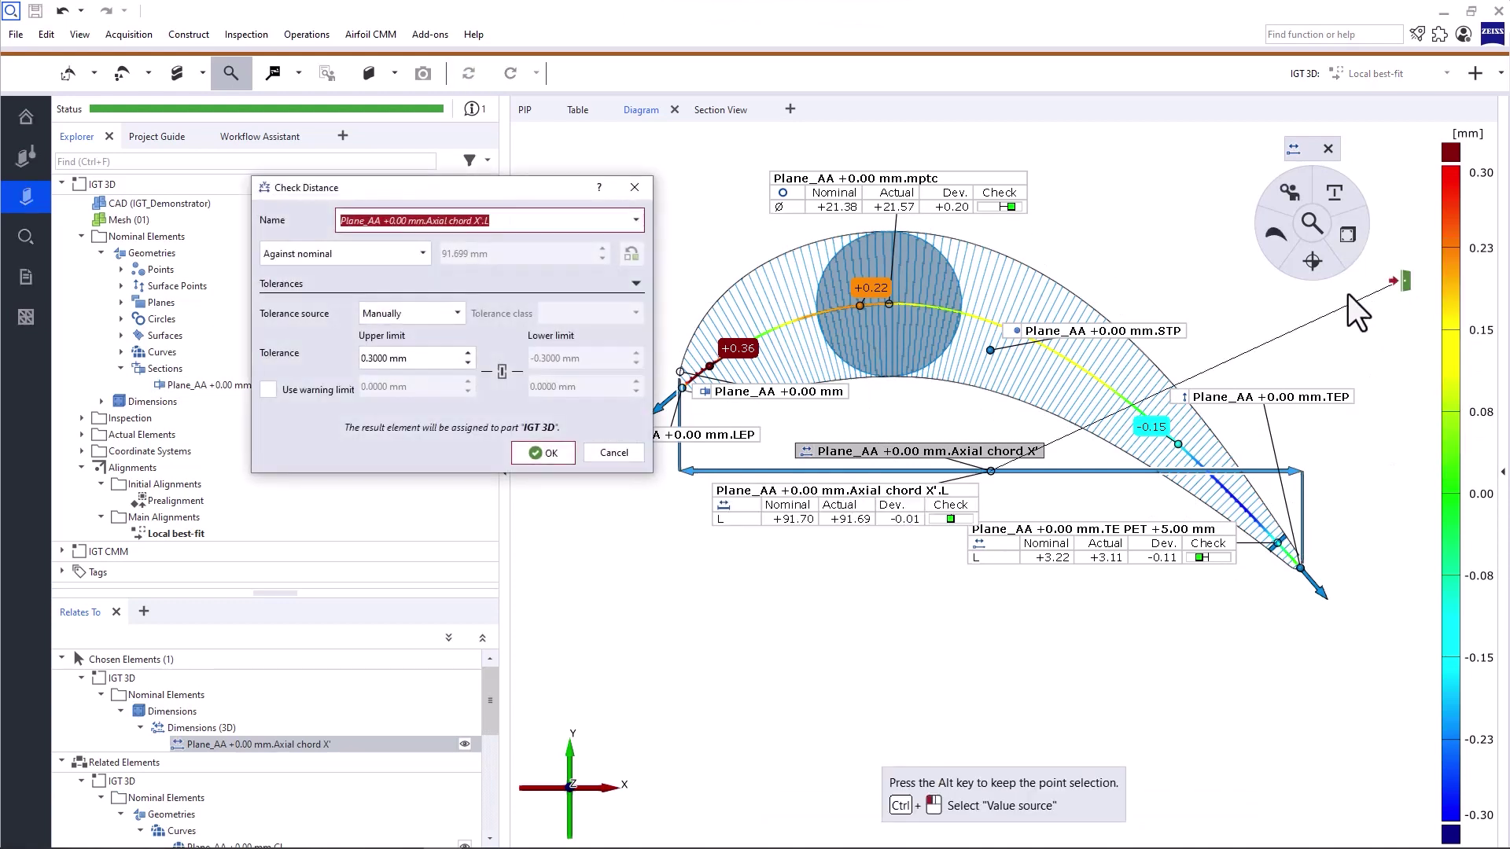
pyautogui.click(376, 360)
pyautogui.click(374, 360)
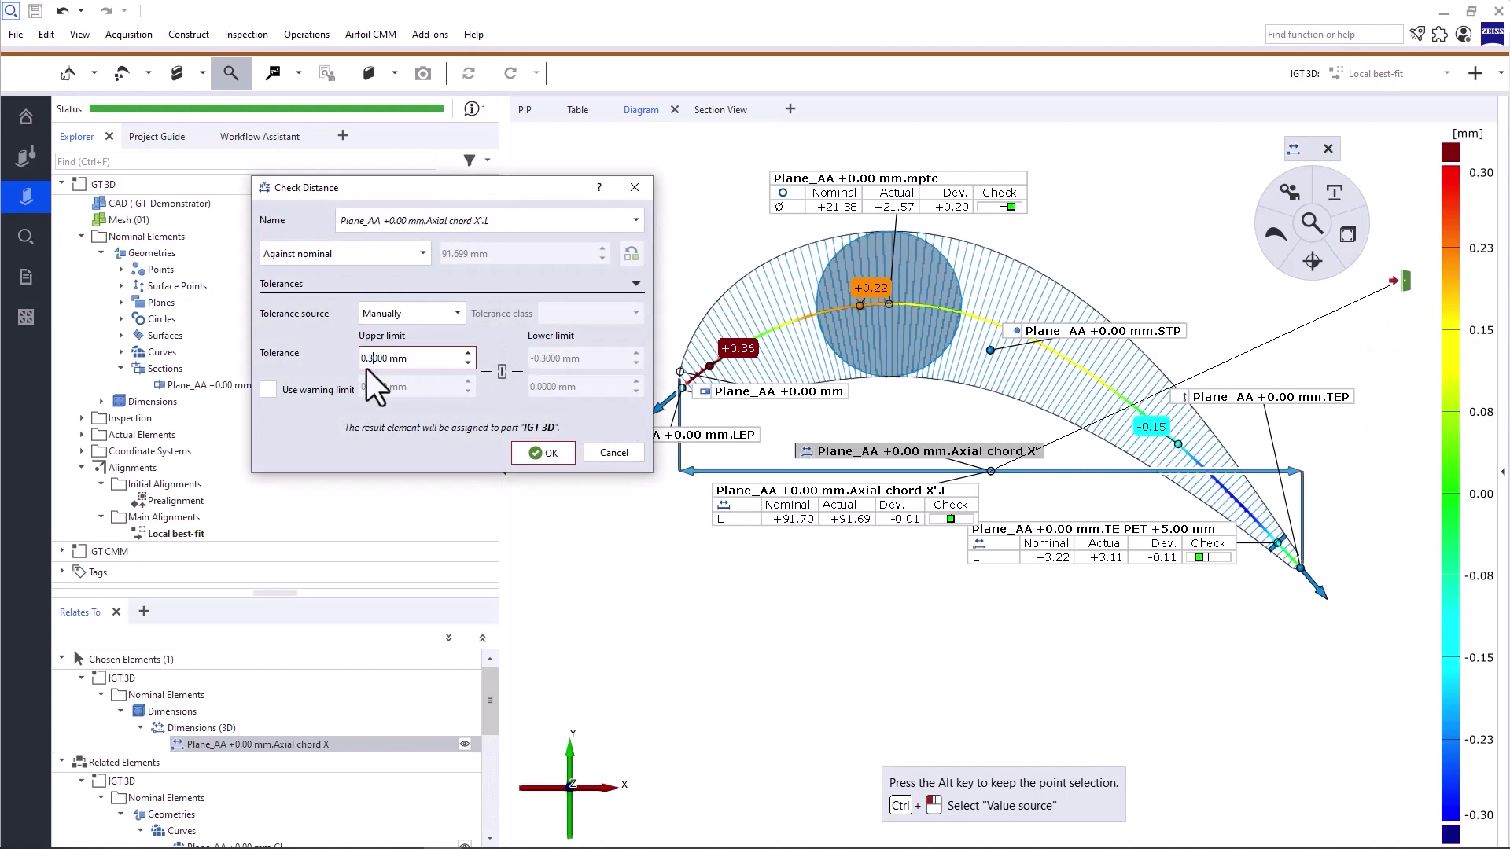
pyautogui.click(544, 451)
pyautogui.moveTo(864, 438); pyautogui.dragTo(877, 595)
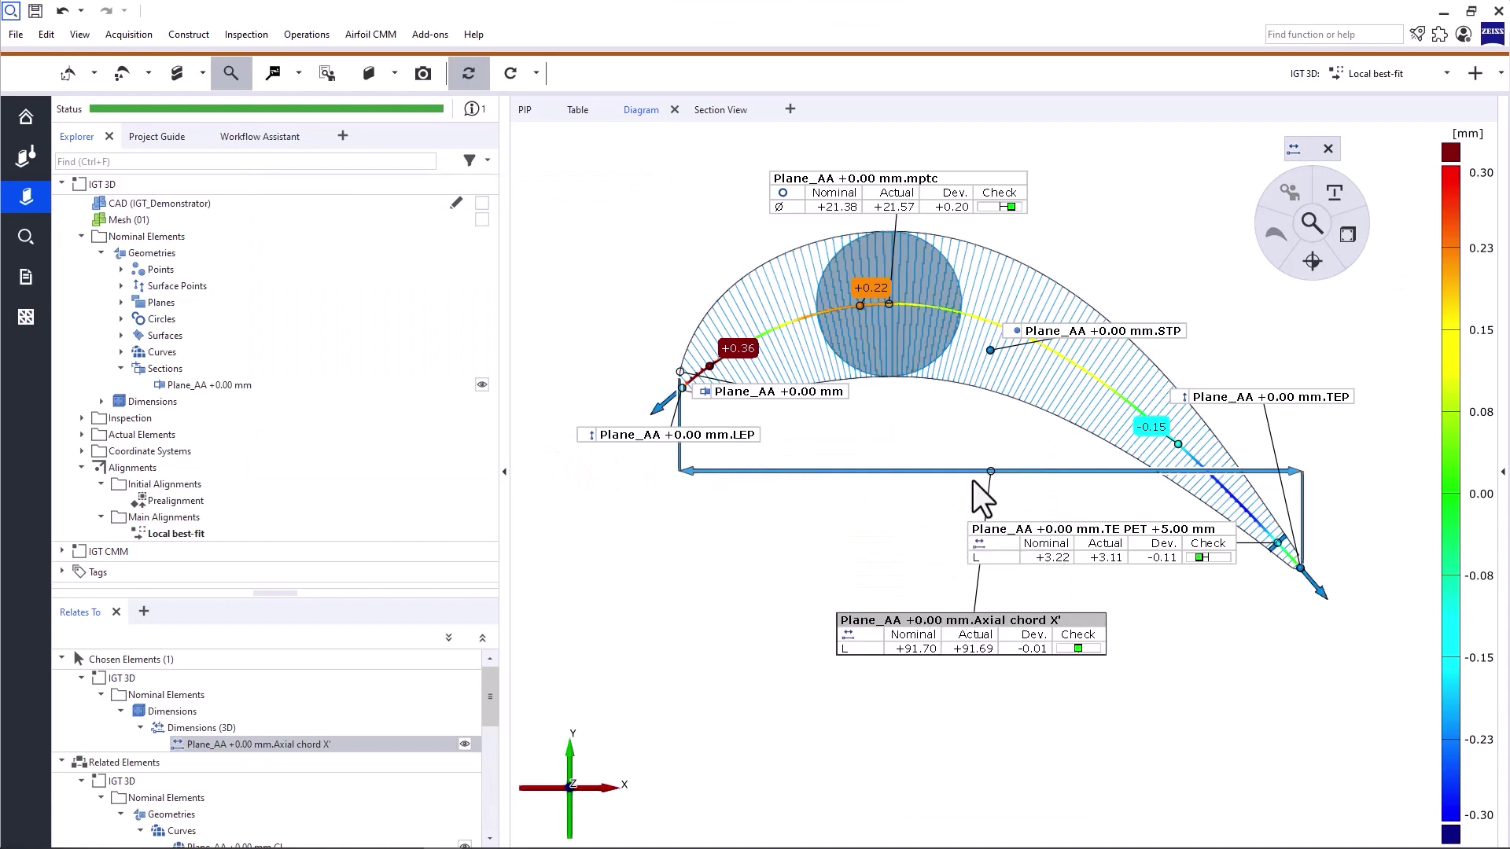
# Select the axial chord's distance check and move its dimension line down, clear of the airfoil profile
pyautogui.click(906, 647)
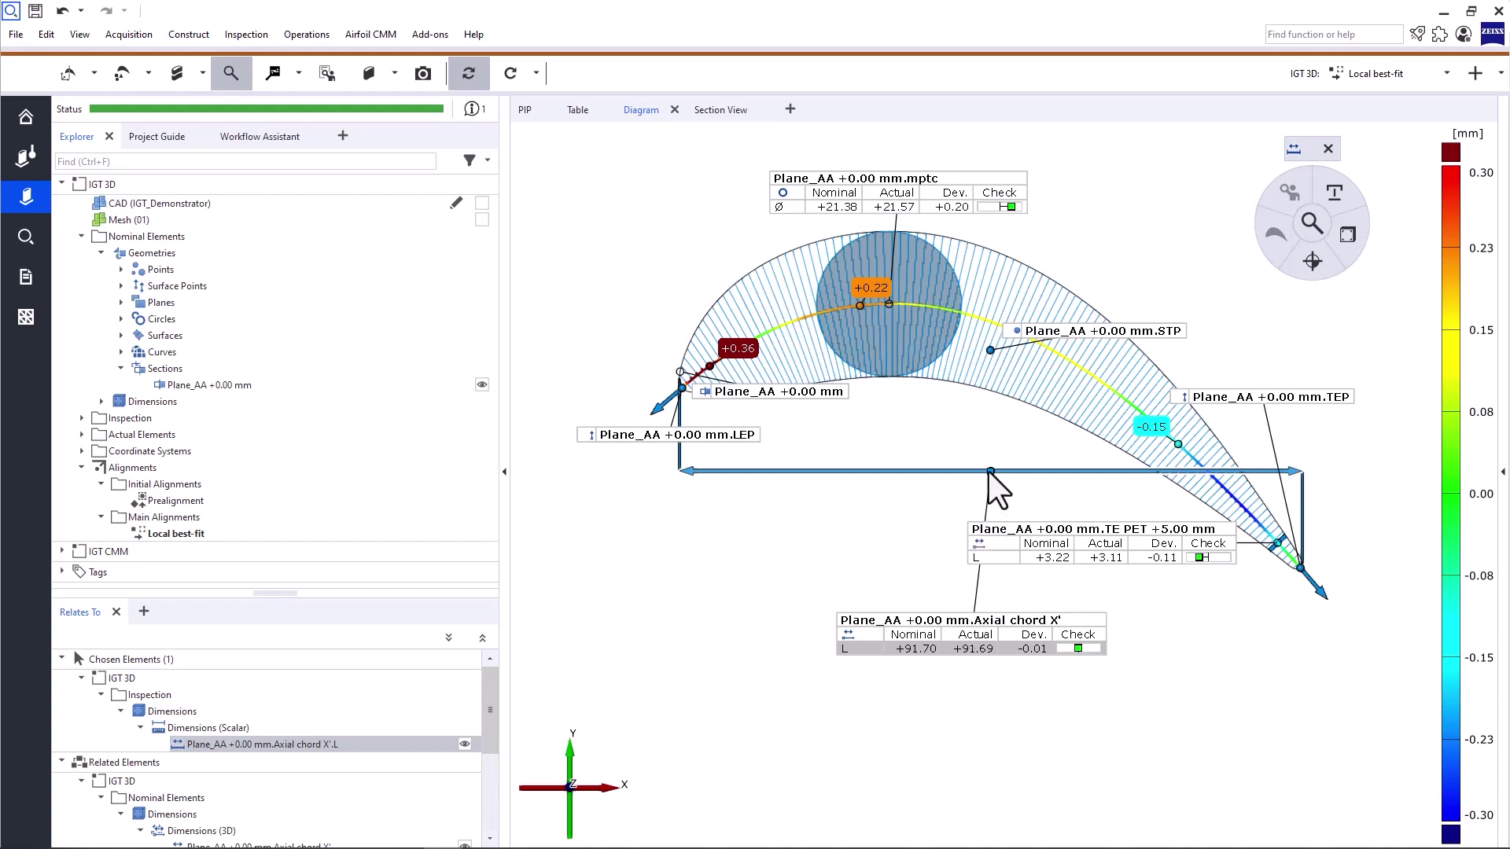
pyautogui.scroll(3, 988, 472)
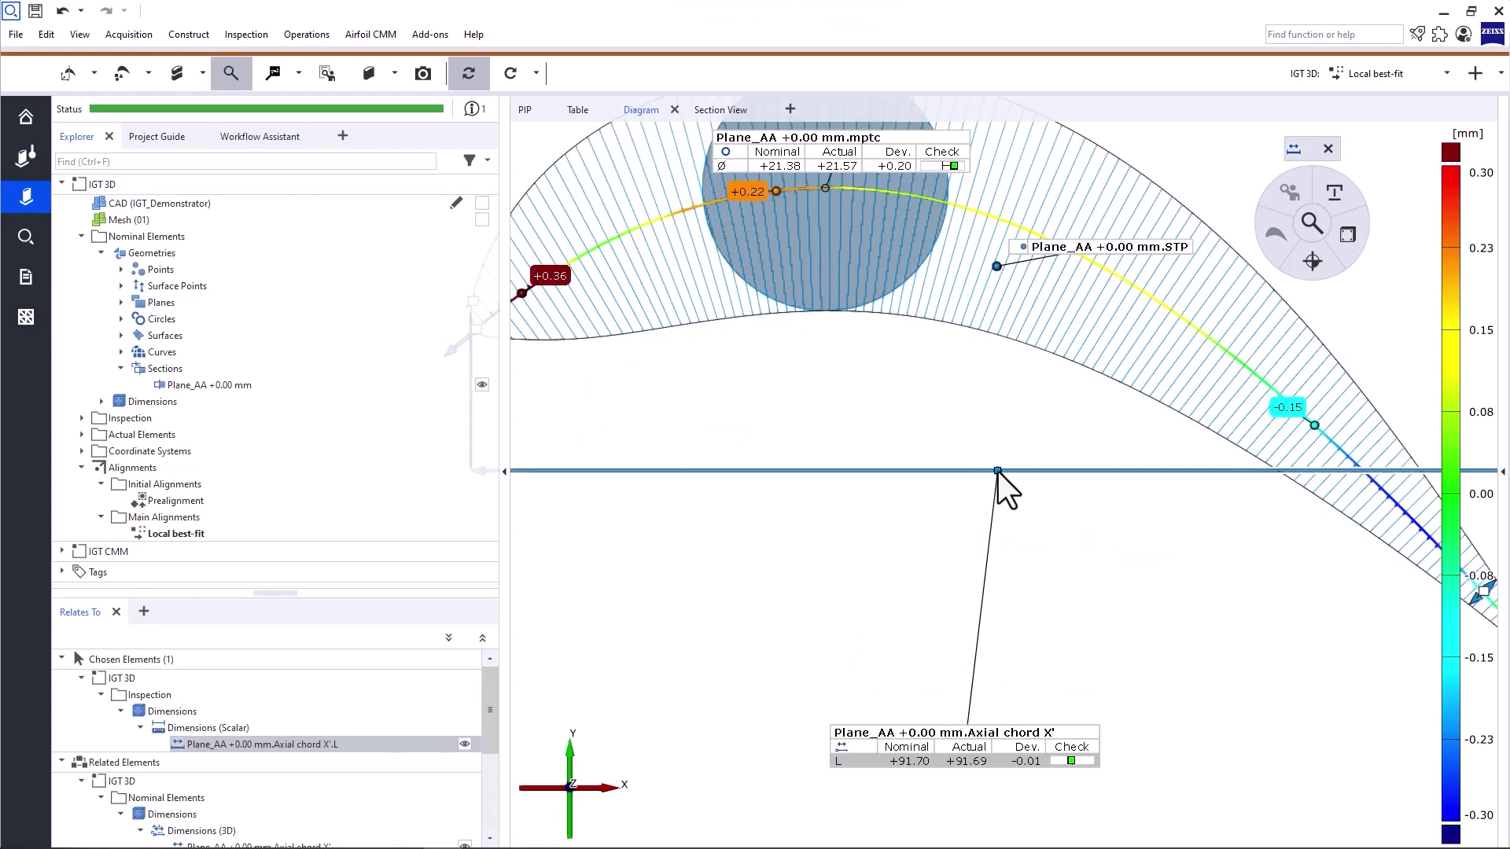
pyautogui.moveTo(998, 472); pyautogui.dragTo(945, 787)
# Hide the duplicate axial chord dimension without a check result and shift the trailing edge thickness label slightly away from the profile
pyautogui.click(956, 700)
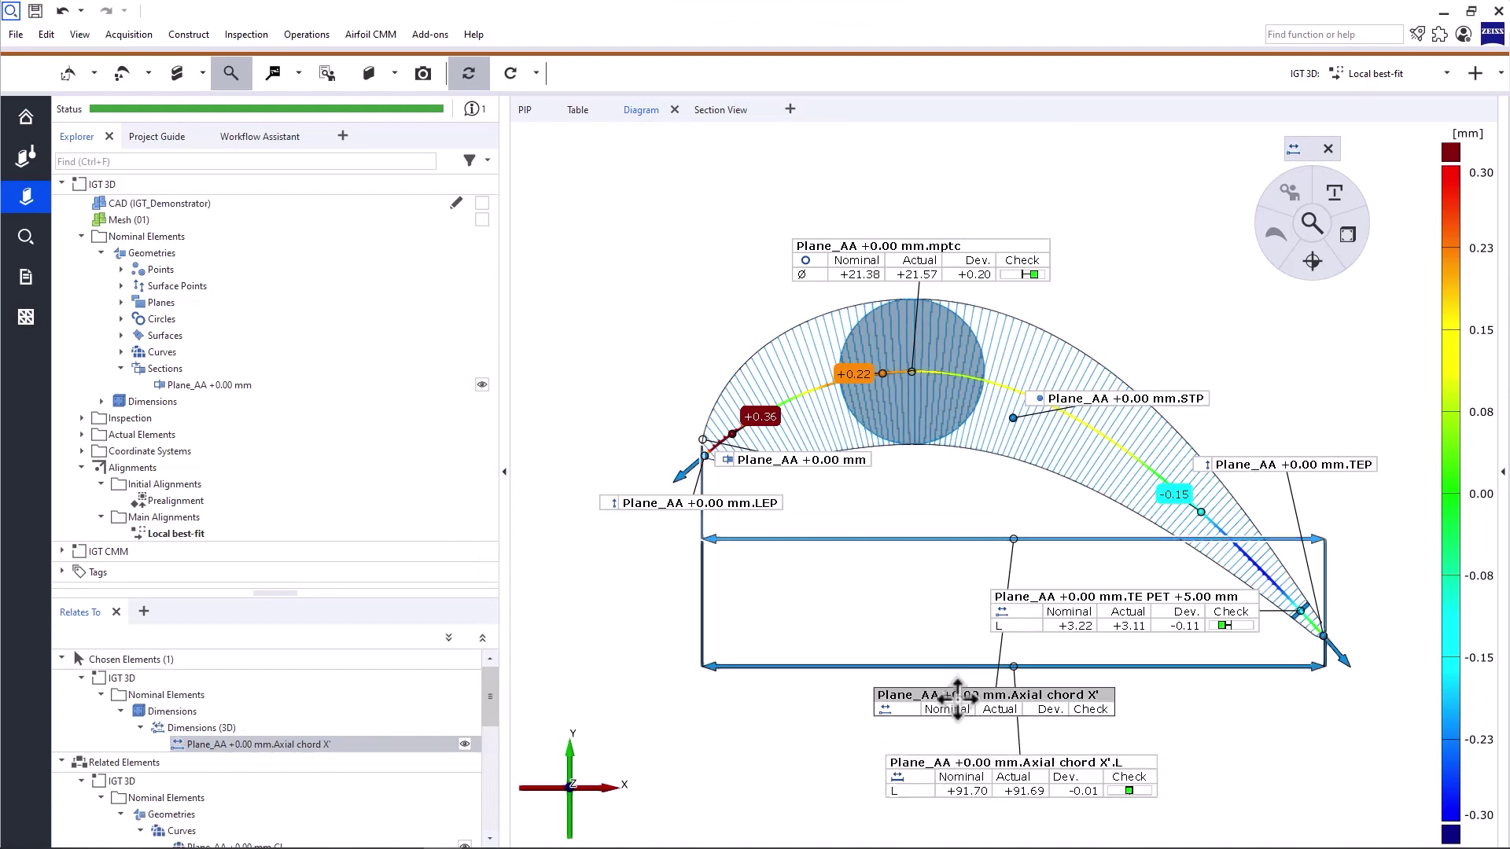
pyautogui.press('Delete')
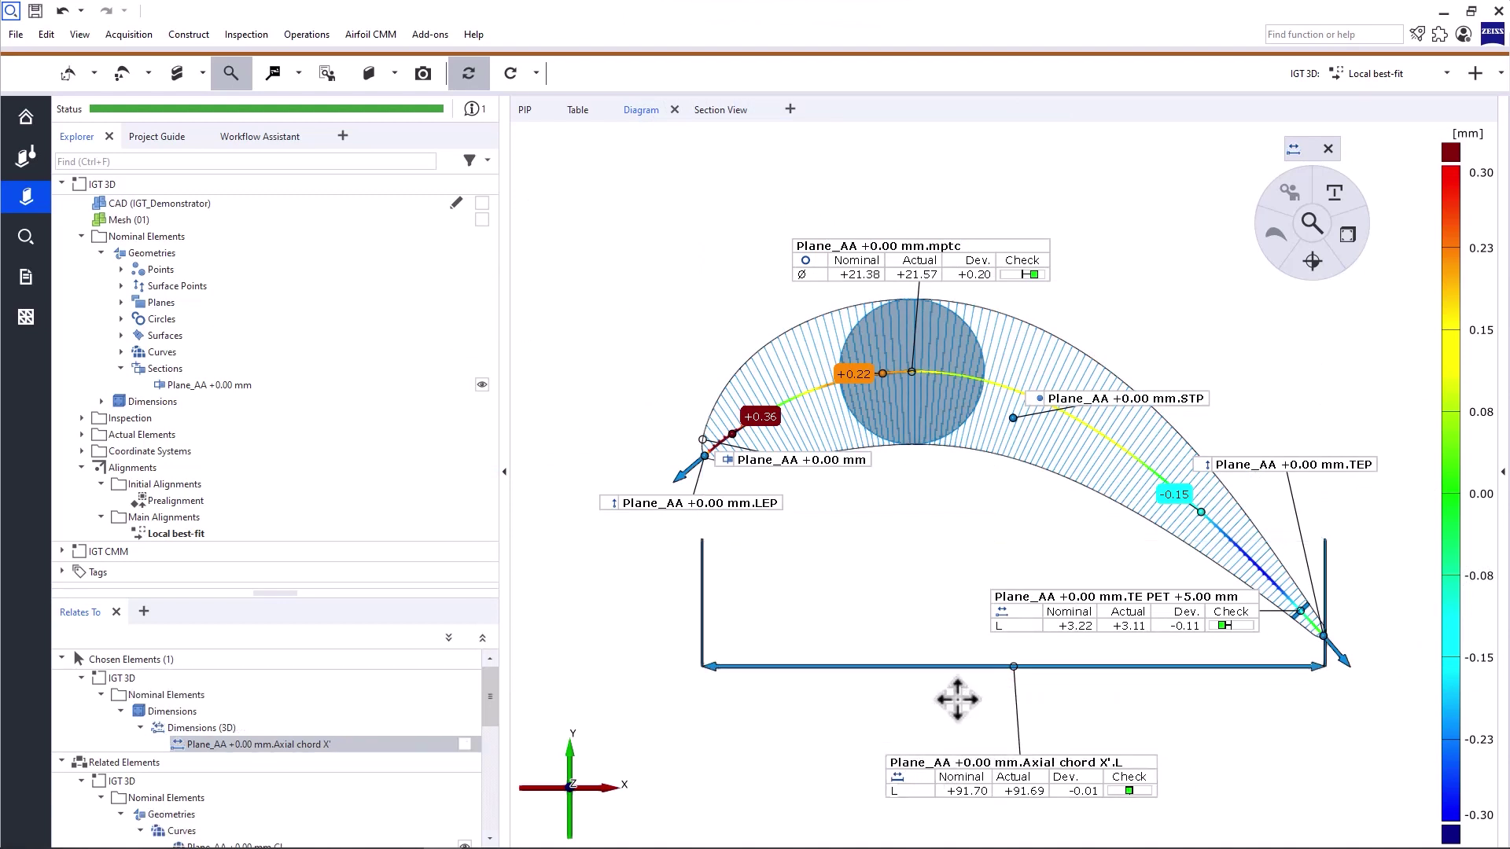
pyautogui.click(1097, 601)
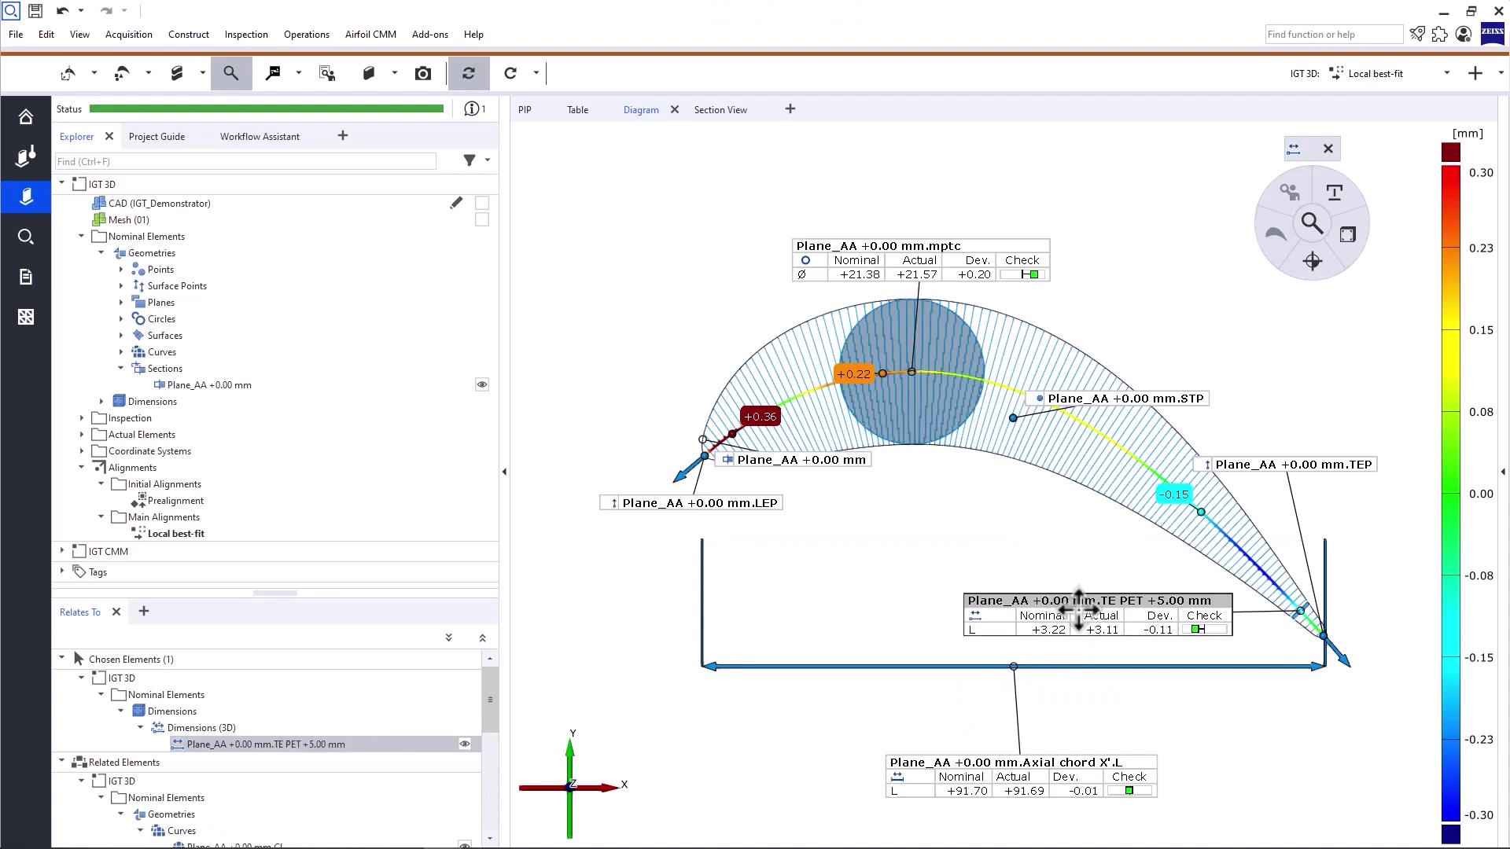
pyautogui.moveTo(987, 519); pyautogui.dragTo(951, 455, button='right')
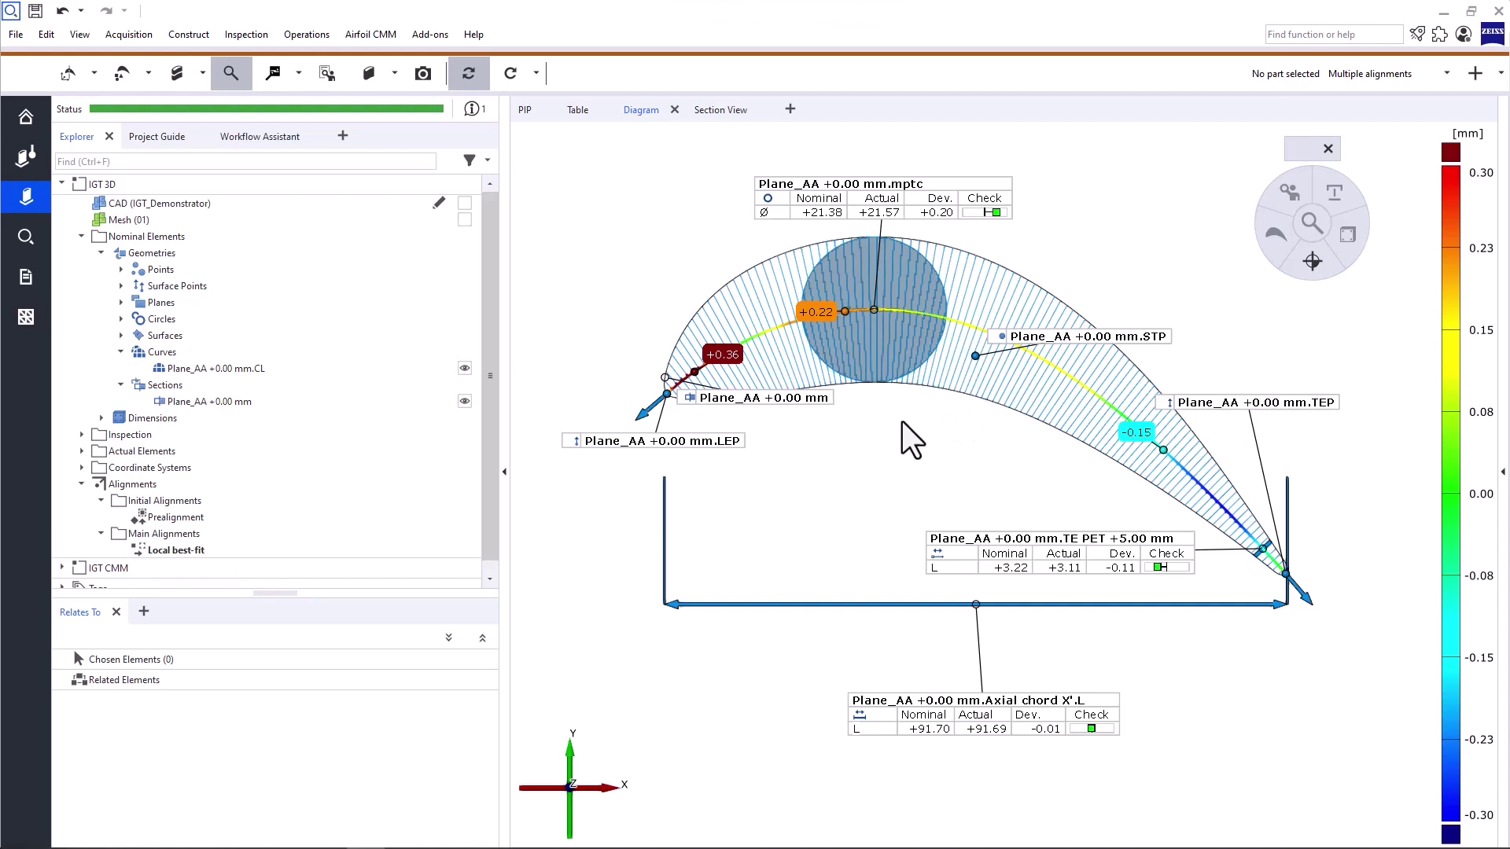
# Change the Plane_AA +0.00 mm.CL camber line's calculation method to Skeleton line in its expert creation parameters
pyautogui.click(254, 368)
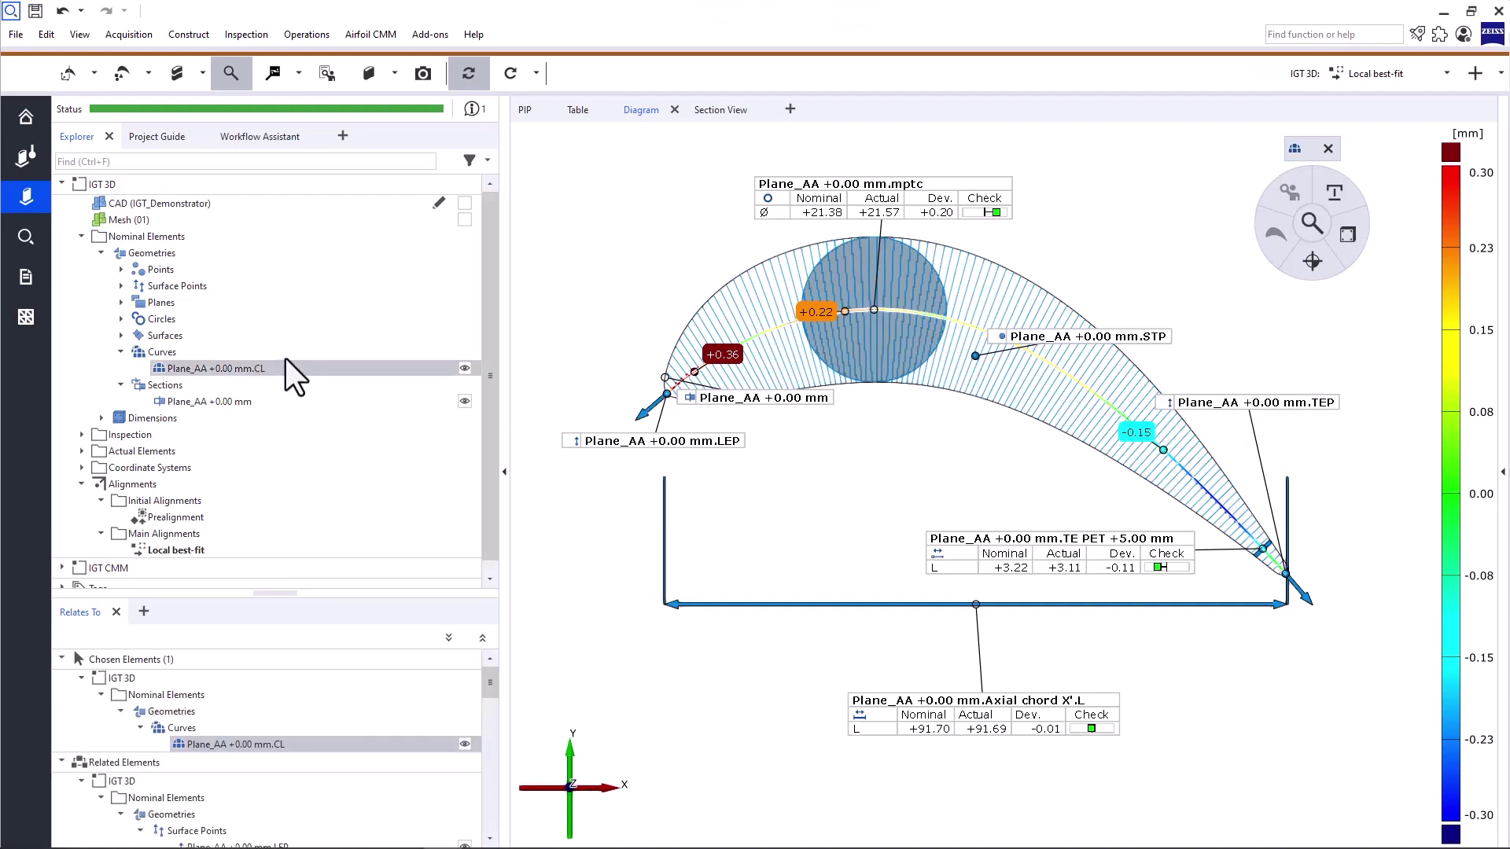
pyautogui.rightClick(285, 371)
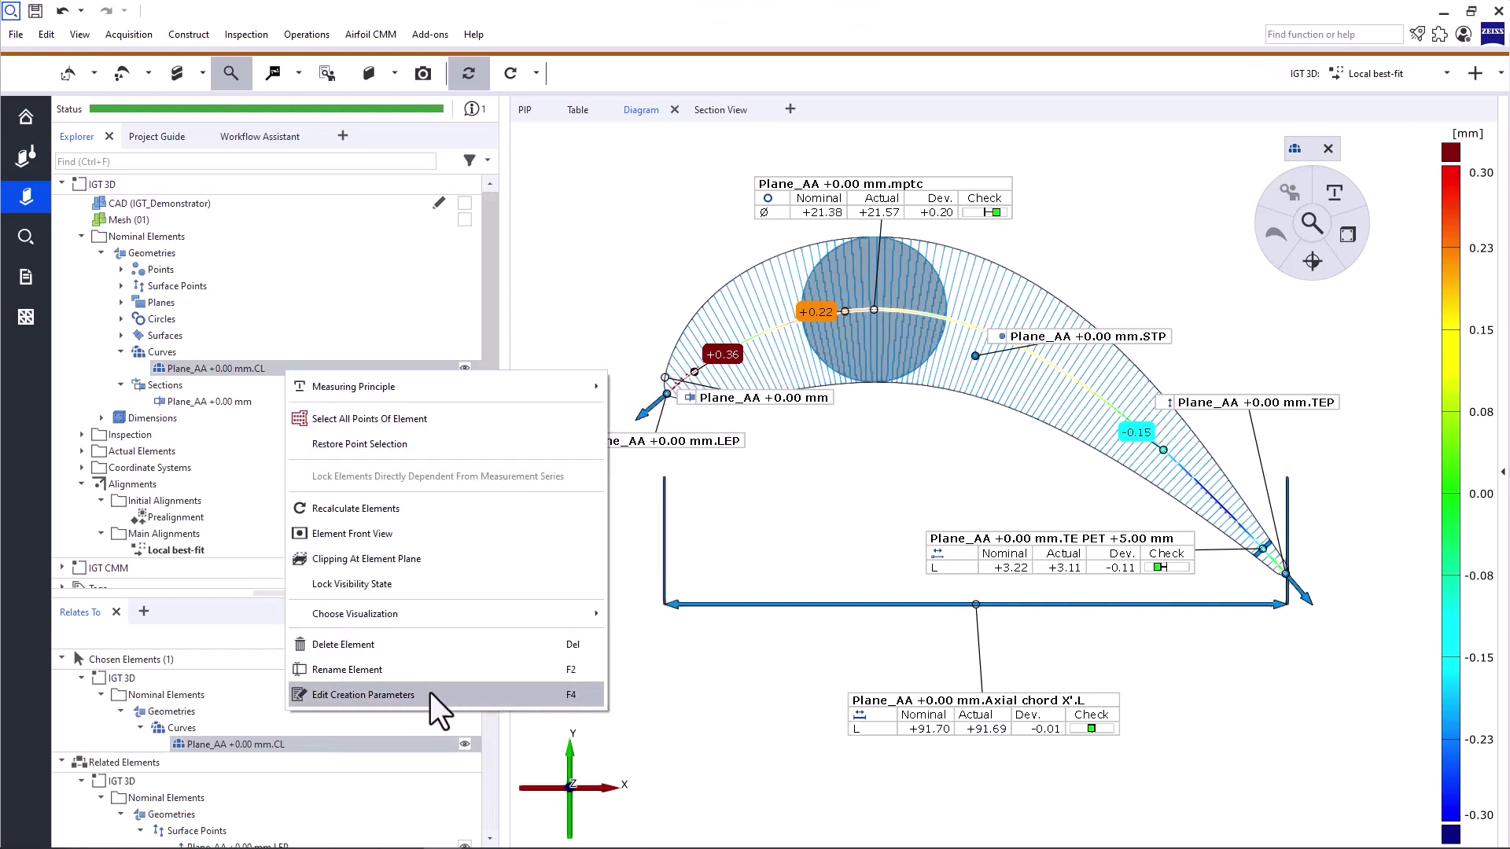
pyautogui.click(362, 694)
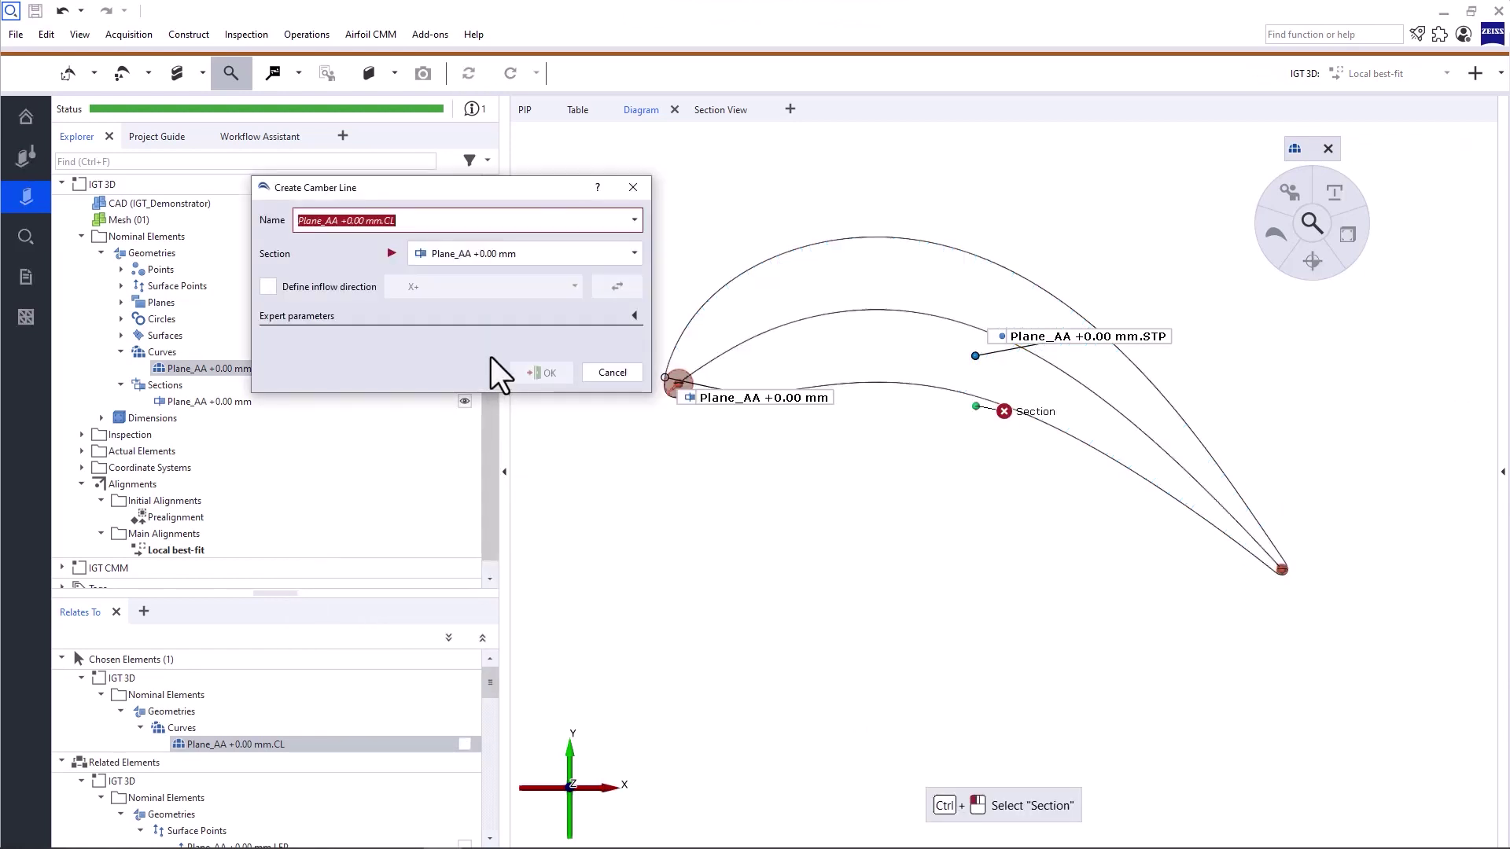
pyautogui.click(635, 317)
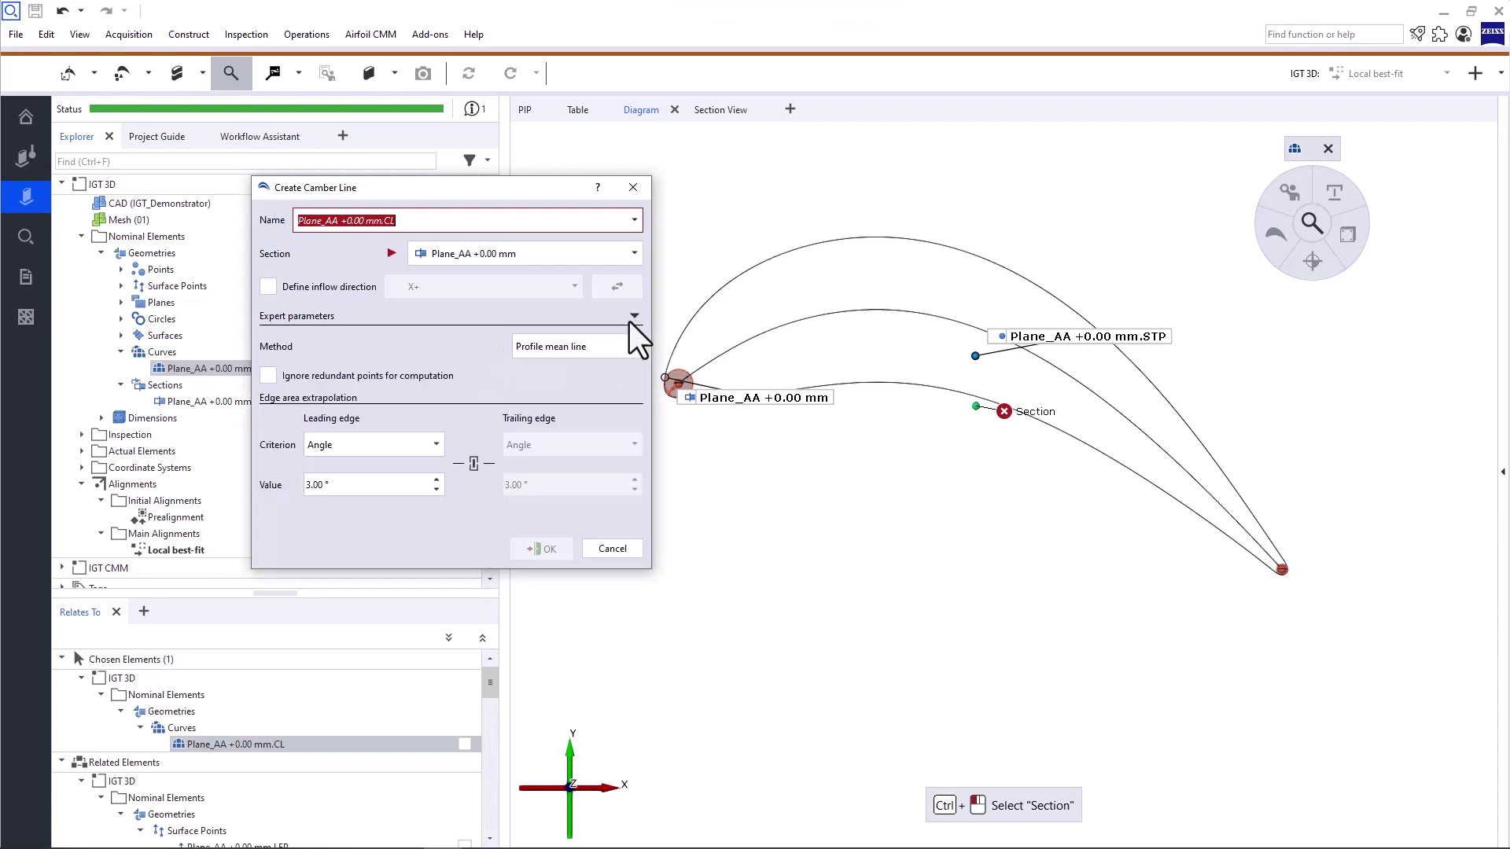
pyautogui.click(597, 346)
pyautogui.click(588, 379)
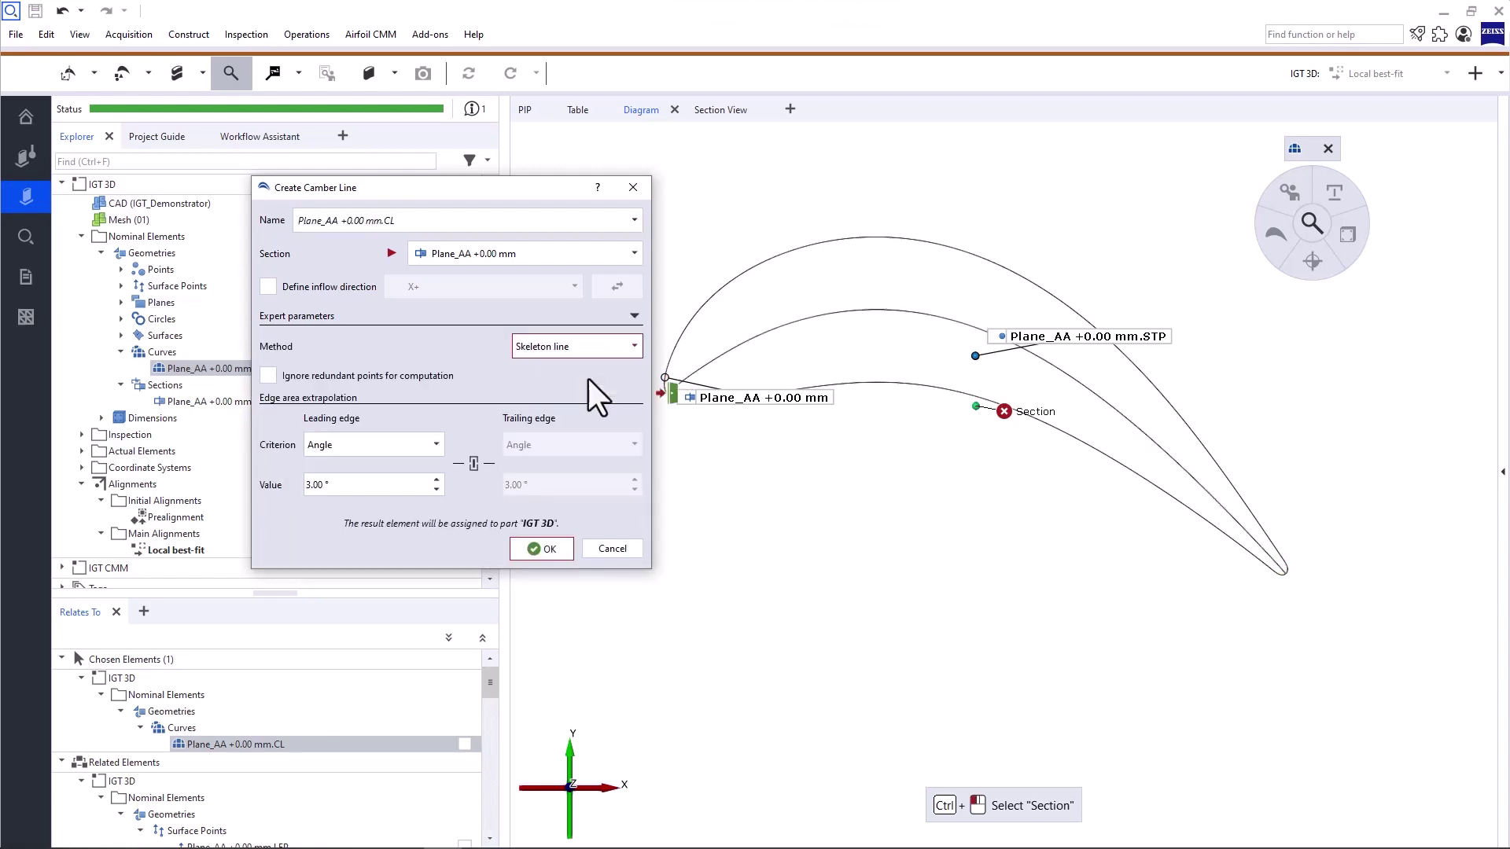
pyautogui.click(548, 548)
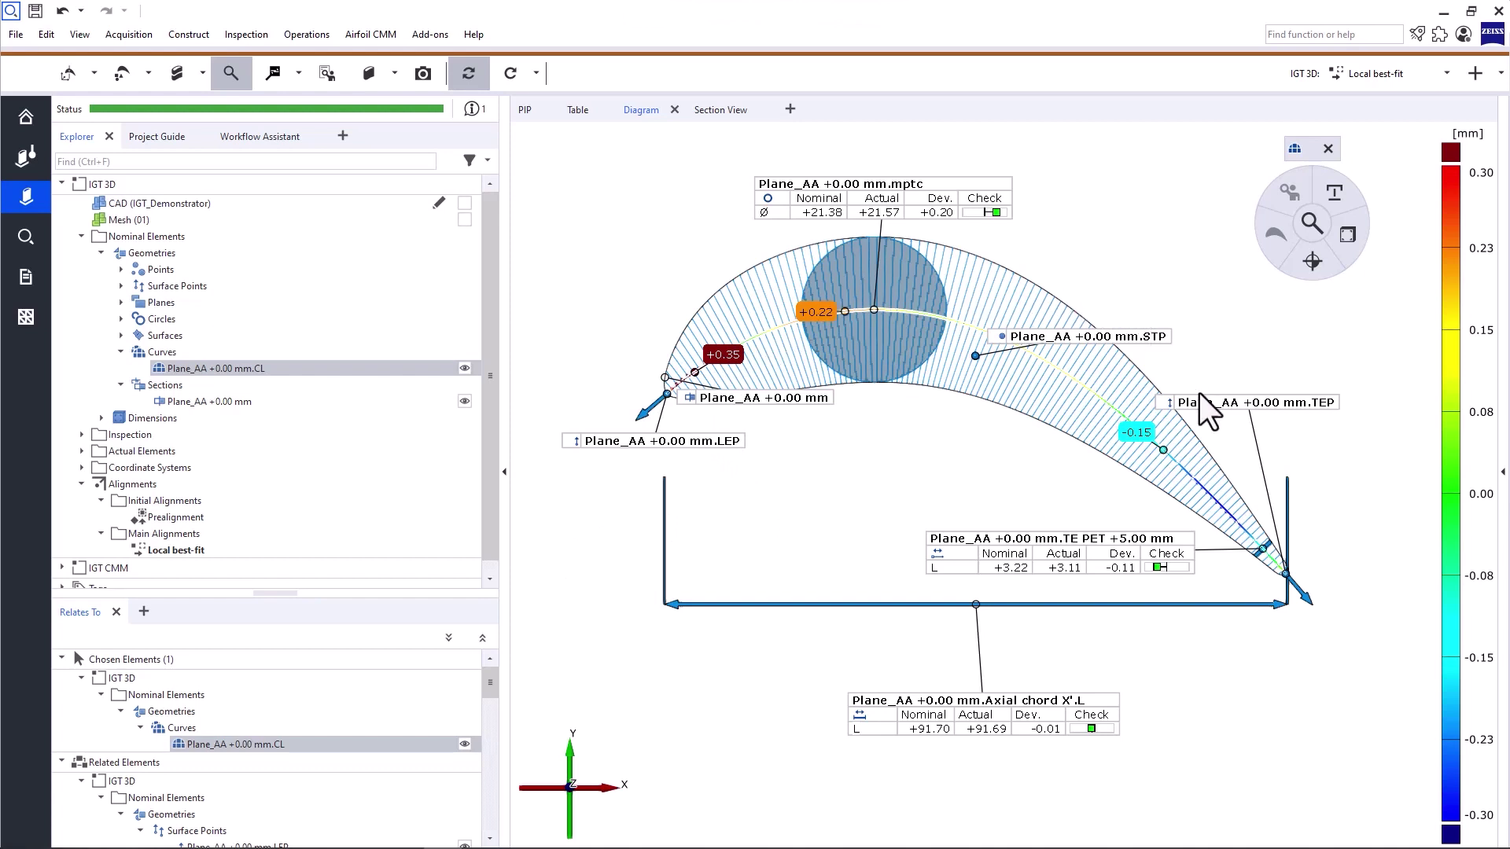
# Review the dependent results one by one: trailing edge thickness, axial chord check, thickness distribution deviation and maximum profile circle
pyautogui.click(1121, 540)
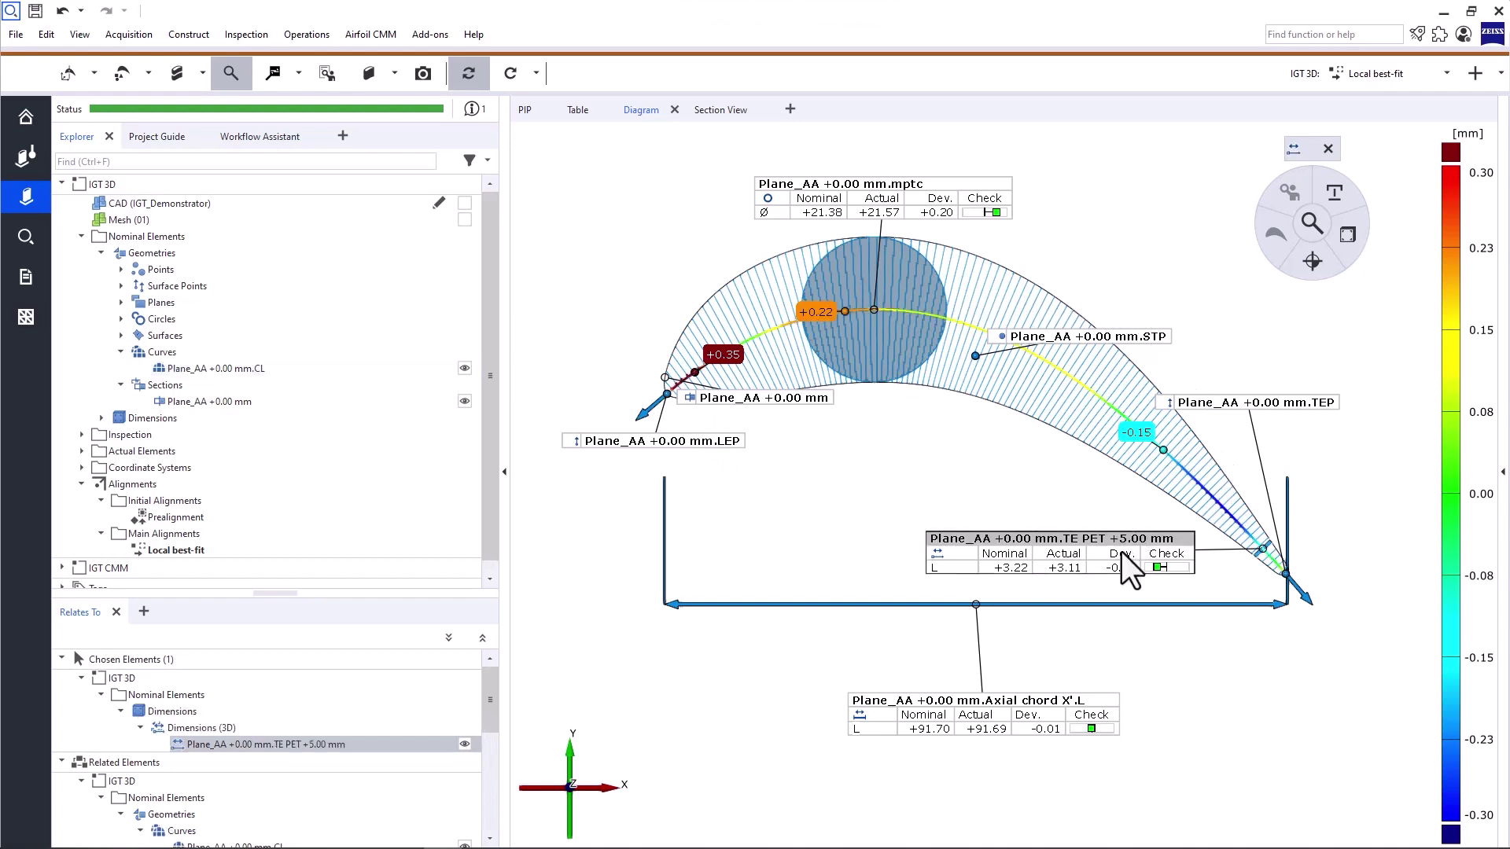
pyautogui.click(1033, 703)
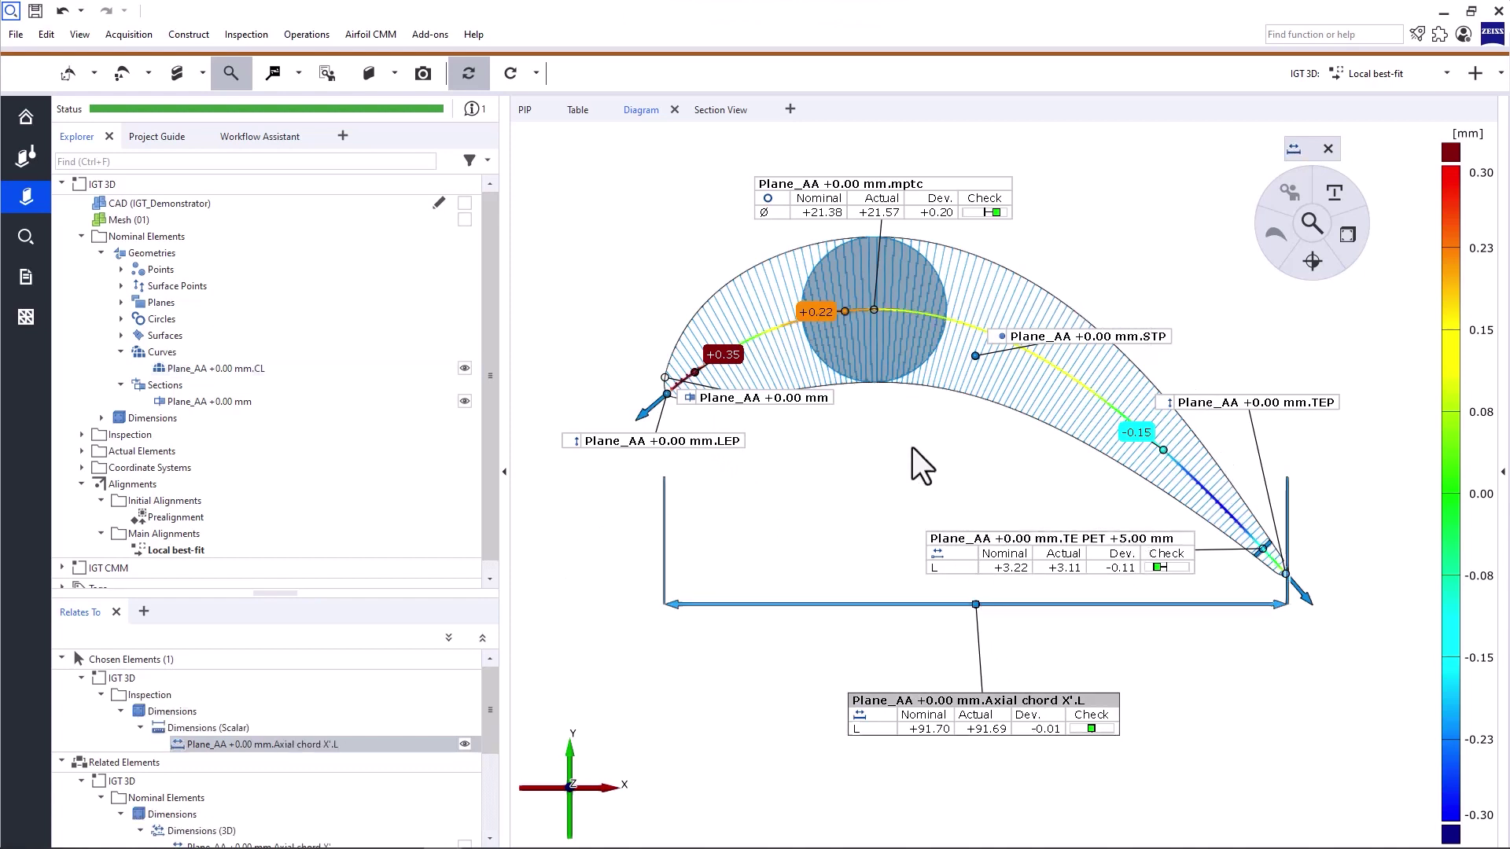
pyautogui.click(772, 328)
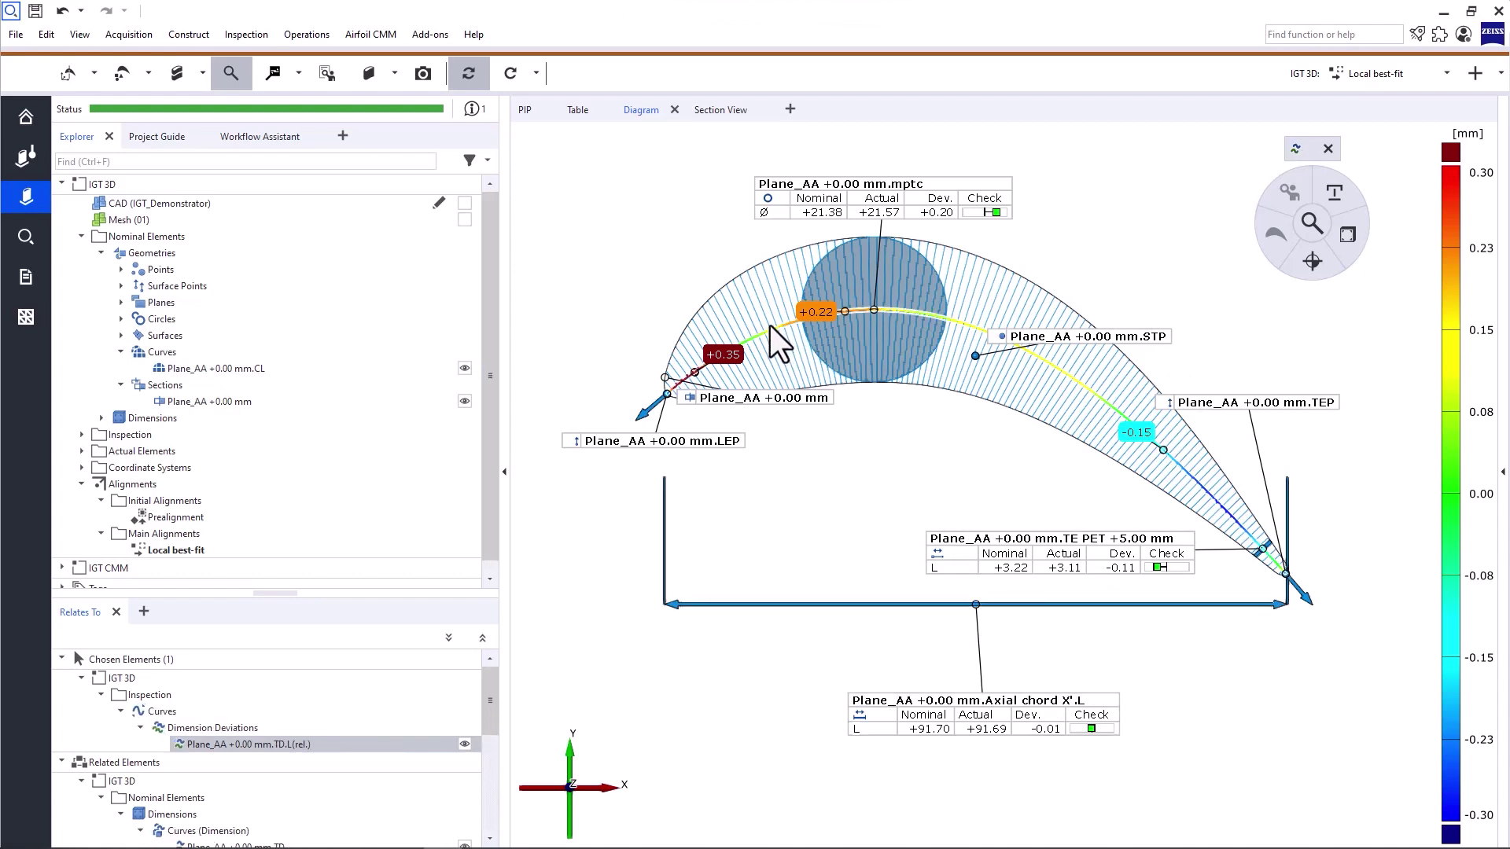
pyautogui.click(842, 183)
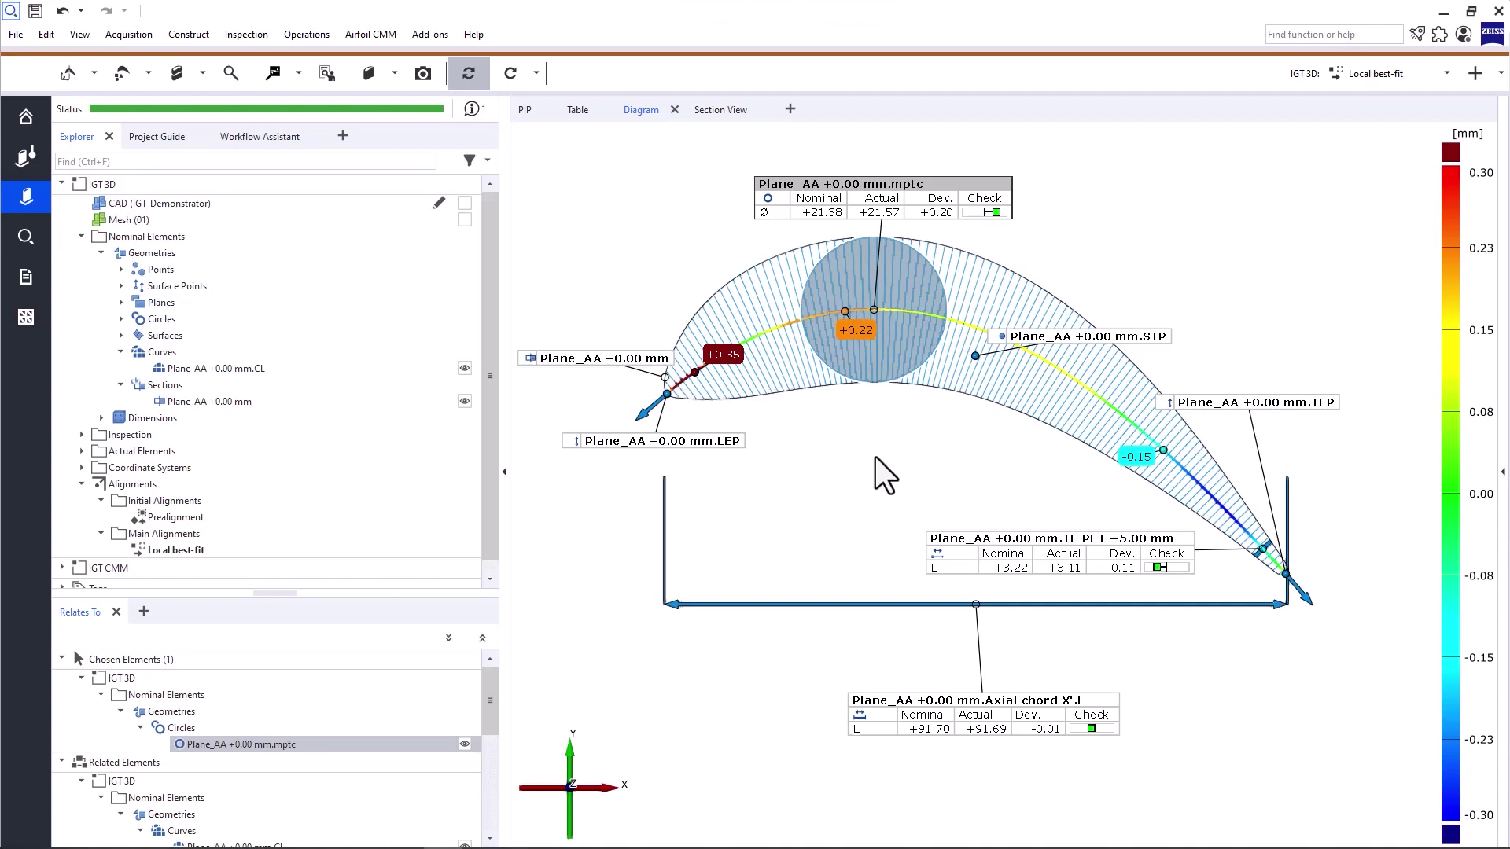
# Move the section, LEP, STP and TEP labels outward so they sit clear of the airfoil profile
pyautogui.moveTo(688, 397); pyautogui.dragTo(647, 290)
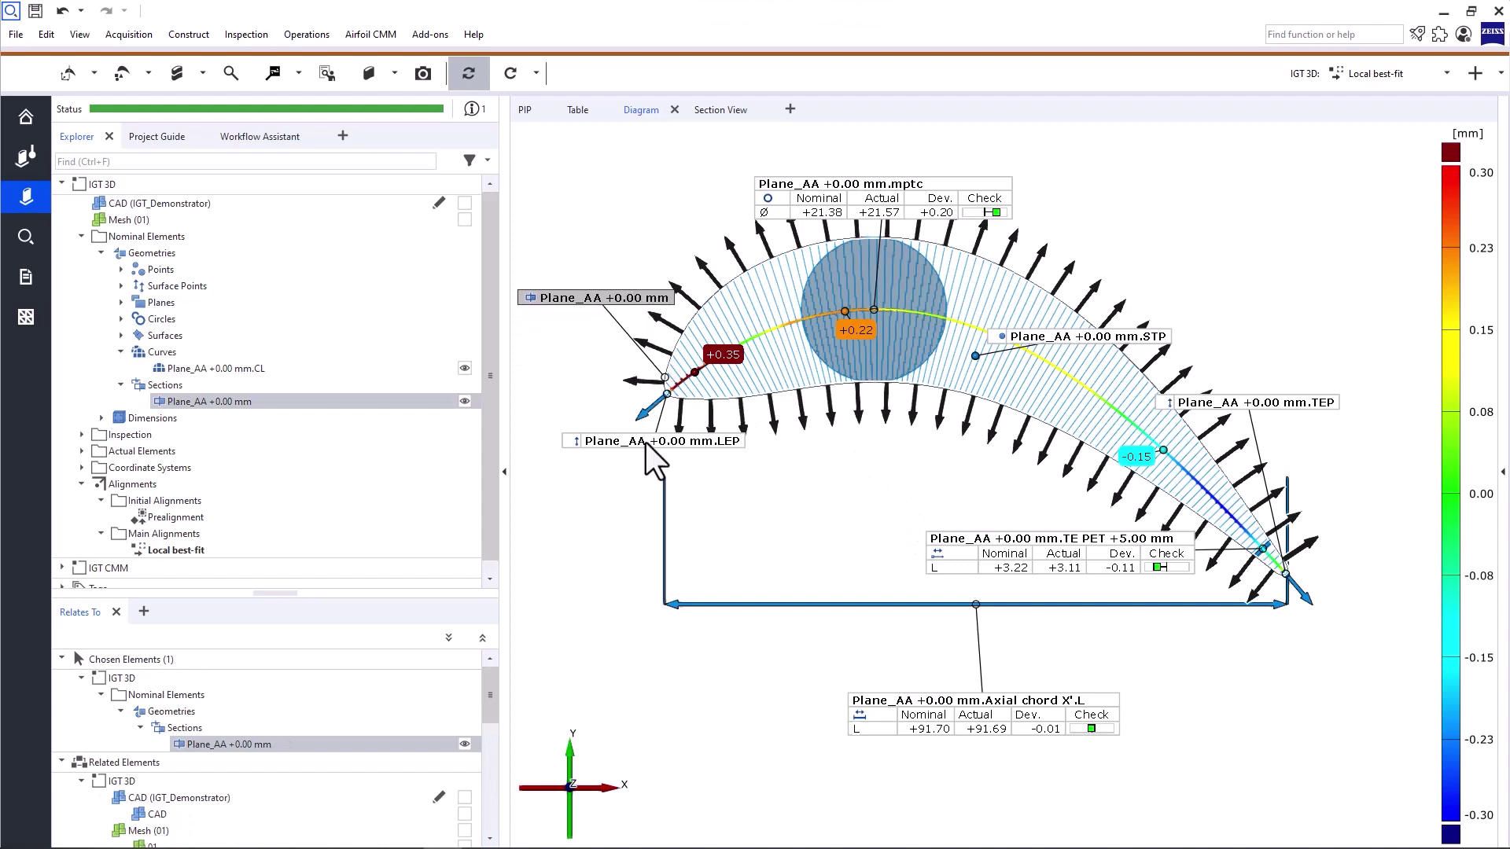
pyautogui.moveTo(644, 440); pyautogui.dragTo(672, 459)
pyautogui.click(1096, 332)
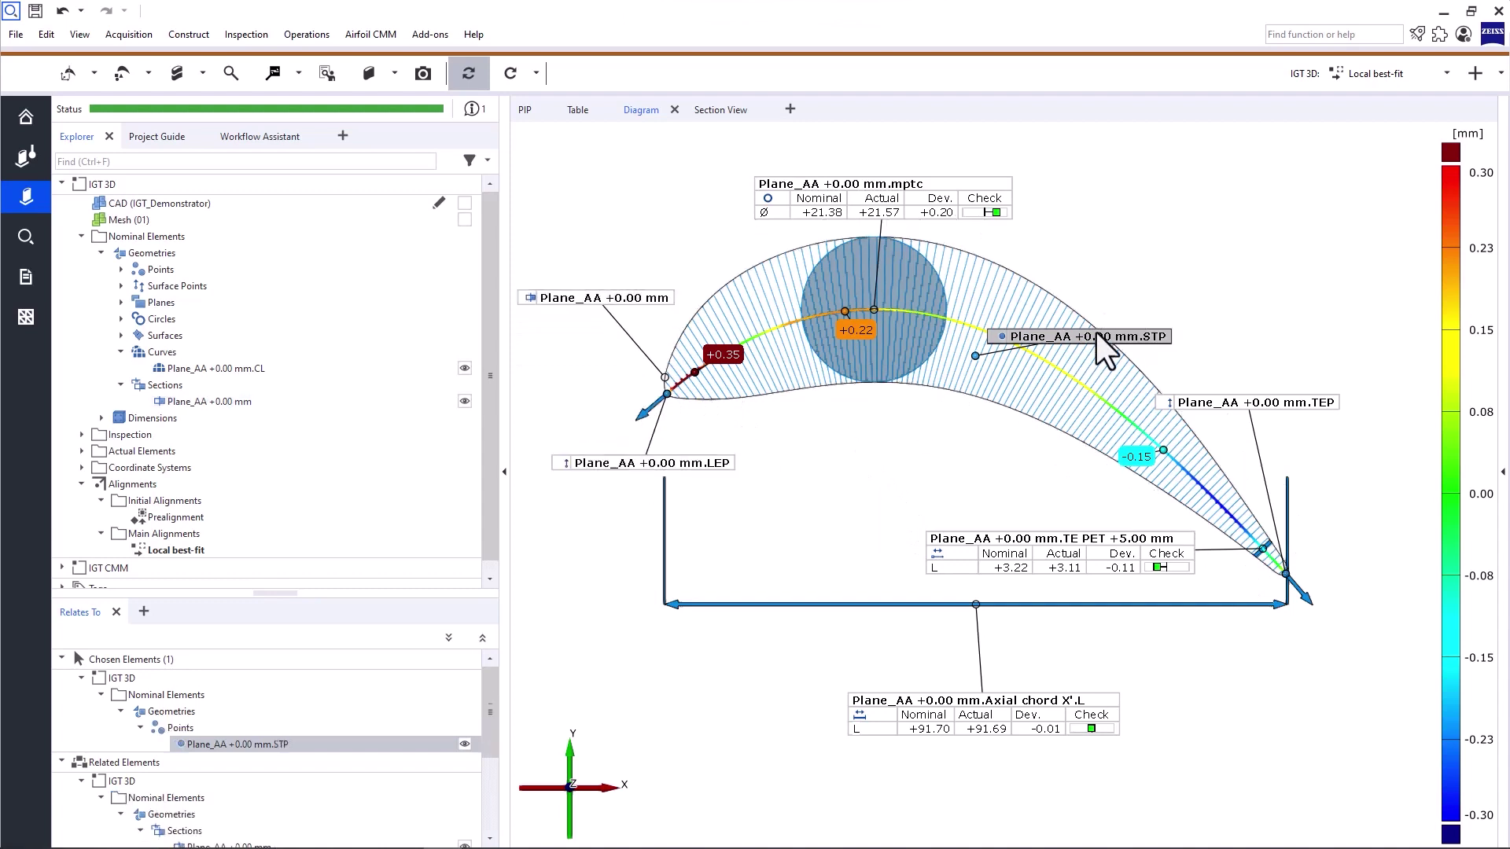
pyautogui.moveTo(1096, 333); pyautogui.dragTo(1160, 233)
pyautogui.moveTo(1228, 402); pyautogui.dragTo(1332, 324)
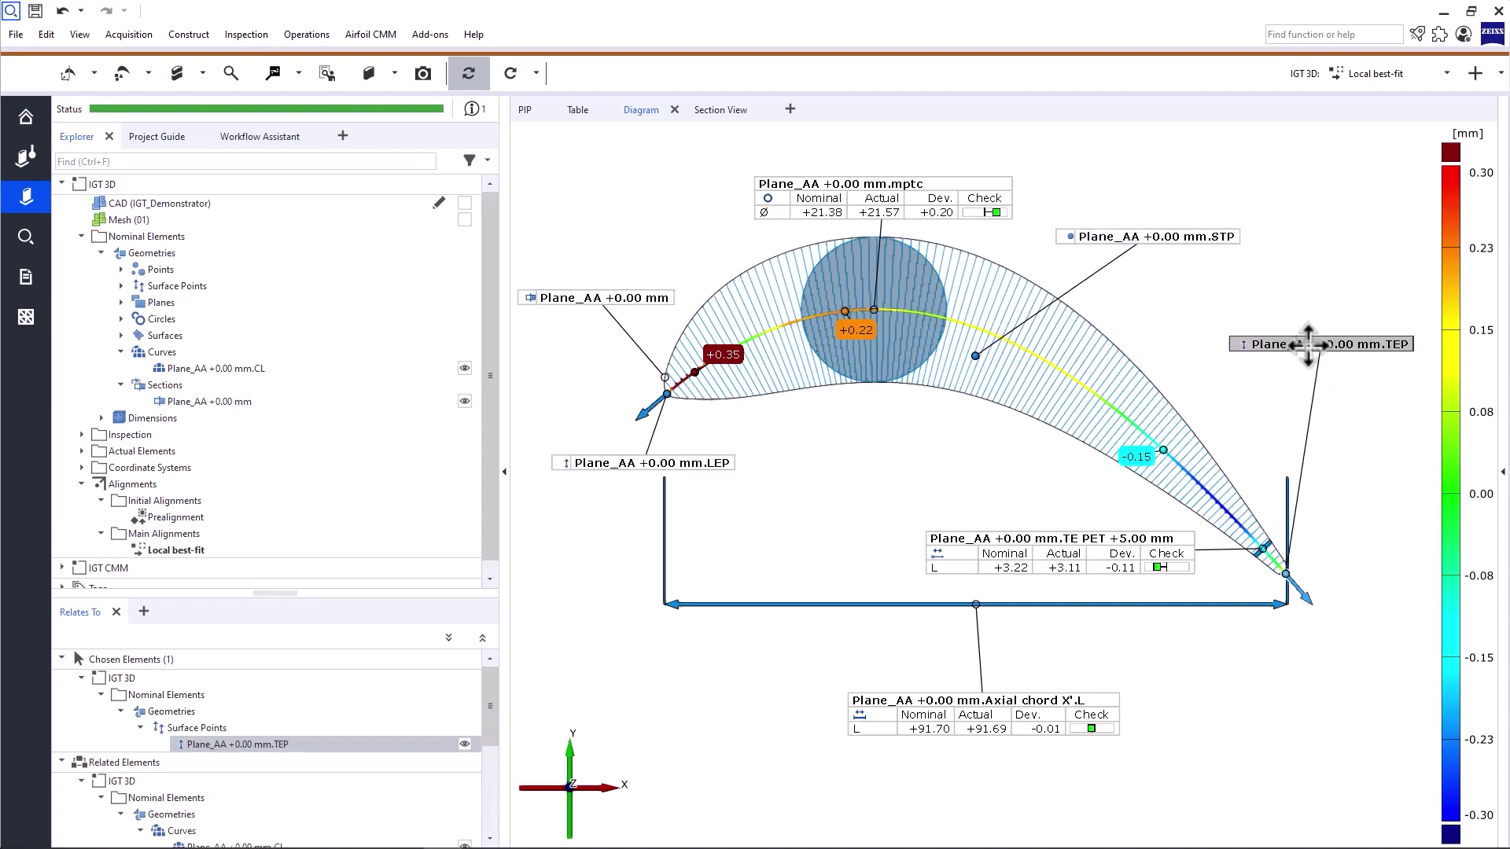
# Create a report page titled "Profile Inspections" from the current view using the 3D Style (A4)
pyautogui.click(427, 81)
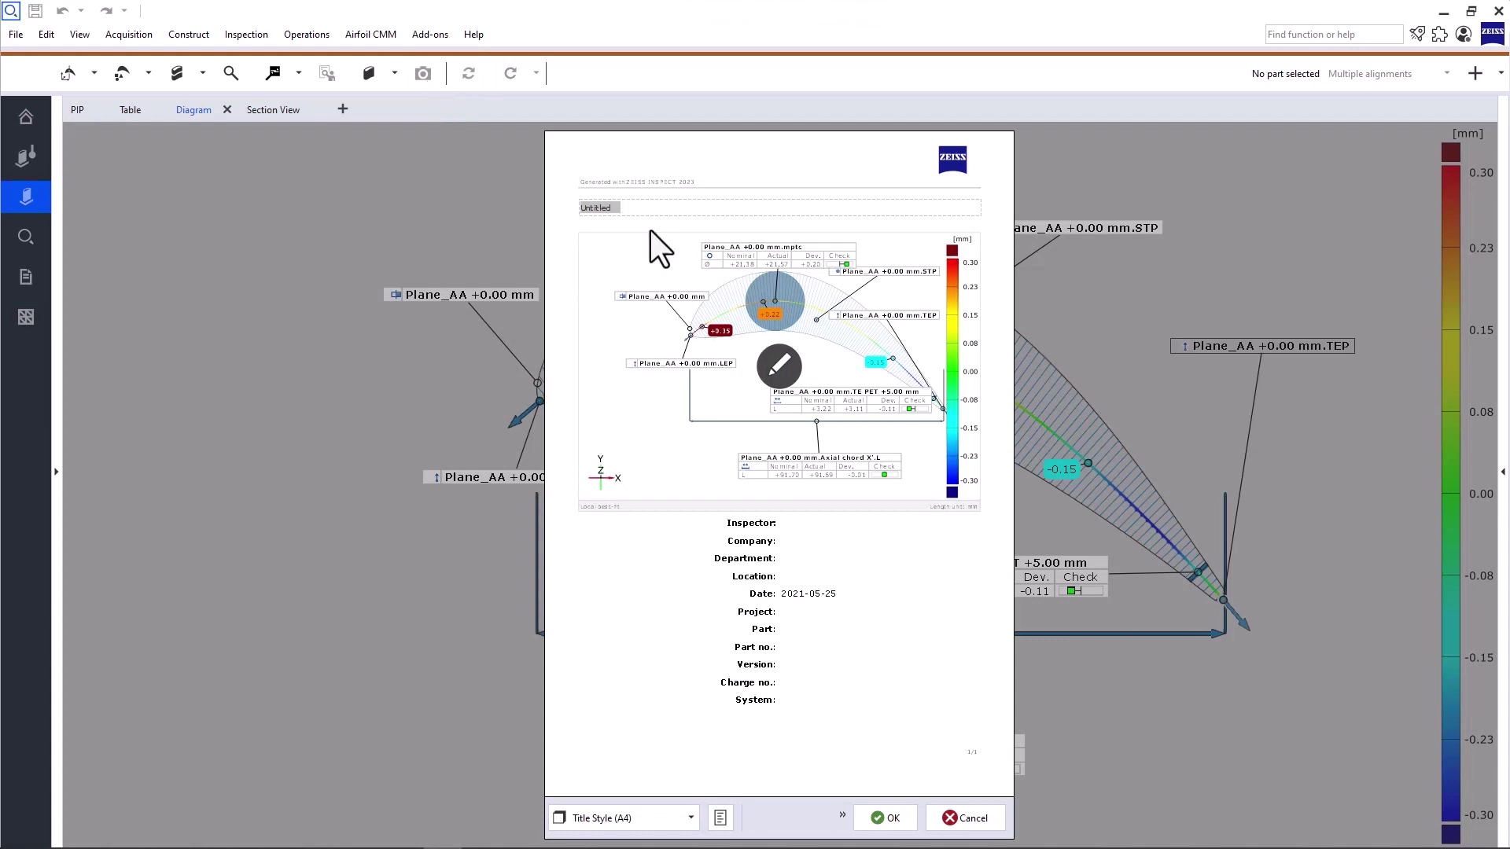
pyautogui.write('Profile Inspections')
pyautogui.click(685, 820)
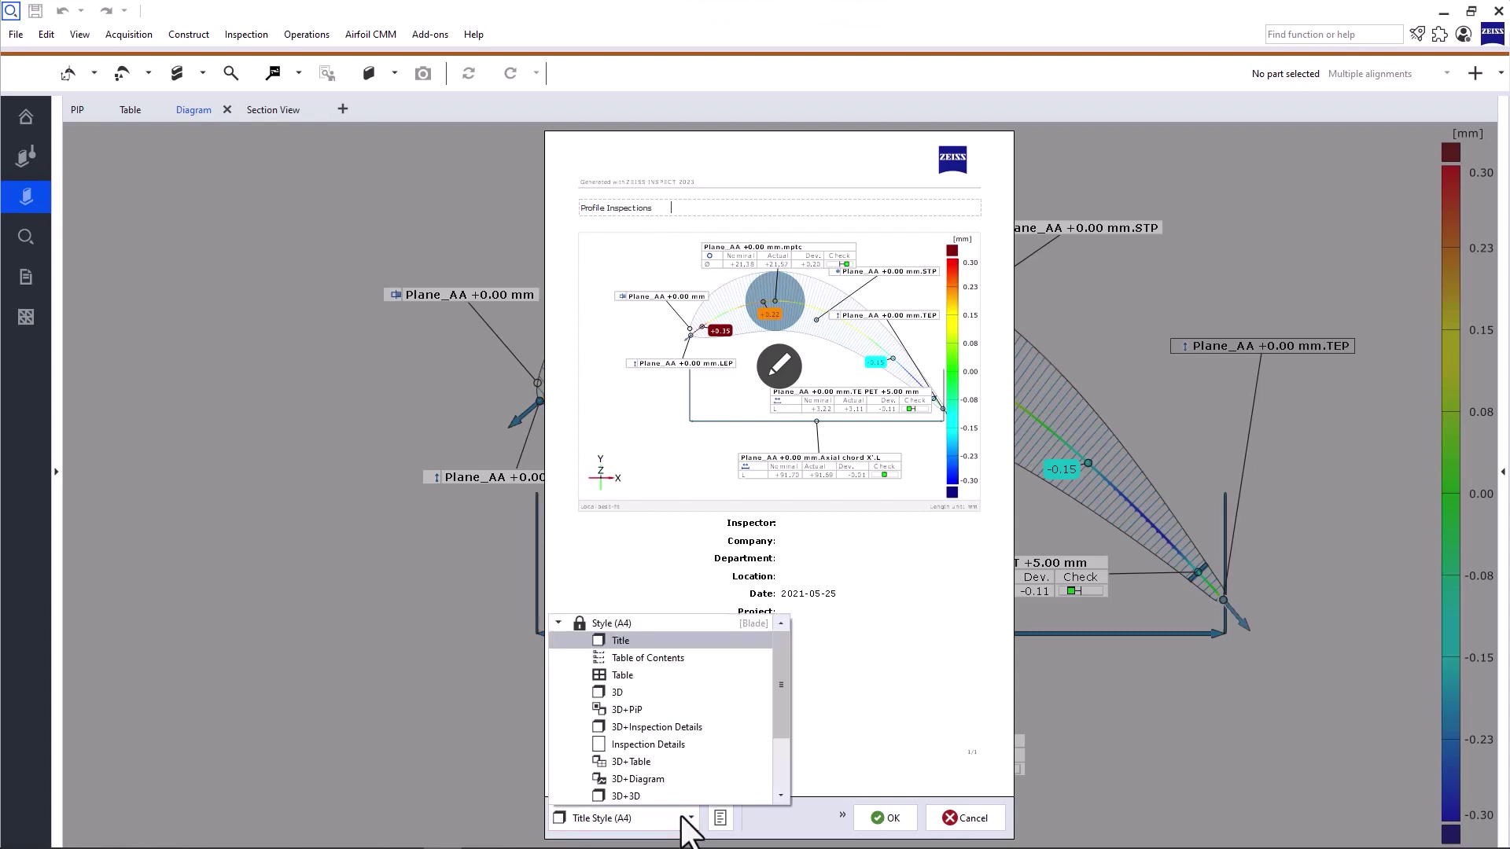
pyautogui.click(663, 697)
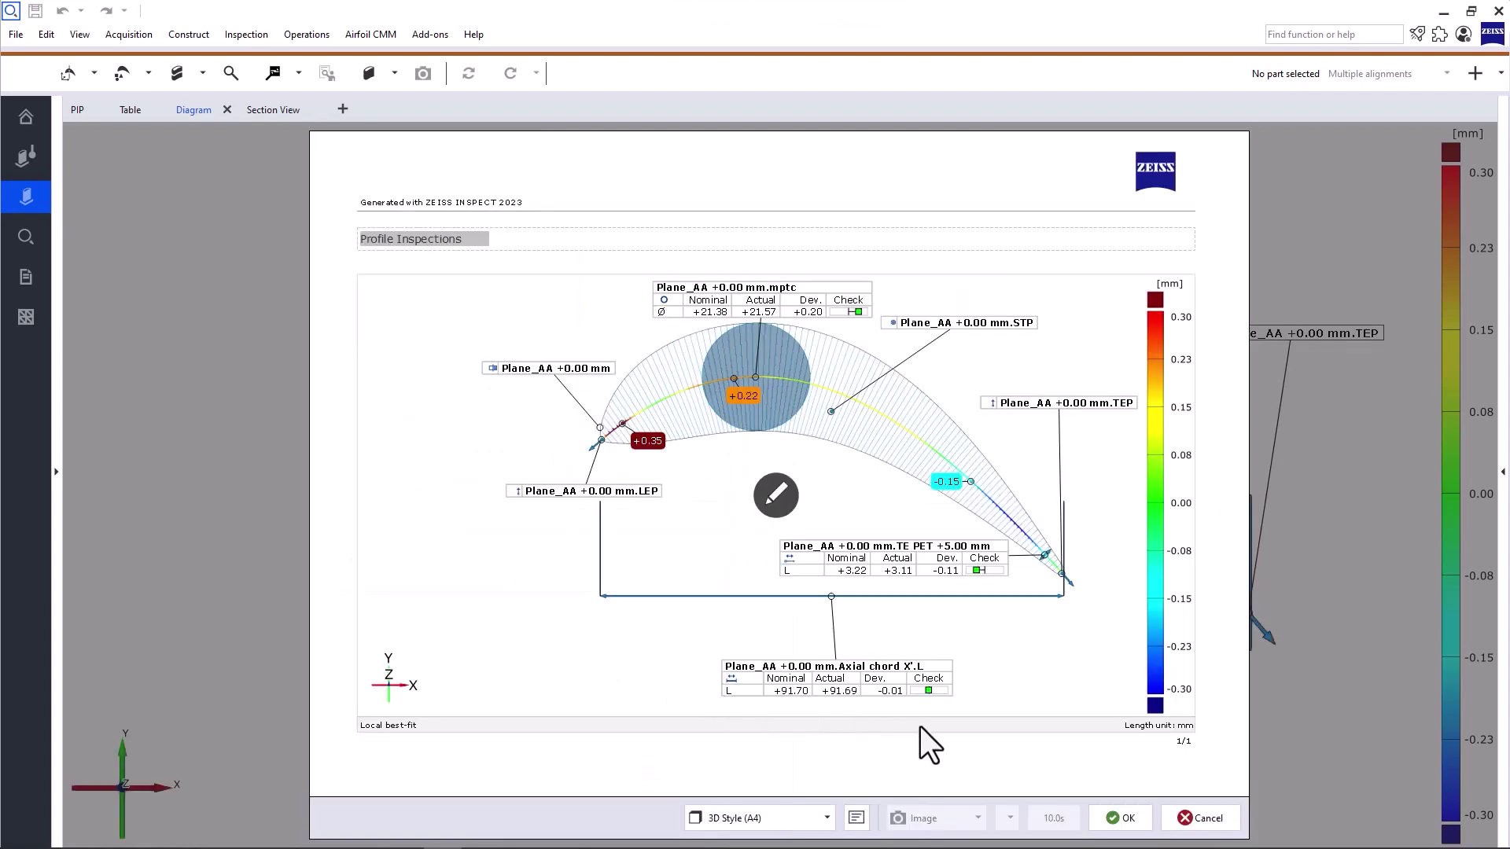
pyautogui.click(1104, 818)
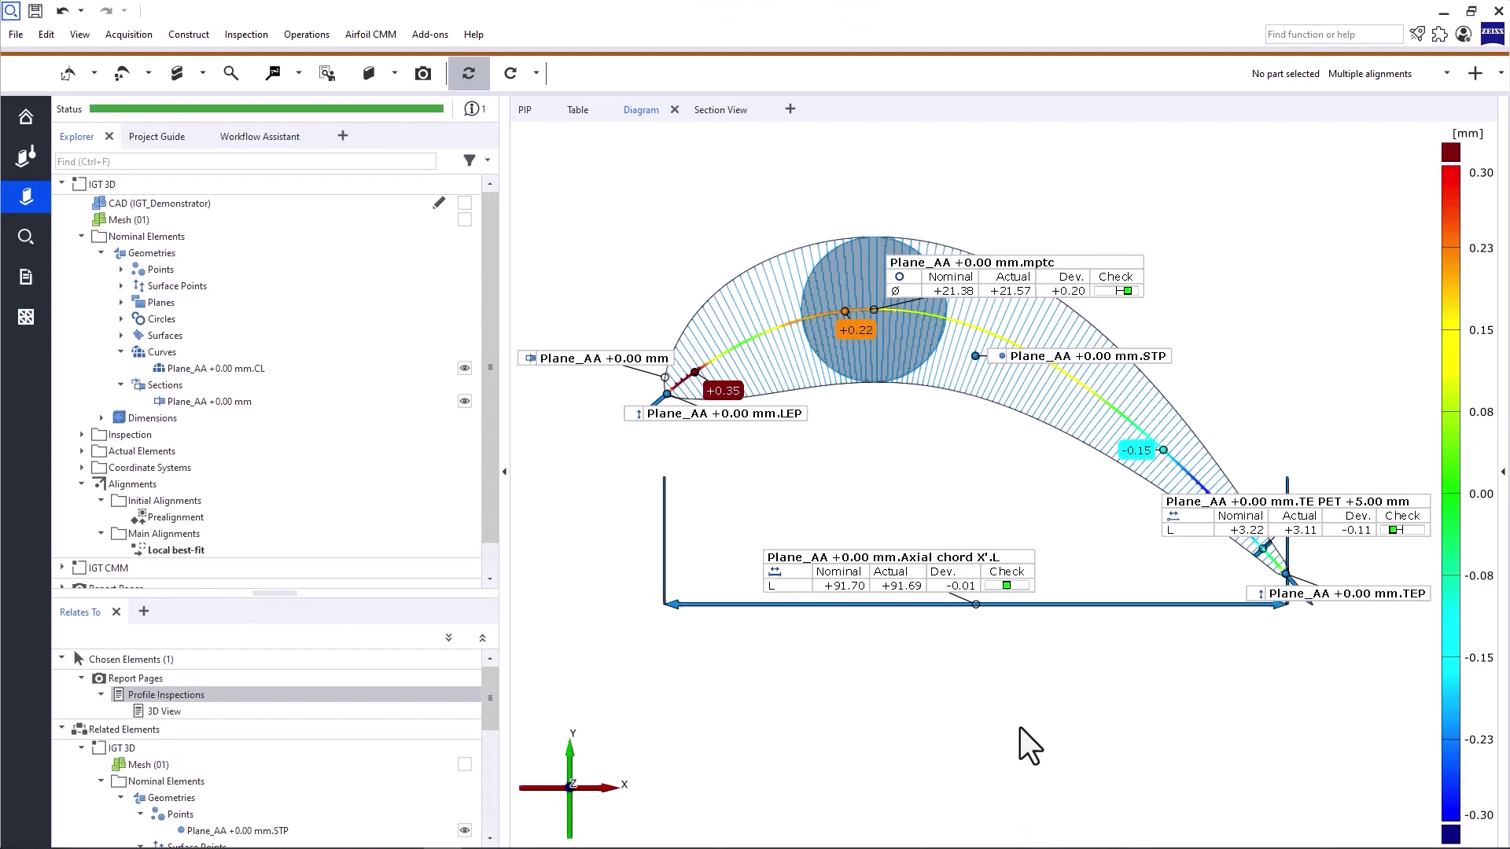
# Show the Plane_AA +0.00 mm section in the Section View, expanded to full width and enlarged in height
pyautogui.click(717, 116)
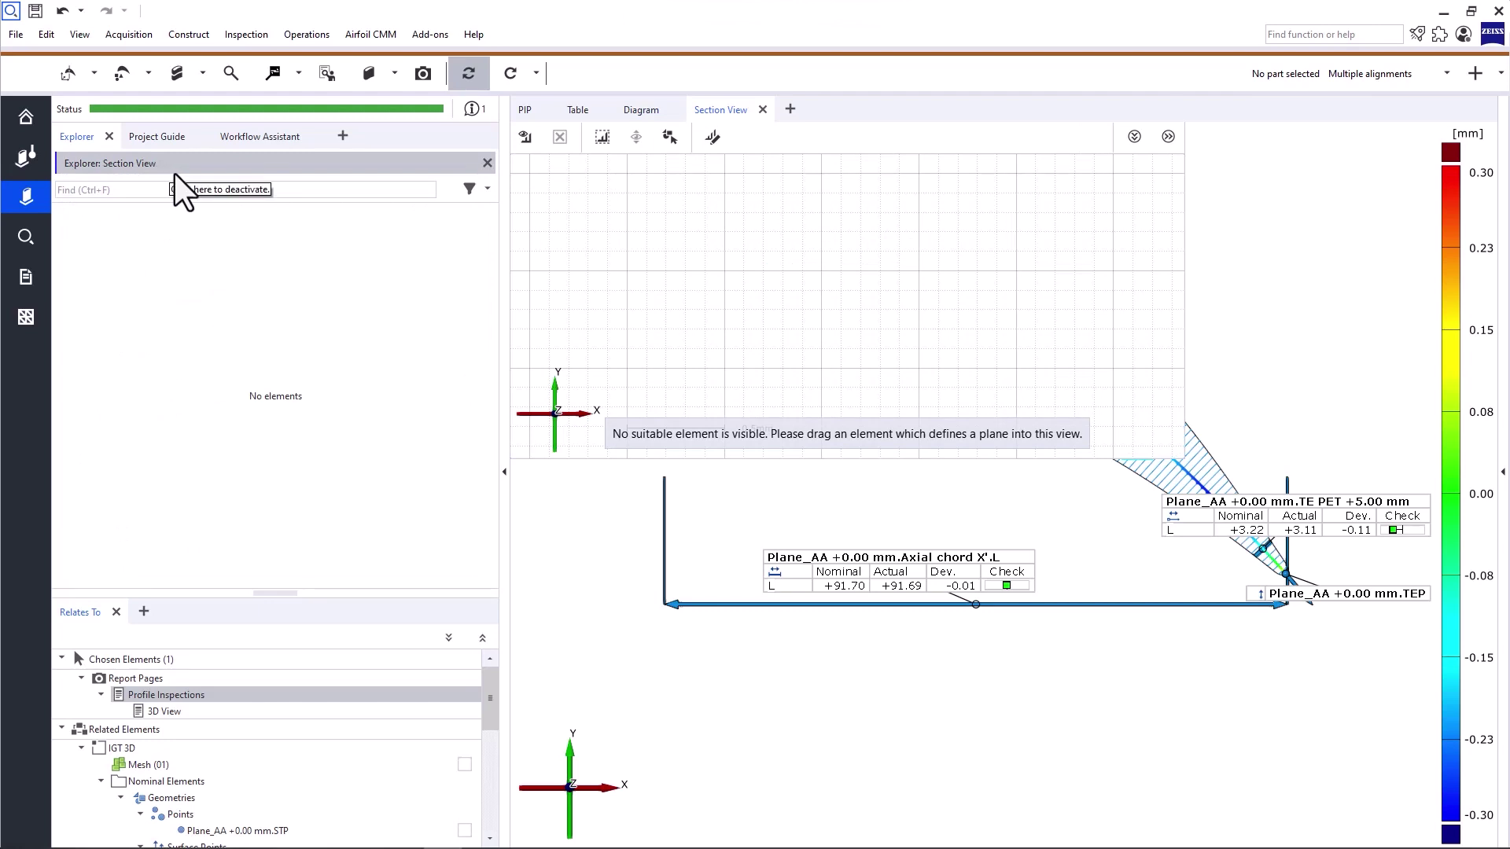
pyautogui.click(464, 163)
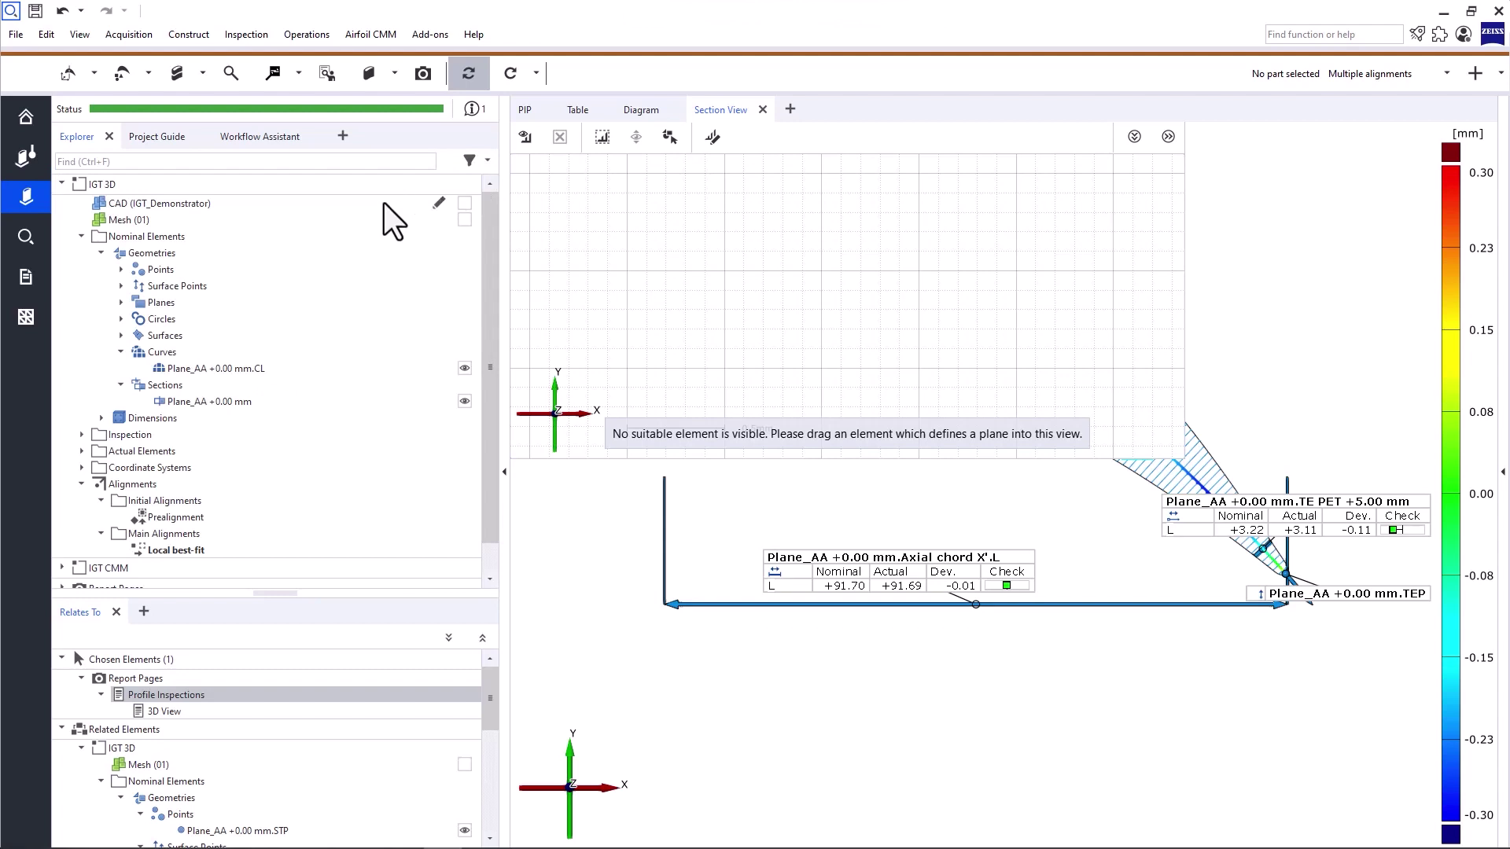
pyautogui.click(235, 398)
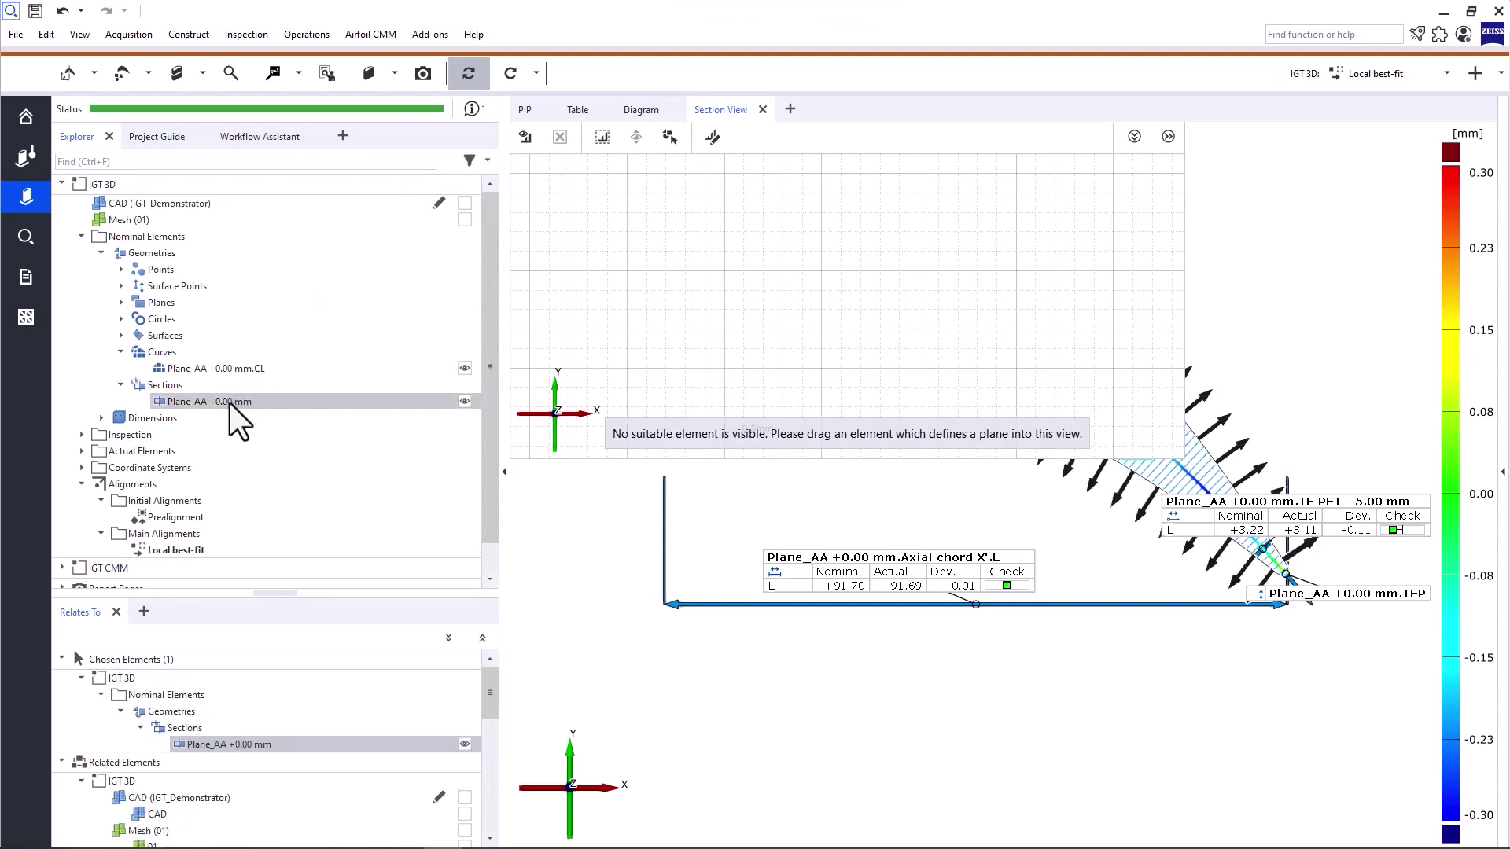
pyautogui.moveTo(220, 404); pyautogui.dragTo(746, 344)
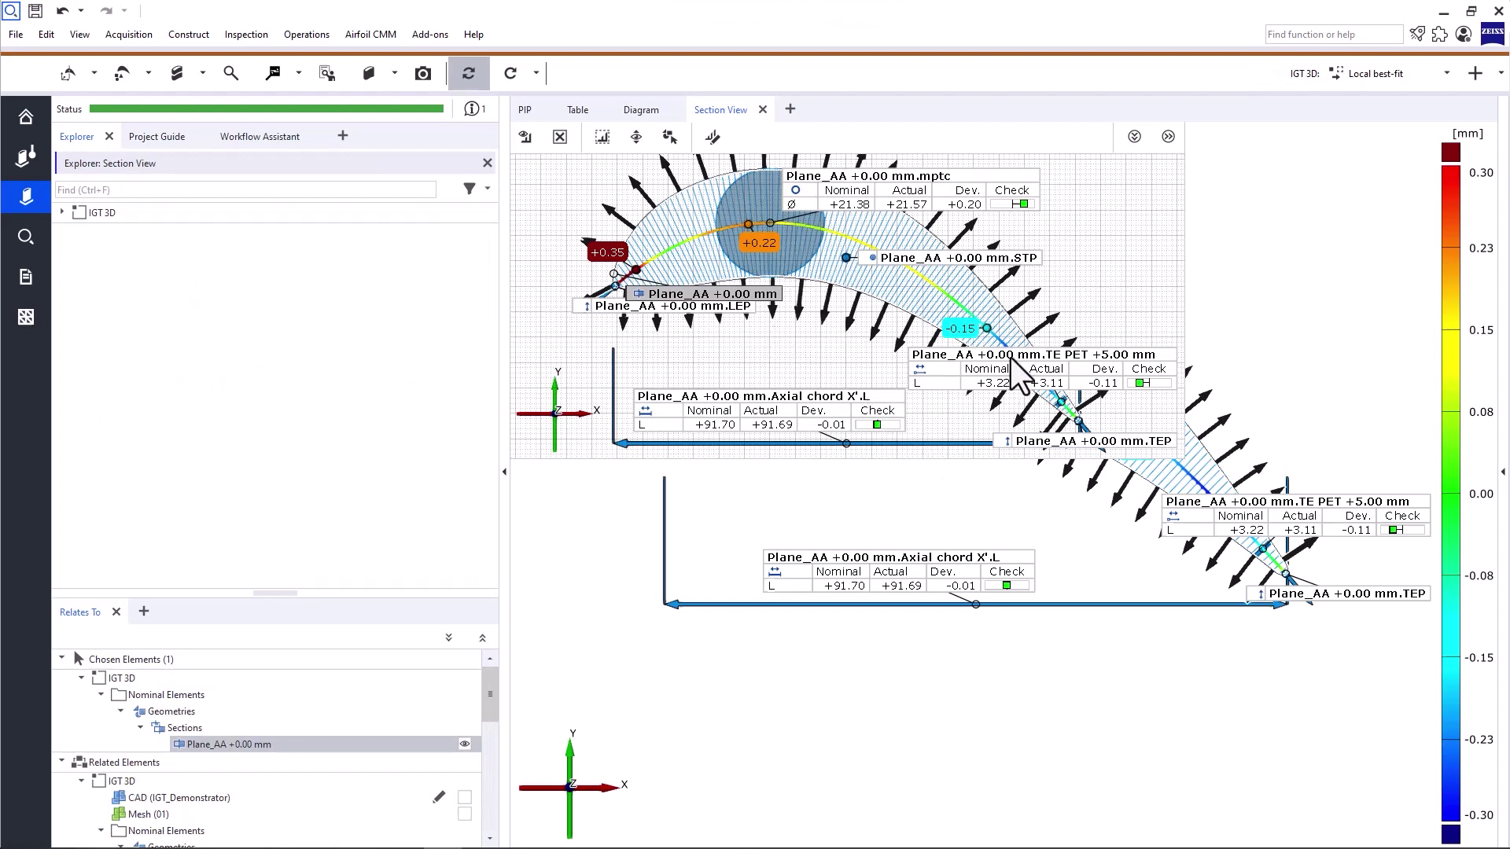
pyautogui.click(1169, 140)
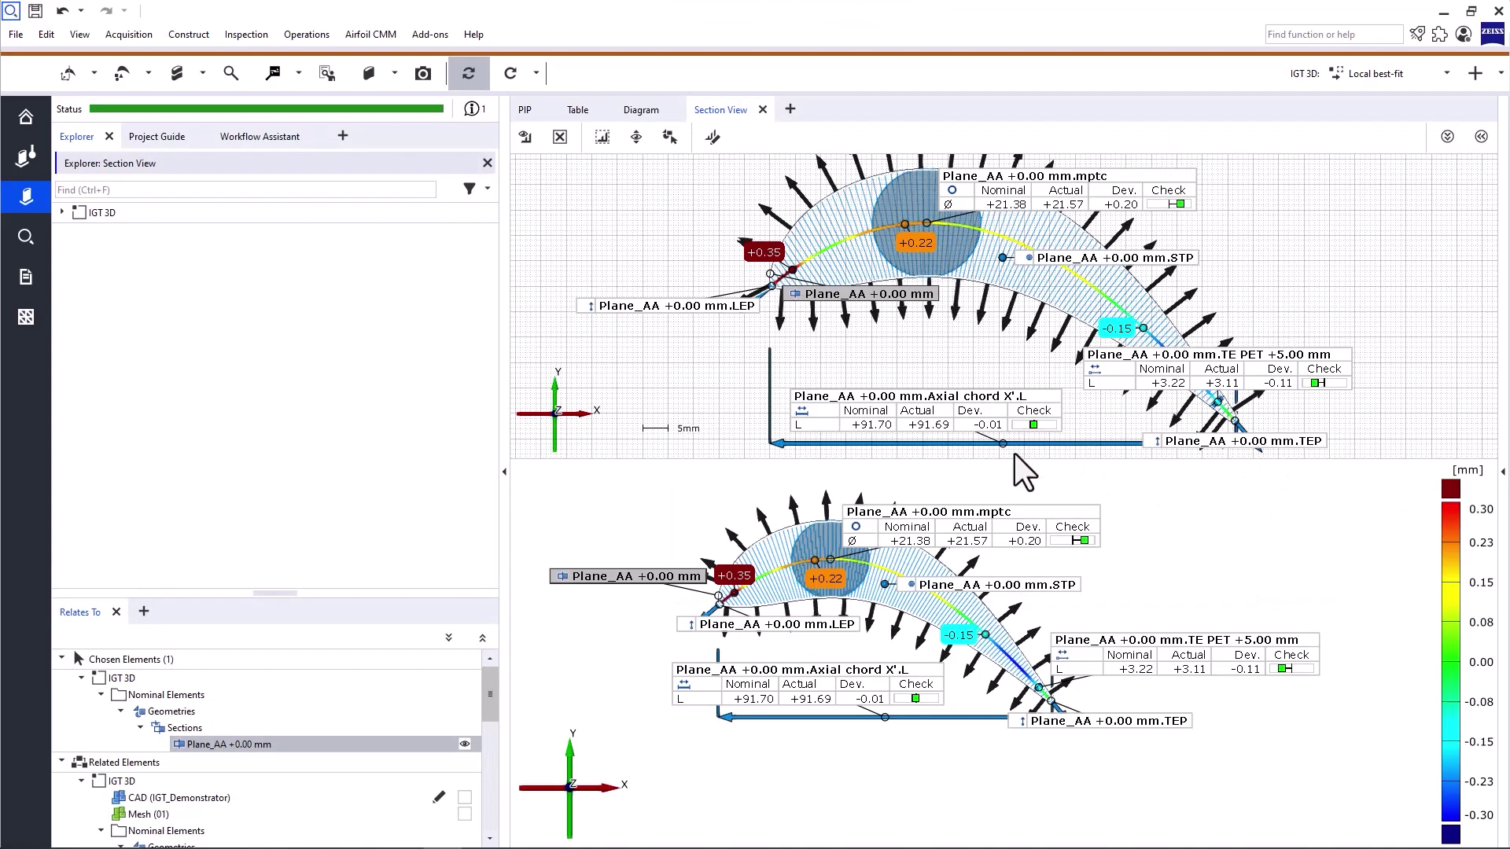
pyautogui.moveTo(1014, 464); pyautogui.dragTo(1006, 592)
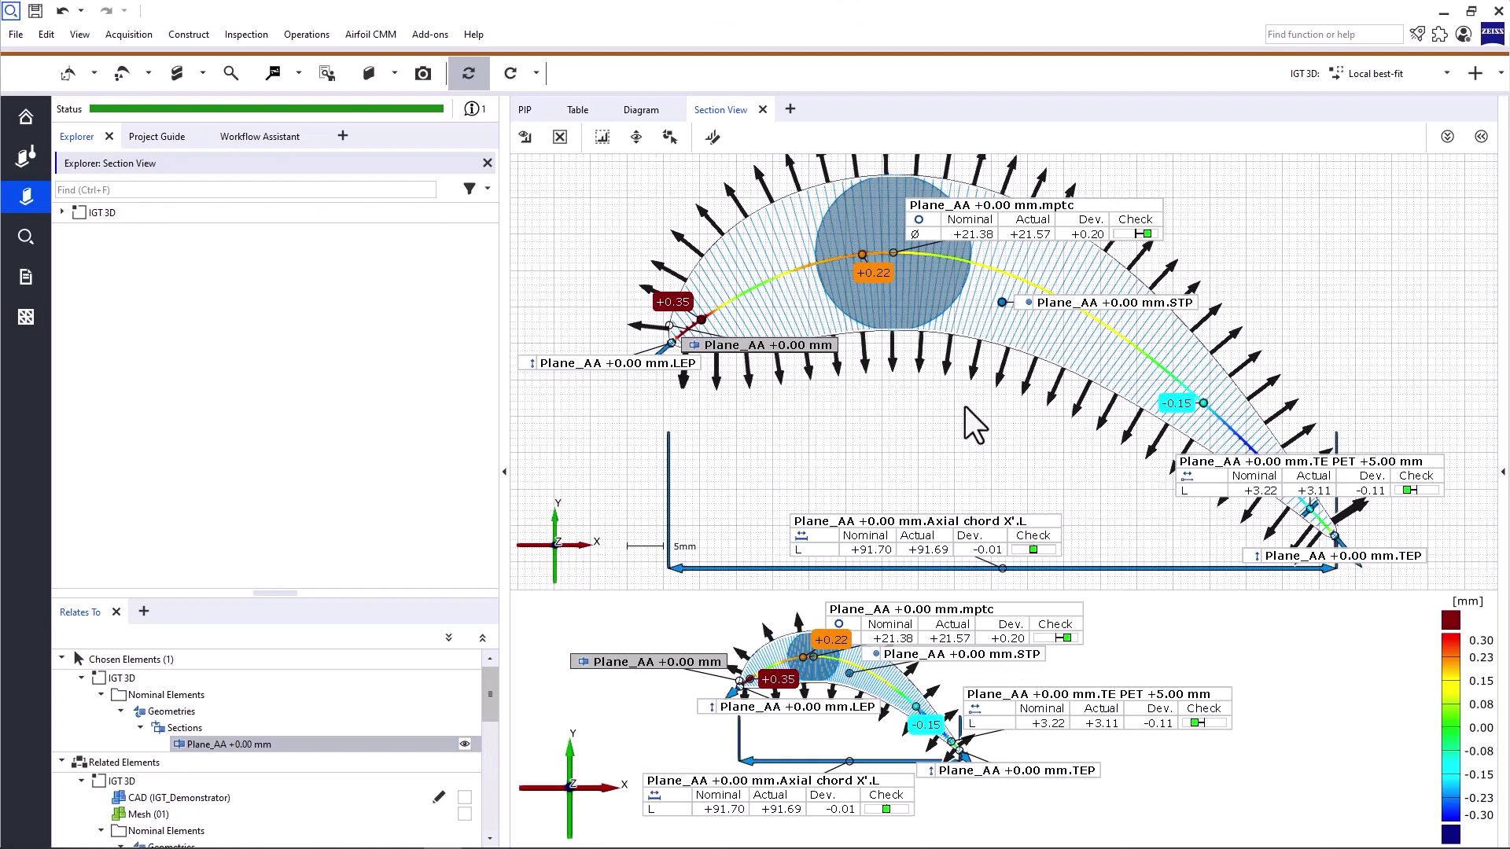
pyautogui.moveTo(964, 399); pyautogui.dragTo(958, 418, button='right')
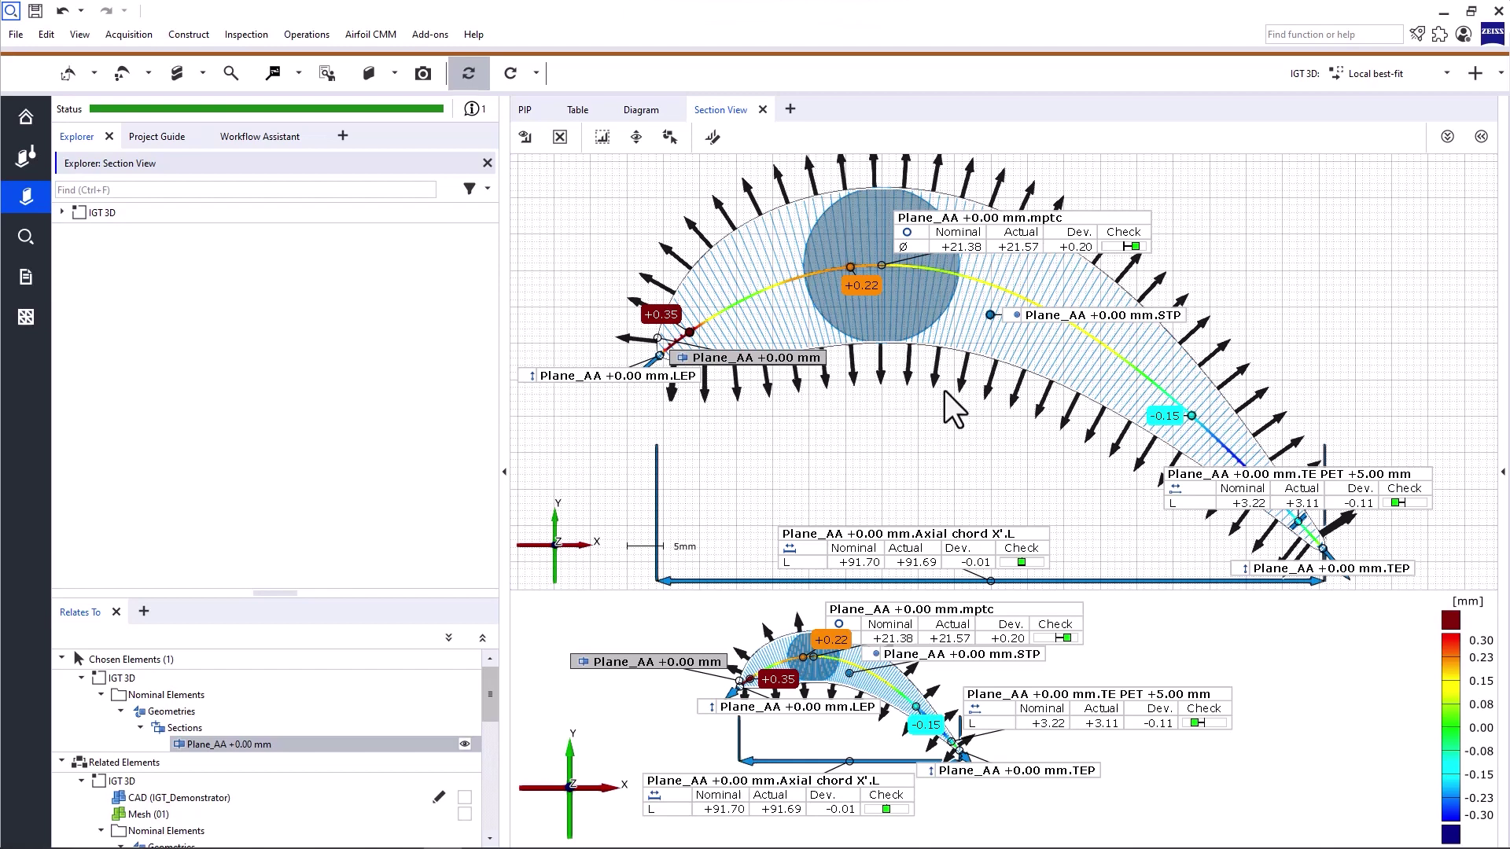
# Preview a report page in Section Style (A4), check its section view zoom scale options, and discard the page
pyautogui.click(431, 78)
pyautogui.click(820, 816)
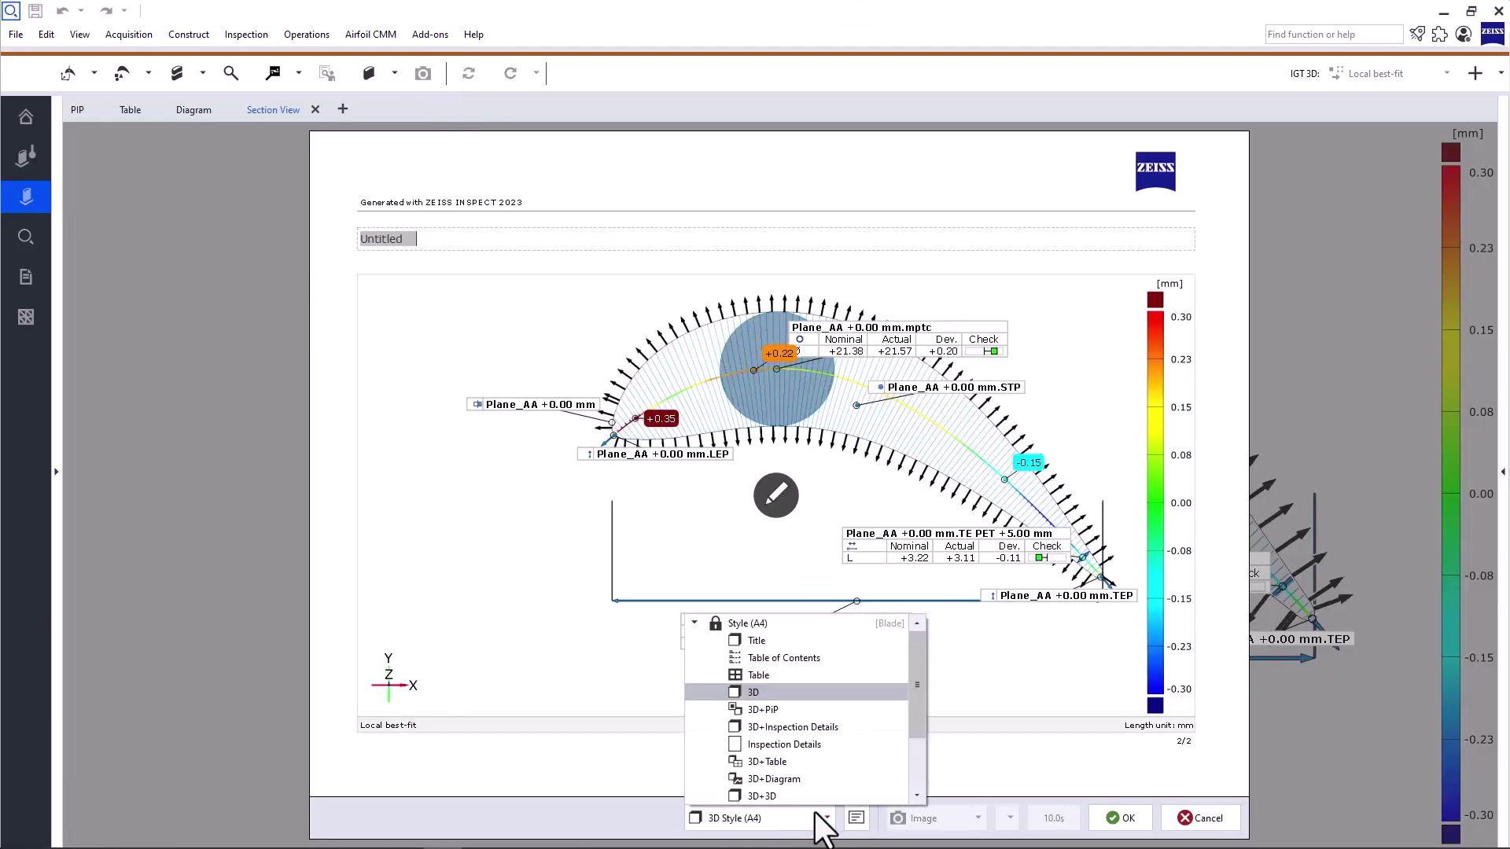
pyautogui.scroll(-2, 815, 794)
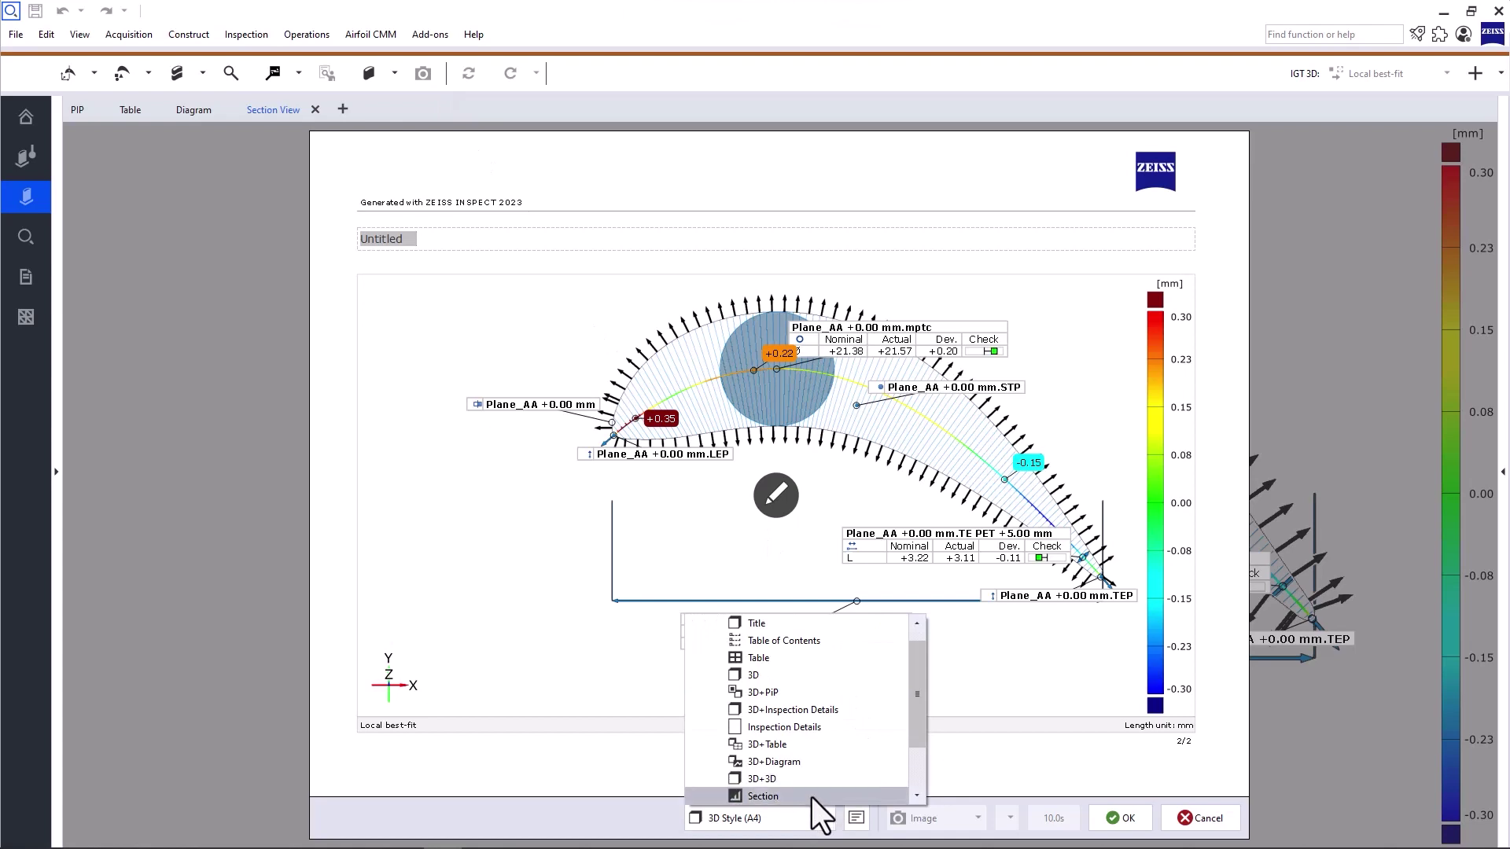
pyautogui.click(811, 797)
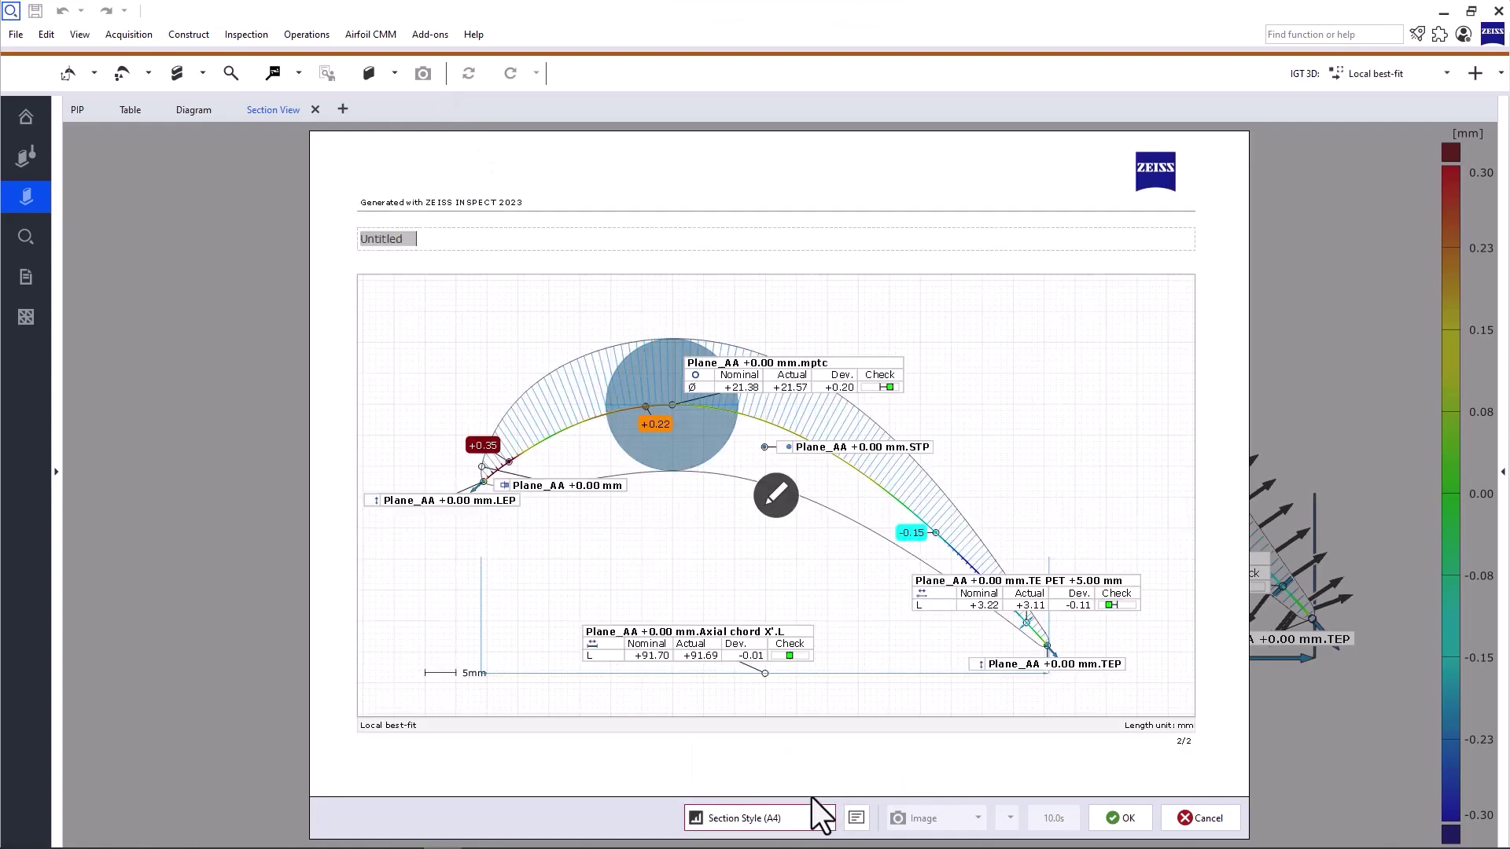
pyautogui.click(776, 497)
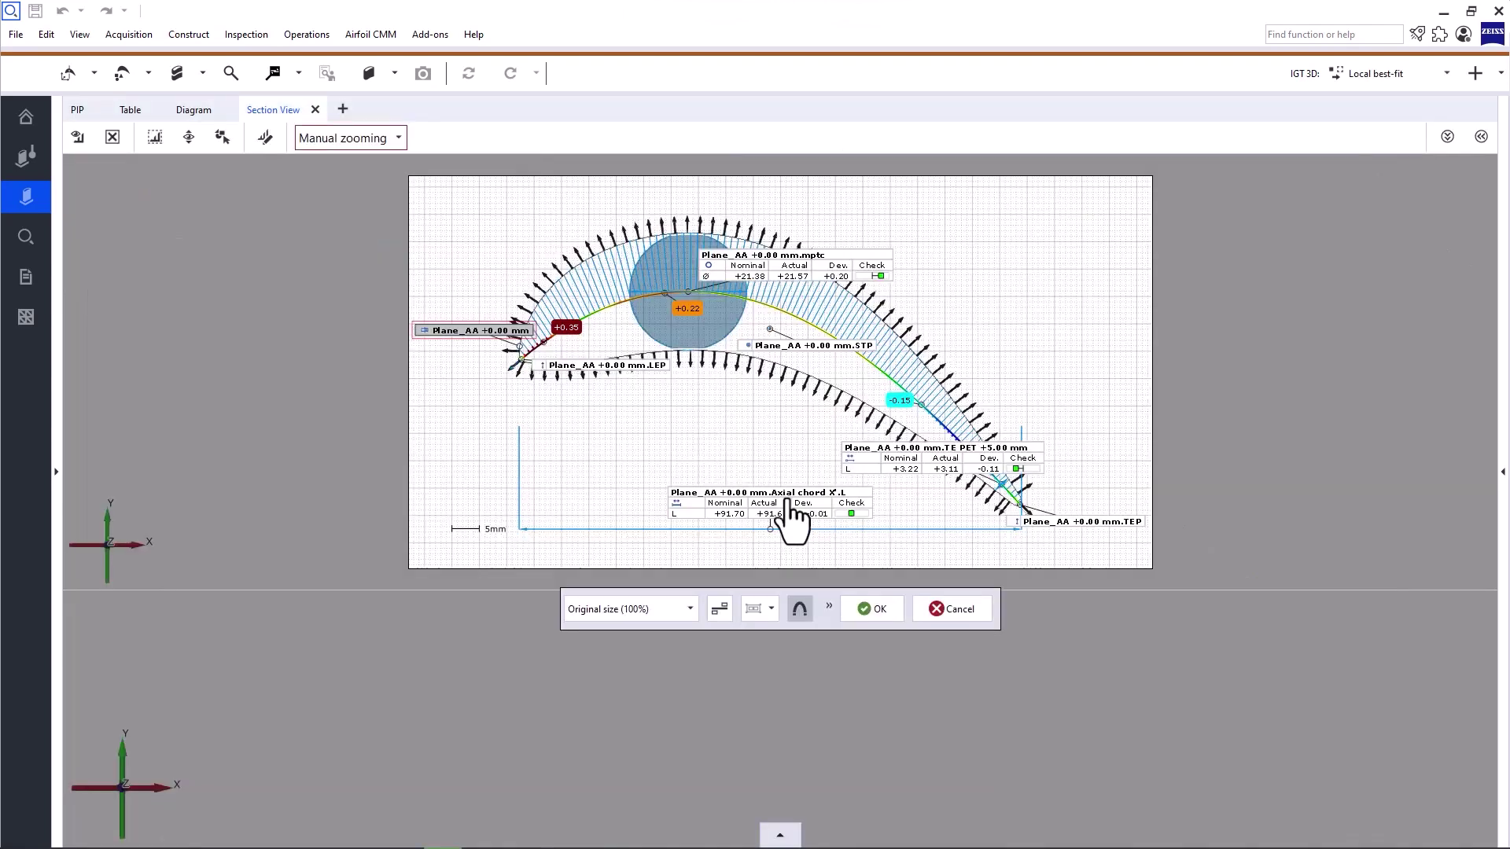
pyautogui.click(389, 146)
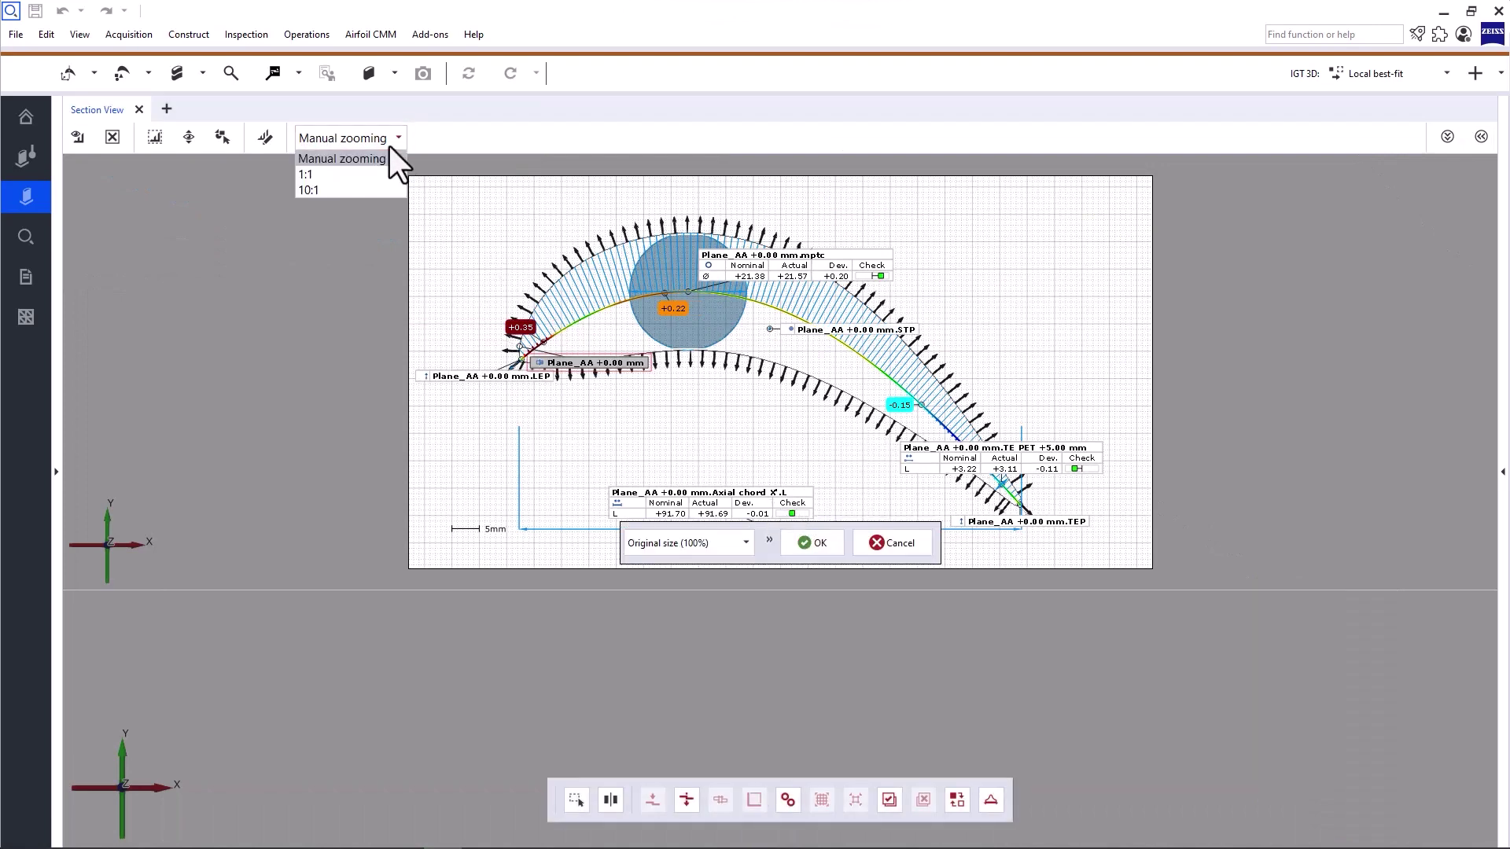
pyautogui.click(385, 137)
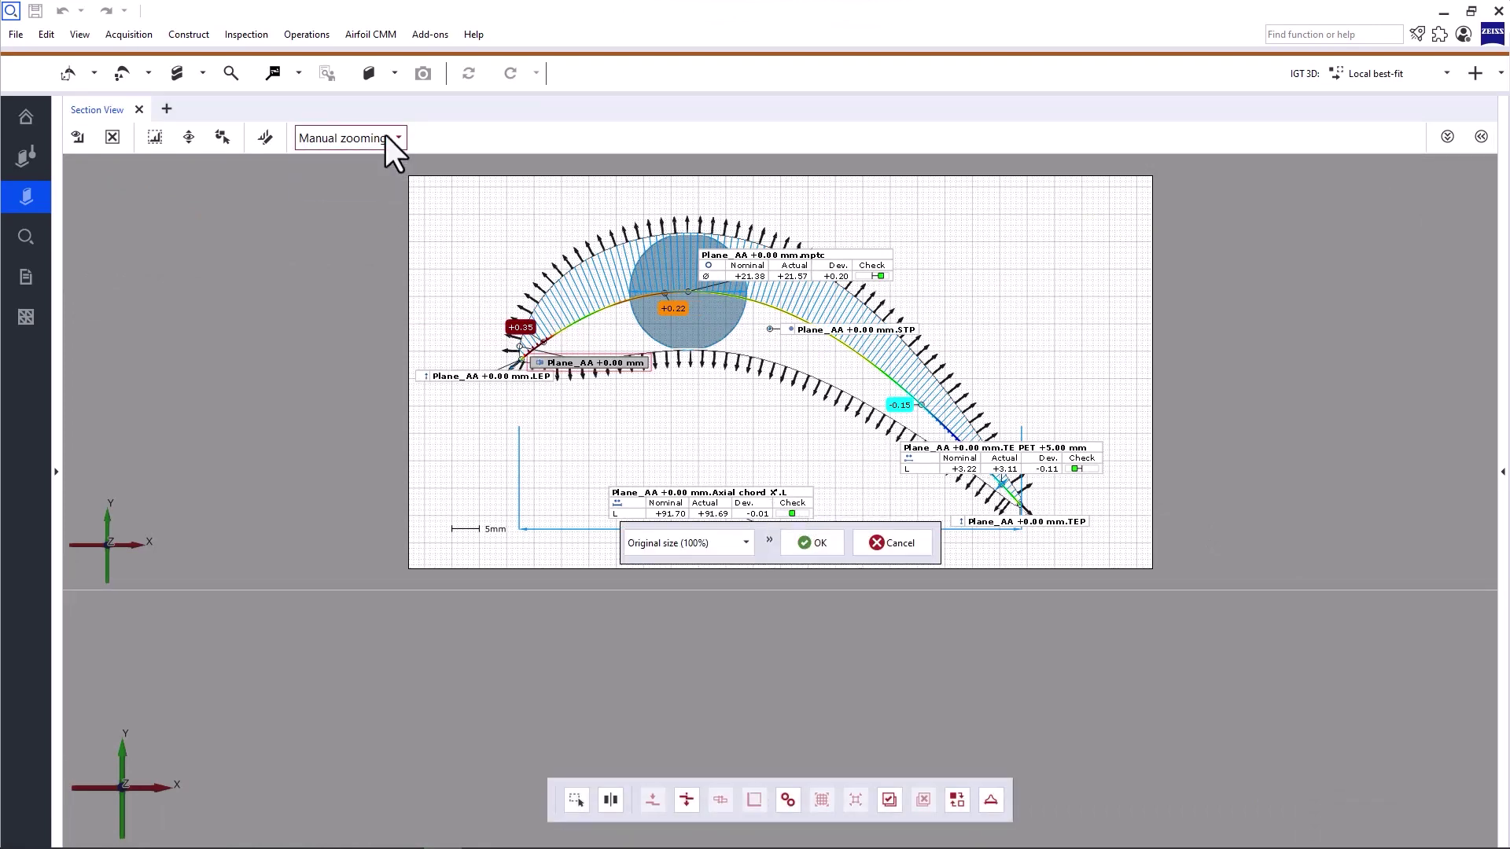
pyautogui.click(891, 541)
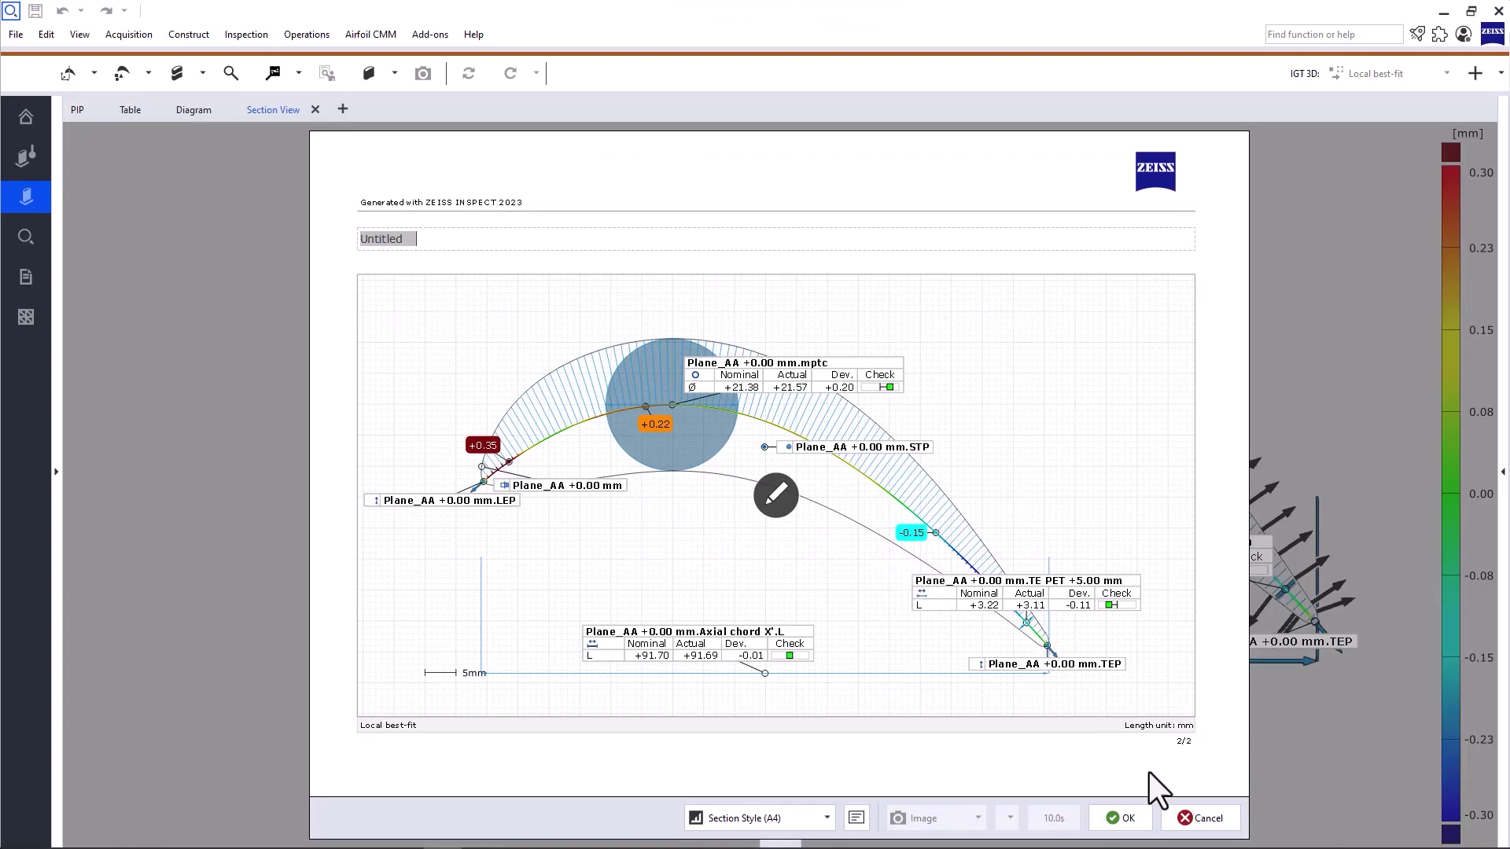
pyautogui.click(1201, 818)
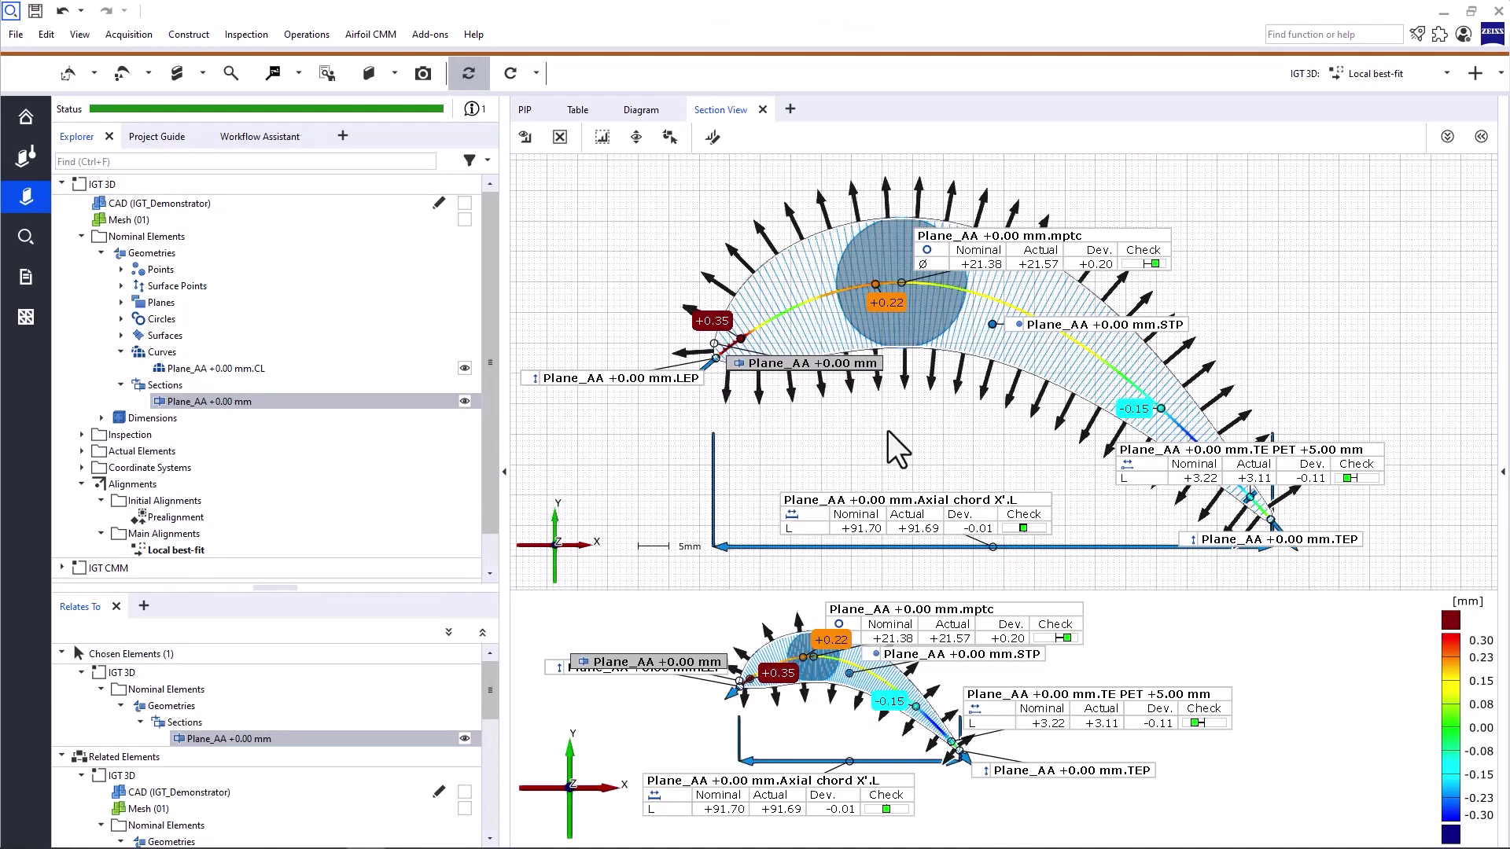
# Spread the mptc, STP, TE PET +5.00 mm, TEP and section labels away from the airfoil profile in the Section View
pyautogui.click(1008, 229)
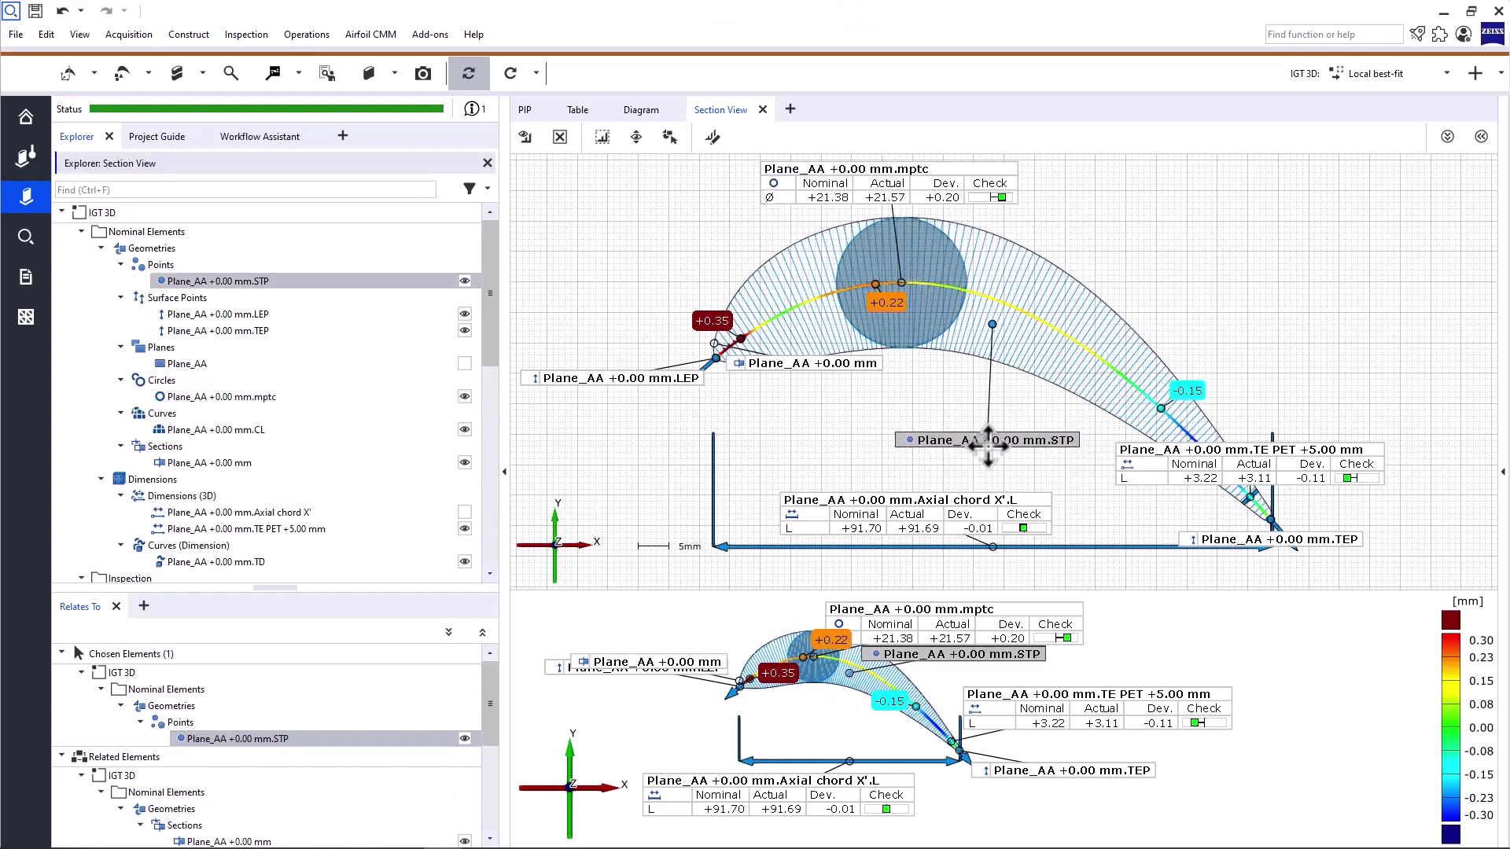
pyautogui.click(1144, 450)
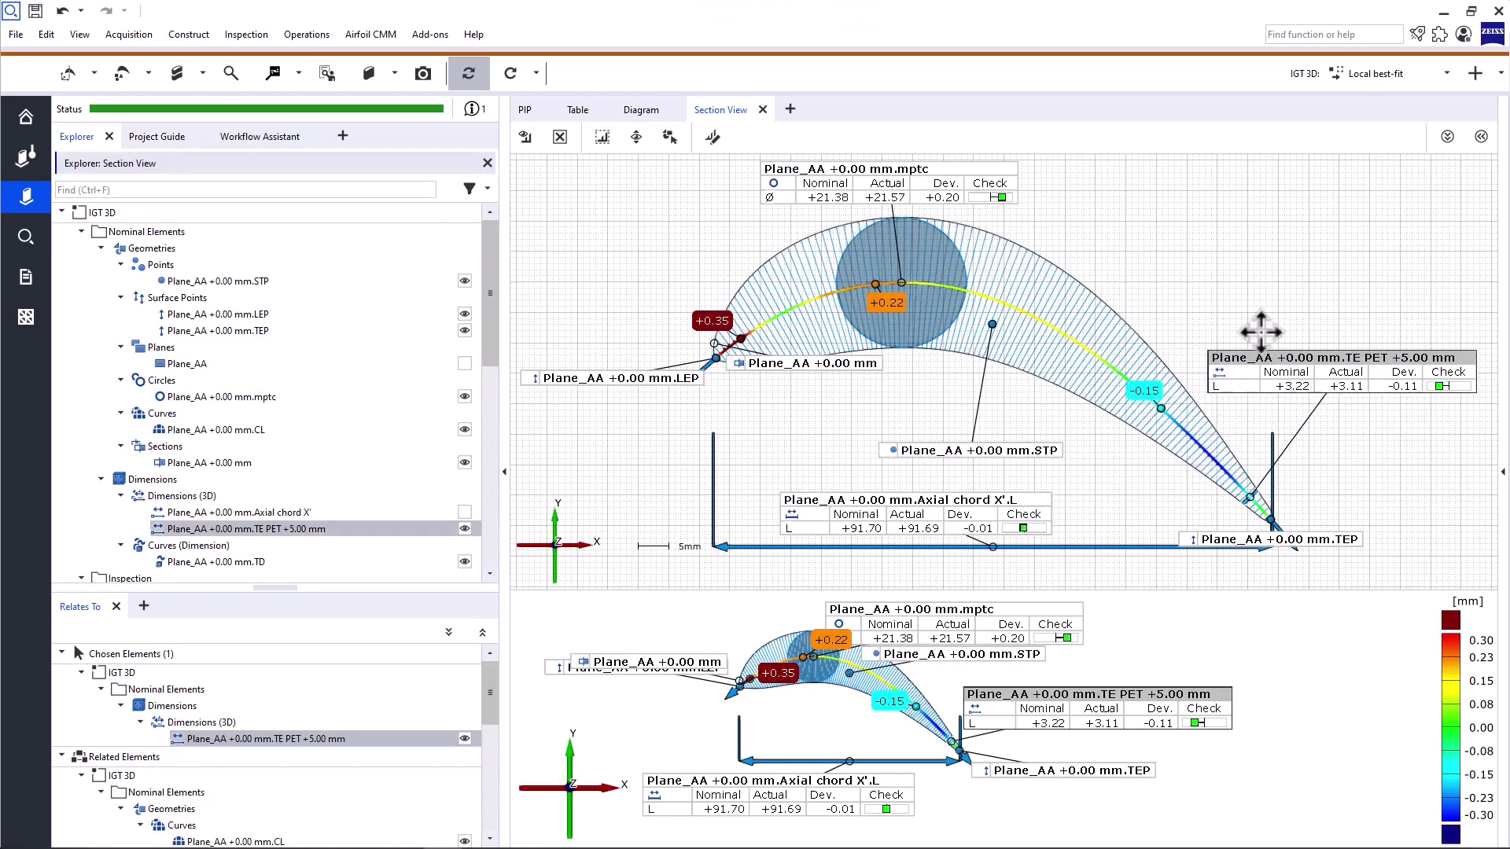
pyautogui.click(1250, 540)
pyautogui.click(817, 366)
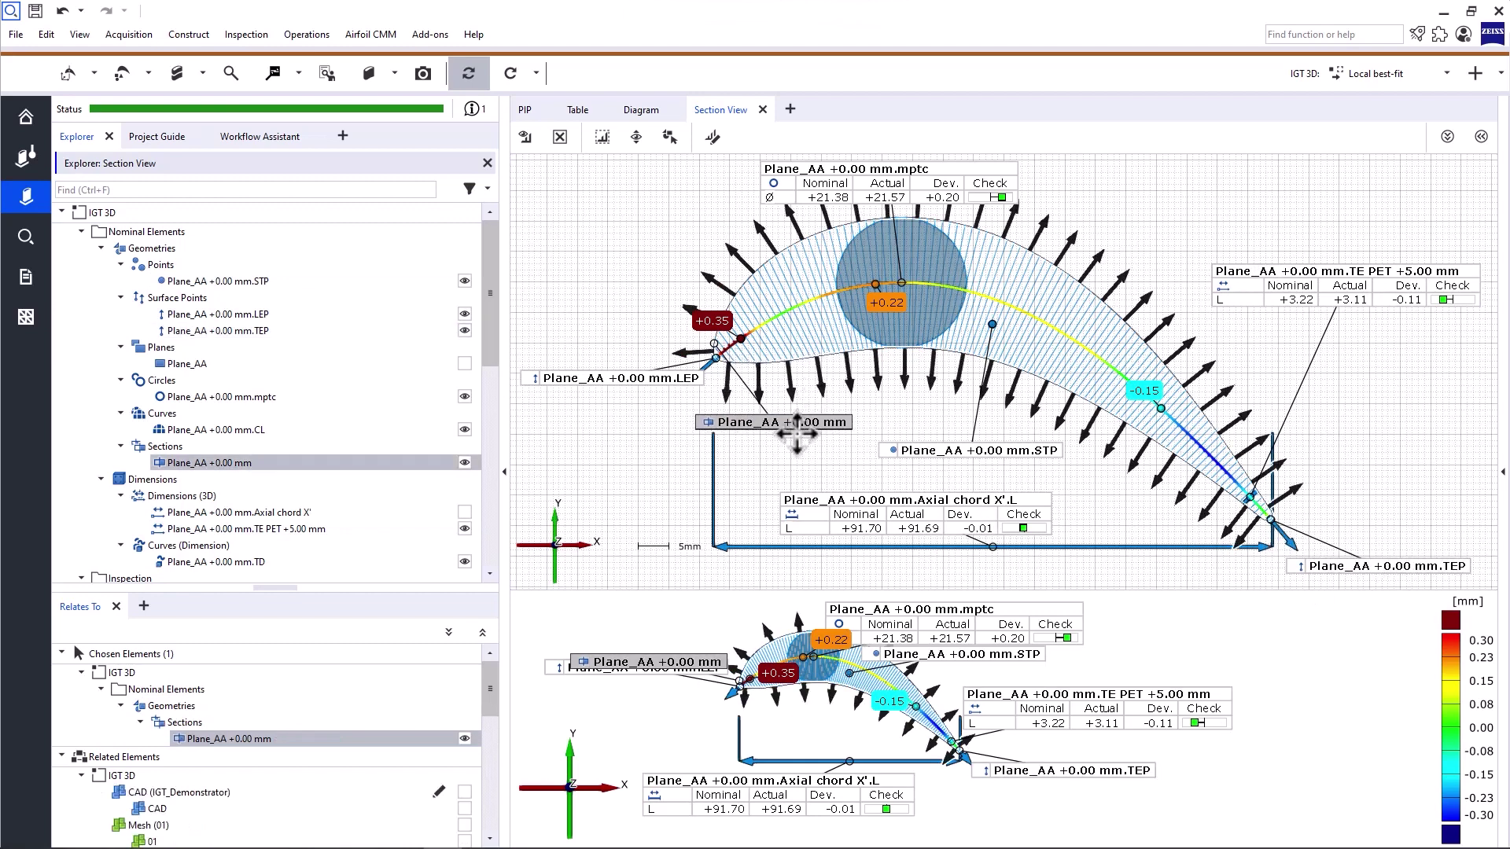
# Place the section and LEP labels below the leading edge and tag all visible elements as Profile_Inspections
pyautogui.moveTo(790, 393); pyautogui.dragTo(785, 424)
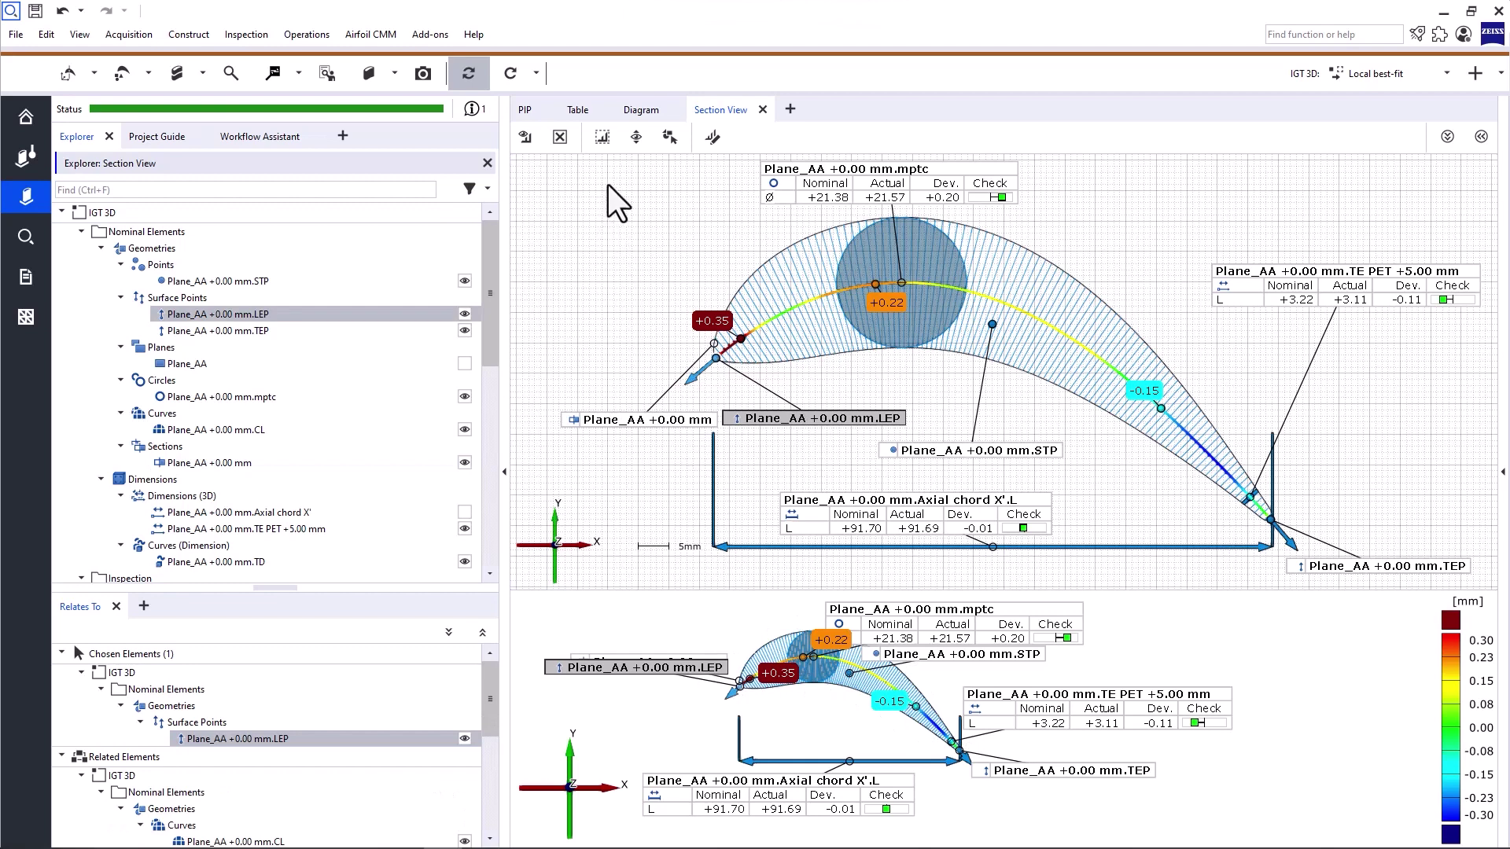
pyautogui.click(668, 137)
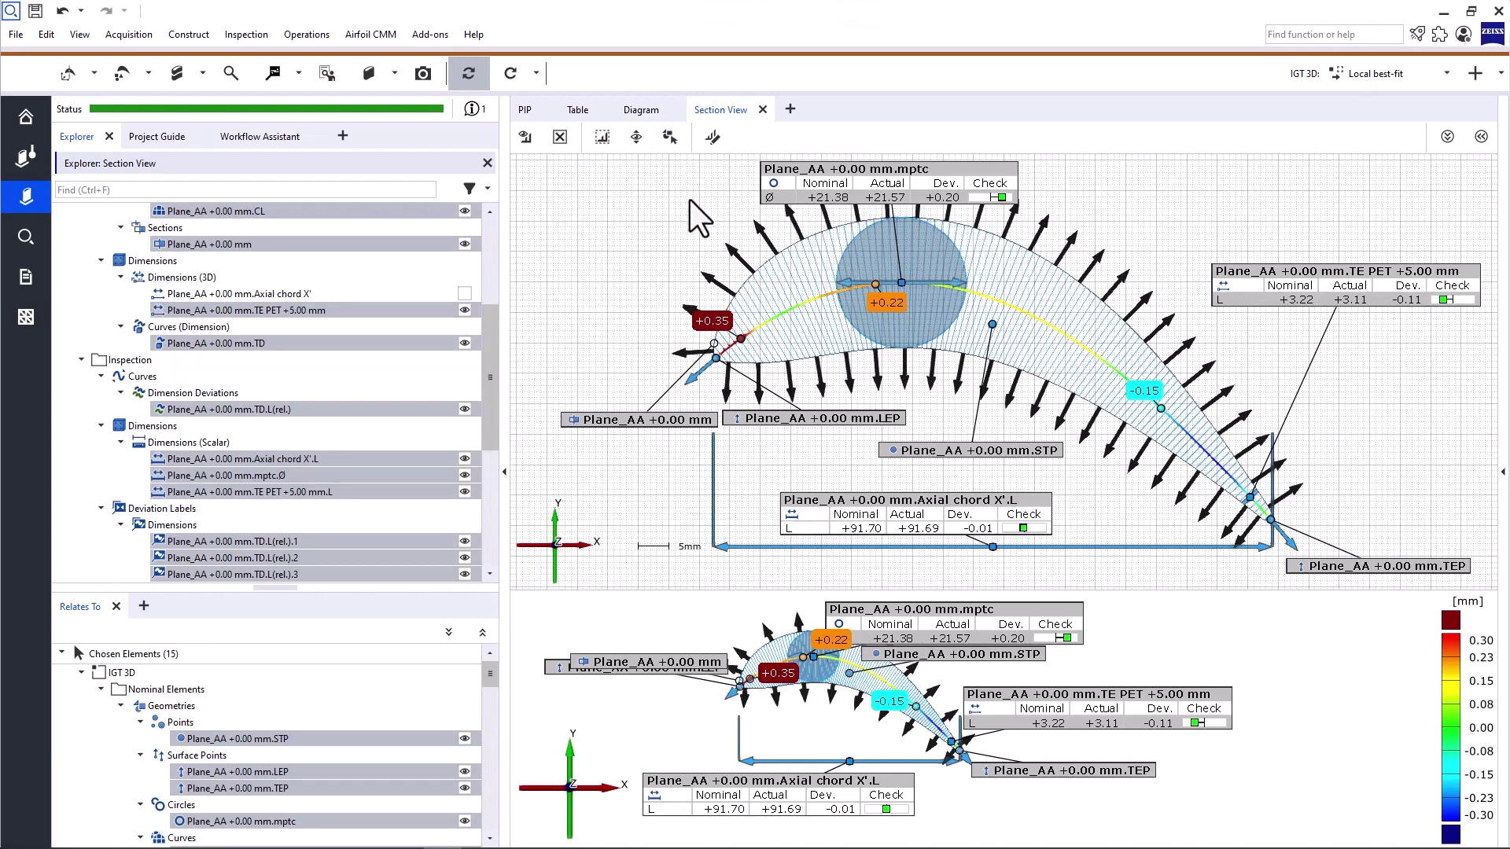
pyautogui.hotkey('ctrl', 't')
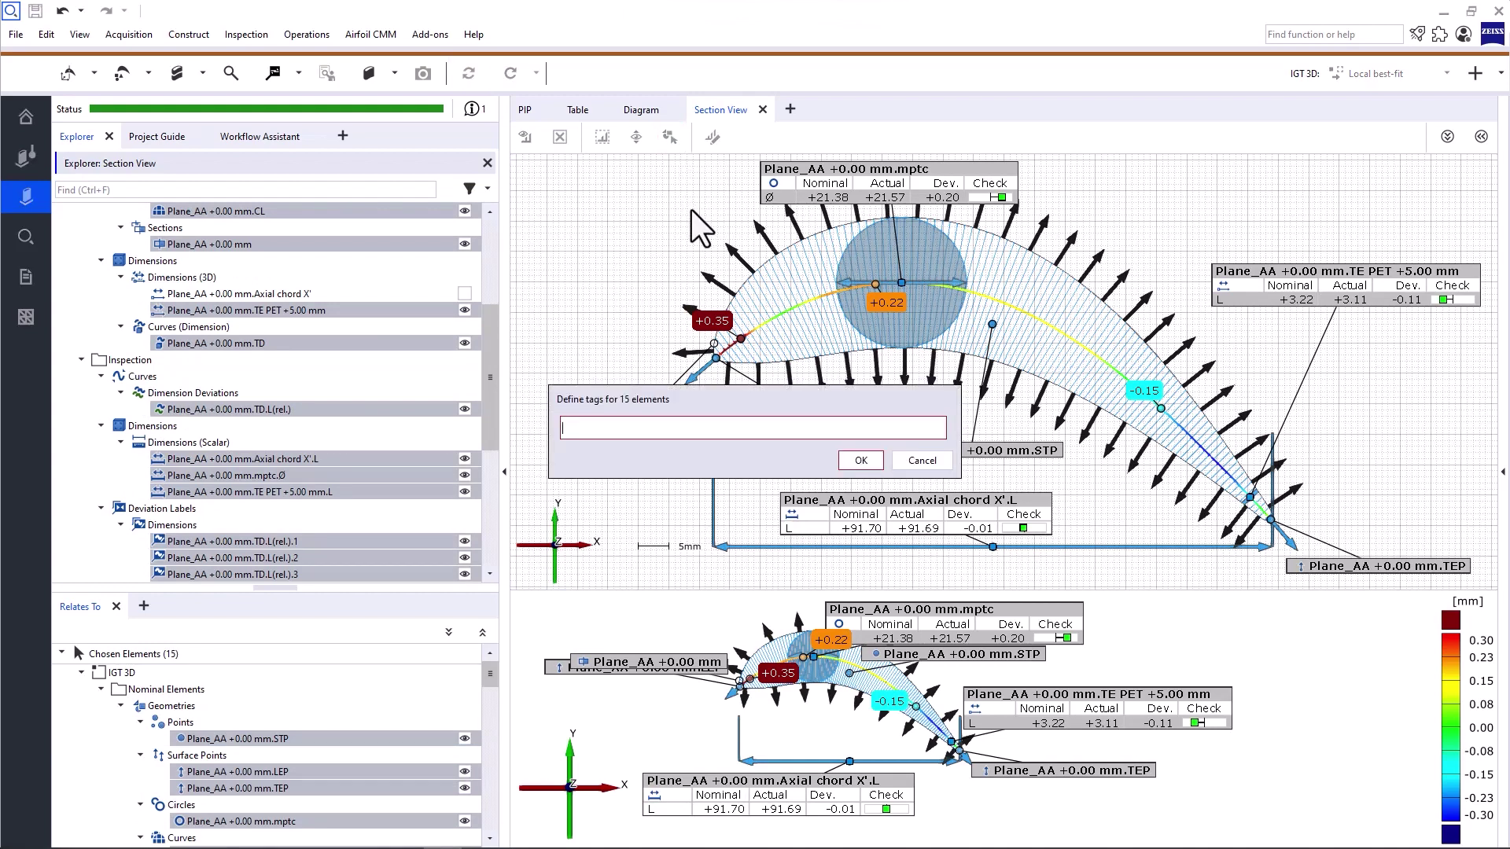
pyautogui.write('Profile_Inspections')
pyautogui.click(848, 460)
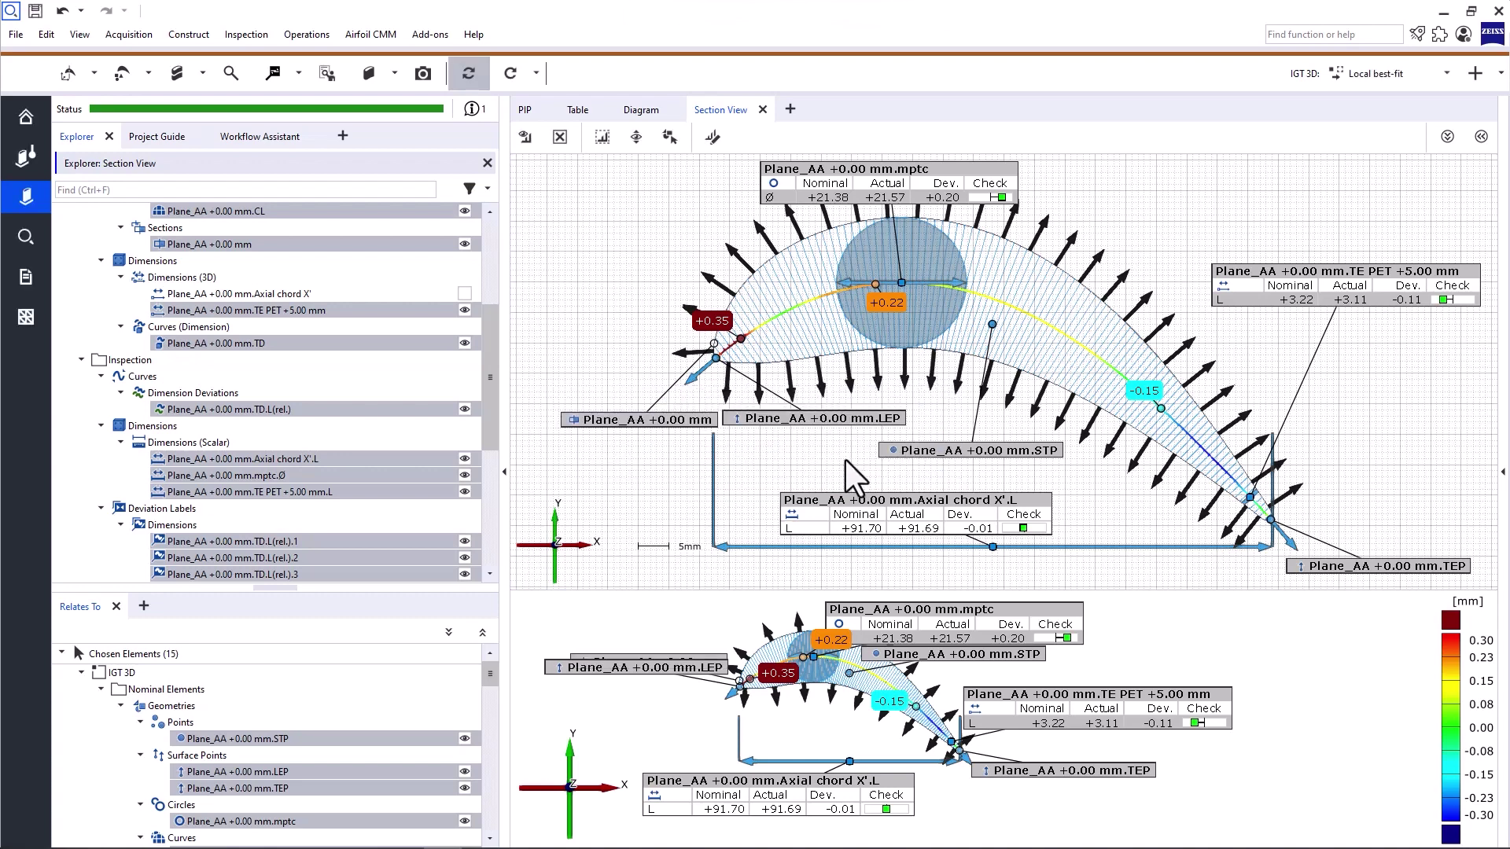
# Collapse the Section View and show only Mesh (01) in the 3D view
pyautogui.click(721, 113)
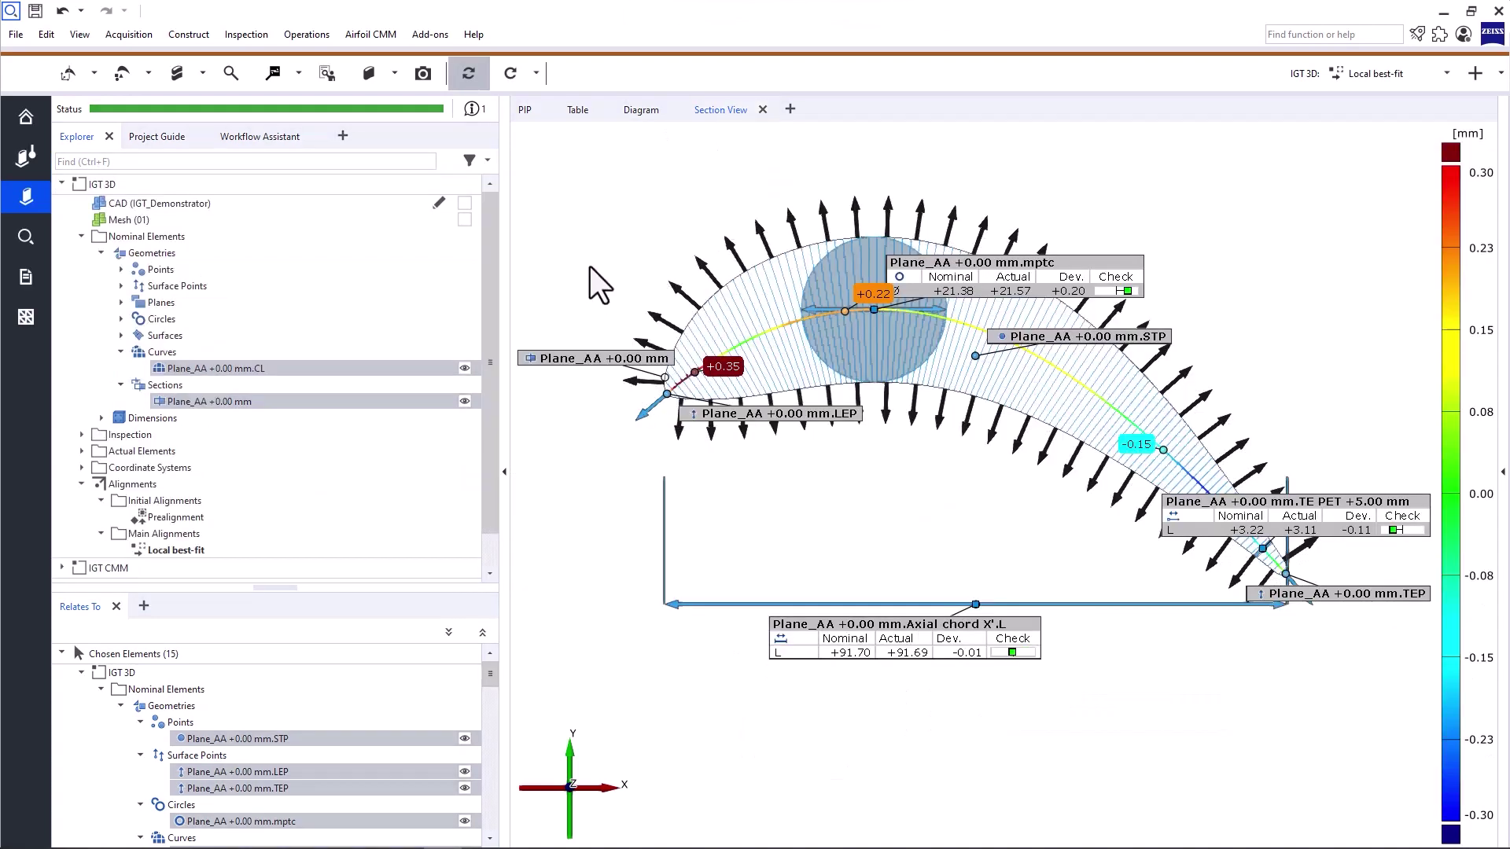
pyautogui.moveTo(133, 220); pyautogui.dragTo(668, 287)
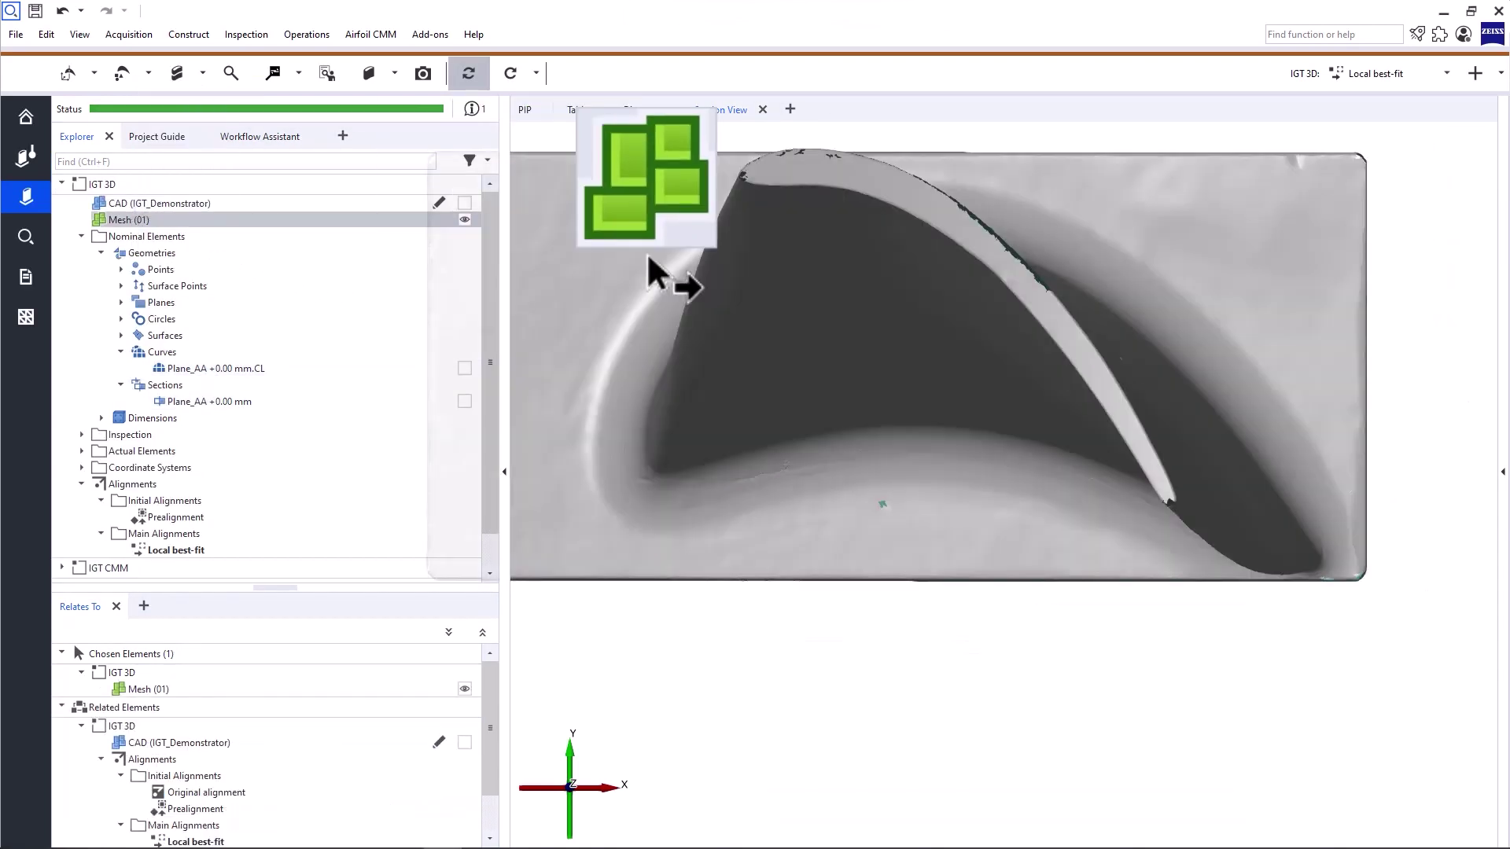
# Show only the elements tagged Profile_Inspections in the 3D view
pyautogui.scroll(-1, 286, 413)
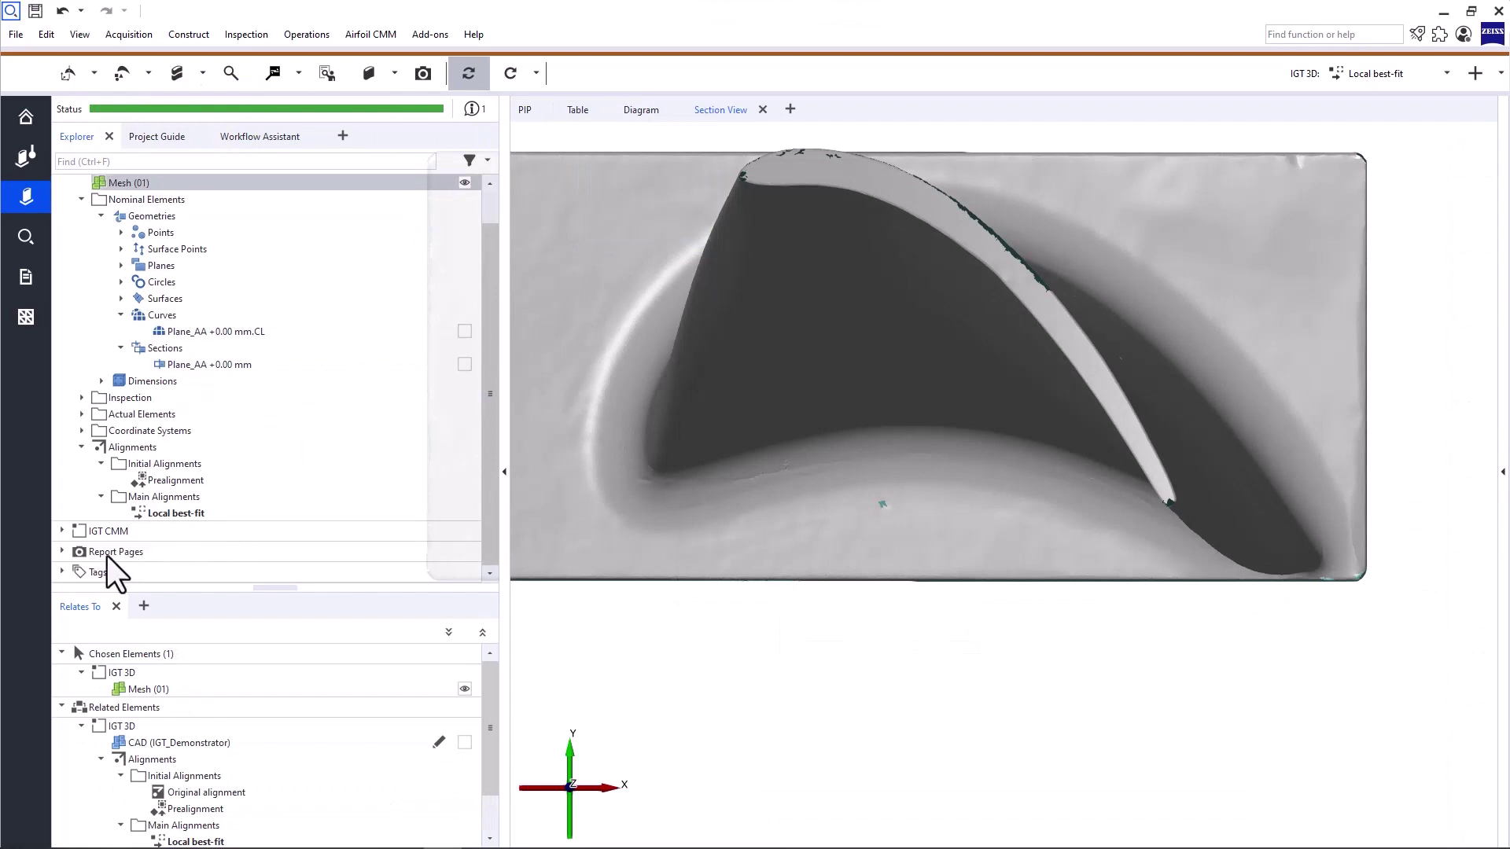
pyautogui.click(63, 572)
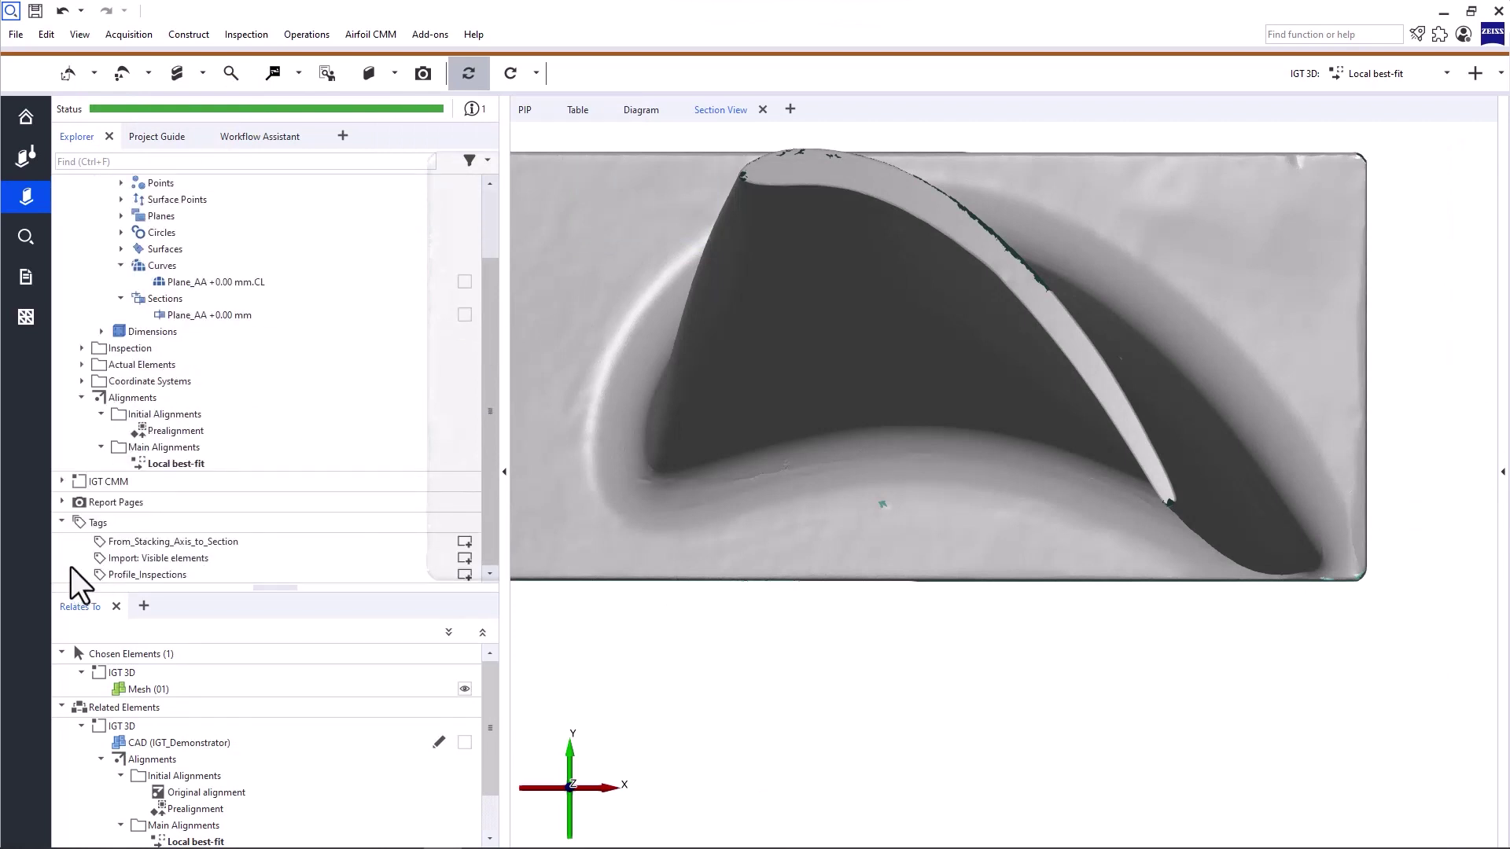
pyautogui.click(117, 575)
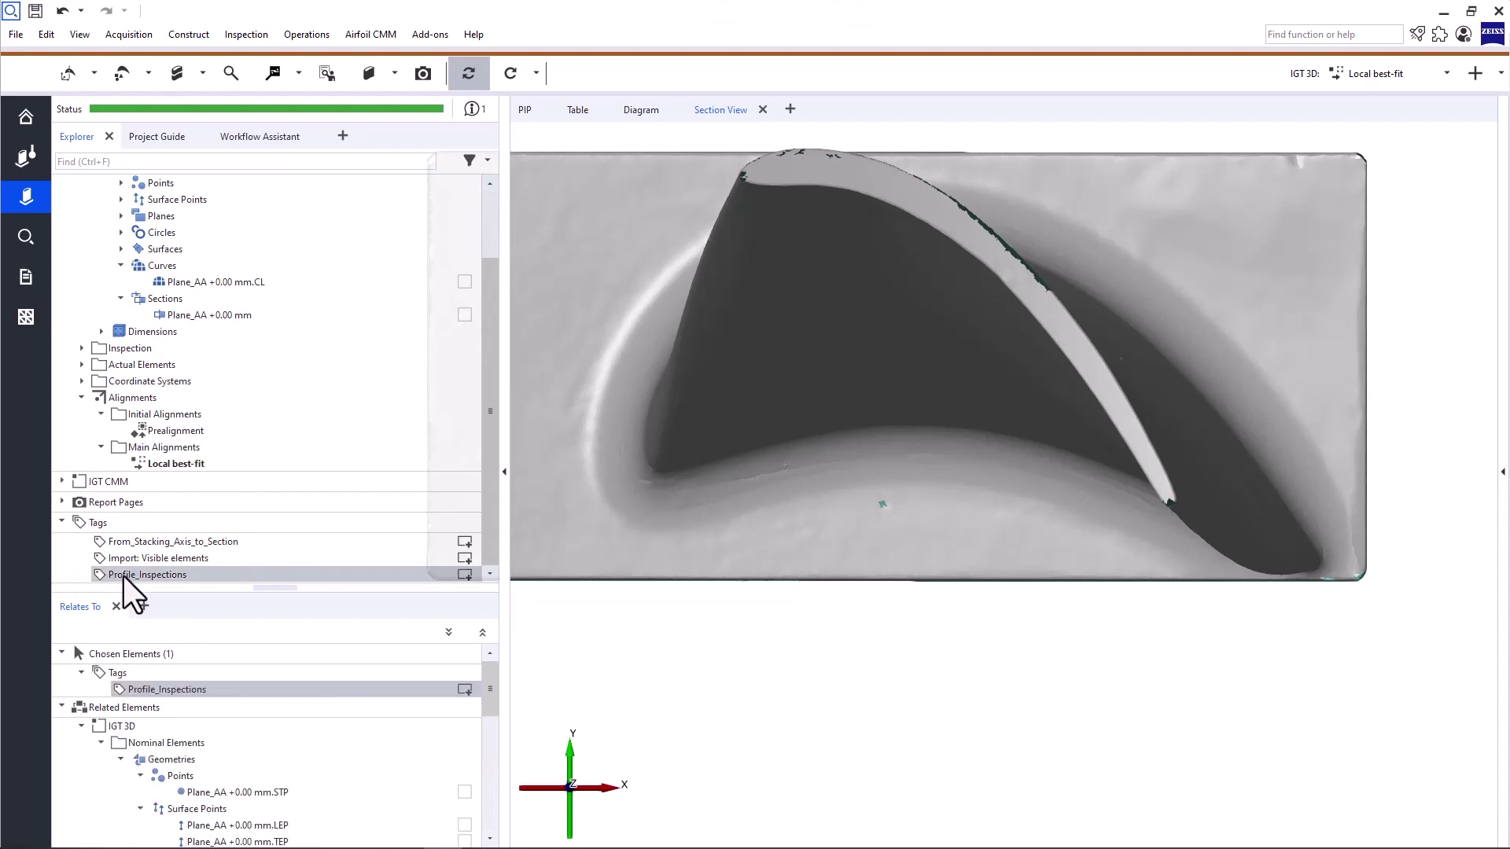
pyautogui.moveTo(126, 574); pyautogui.dragTo(934, 530)
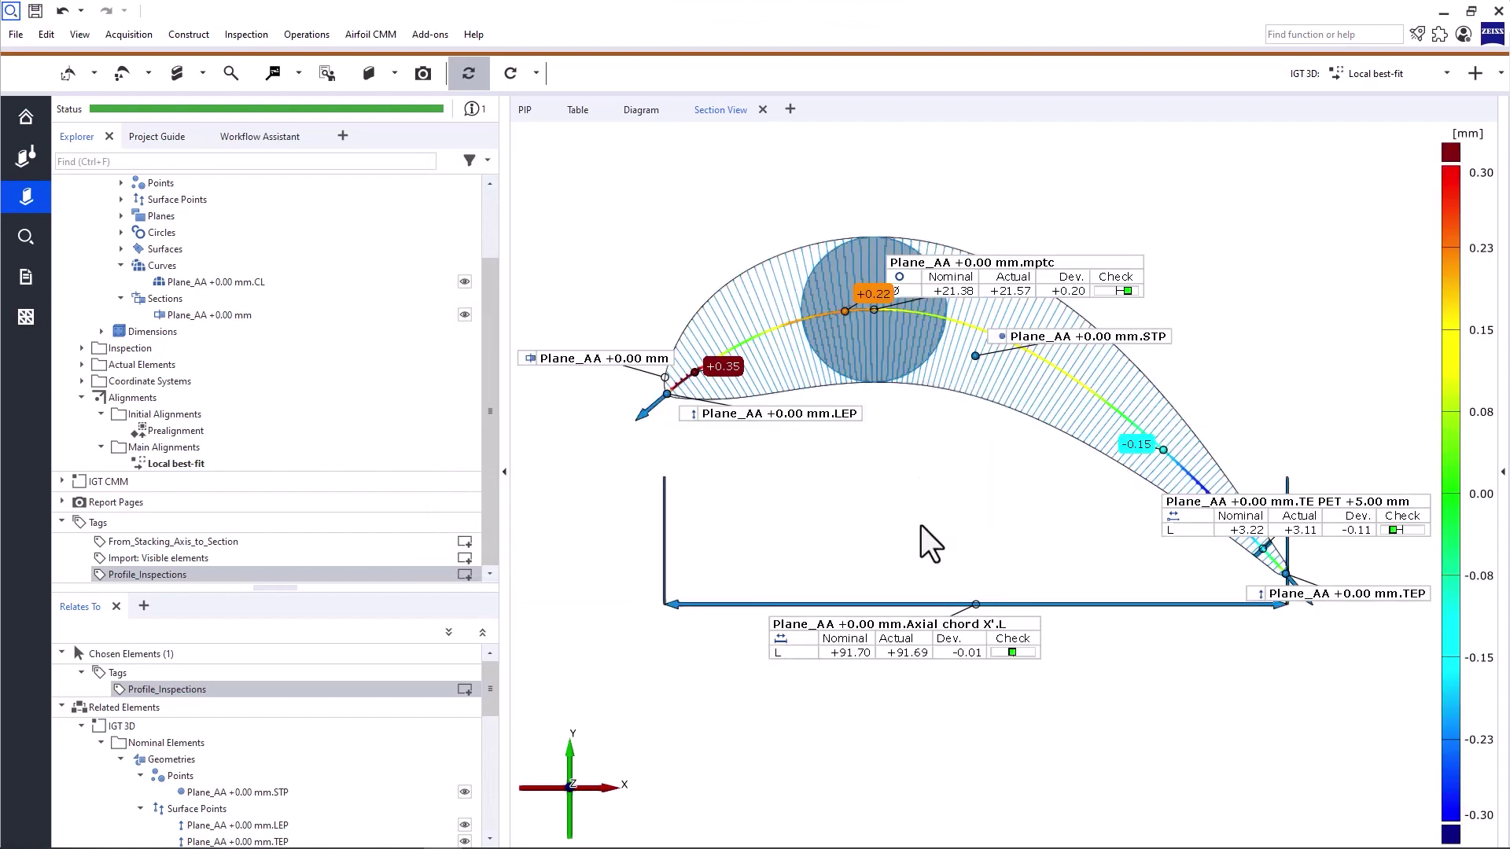